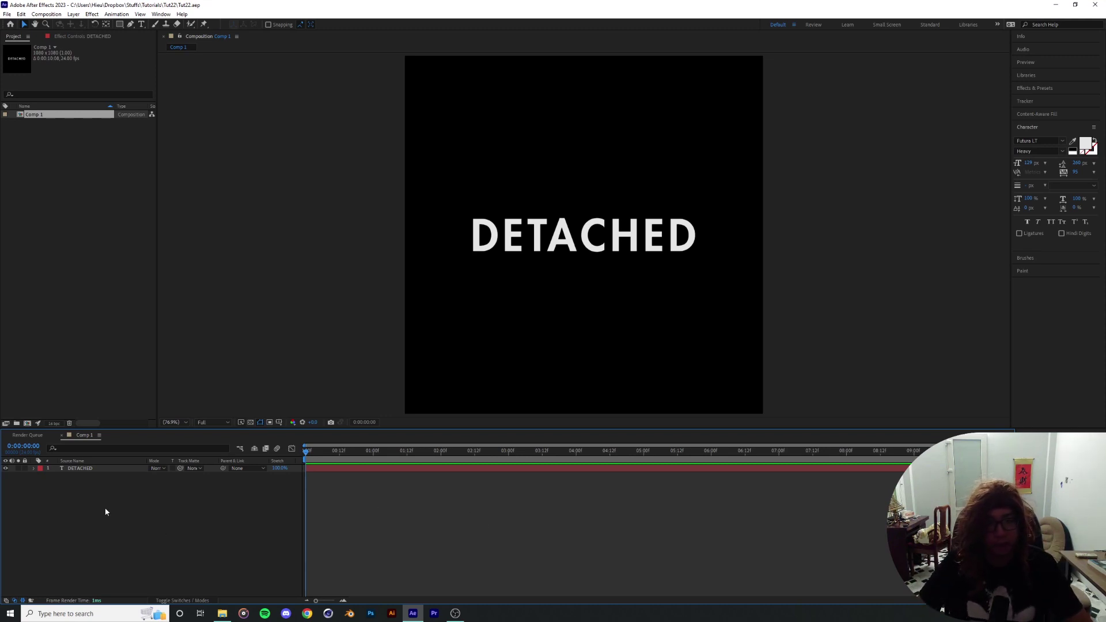
- Pre-compose the DETACHED text layer as BASE_COMP and give the new composition a yellow label in the project
click(103, 468)
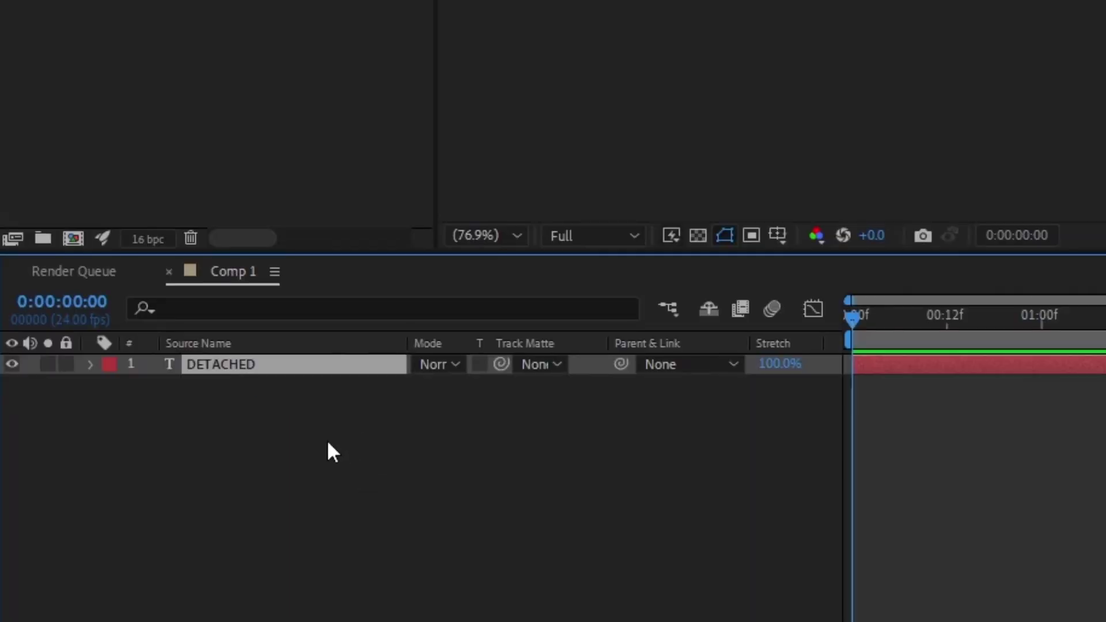
click(118, 496)
click(92, 469)
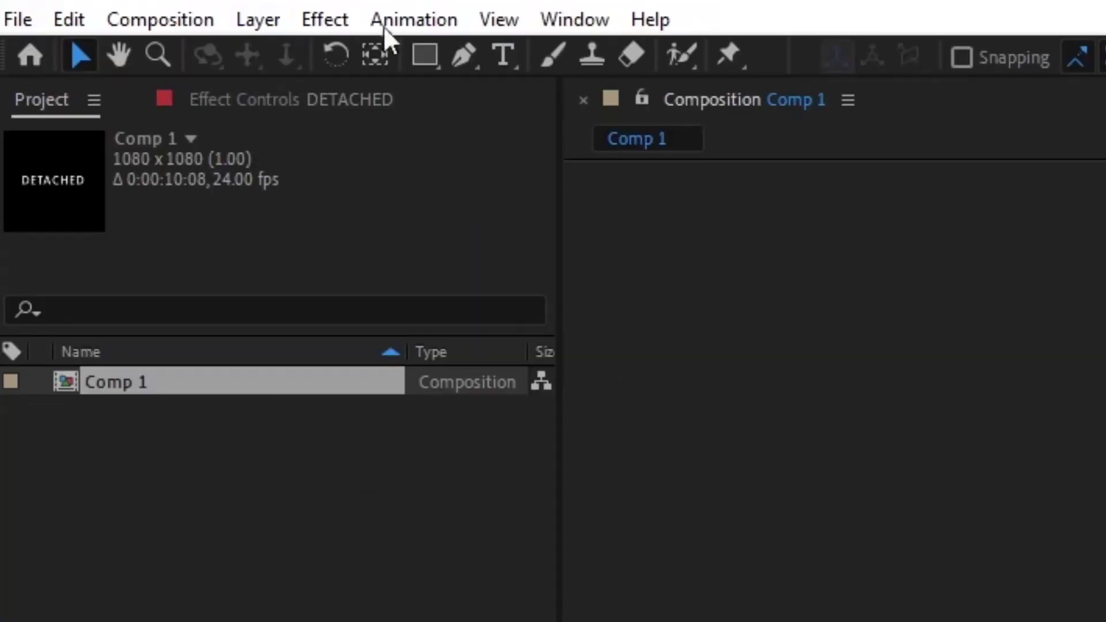
click(287, 26)
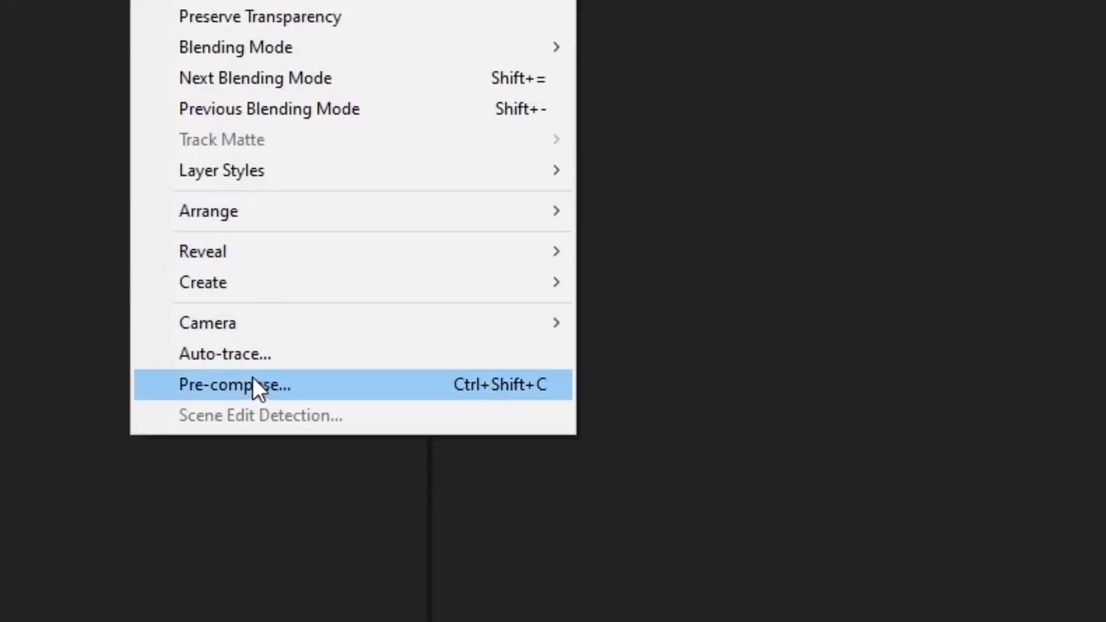
click(247, 383)
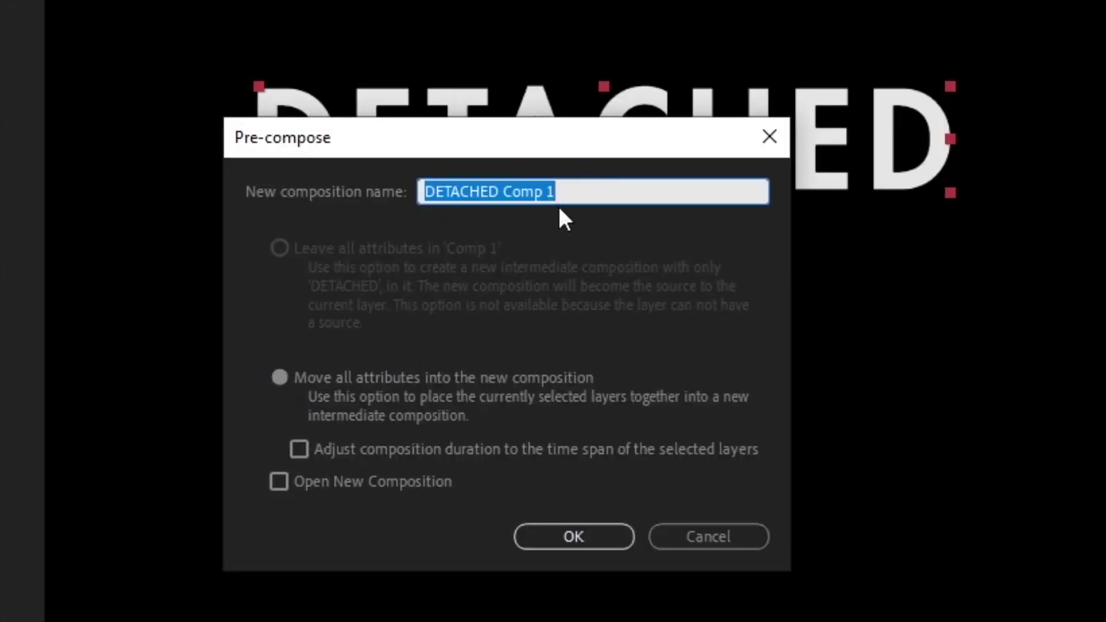
text(BASE_COMP)
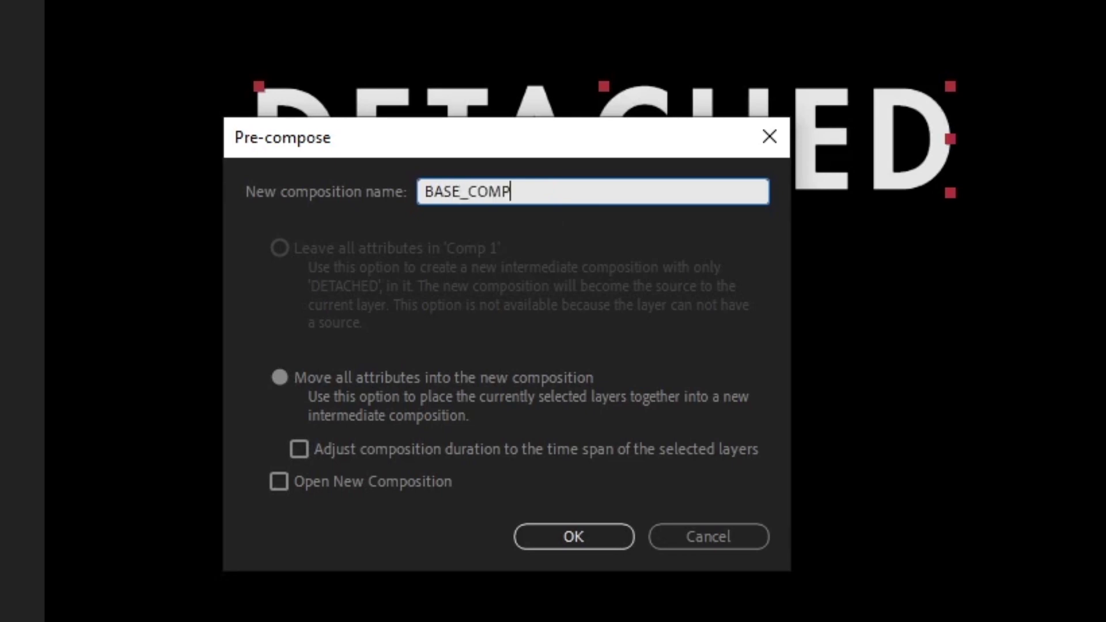
key(Return)
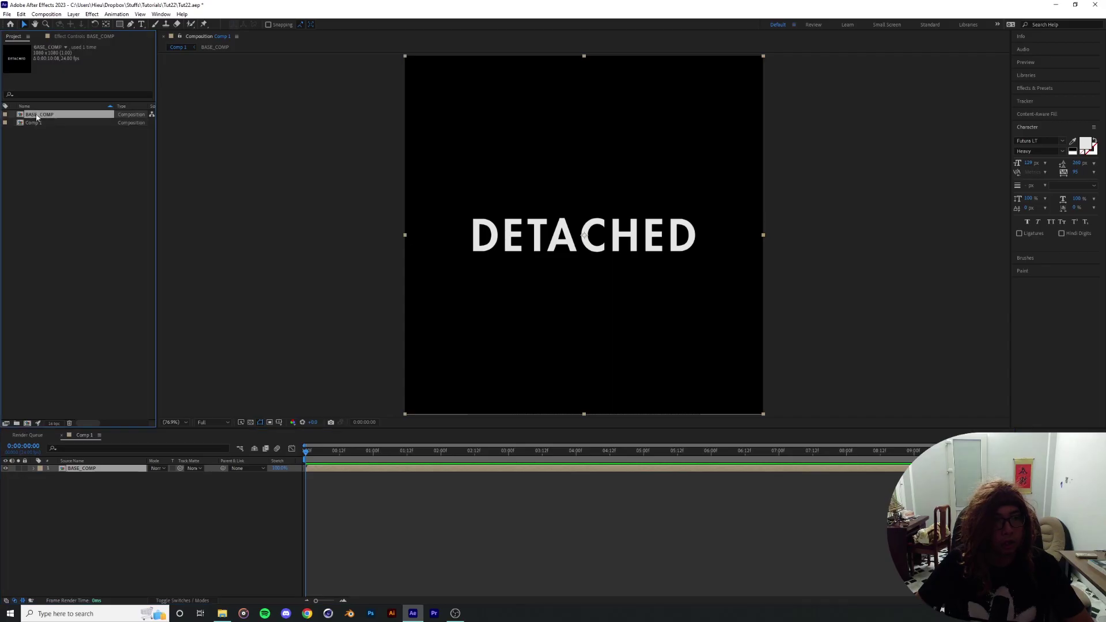
click(7, 116)
click(35, 154)
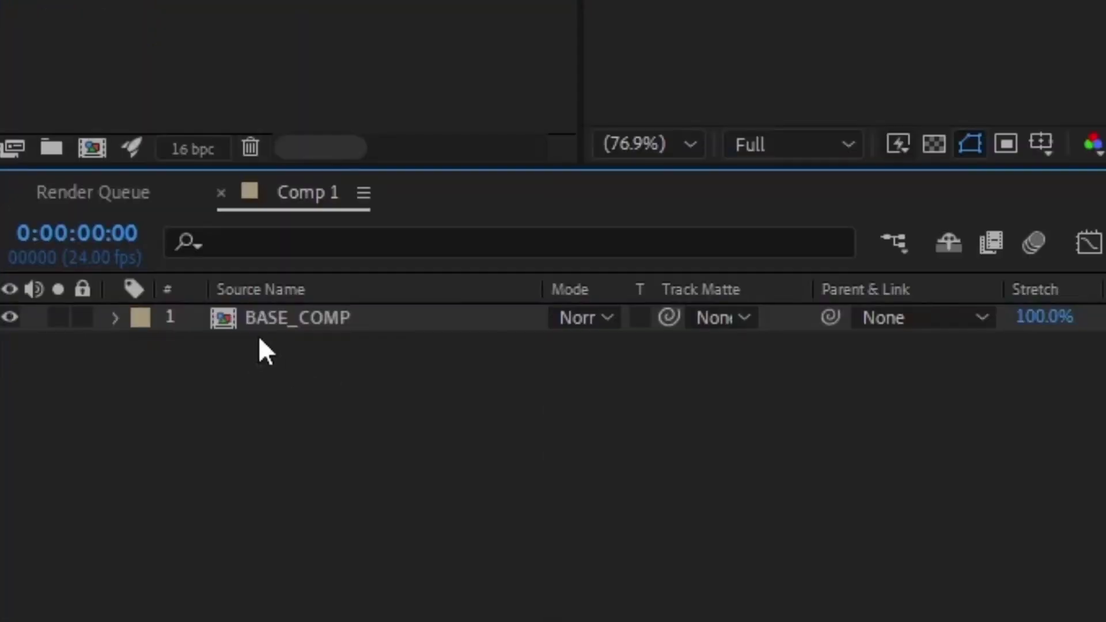
- Pre-compose the BASE_COMP layer as BASE_COMP_STRETCH, moving all attributes into the new composition
click(313, 324)
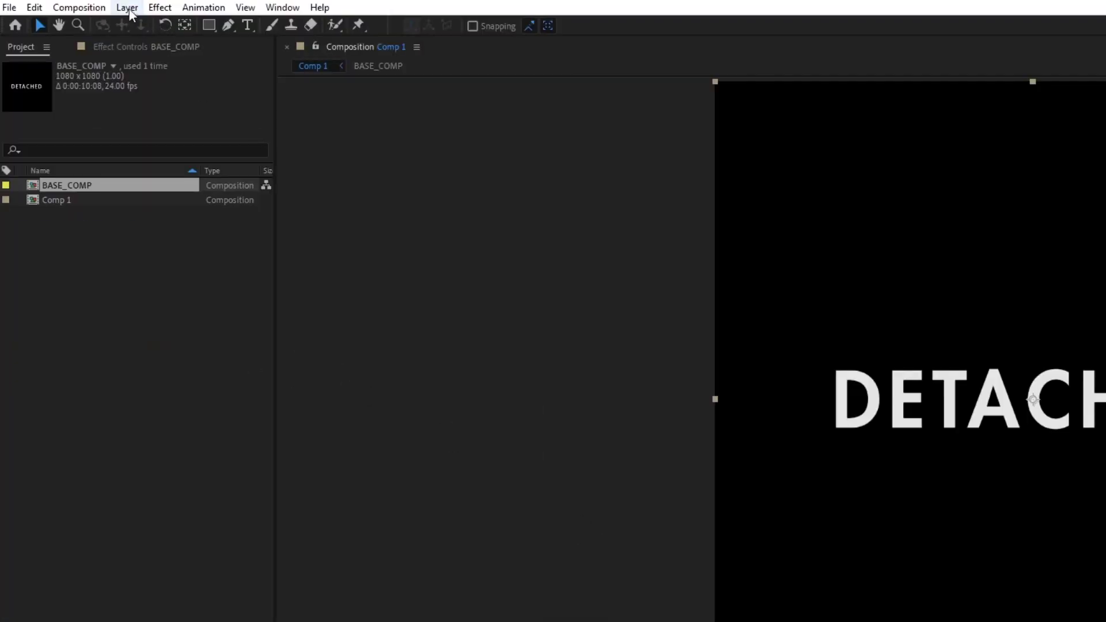
click(126, 8)
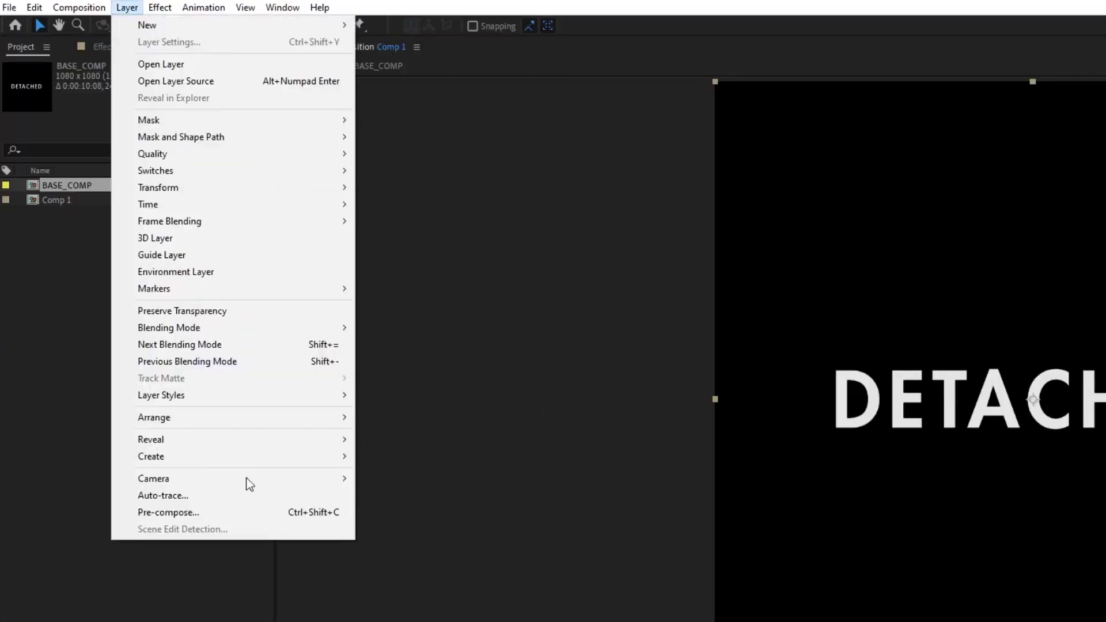
click(221, 514)
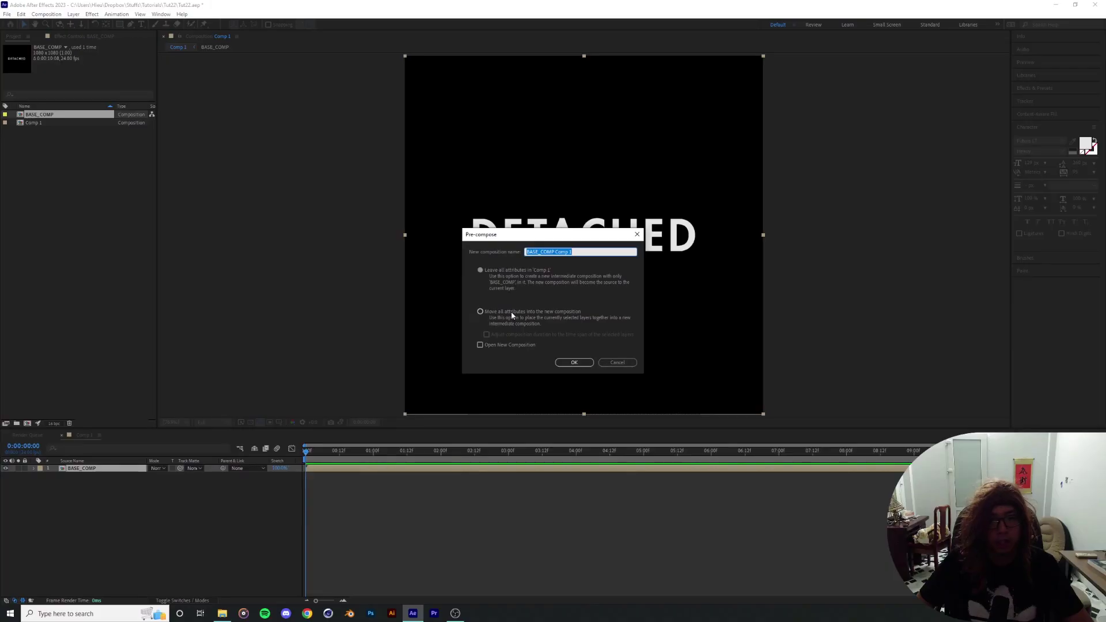
click(541, 315)
drag(596, 253, 503, 251)
text(BASE_COMP_STRETCH)
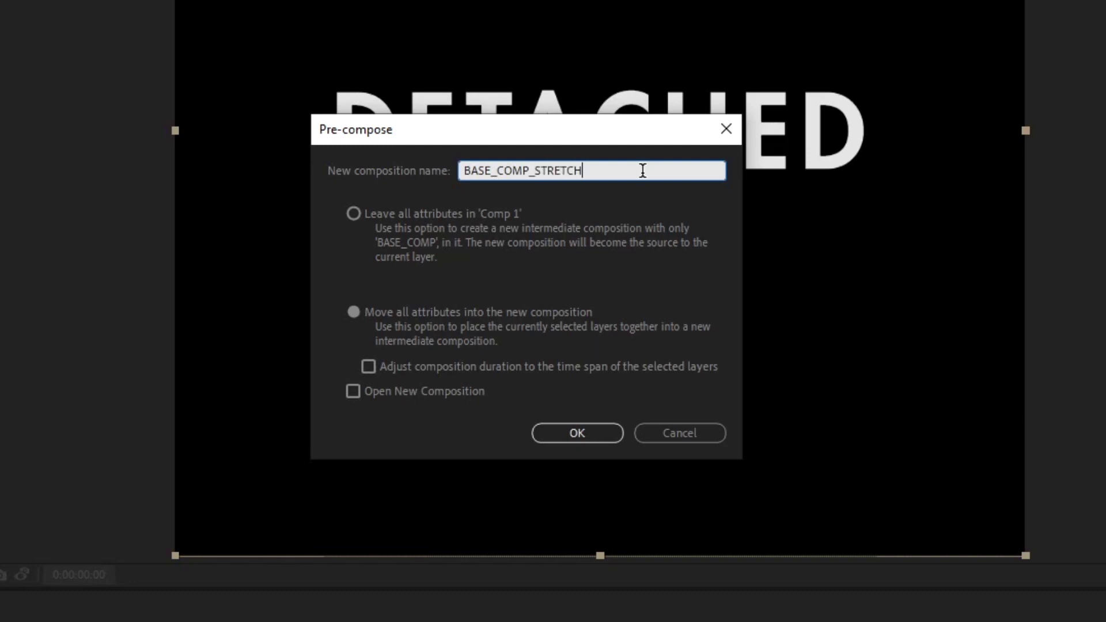
key(Return)
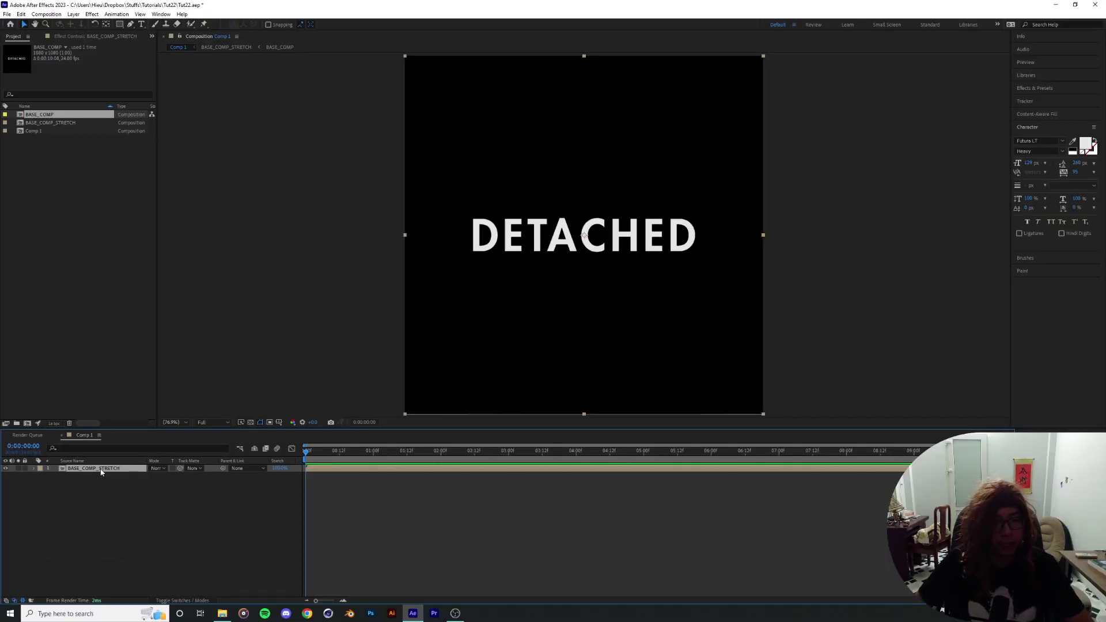
- Inside BASE_COMP_STRETCH, unlink the BASE_COMP layer's scale proportions and stretch it vertically until the letters become full-height bars
double_click(115, 469)
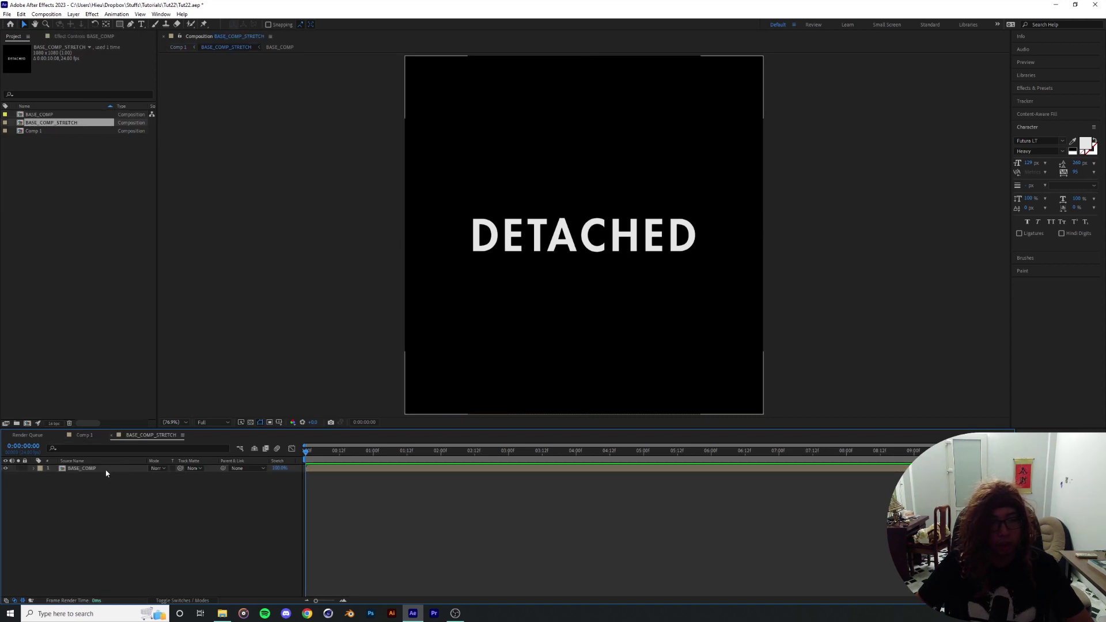
click(105, 468)
key(s)
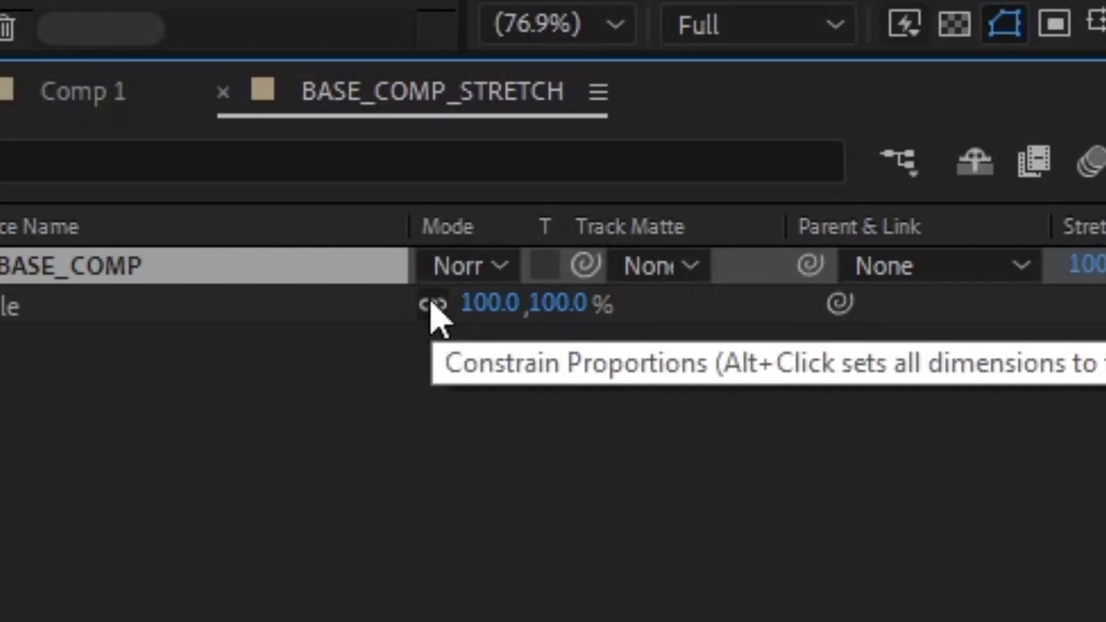
click(462, 269)
drag(558, 303, 816, 367)
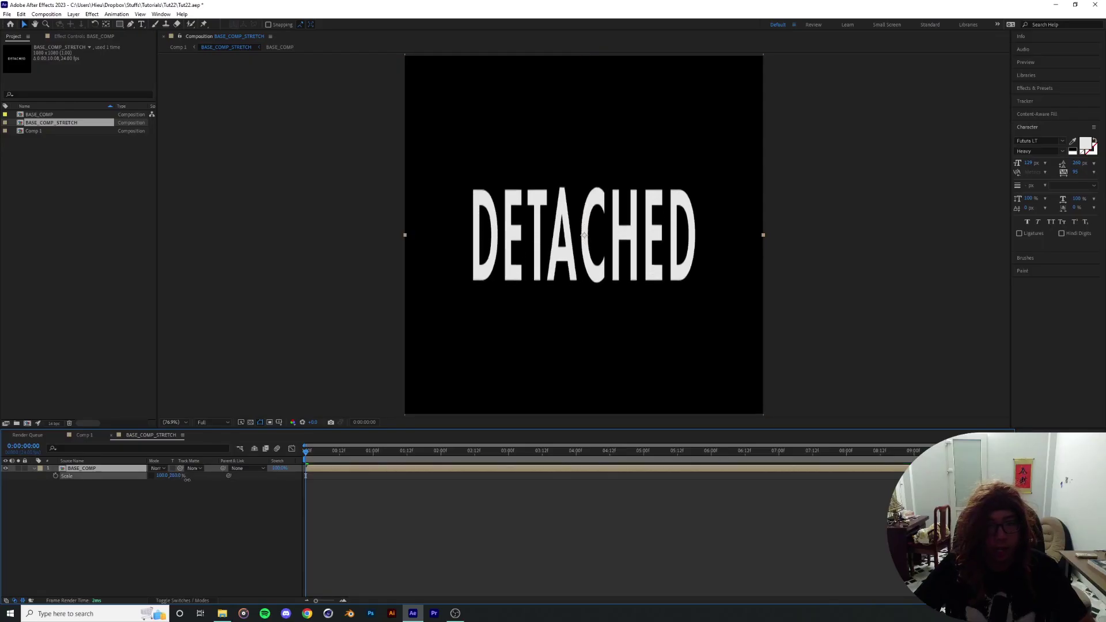
drag(224, 487, 629, 494)
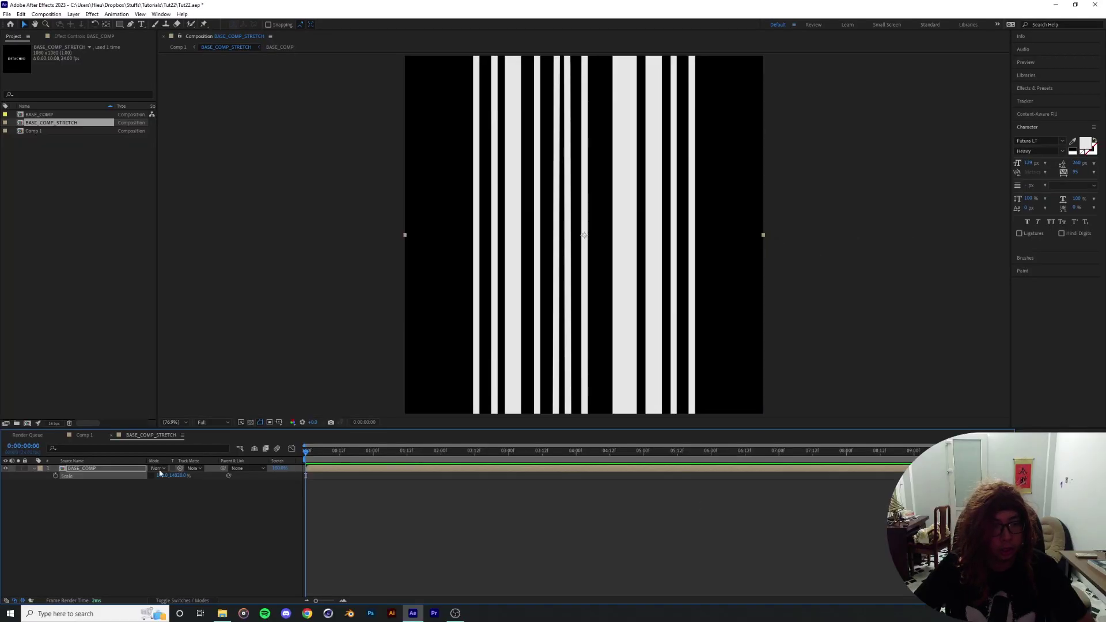
drag(176, 476, 663, 478)
scroll(539, 305, down, 1)
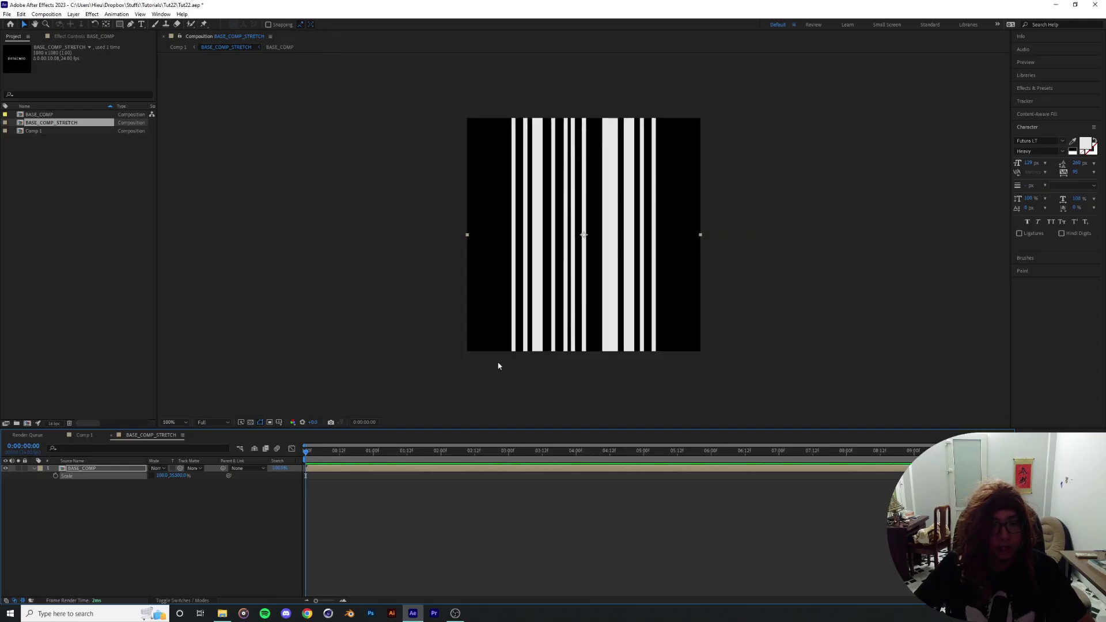
click(173, 422)
click(176, 476)
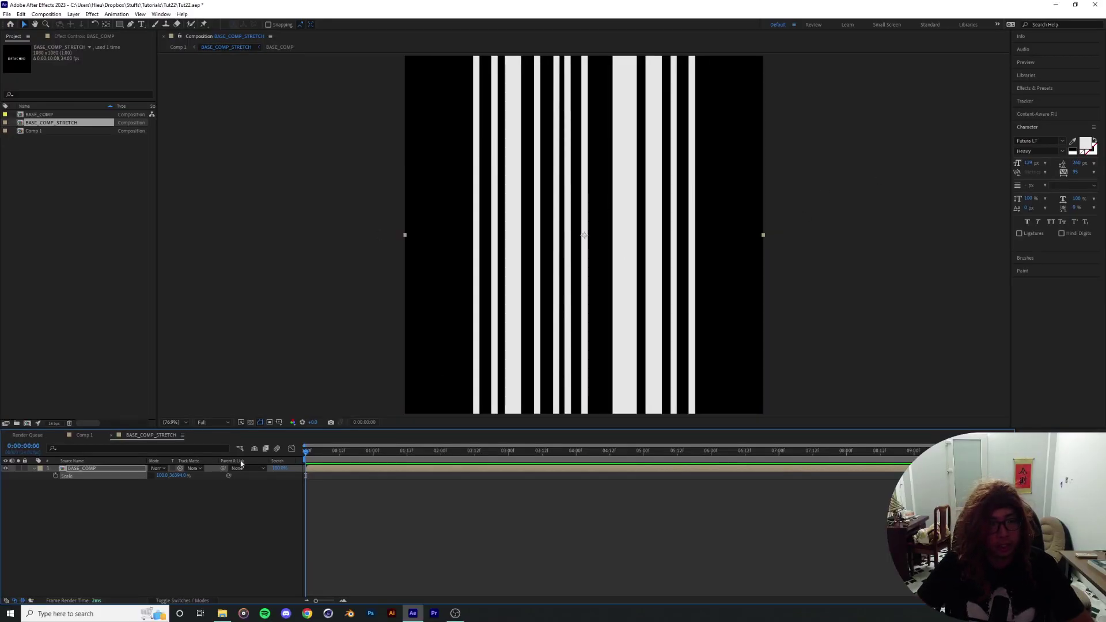
- Add a rectangle shape layer covering the full frame in Comp 1
click(86, 436)
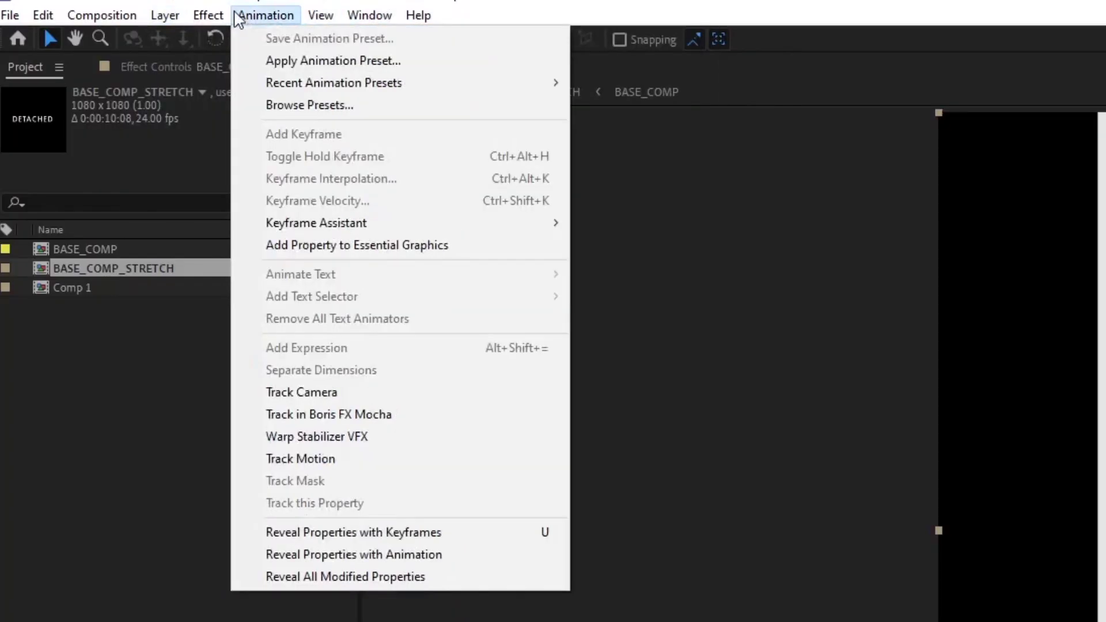
mouse_move(179, 39)
click(522, 150)
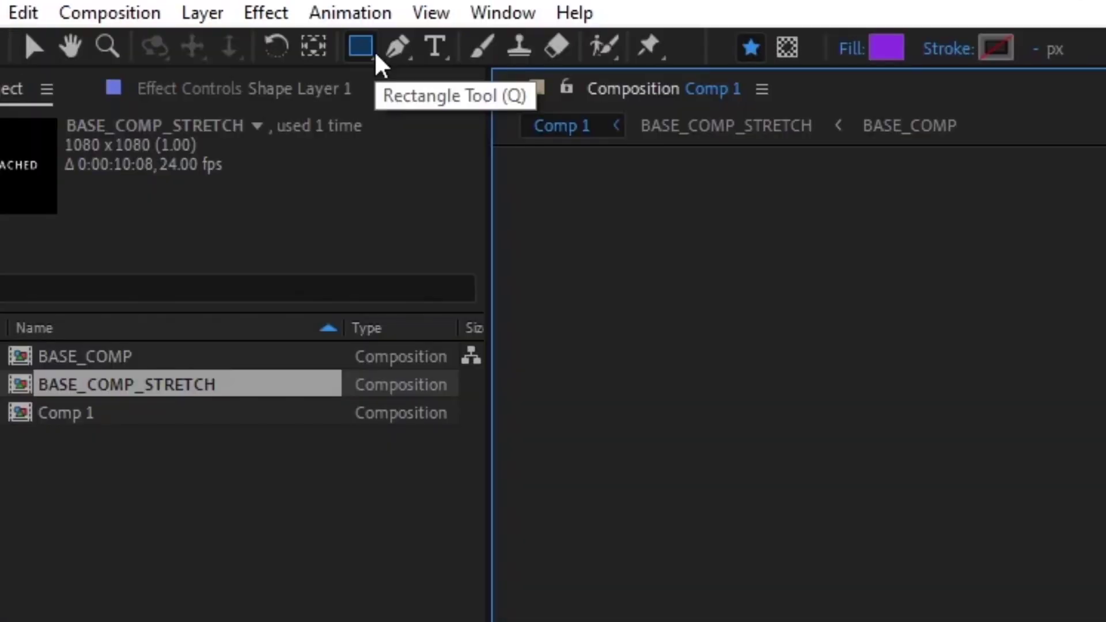
double_click(119, 24)
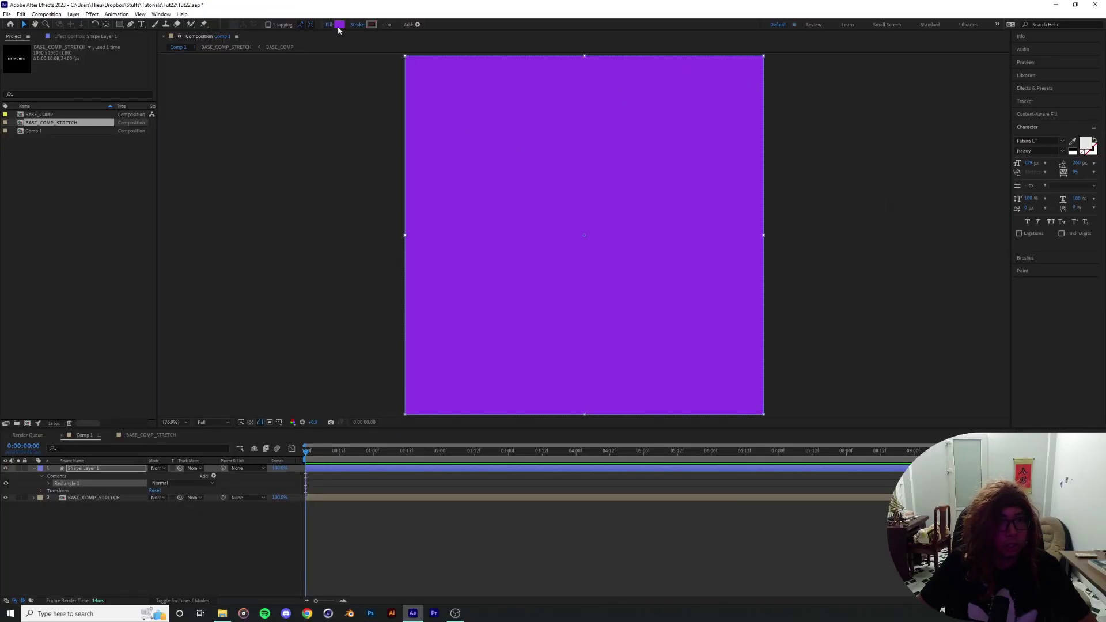
- Change the full-frame rectangle's fill colour to bright pink
click(340, 24)
click(126, 173)
click(127, 170)
click(194, 160)
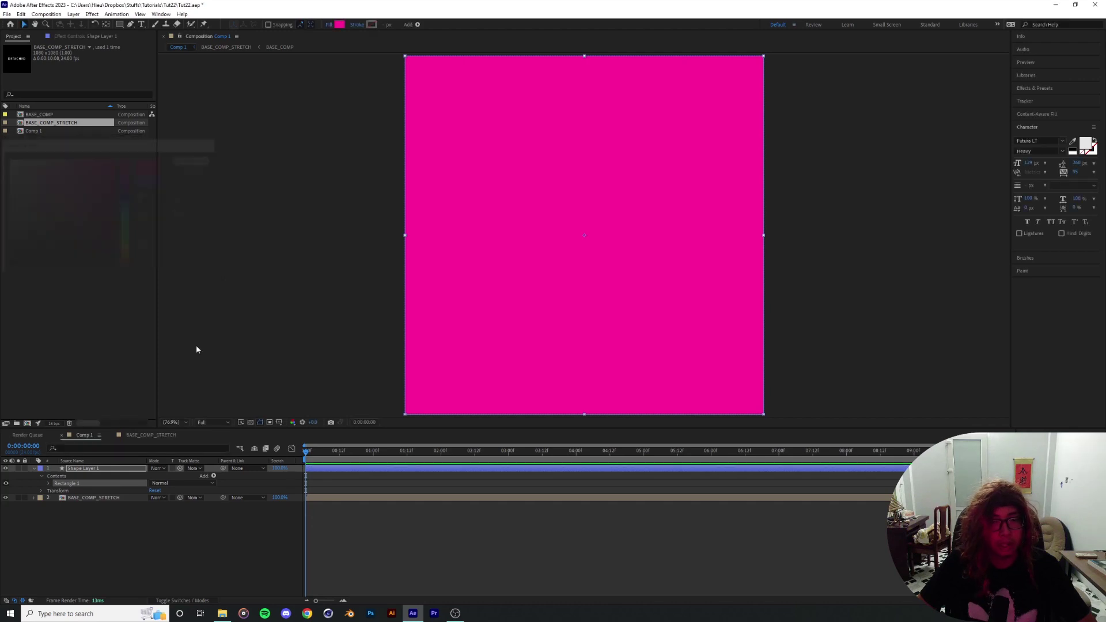
- Rename the rectangle shape layer to STRETCH_MASK
click(101, 469)
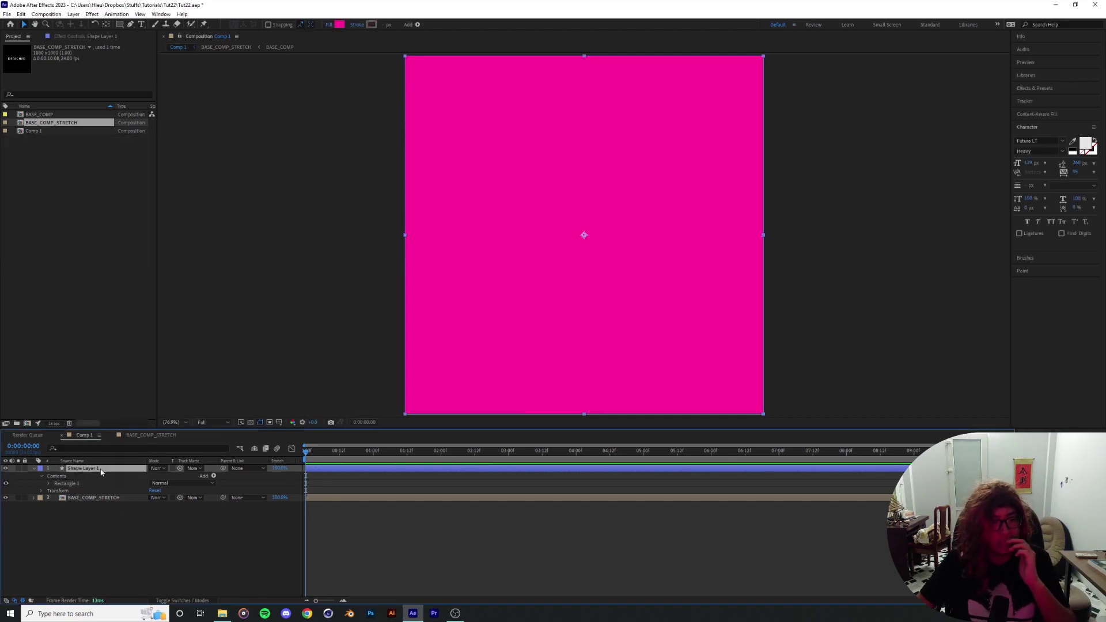
key(Return)
text(MAS)
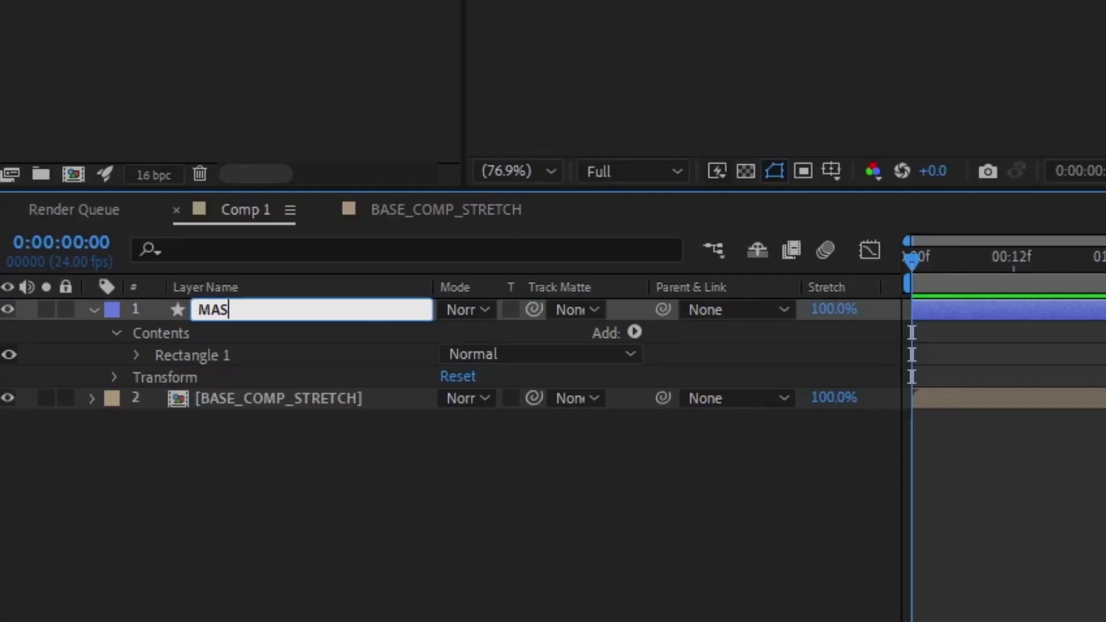
key(BackSpace)
key(BackSpace)
key(BackSpace)
text(STRETCH_AMS)
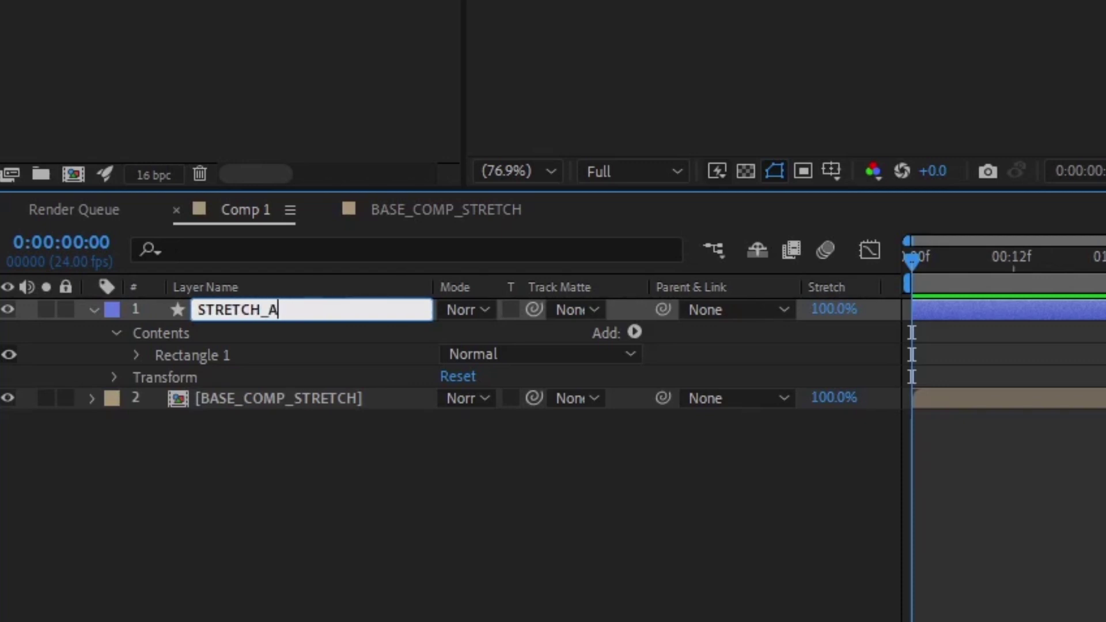
key(BackSpace)
key(BackSpace)
key(BackSpace)
text(MA)
key(Return)
- Use STRETCH_MASK as the track matte for BASE_COMP_STRETCH and set its rectangle path height to 320, leaving the width unlinked
click(325, 396)
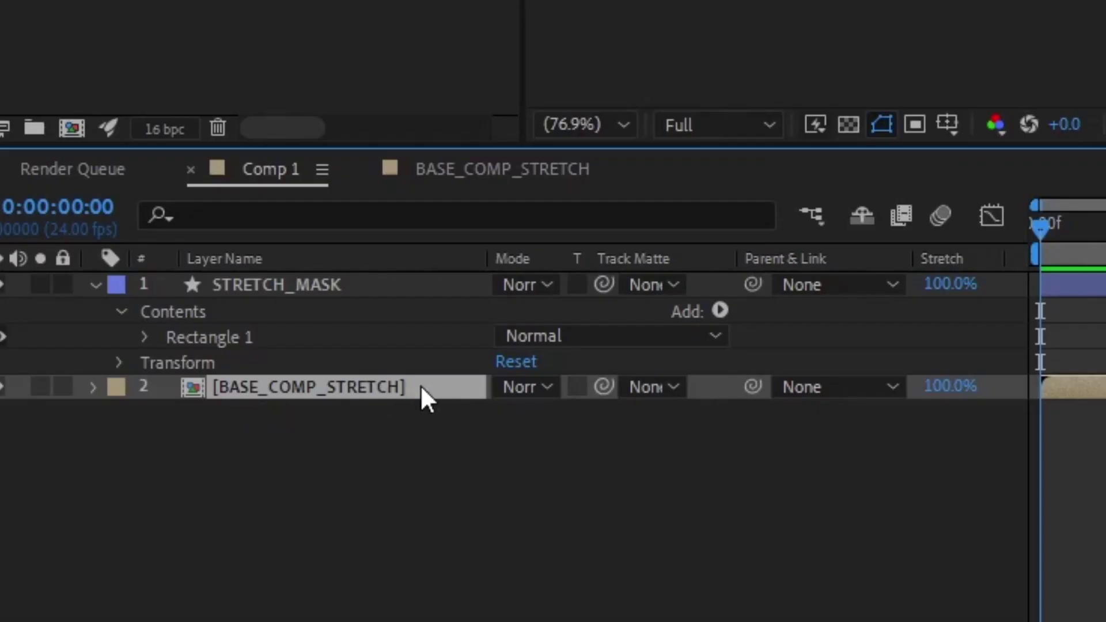
drag(604, 387, 258, 285)
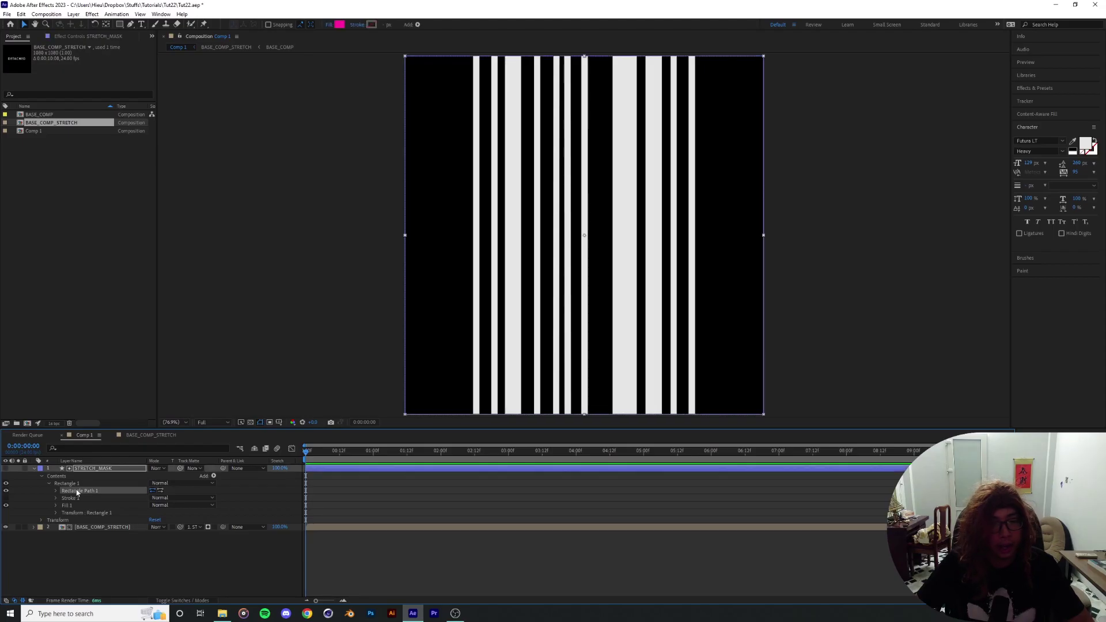
click(56, 491)
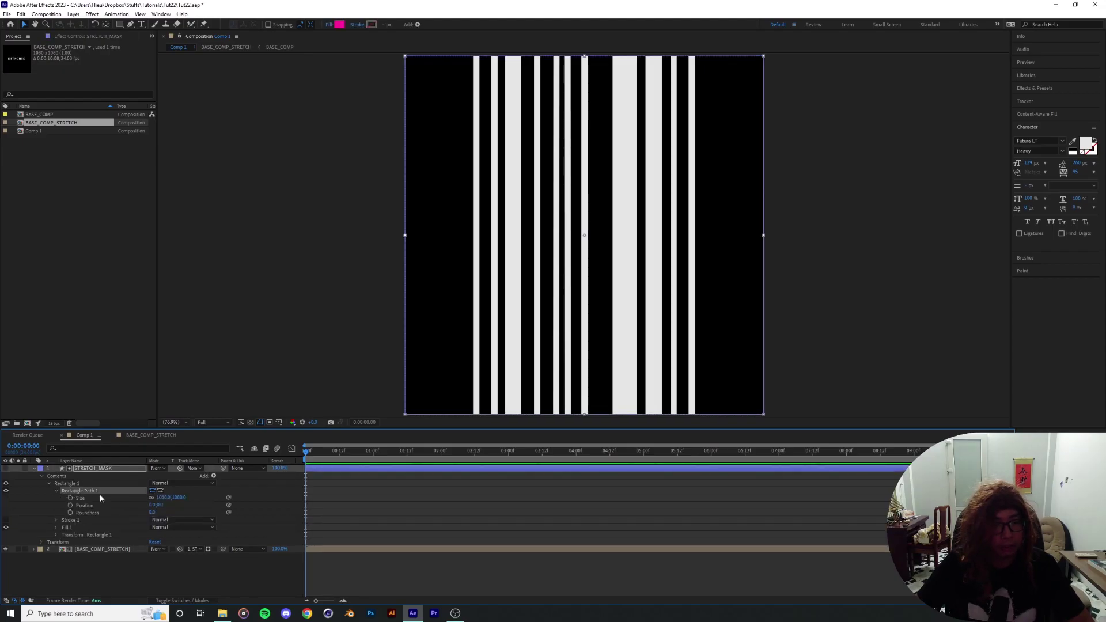
drag(176, 498, 283, 508)
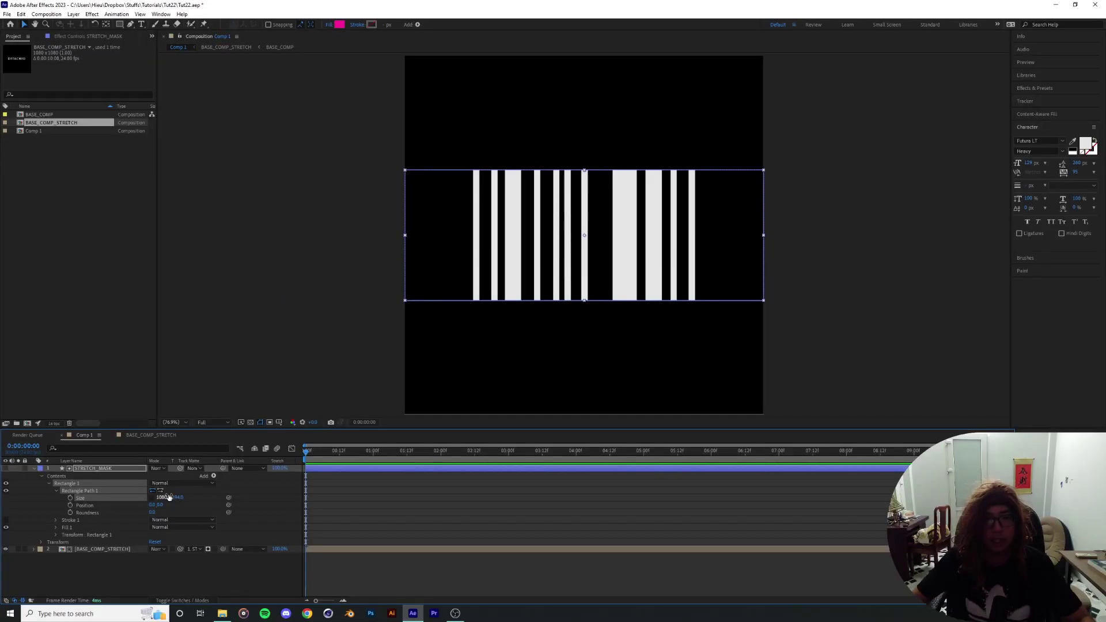
text(320)
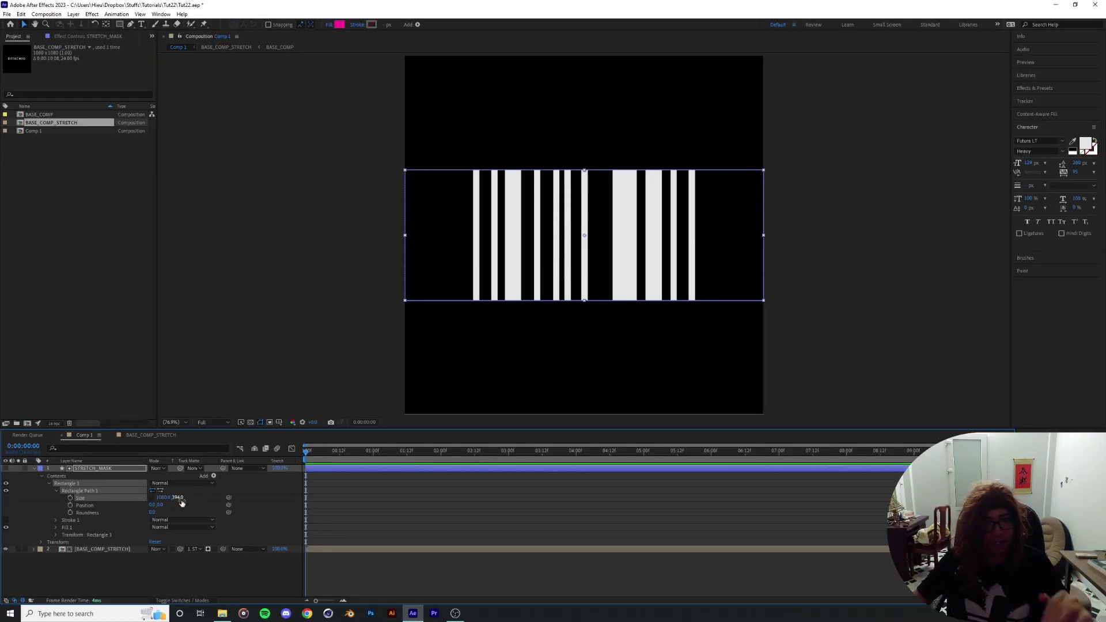
key(Return)
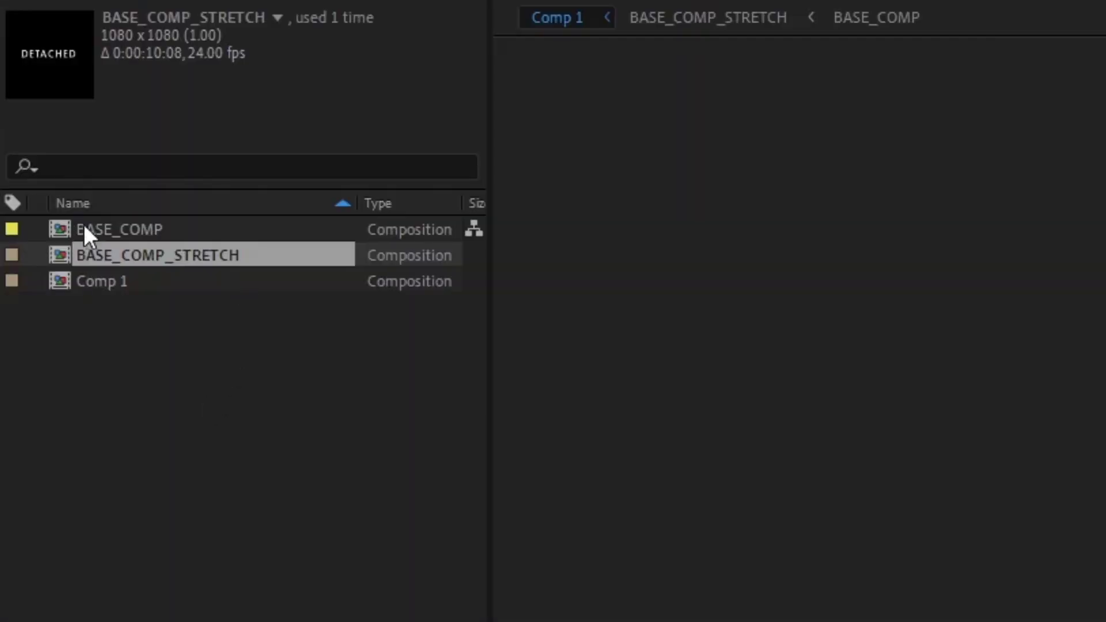
- Place BASE_COMP above the STRETCH_MASK layer in Comp 1 and hide the BASE_COMP_STRETCH layer
click(132, 230)
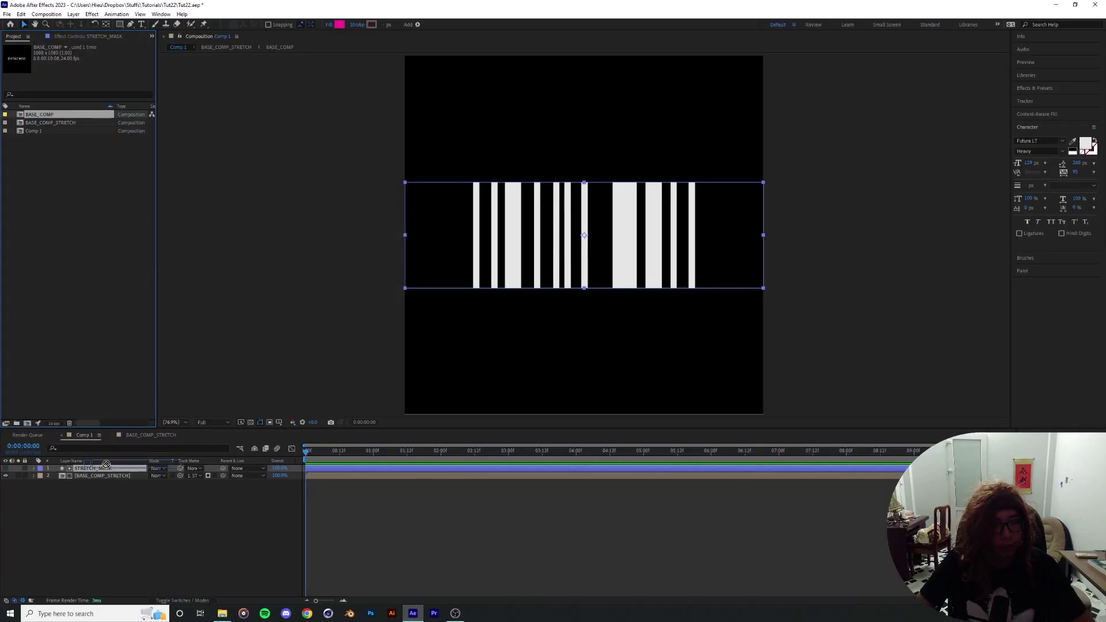
click(107, 469)
drag(106, 469, 107, 467)
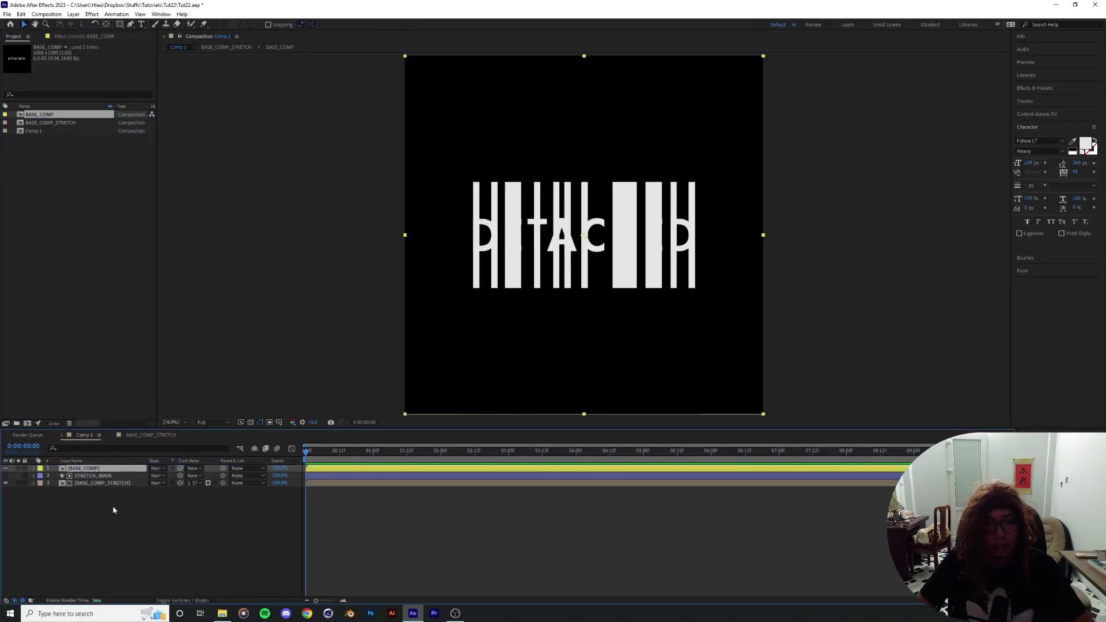
key(ctrl+Down)
click(33, 476)
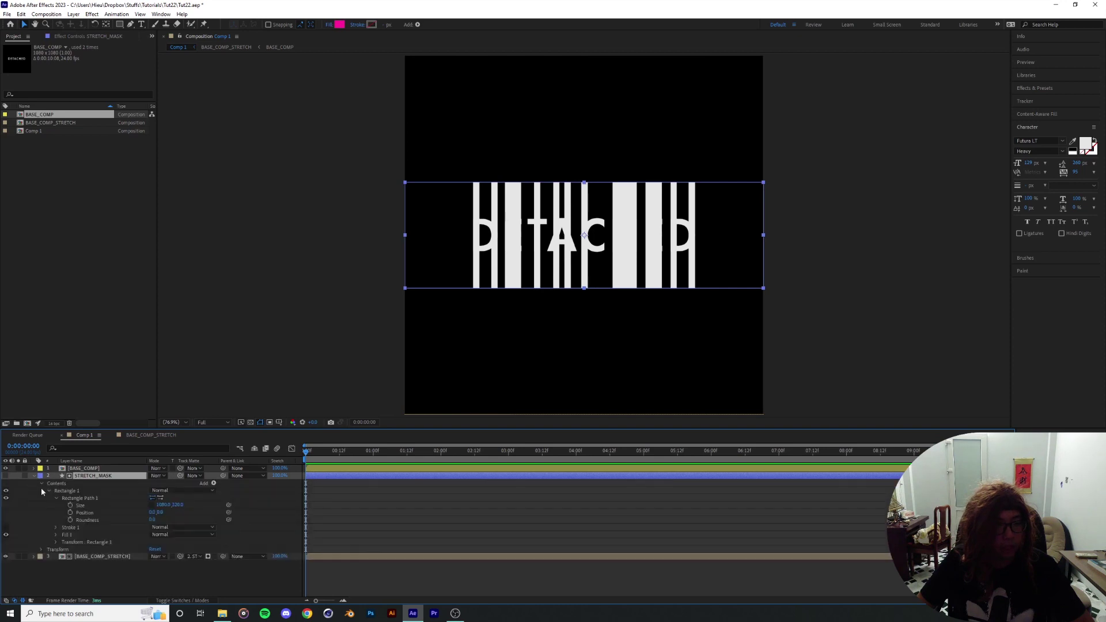
click(34, 476)
key(ctrl+Down)
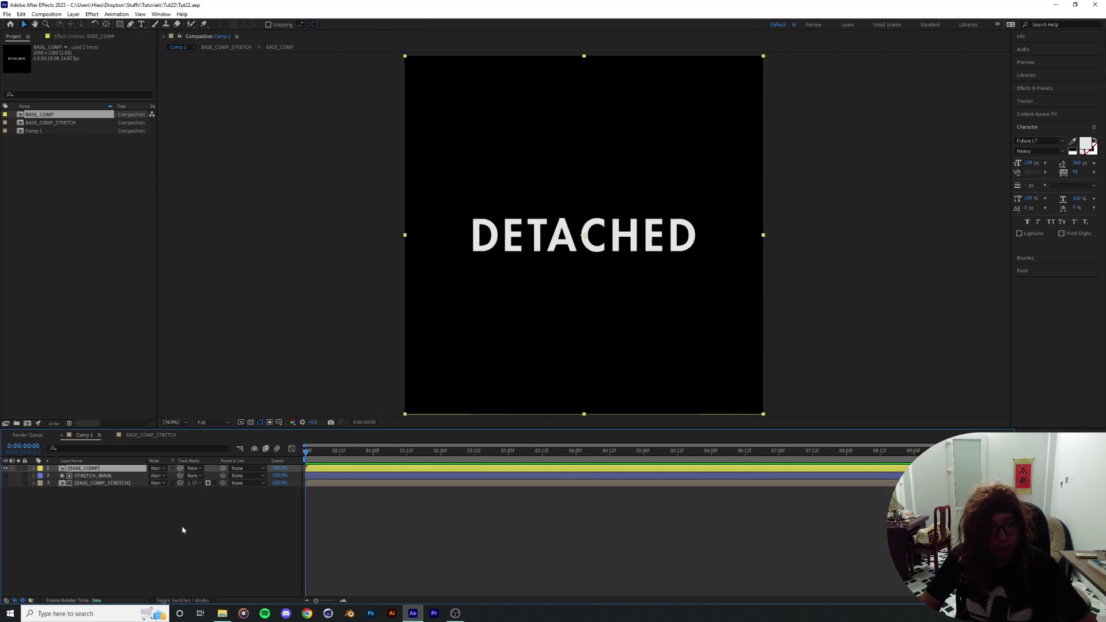
- Select the BASE_COMP layer, activate the Rectangle tool and display the proportional grid over Comp 1
click(183, 529)
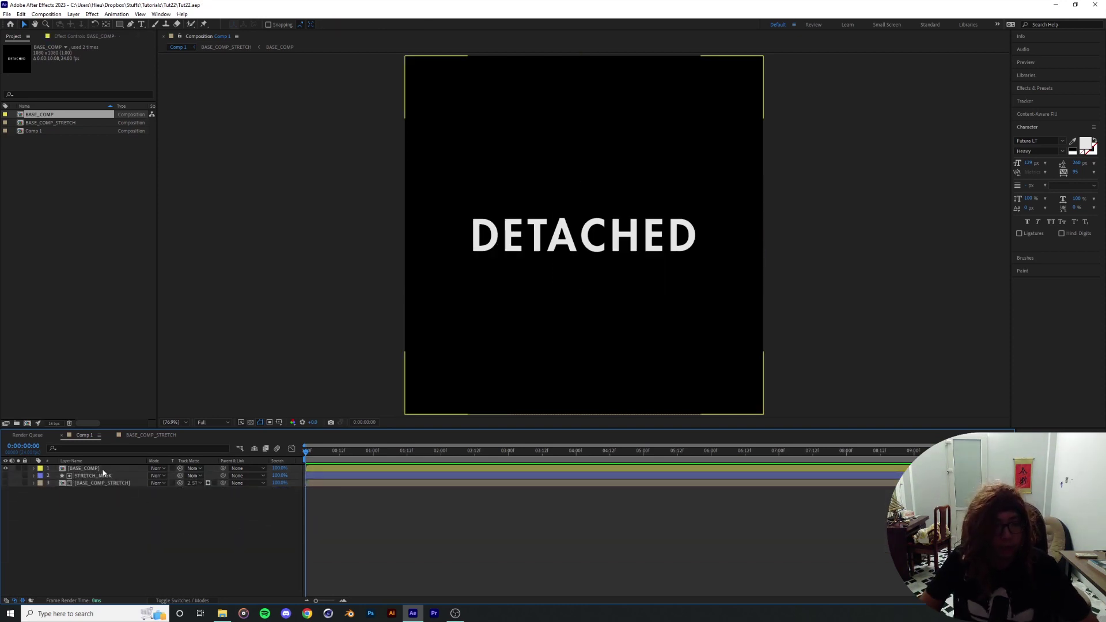
click(102, 470)
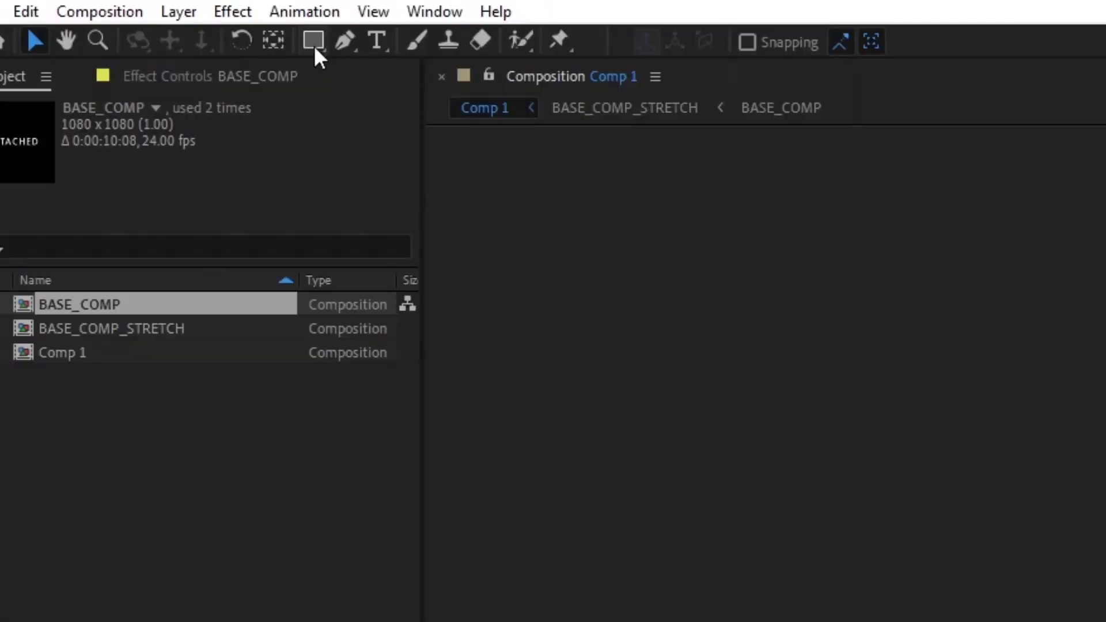
click(316, 49)
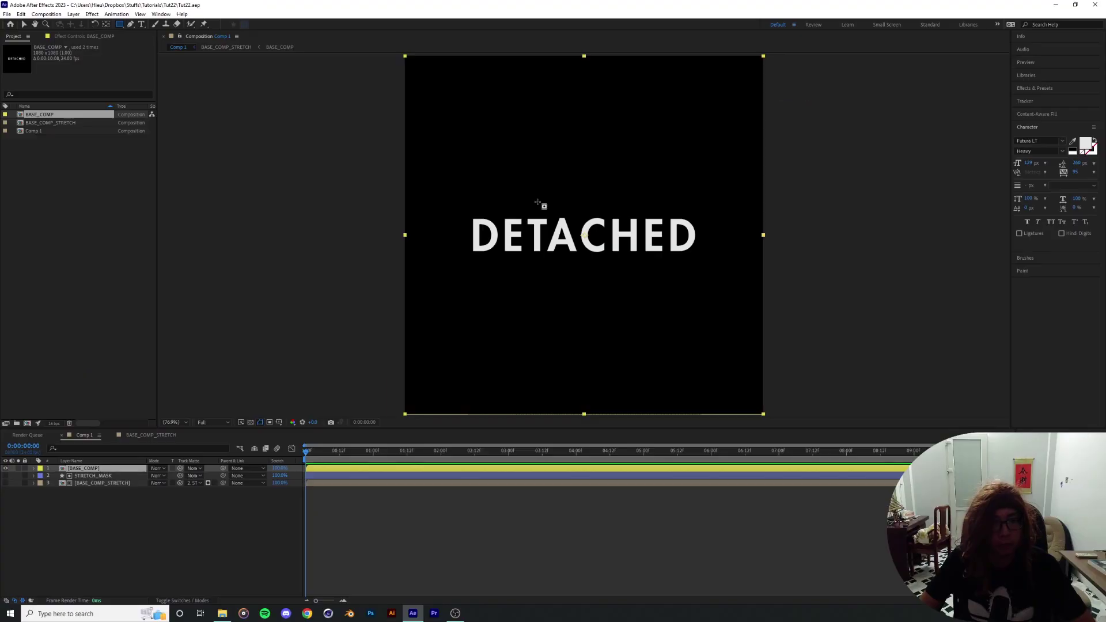
scroll(522, 268, up, 2)
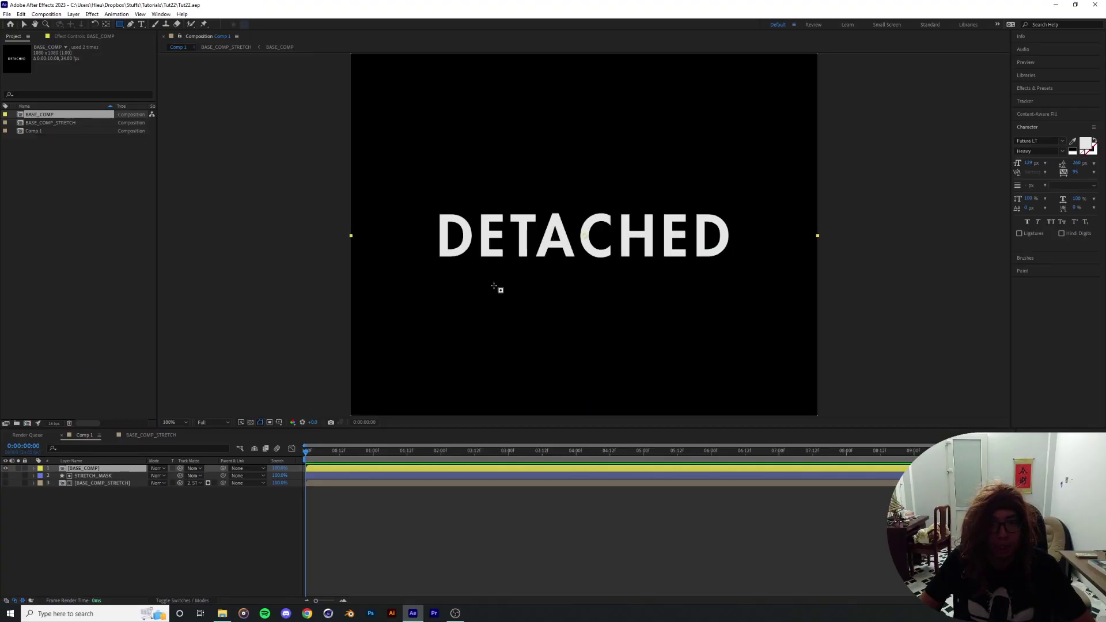
click(280, 423)
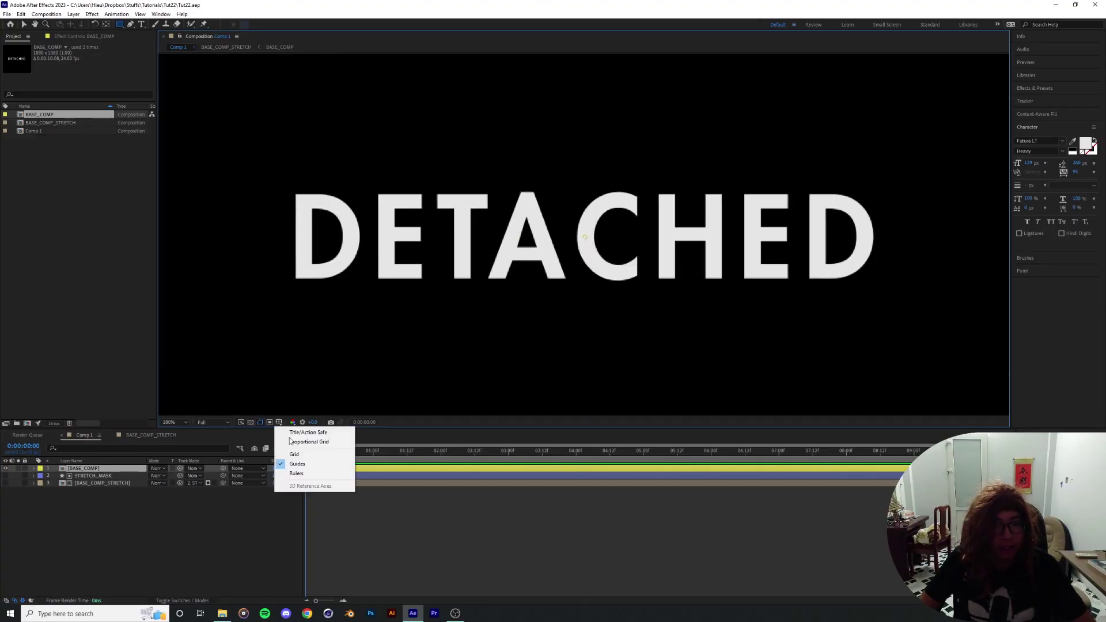
click(305, 442)
key(comma)
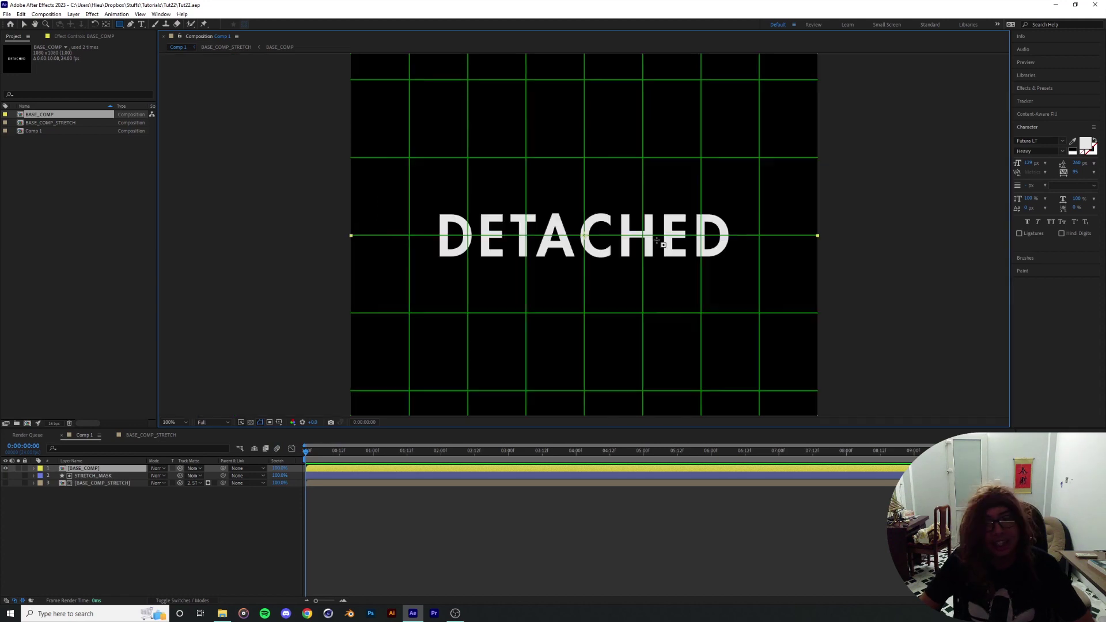
- Draw a rectangular mask on BASE_COMP from the grid's centre point to beyond the composition's upper-right corner
key(period)
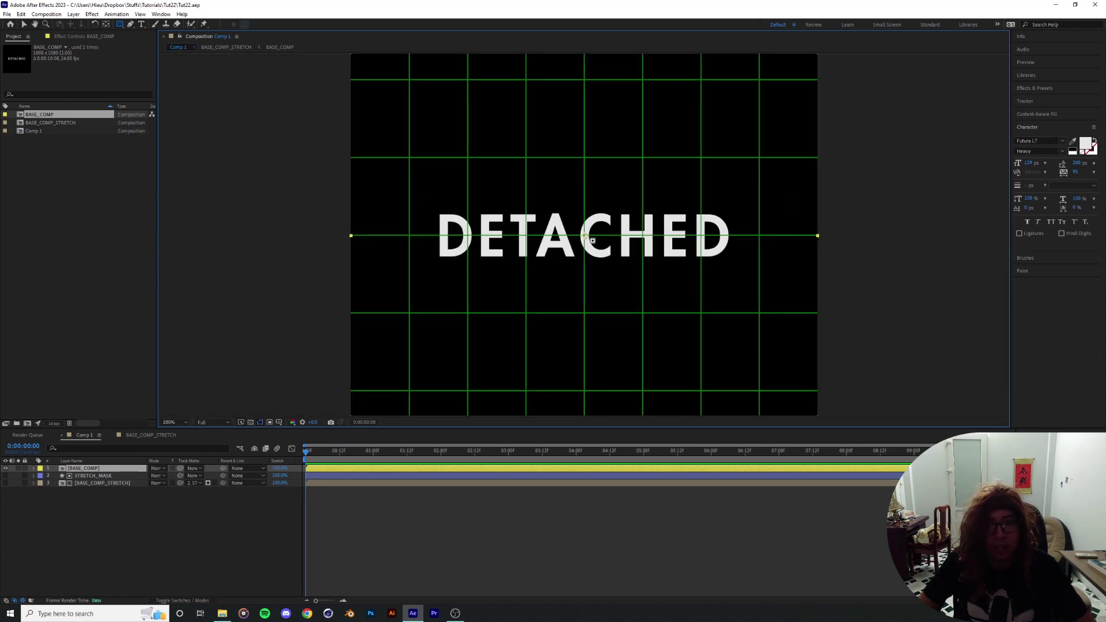
key(period)
key(period)
key(period)
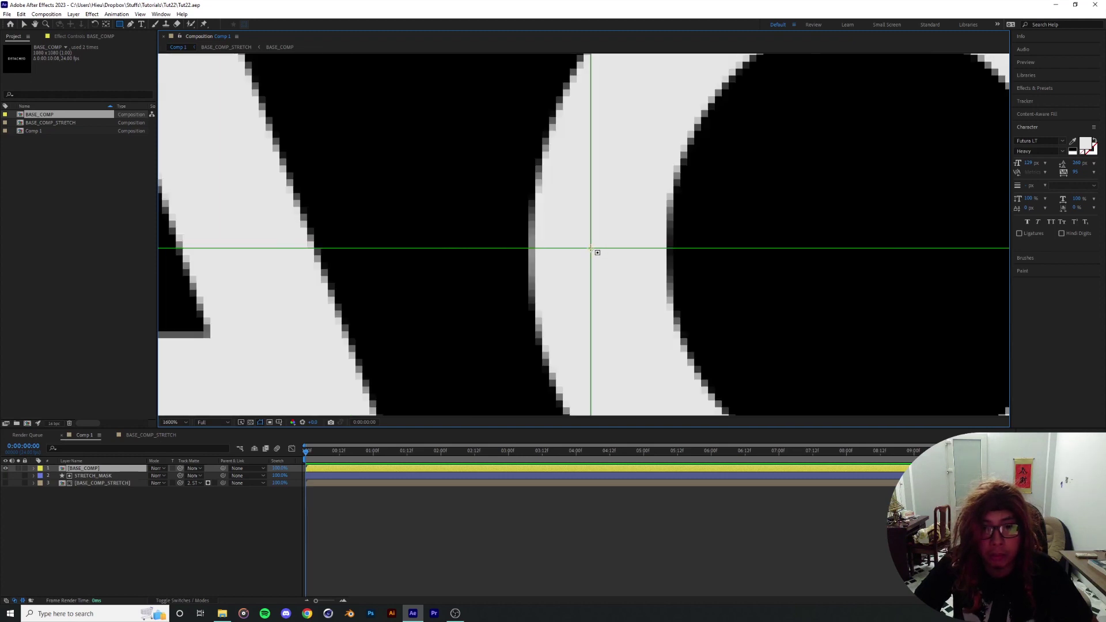
key(comma)
key(comma)
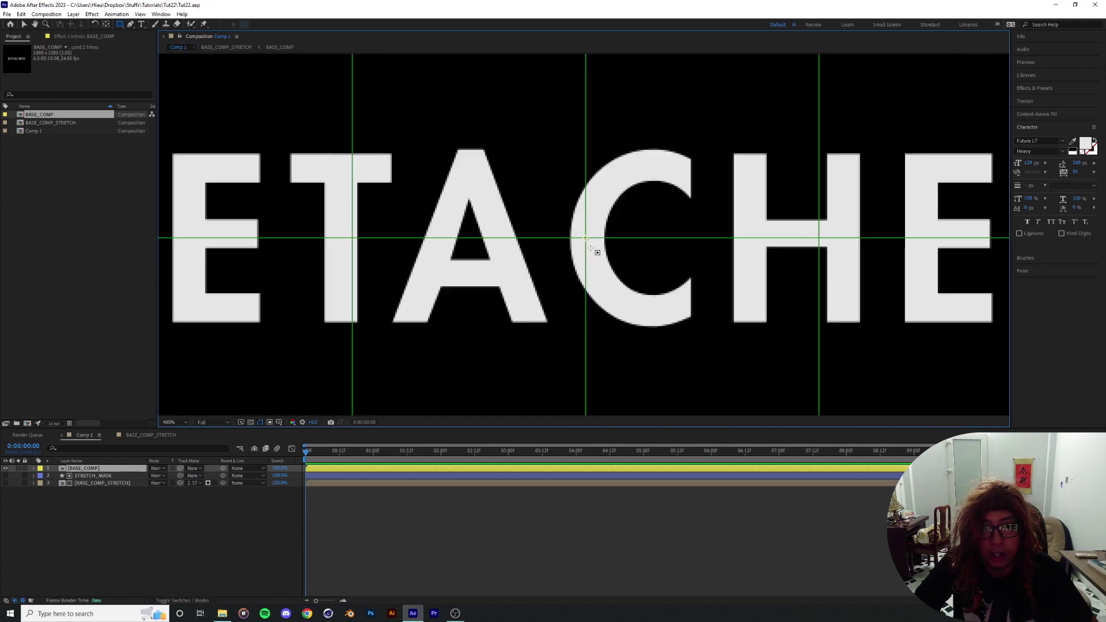
key(comma)
key(comma)
key(period)
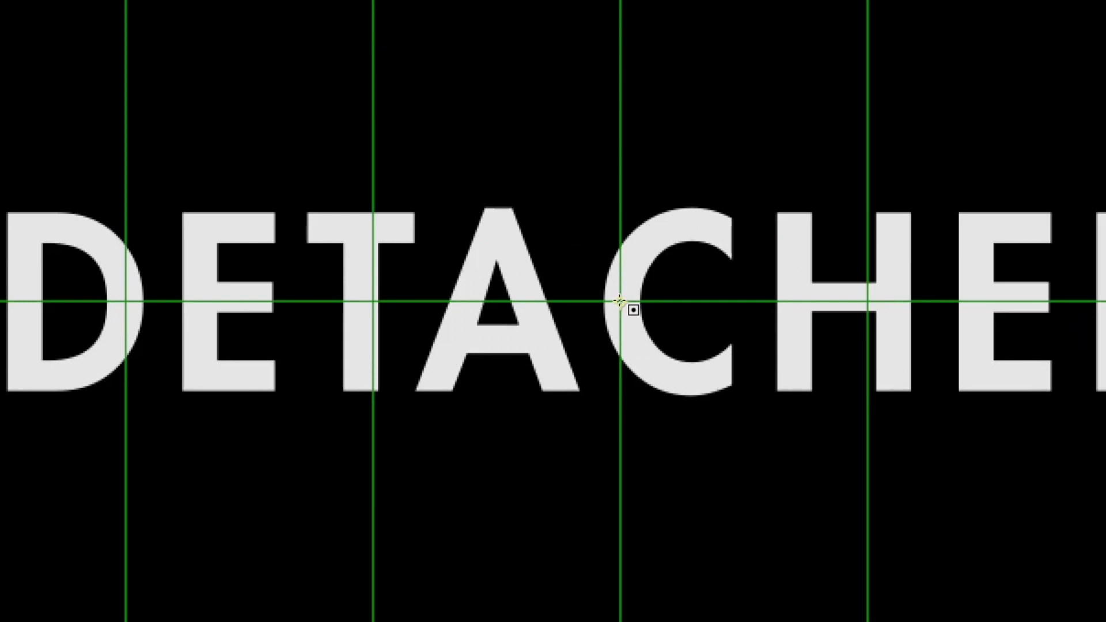
drag(620, 301, 1105, 155)
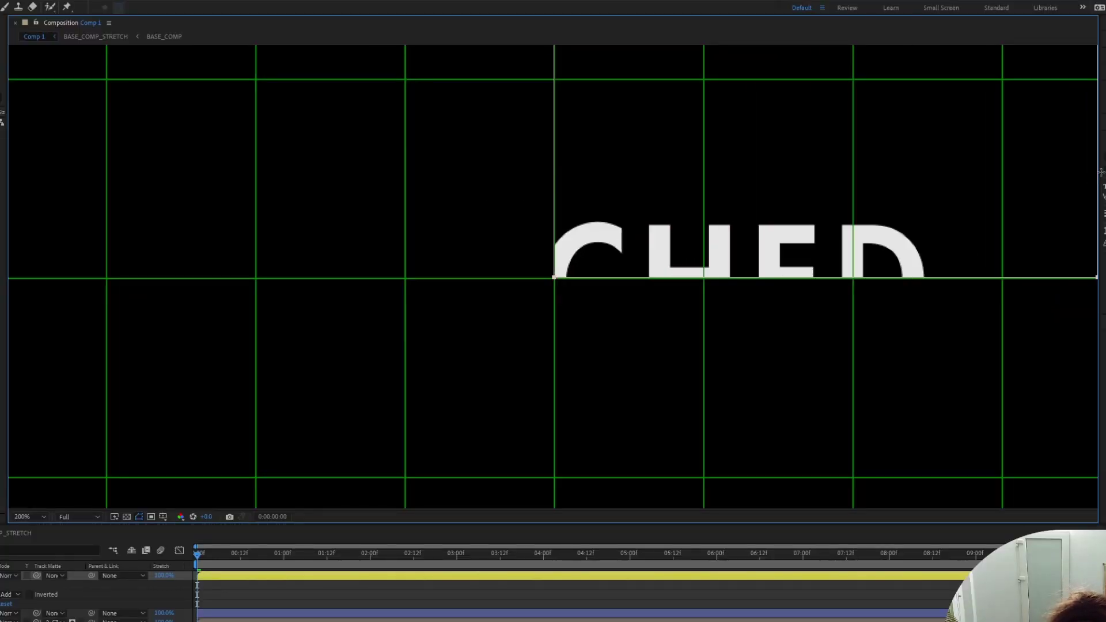
key(comma)
key(comma)
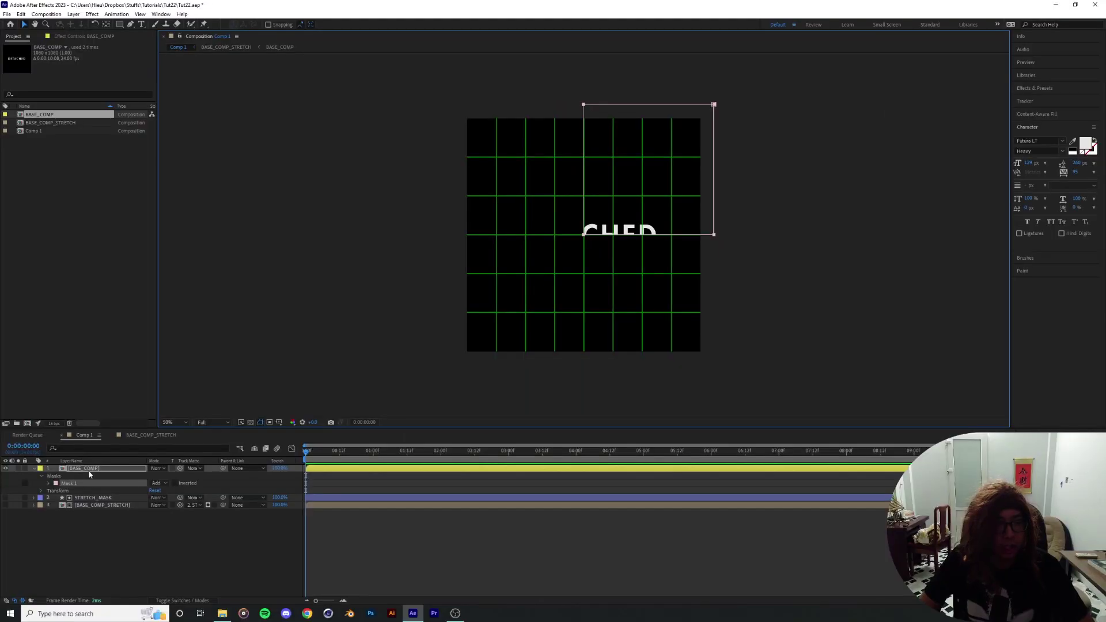
- Extend the mask's left edge past the composition's left side, keeping its lower edge on the horizontal centre line
click(75, 468)
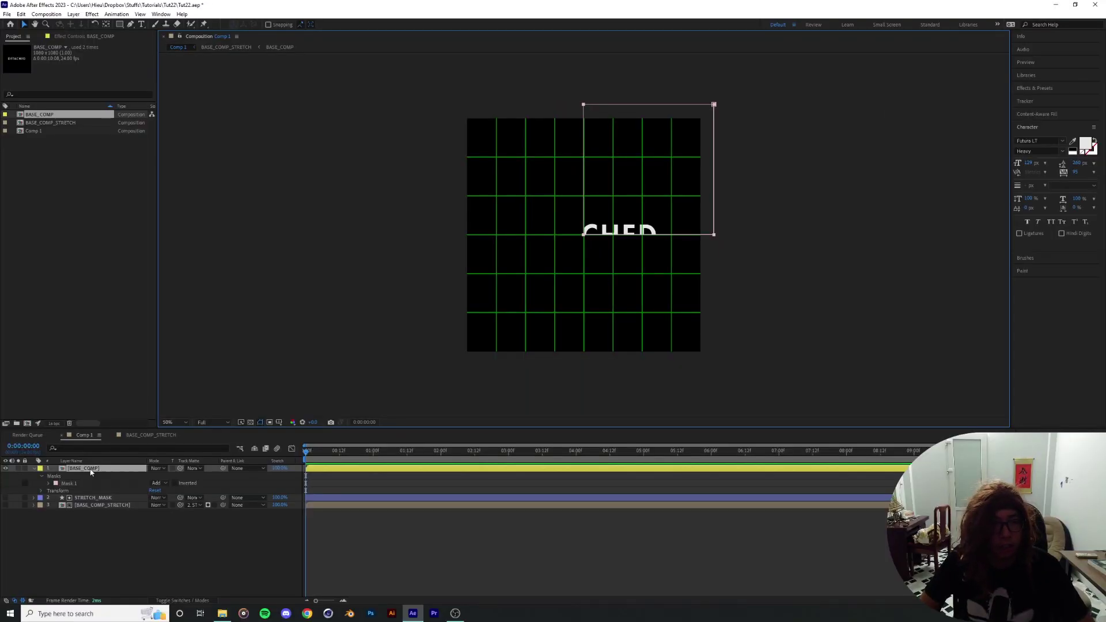
click(80, 483)
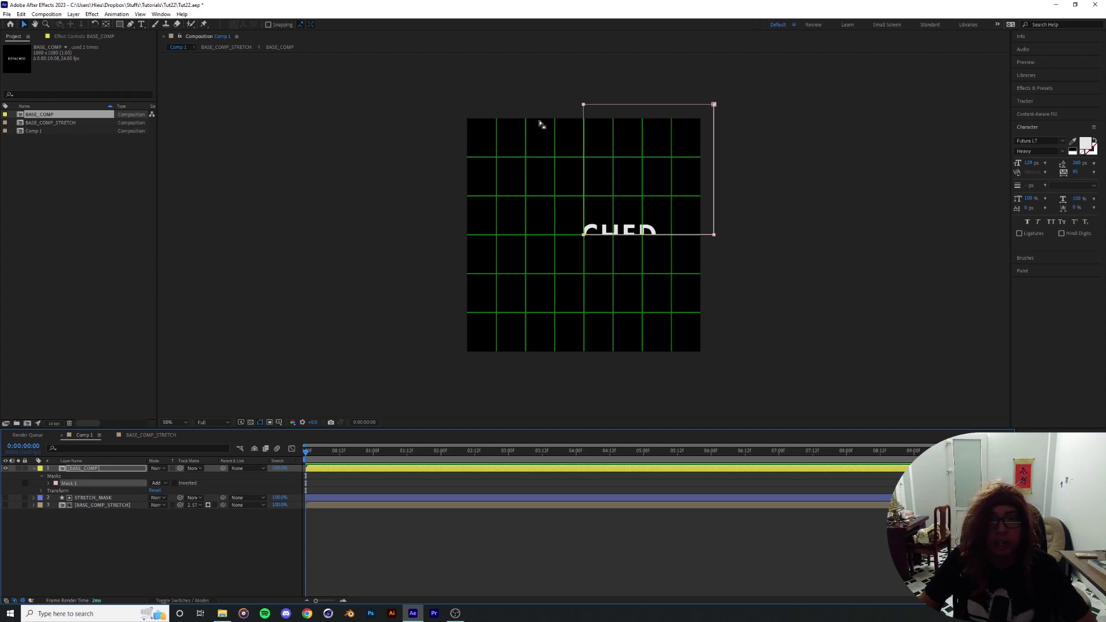
click(77, 468)
click(584, 235)
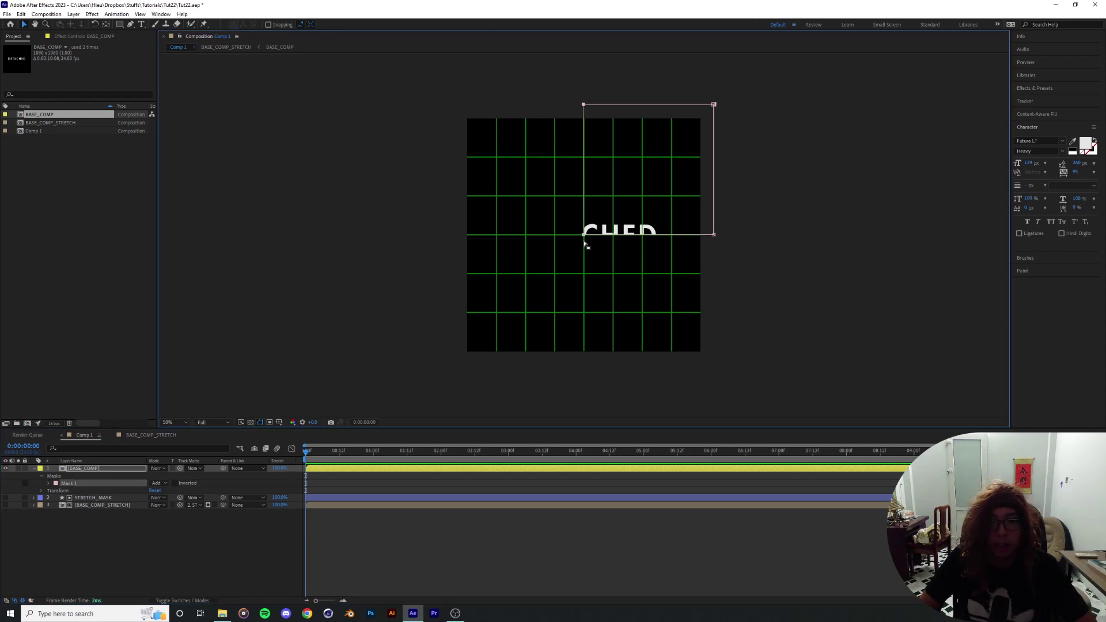
drag(583, 235, 454, 235)
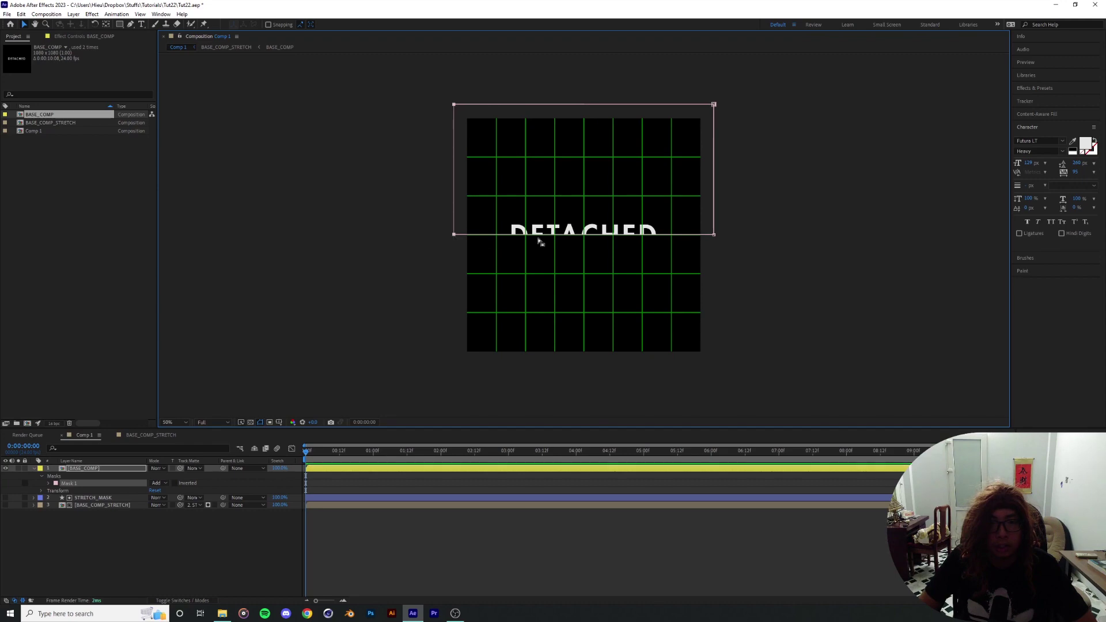
- Rename the masked BASE_COMP layer to Top_Half_Object
click(118, 469)
key(Return)
text(Top_Half)
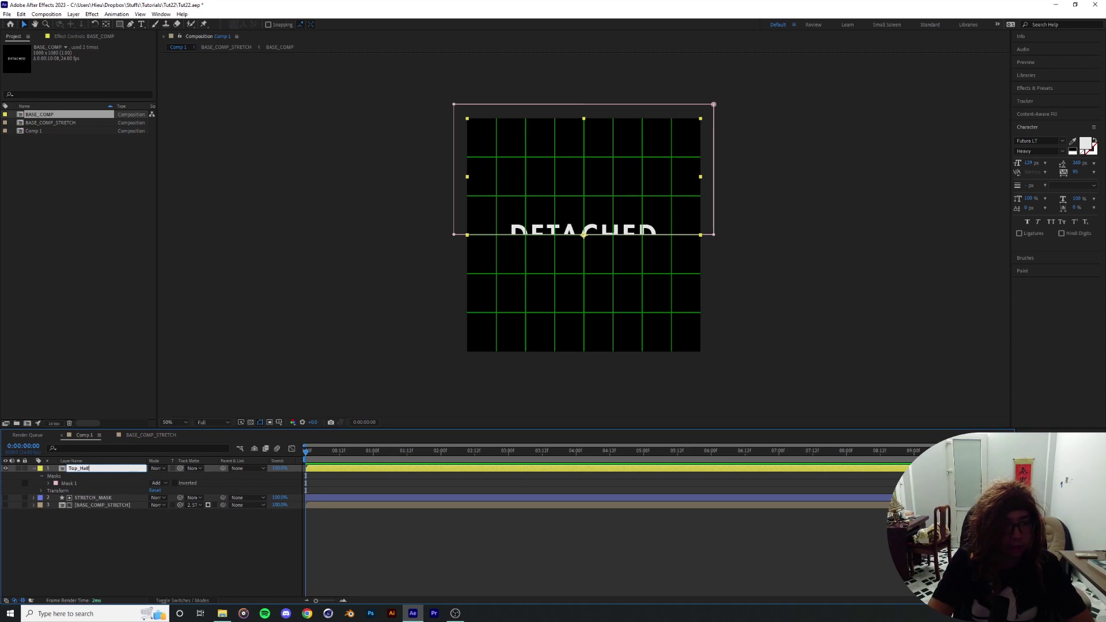
text(Object)
key(Return)
- Duplicate Top_Half_Object and flip the copy's mask below the centre line to cover the lower half of the word
key(ctrl+d)
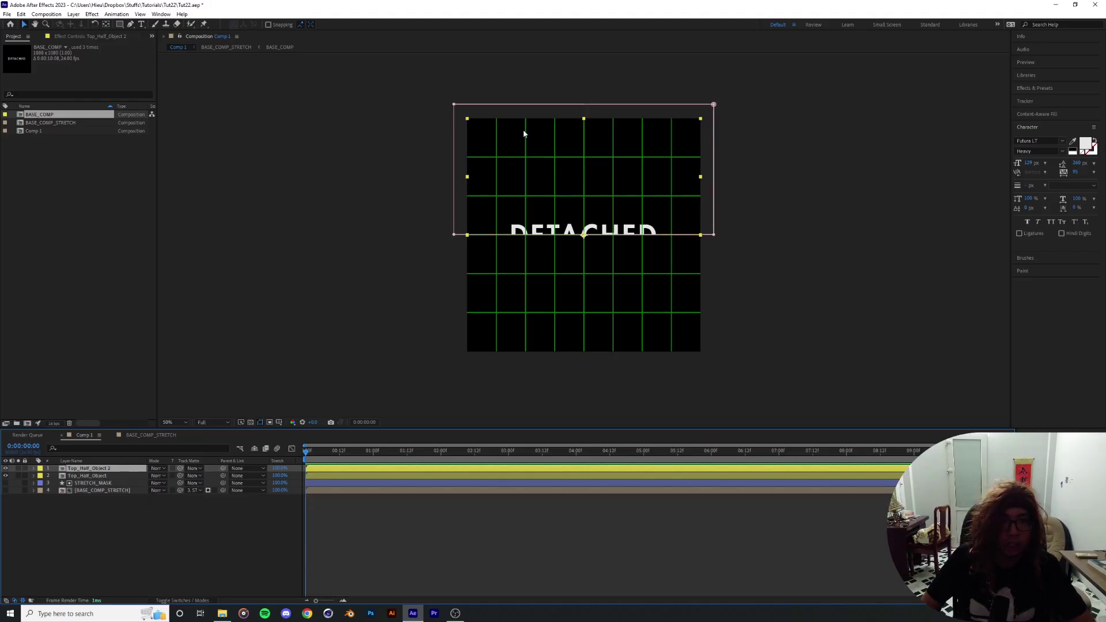
click(715, 106)
drag(715, 105, 697, 364)
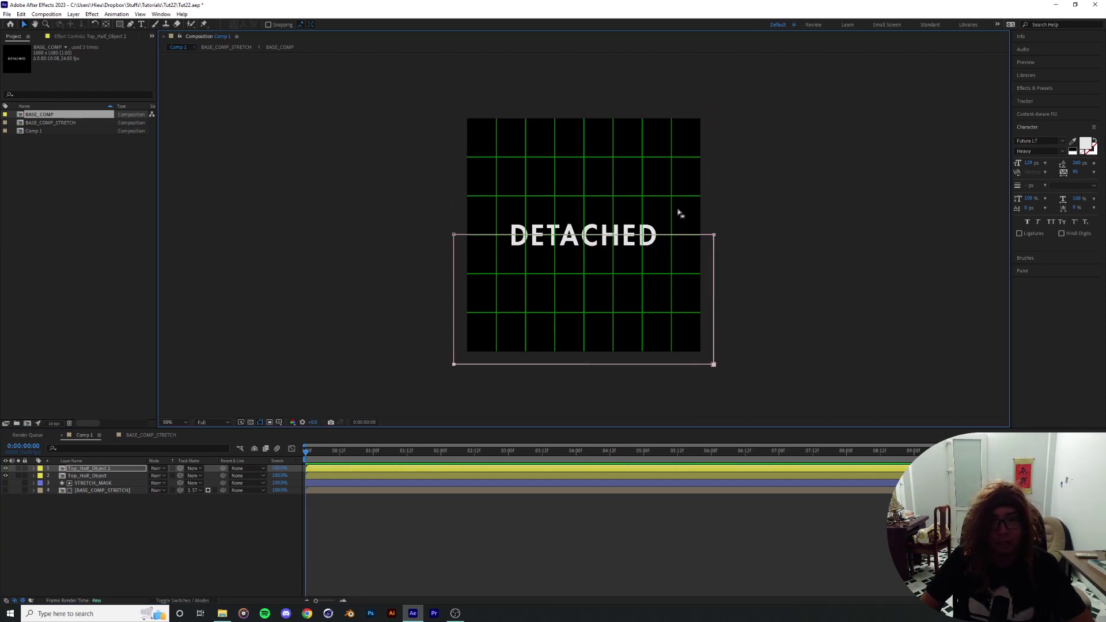
scroll(574, 296, up, 2)
scroll(556, 309, down, 1)
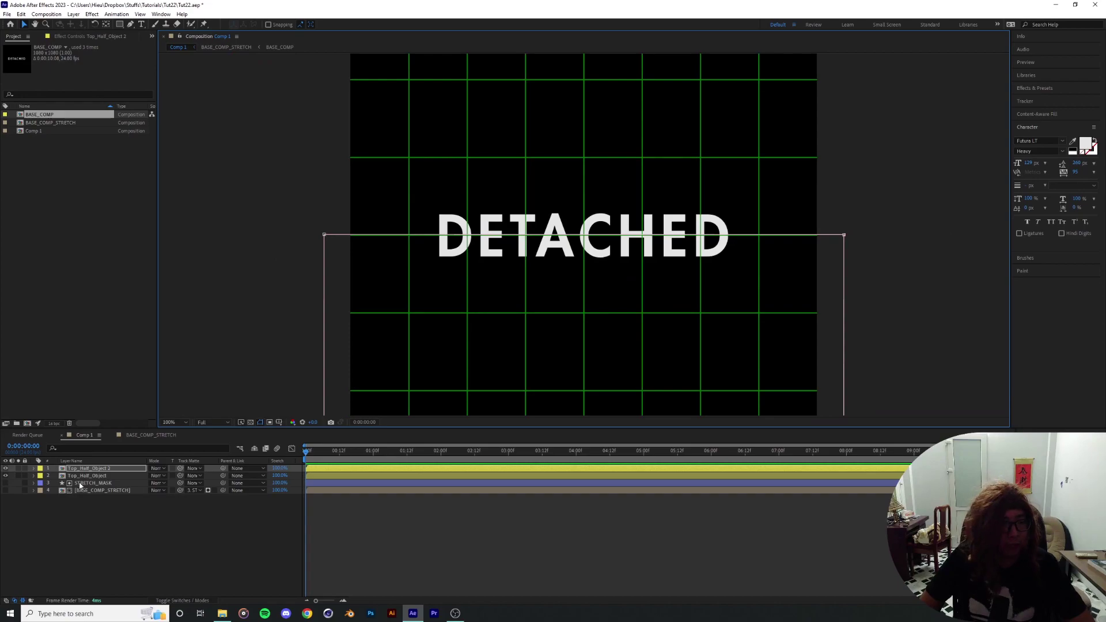
- Rename the duplicated half-word layer to Bottom_Half_Object
click(92, 469)
key(Return)
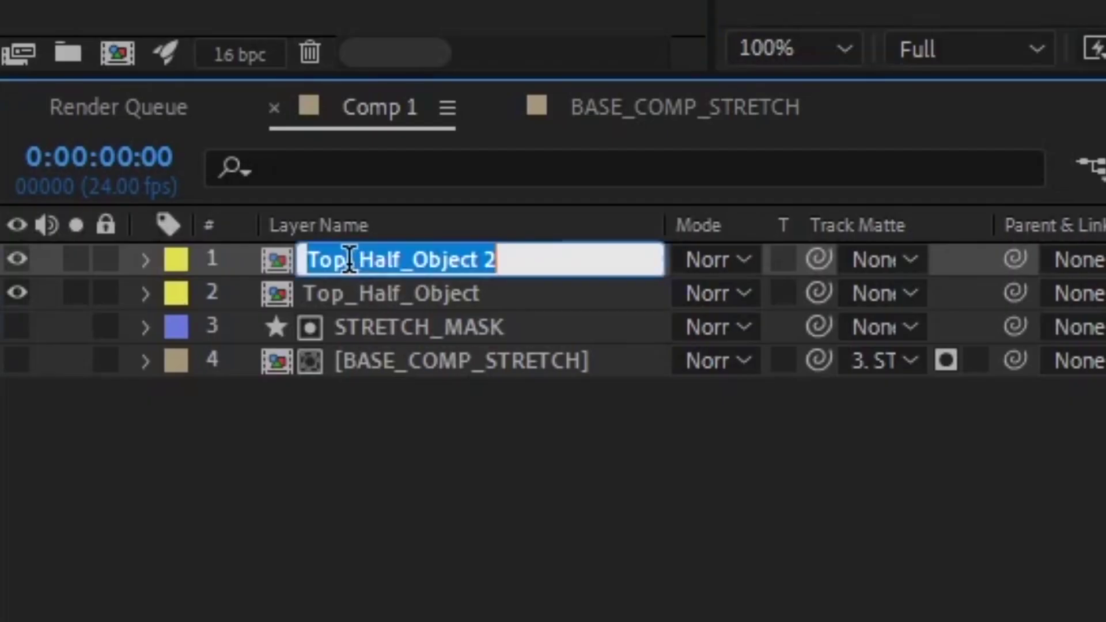
double_click(349, 259)
text(Bottom)
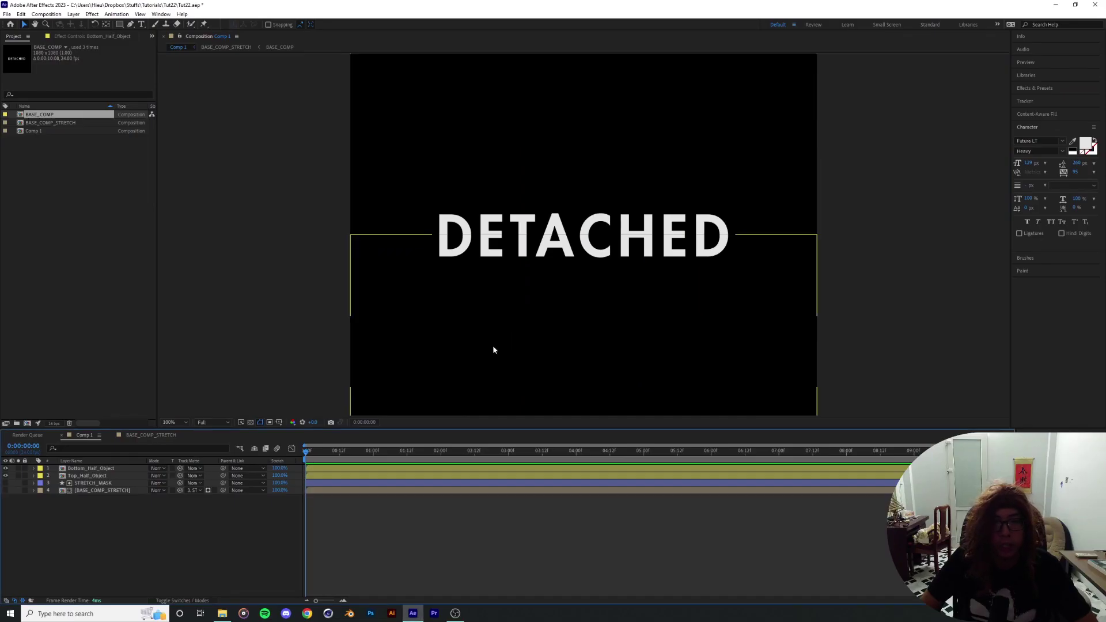
- Make the BASE_COMP_STRETCH layer visible behind the two half-word layers
click(475, 215)
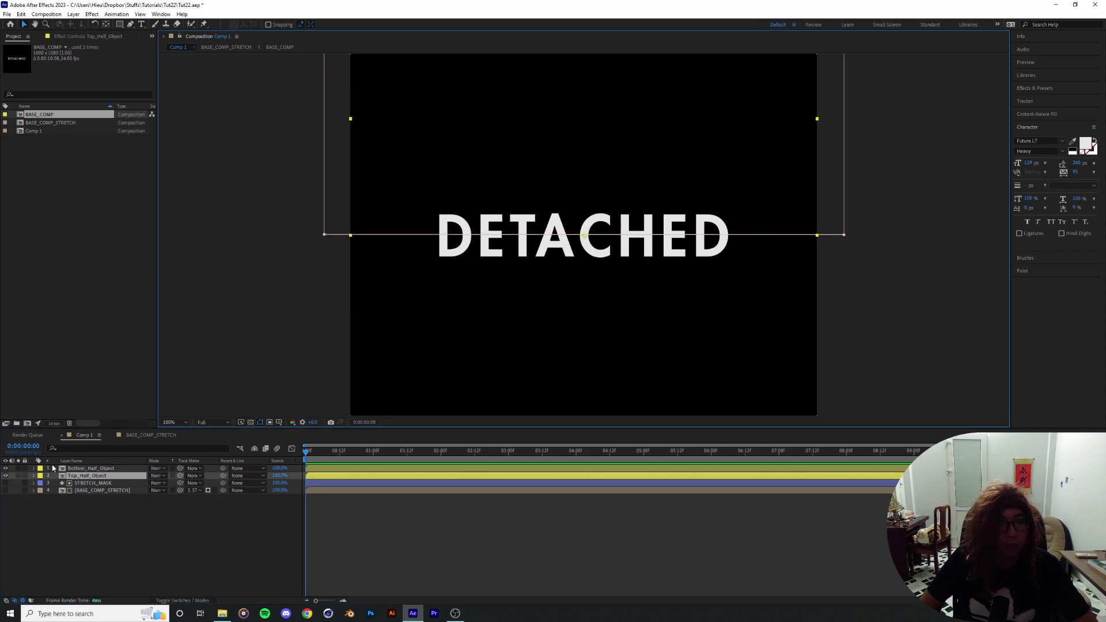
click(54, 468)
click(6, 491)
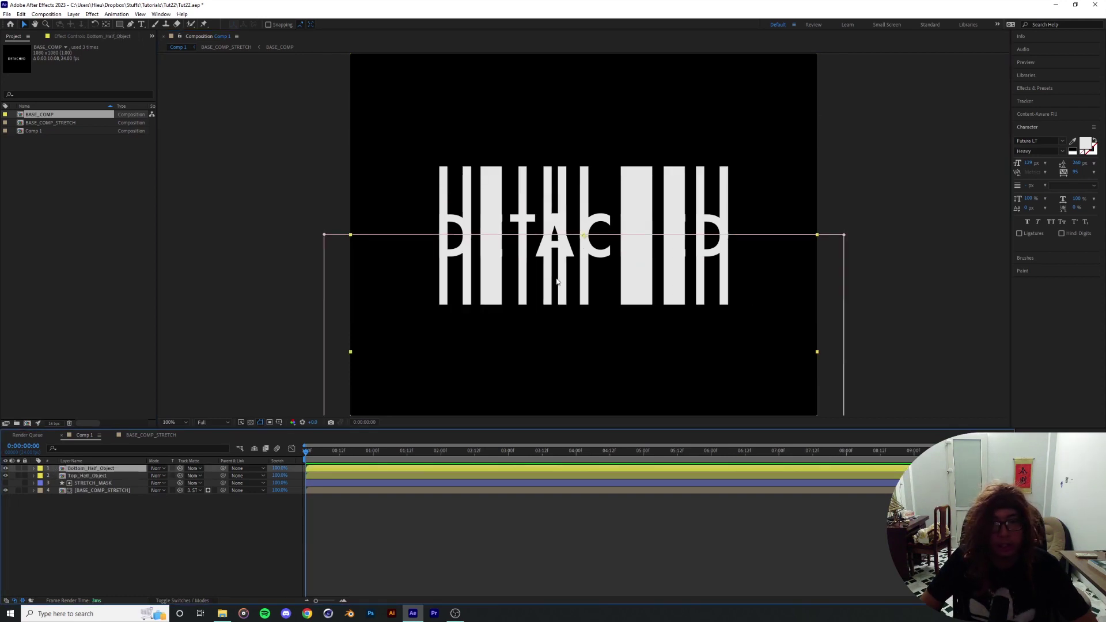
- Try moving Top_Half_Object up and Bottom_Half_Object down to the upper and lower ends of the stretched strips
click(101, 476)
drag(573, 220, 546, 181)
drag(565, 240, 566, 315)
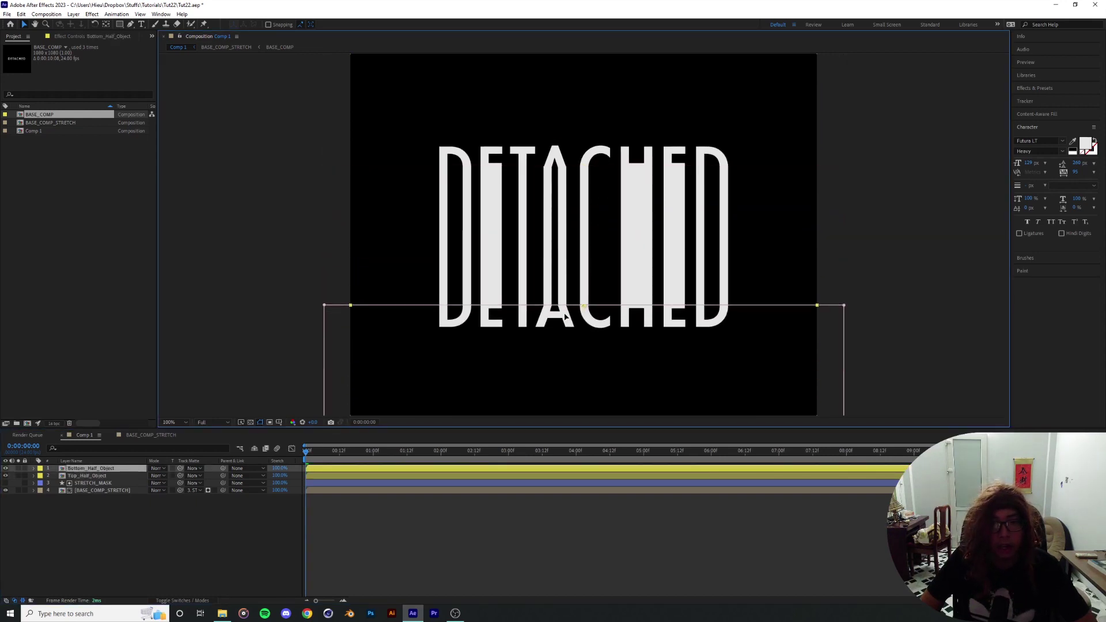
click(104, 476)
click(94, 468)
click(580, 321)
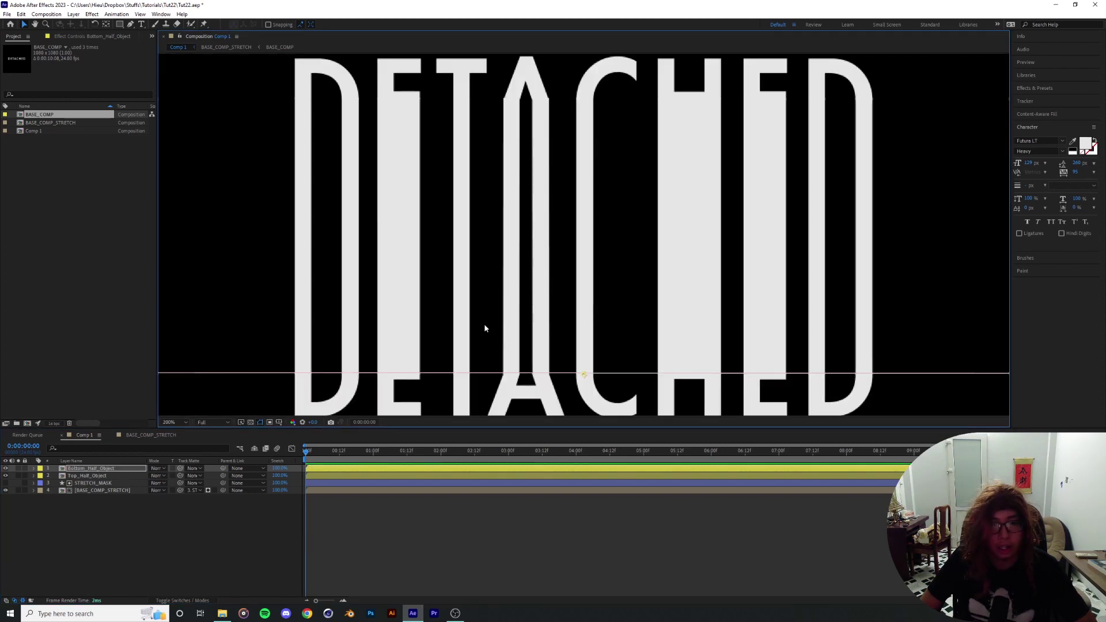
key(period)
key(shift+slash)
- With the STRETCH_MASK layer selected, locate the Create Nulls From Paths script among the installed scripts
click(99, 483)
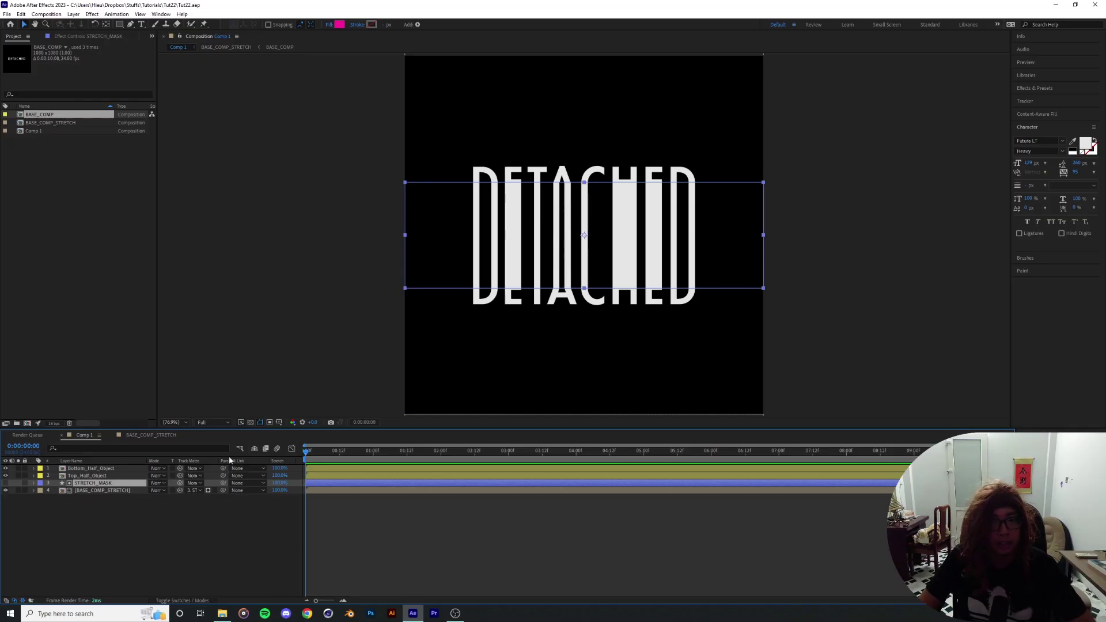
click(163, 14)
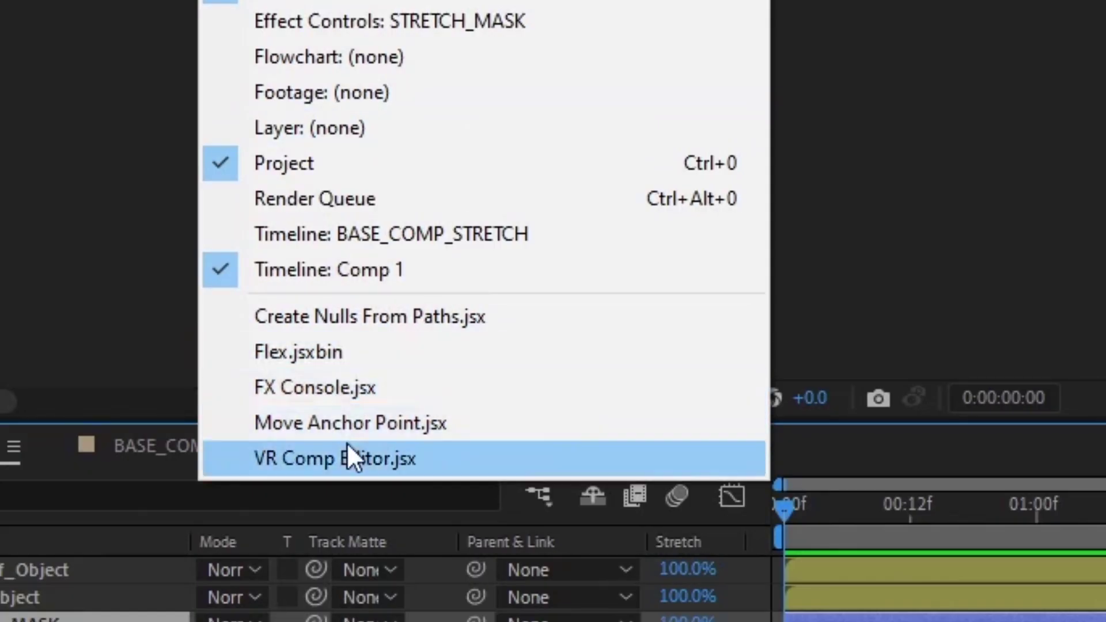
click(475, 325)
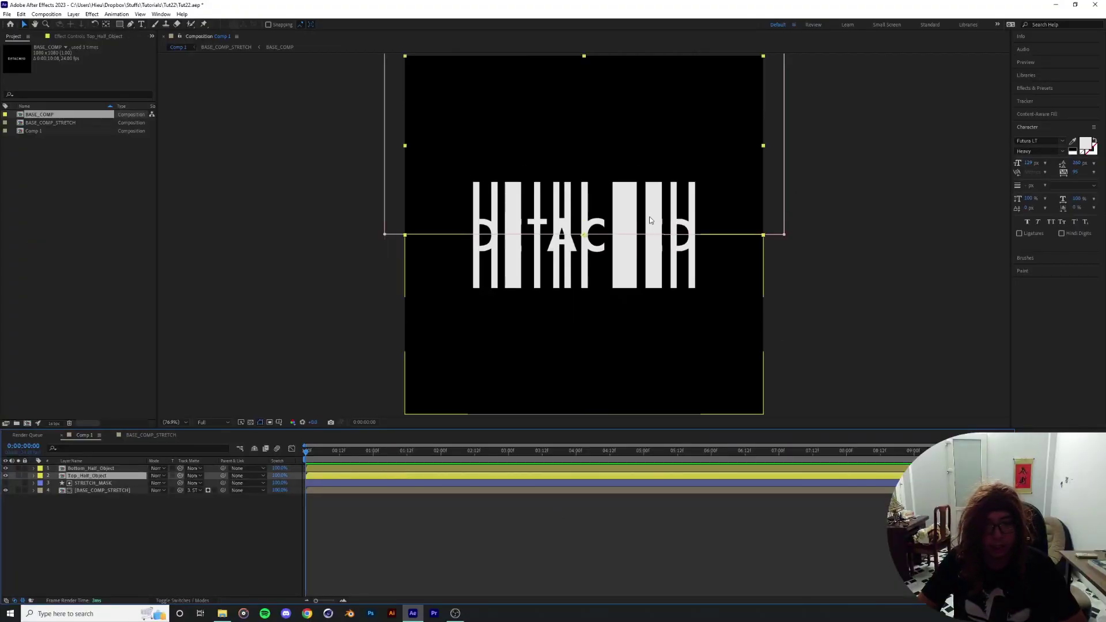
- Hide the Top_Half_Object and Bottom_Half_Object layers, leaving only BASE_COMP_STRETCH showing
scroll(461, 354, up, 2)
scroll(461, 354, down, 1)
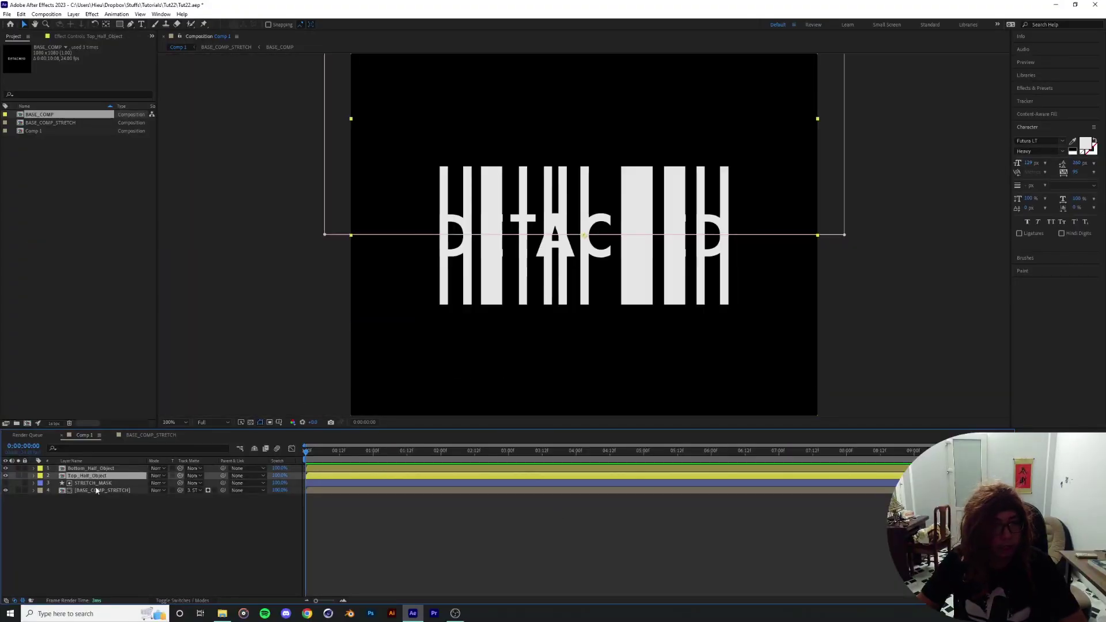
click(95, 490)
click(5, 475)
click(5, 468)
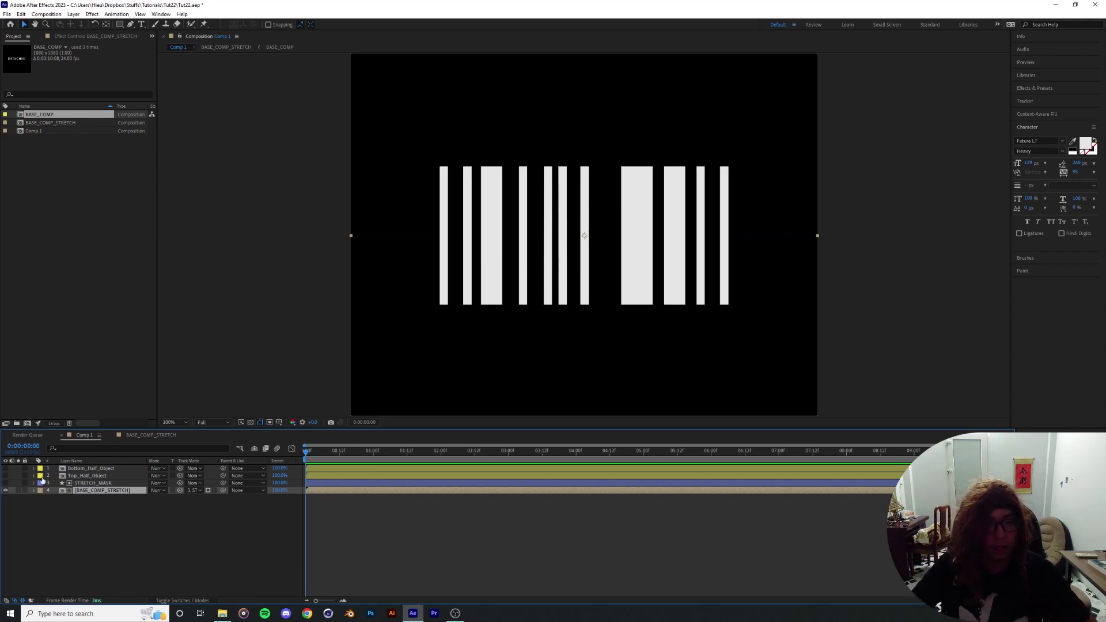
- Convert Rectangle Path 1 in the STRETCH_MASK layer to a Bezier path
click(86, 483)
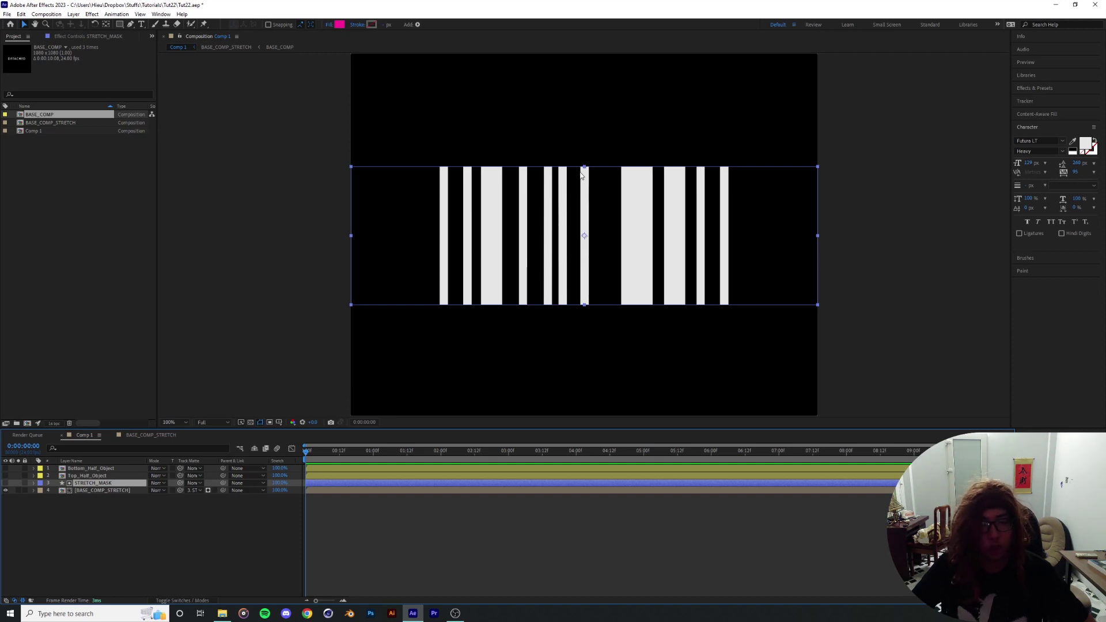
click(33, 485)
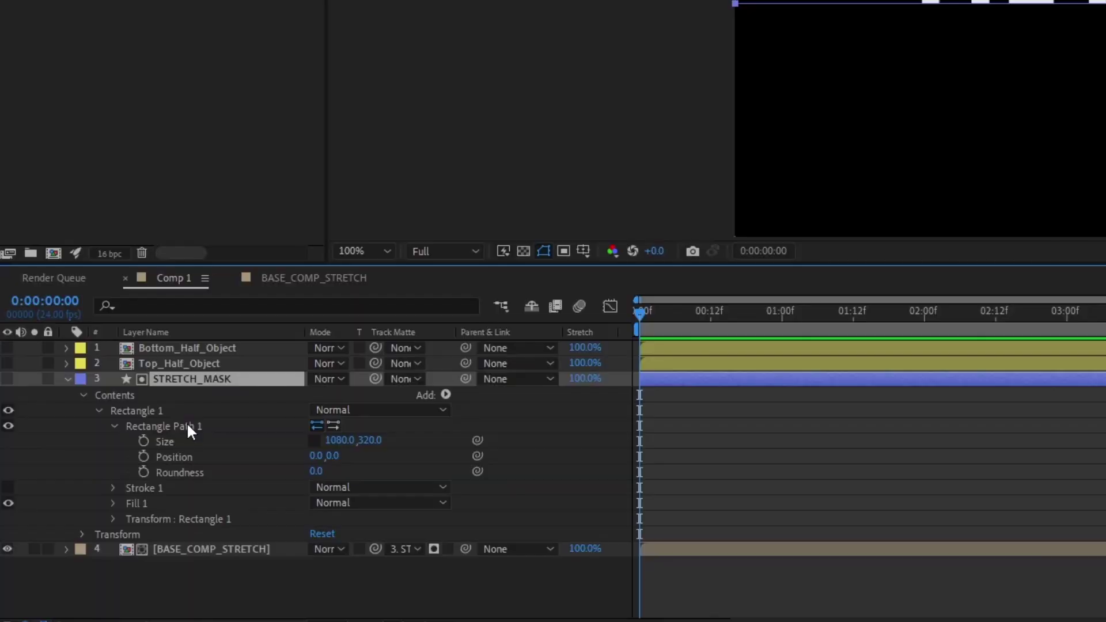
click(65, 497)
click(50, 497)
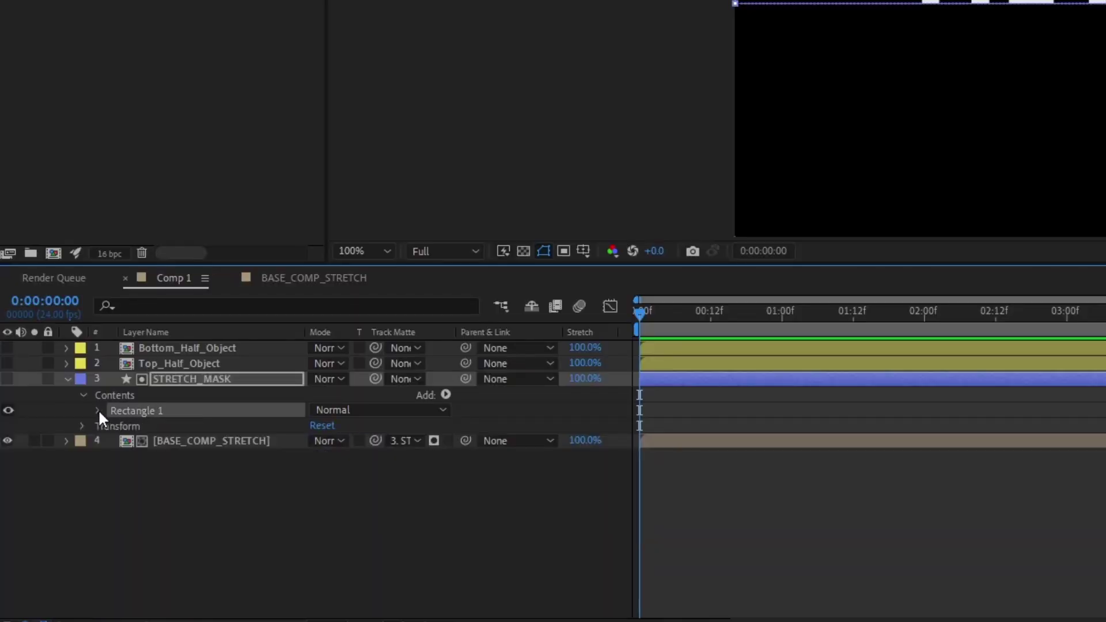
click(98, 410)
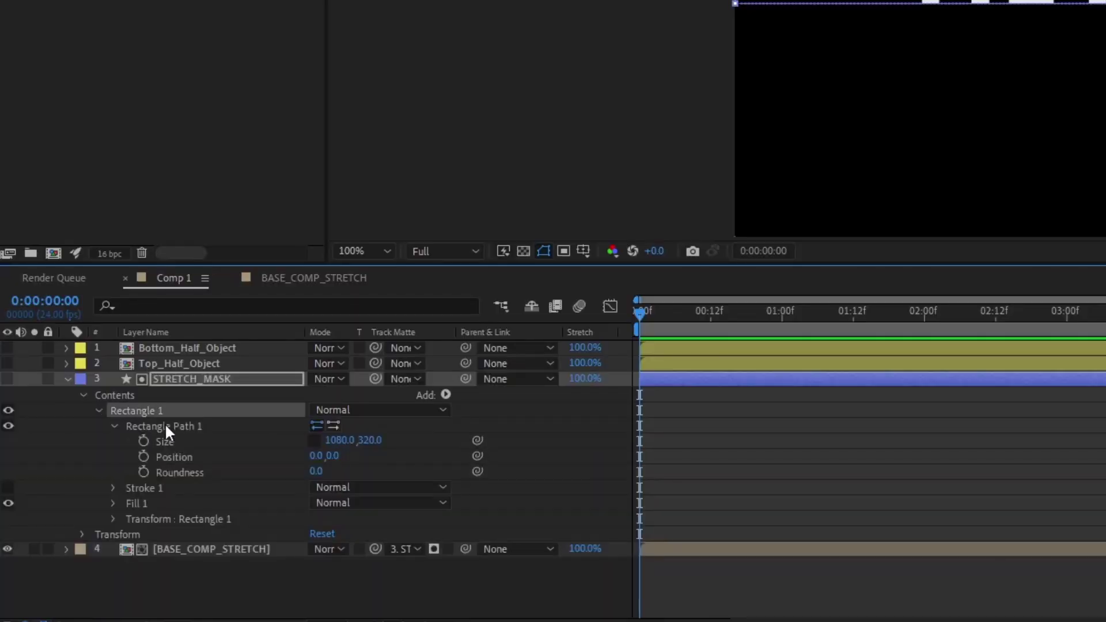
click(135, 427)
right_click(205, 427)
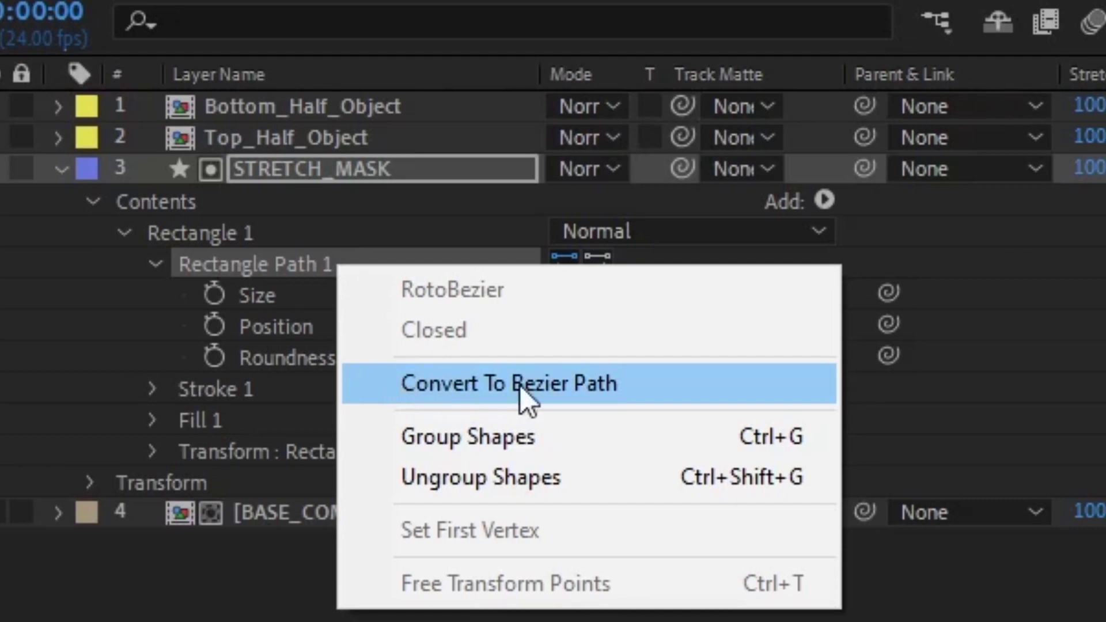
click(520, 385)
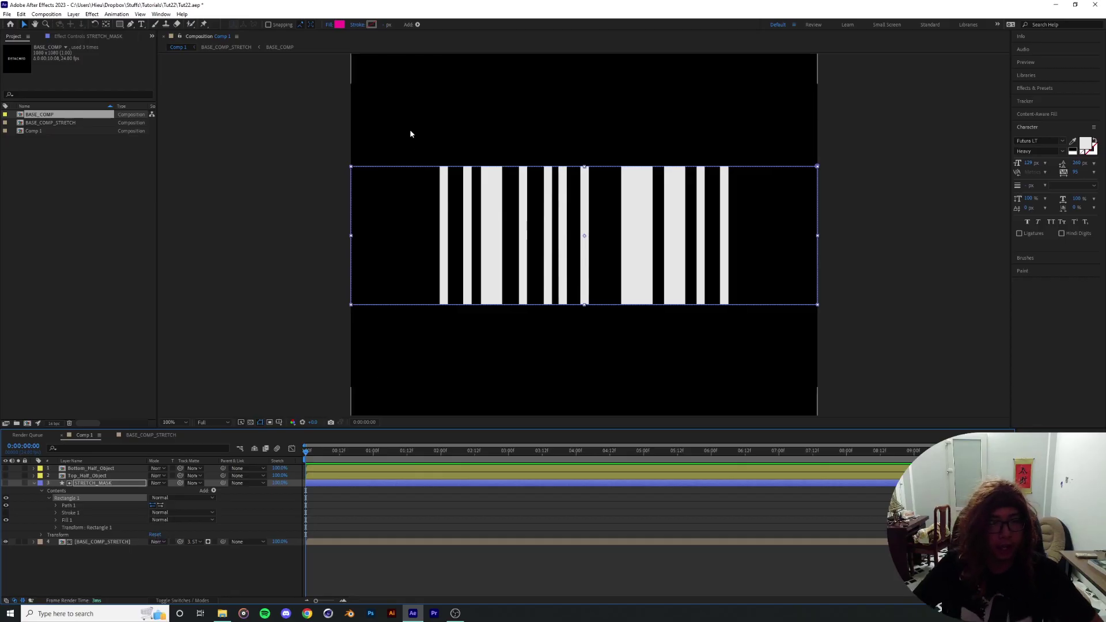
- Select the converted STRETCH_MASK path together with its corner points
click(93, 490)
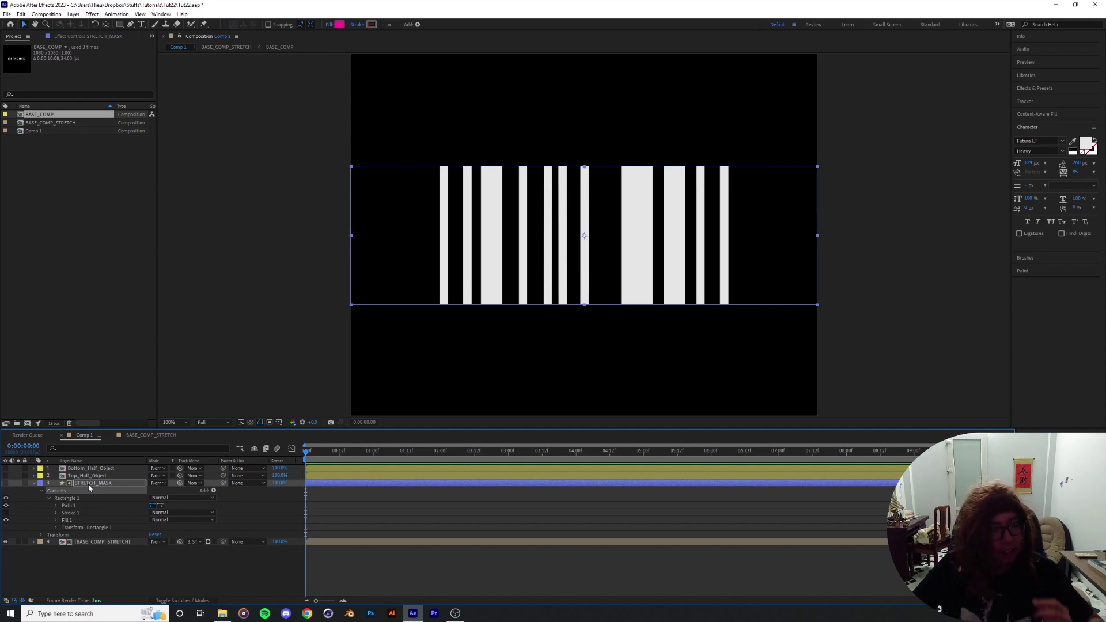
click(352, 167)
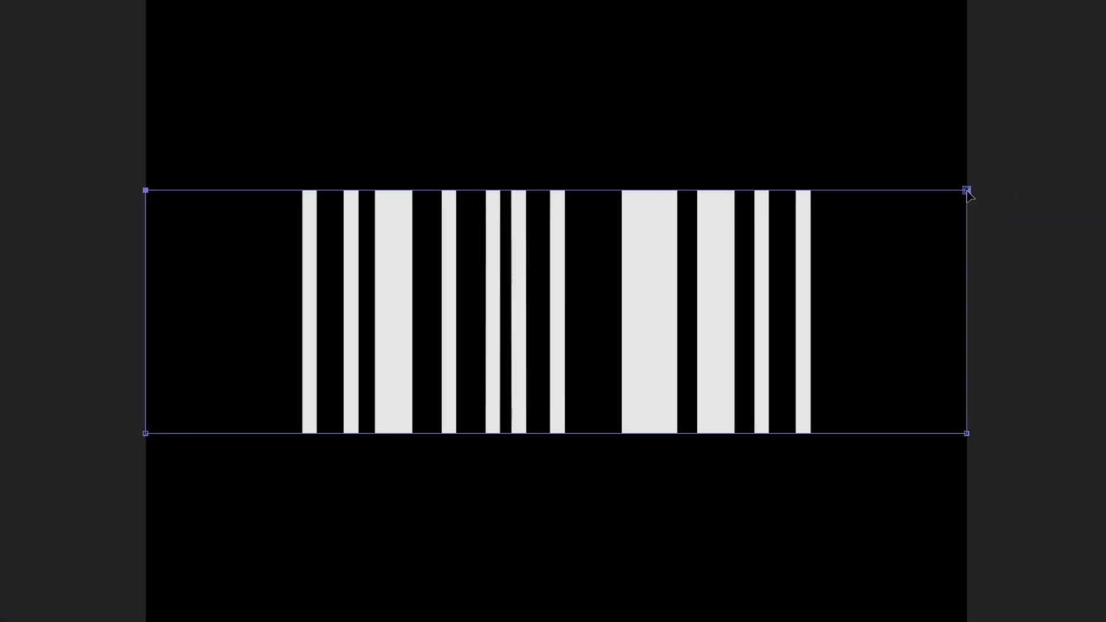
key(ctrl+shift+a)
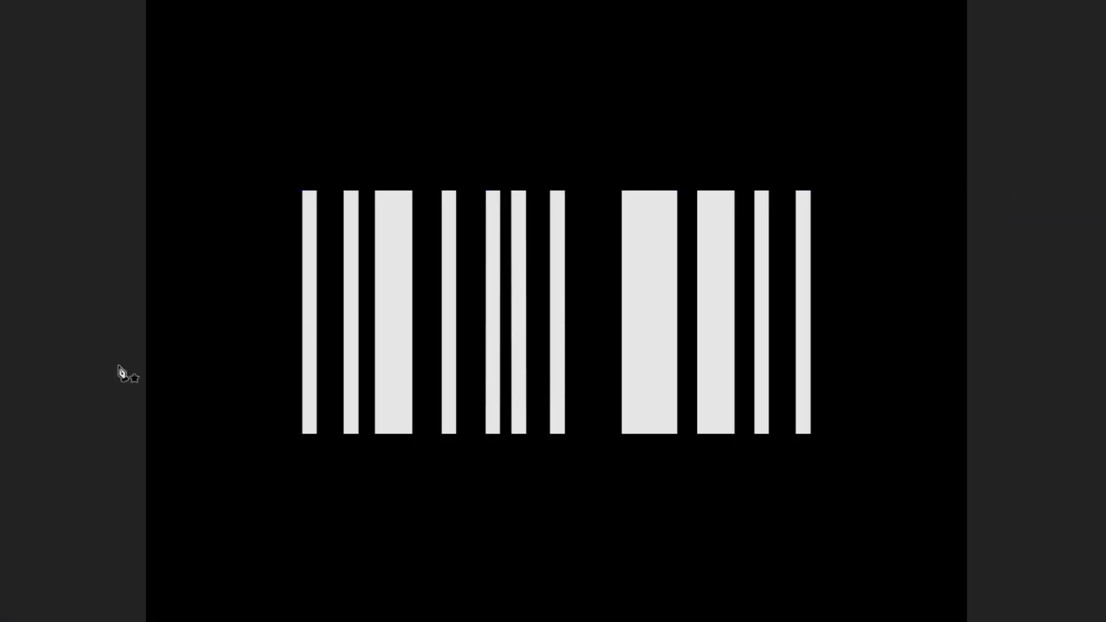
click(149, 295)
key(g)
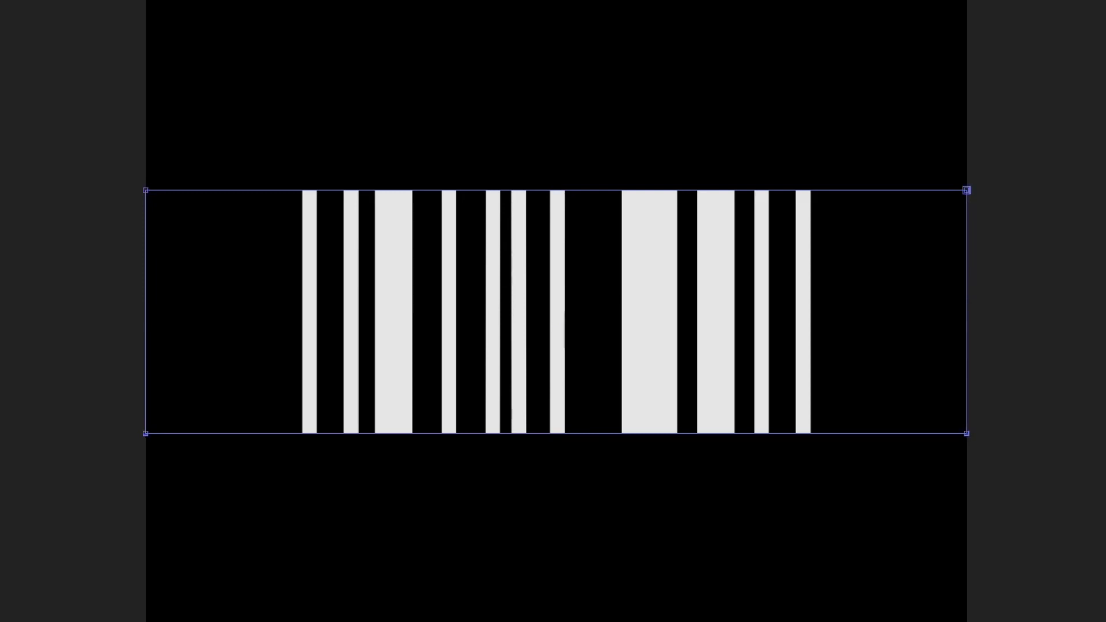
click(248, 16)
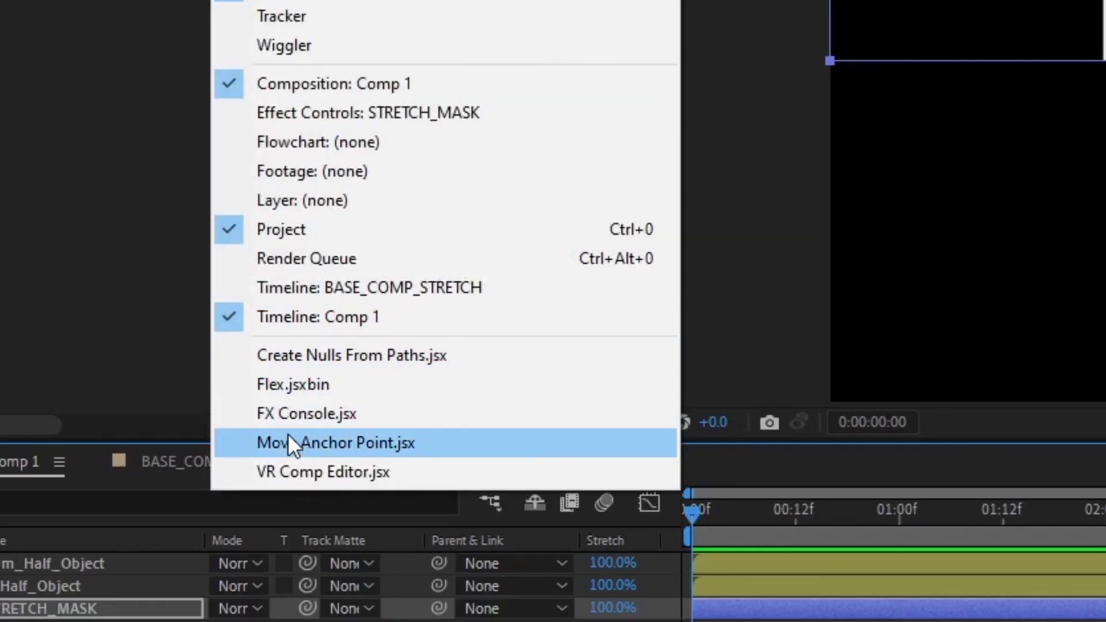
click(288, 444)
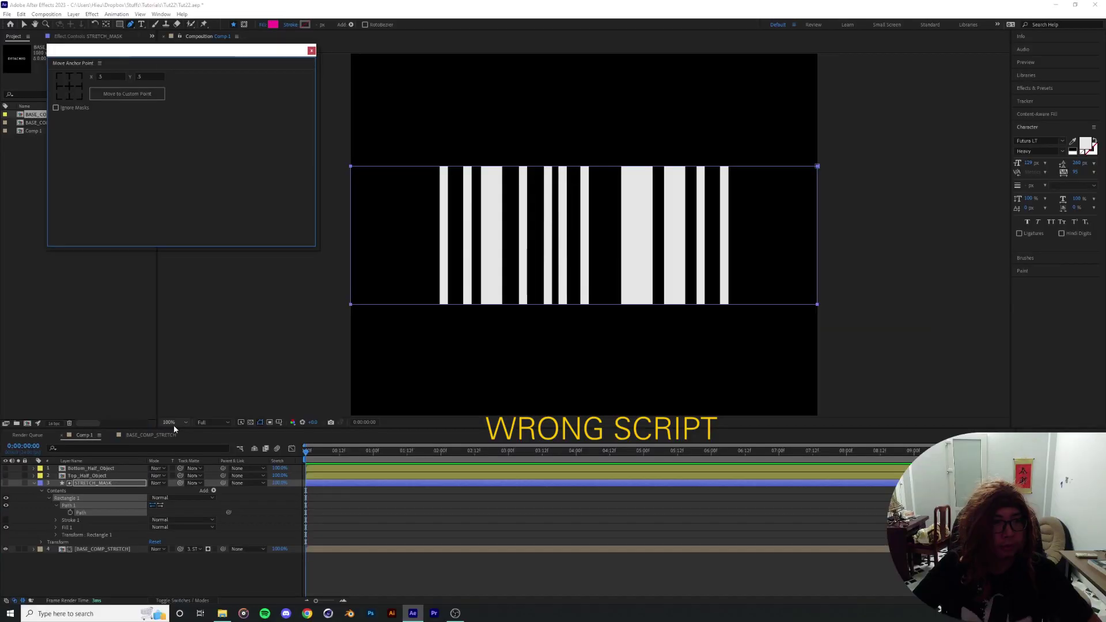
click(312, 51)
- Run Create Nulls From Paths with Points Follow Nulls on the STRETCH_MASK path, and close the script
click(162, 14)
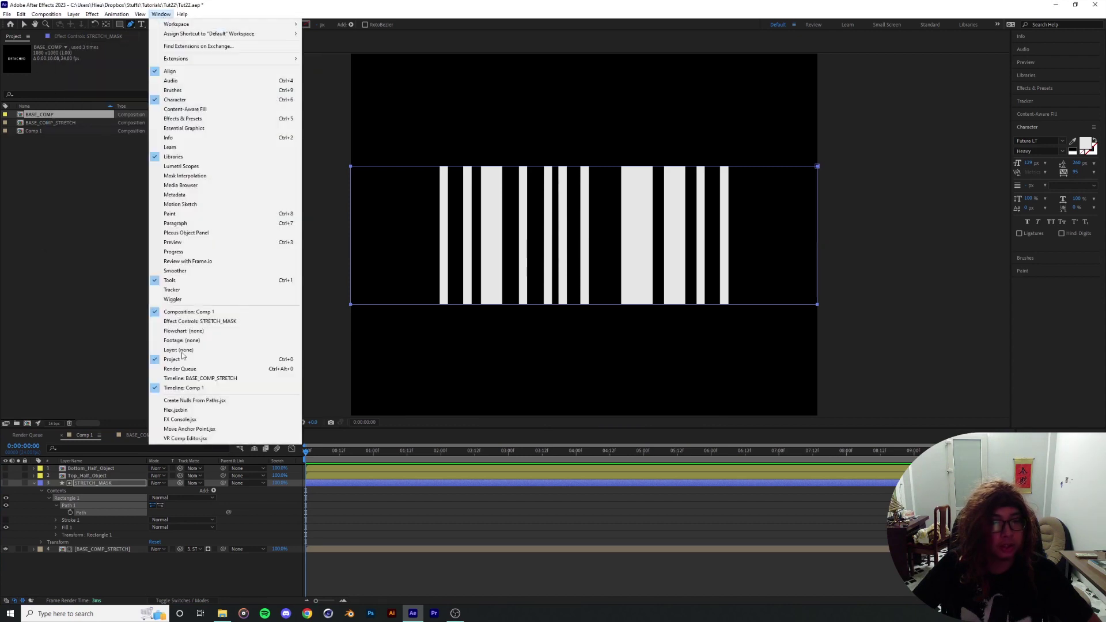
click(190, 397)
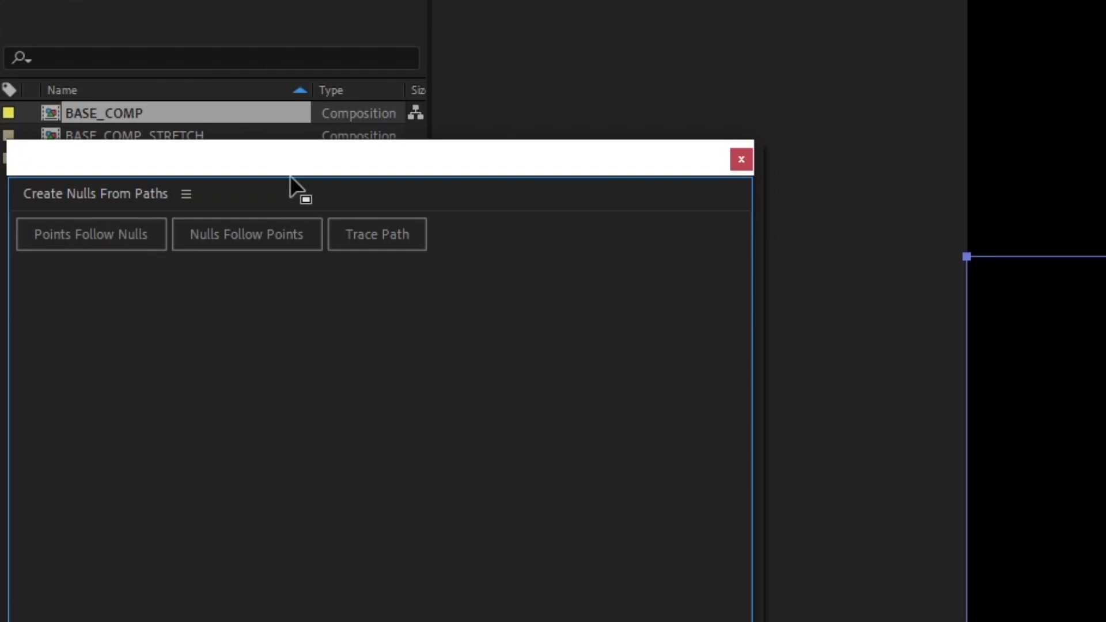
click(110, 242)
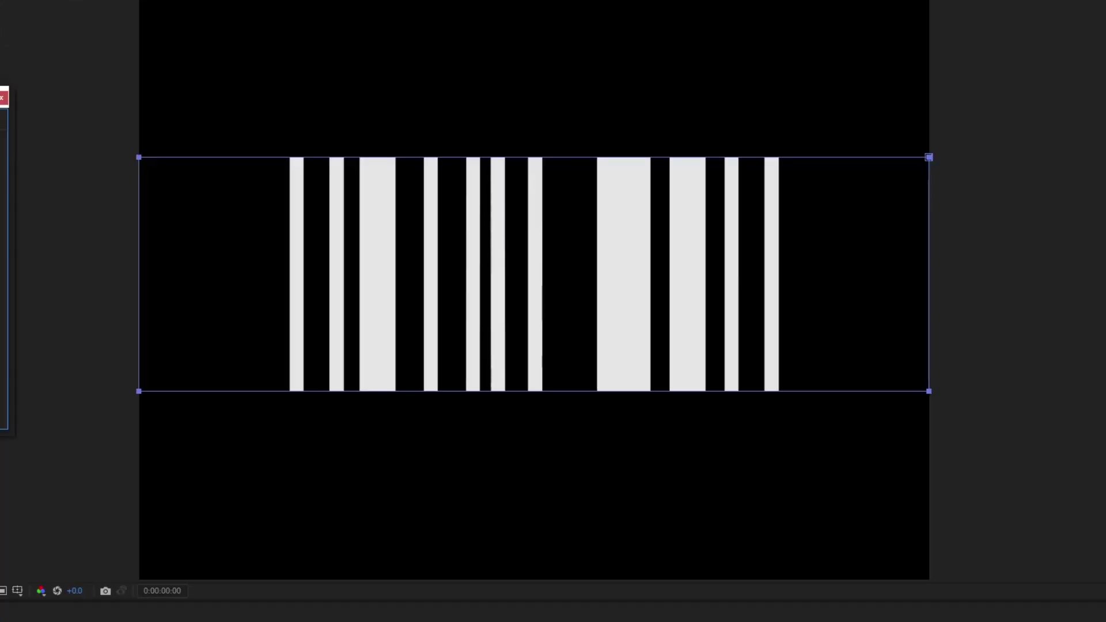
click(2, 98)
- Try moving the corner nulls to test how they reshape the STRETCH_MASK matte
drag(162, 172, 678, 281)
drag(670, 240, 365, 175)
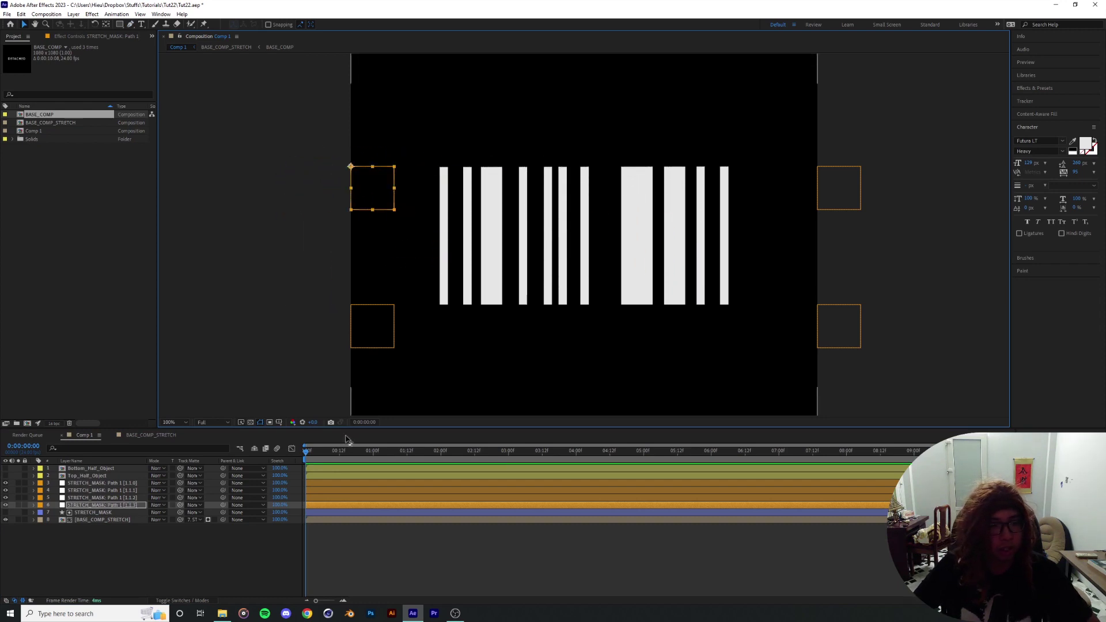
click(821, 168)
mouse_move(819, 168)
mouse_down()
mouse_move(585, 316)
mouse_move(773, 180)
mouse_move(680, 333)
mouse_move(818, 167)
mouse_up()
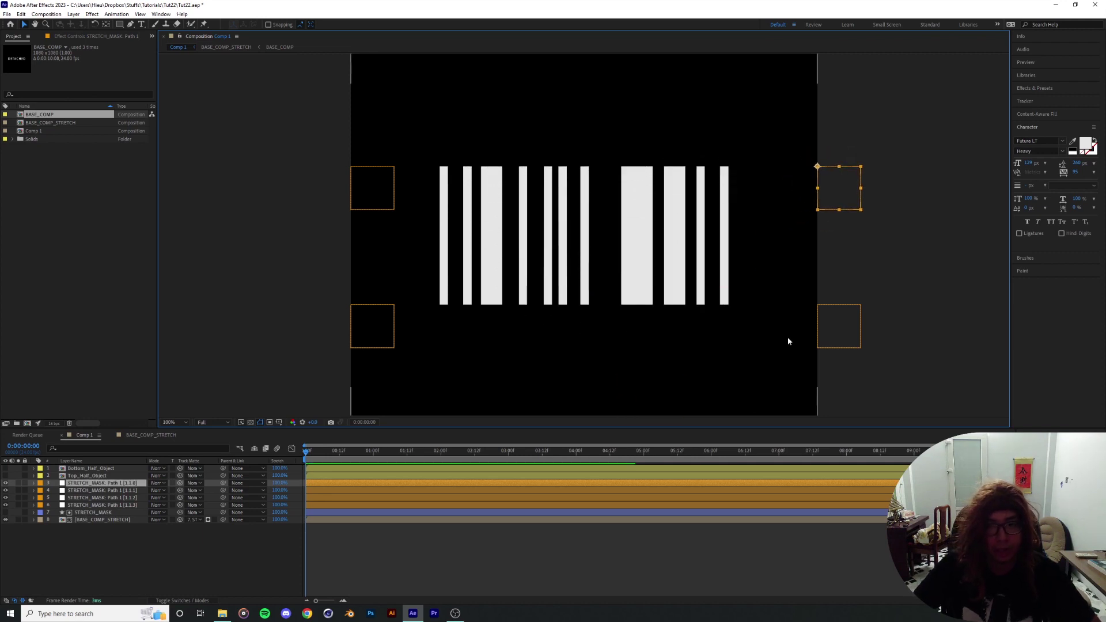
click(817, 306)
drag(816, 306, 869, 294)
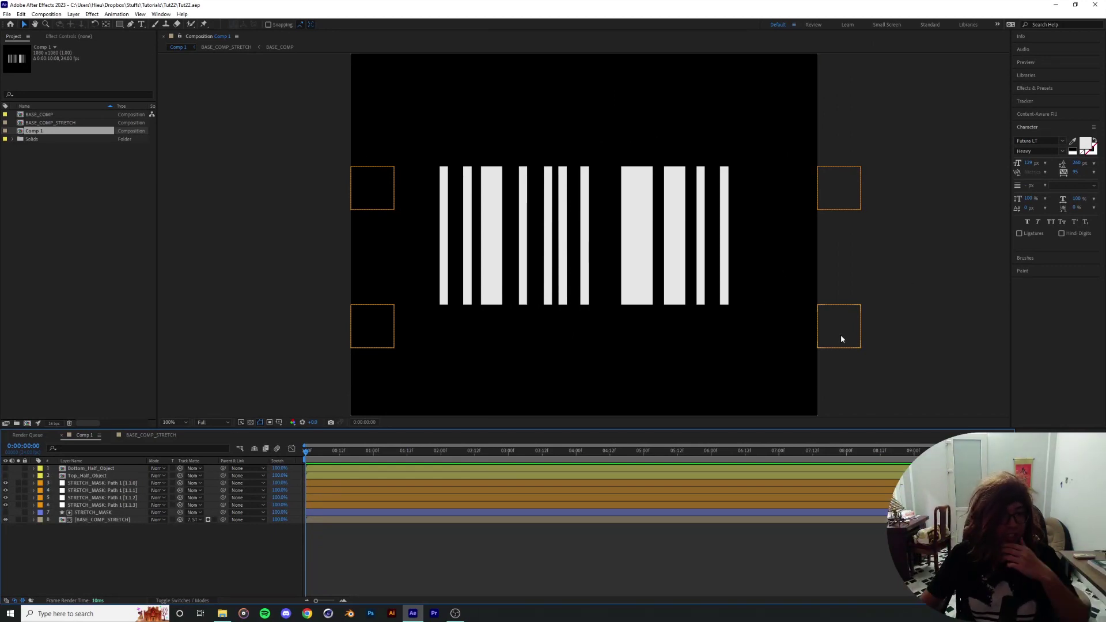
- Identify the null for each mask corner and reorder the layers so the two top-corner nulls sit together above STRETCH_MASK
click(119, 504)
click(118, 498)
click(119, 505)
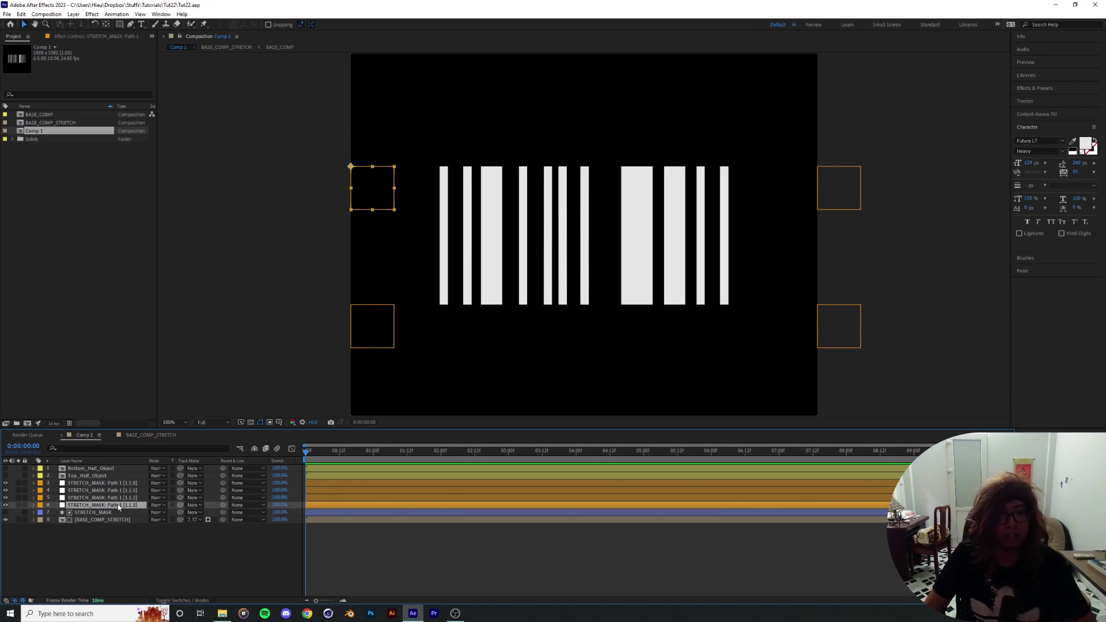
click(127, 484)
drag(128, 485, 126, 501)
ctrl+click(126, 505)
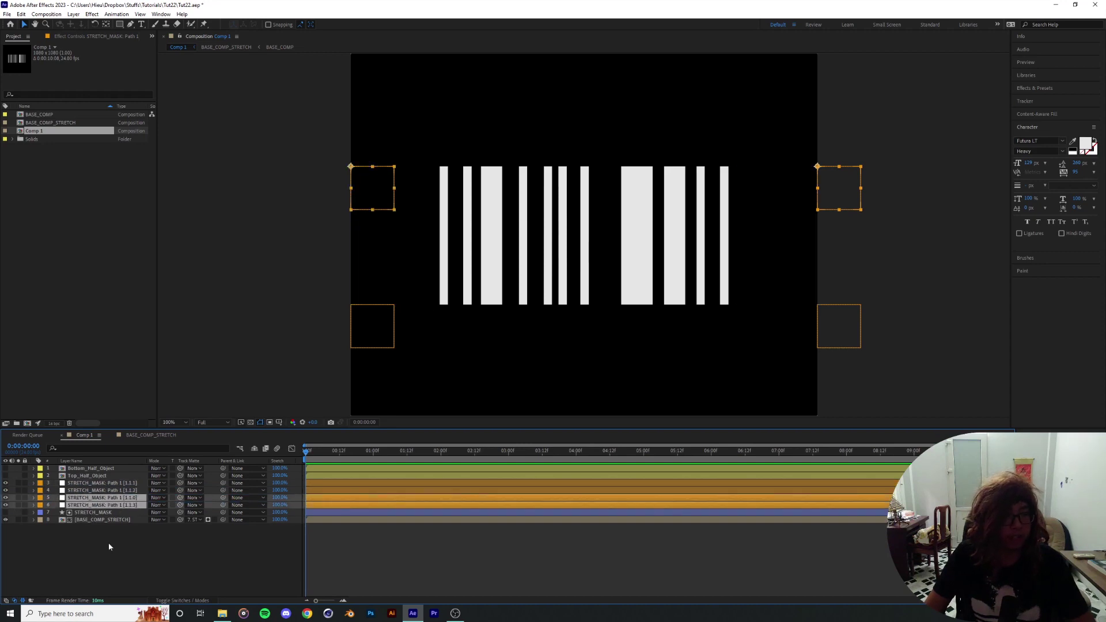
- Rename the nulls at the mask's top corners as Top_LEFT and Top_RIGHT
click(119, 506)
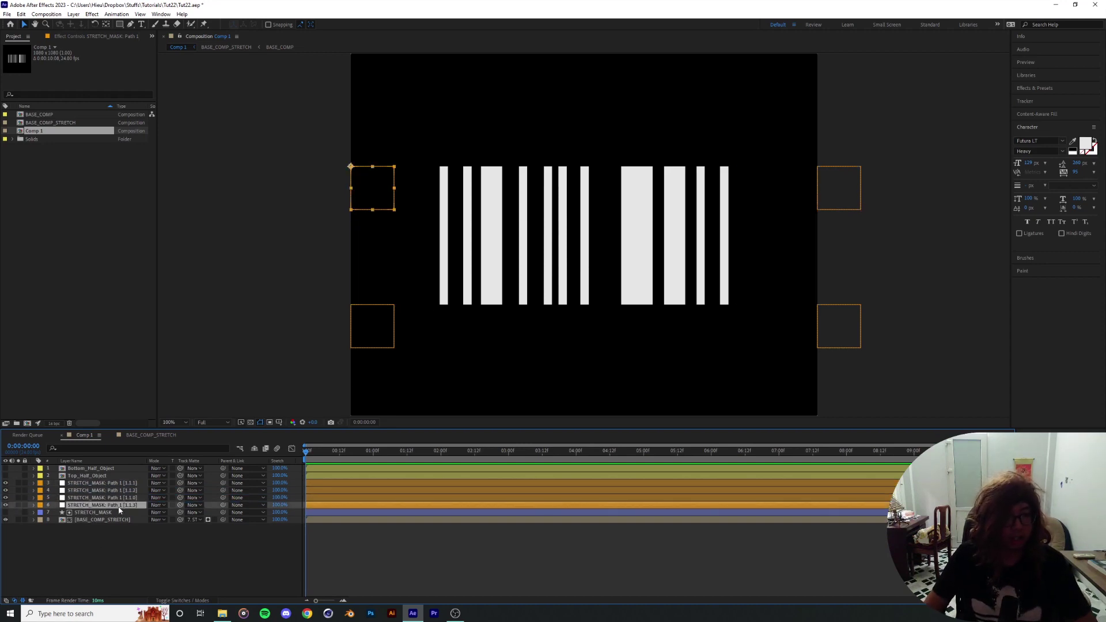
key(Return)
text(Top_LEFT)
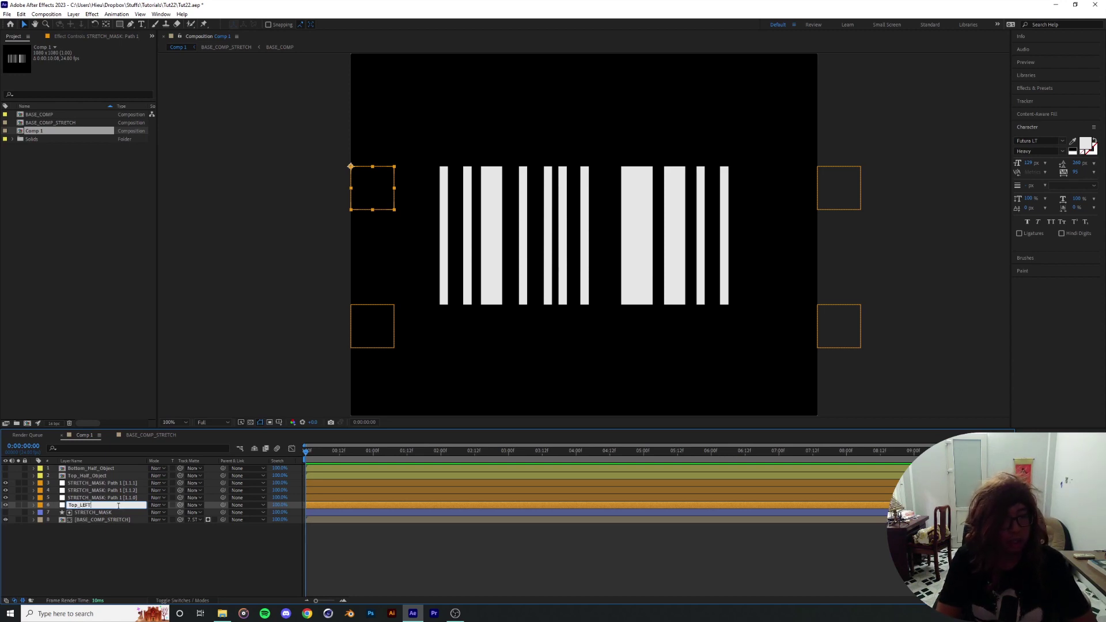
key(Return)
click(123, 499)
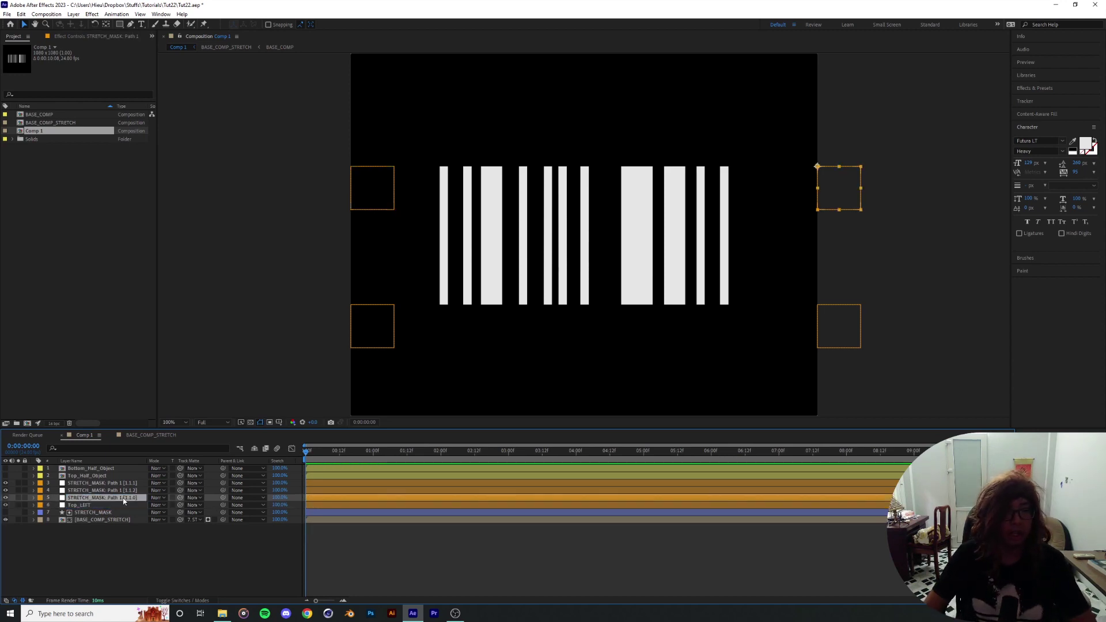
key(Return)
text(TO)
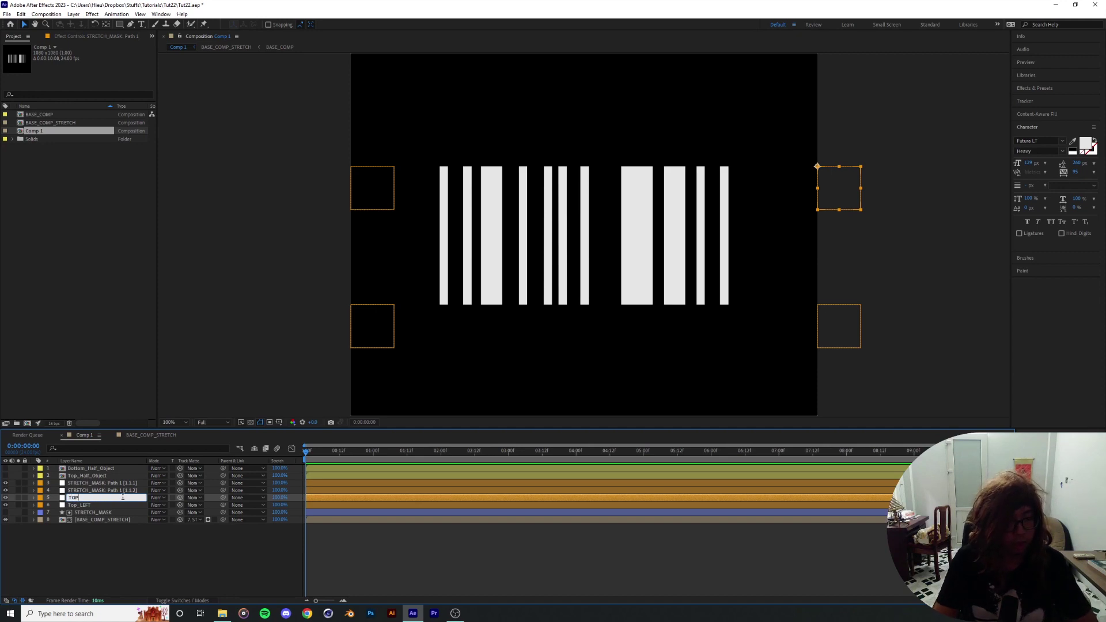
text(p_RIGHT)
key(Return)
- Rename the nulls at the mask's bottom corners as Bottom_LEFT and Bottom_RIGHT
click(123, 490)
key(Return)
text(BO)
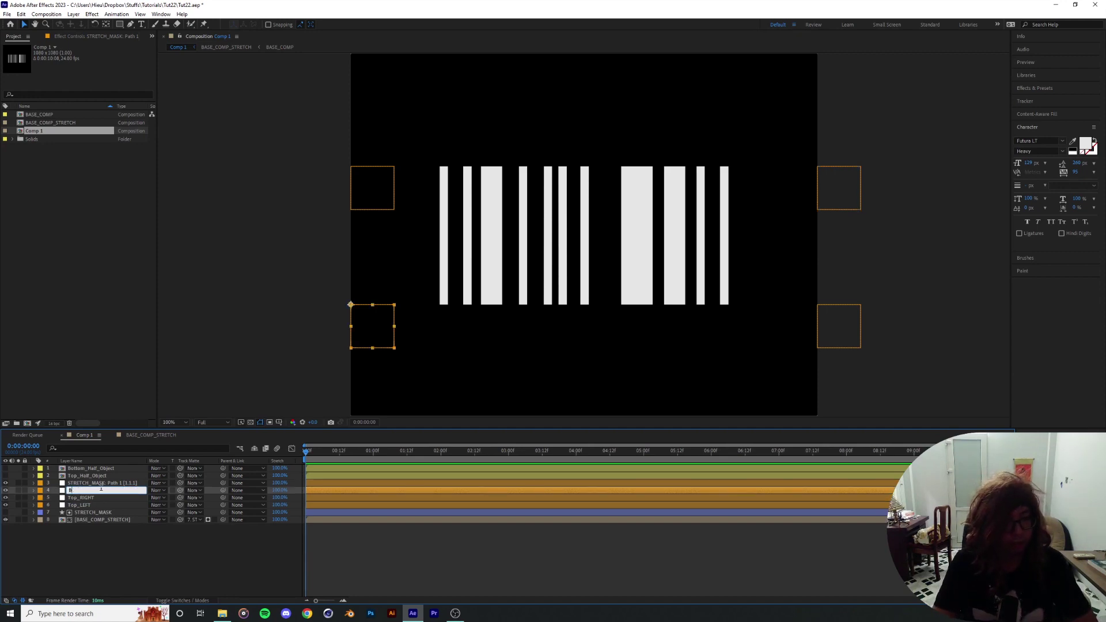
text(ttom_)
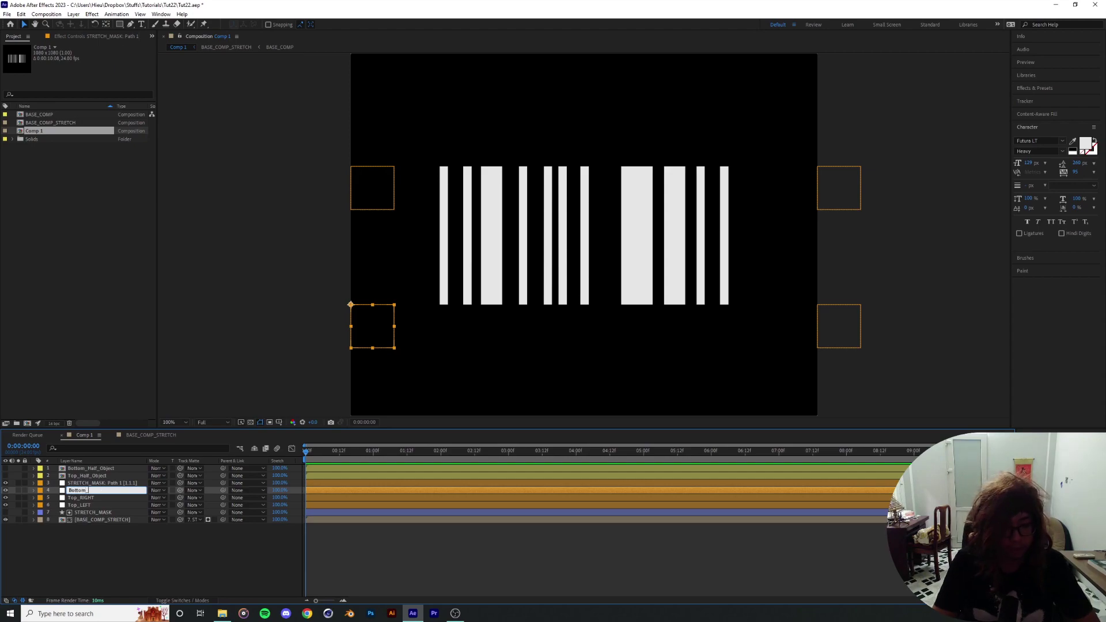
text(LEFT)
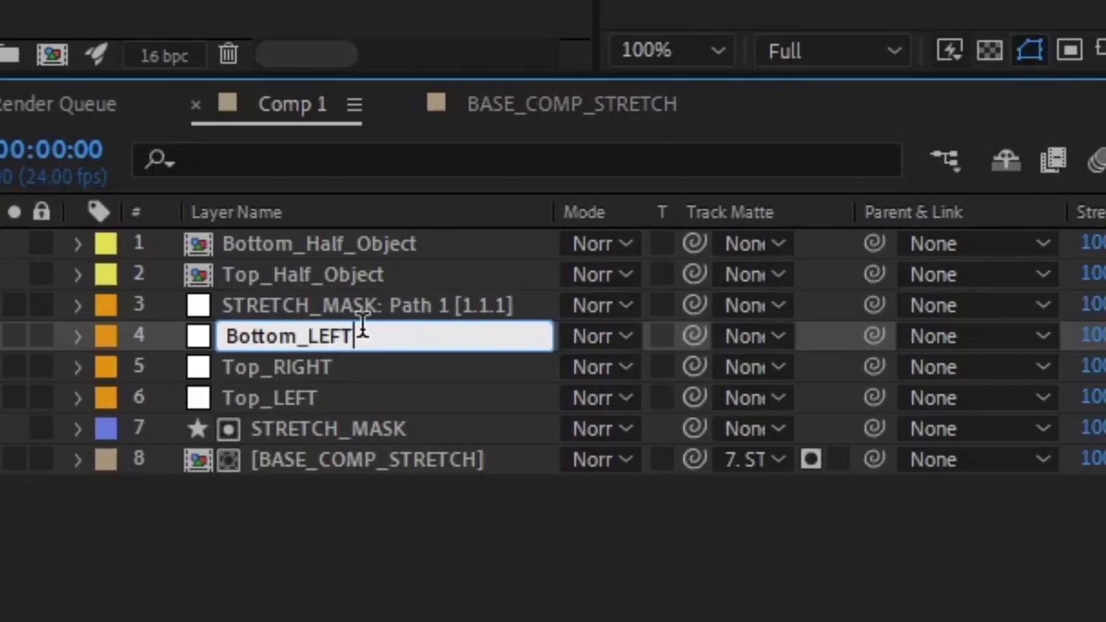
key(Return)
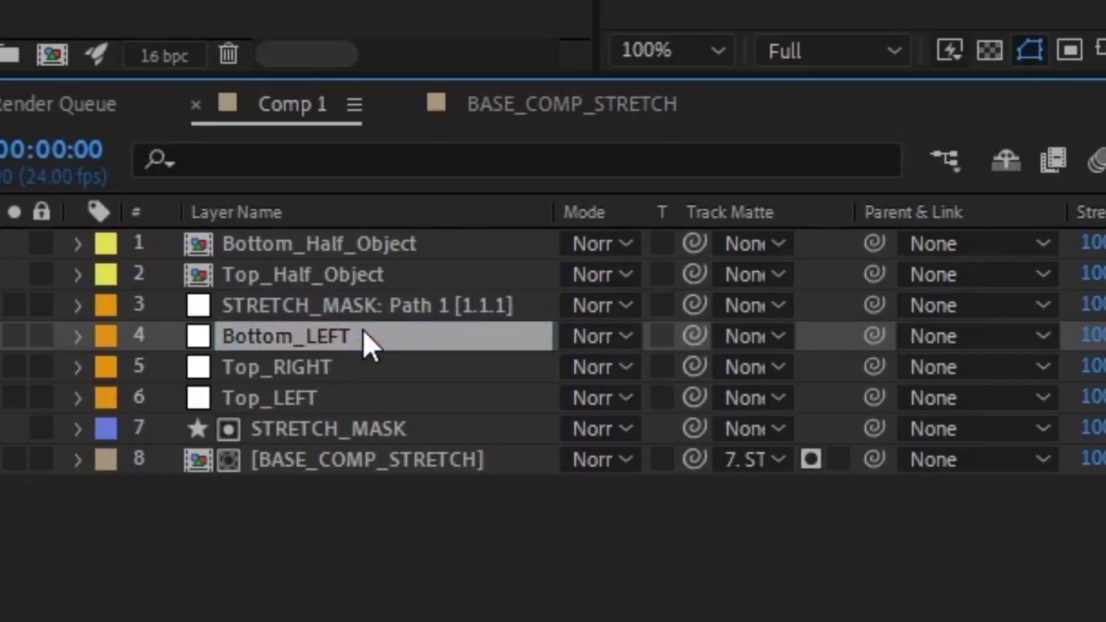
click(406, 305)
key(Return)
text(Bo)
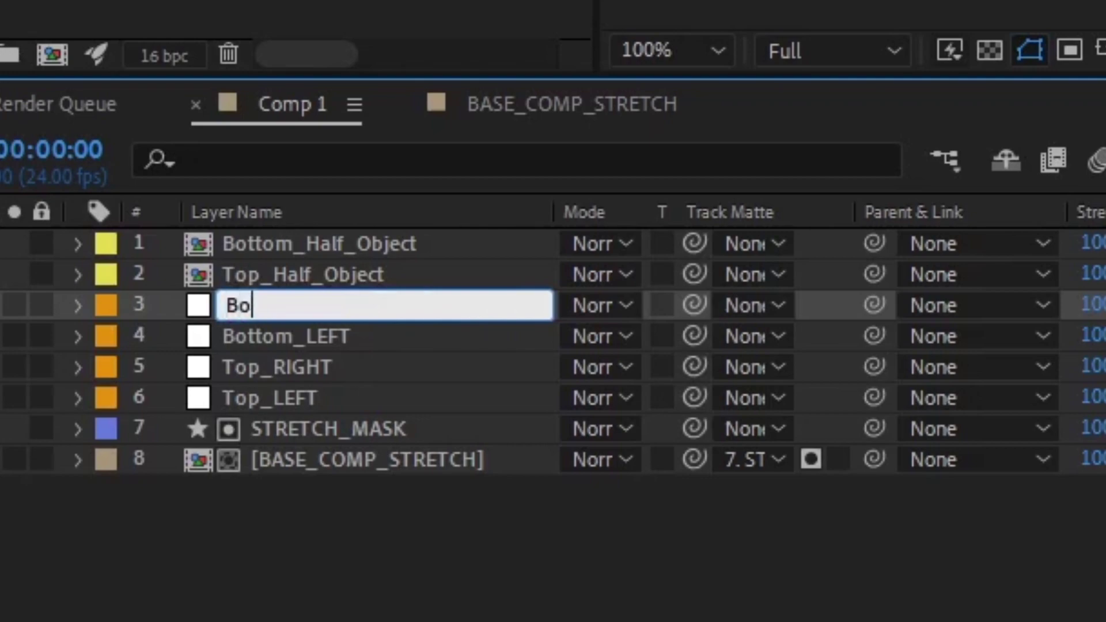
text(ttom_RIGHT)
key(Return)
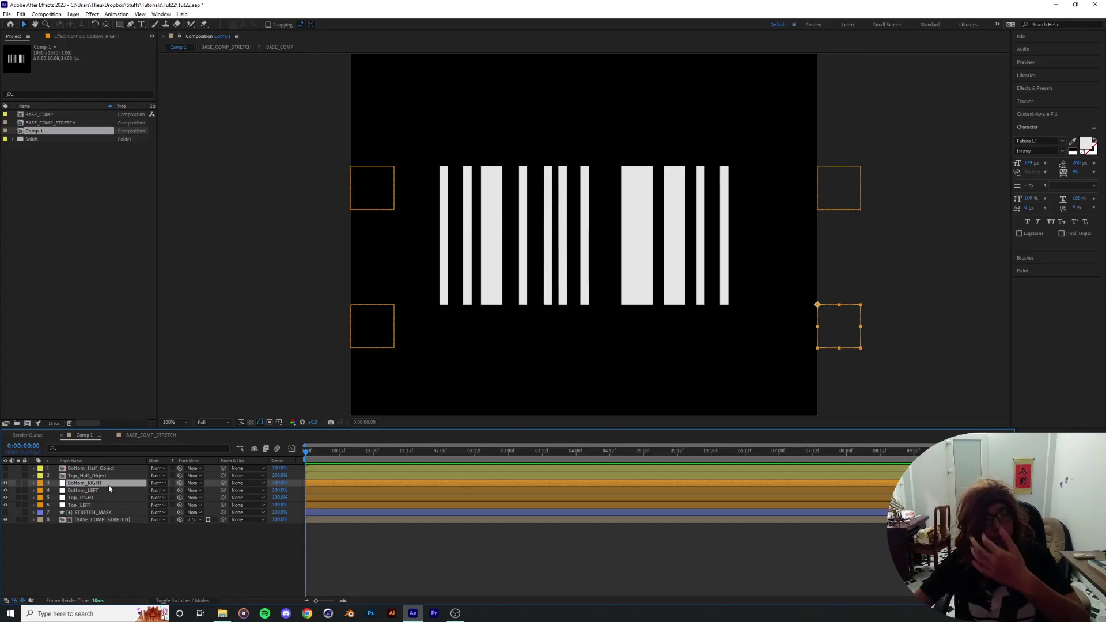
- Separate the Position dimensions of the Top_LEFT, Top_RIGHT, Bottom_LEFT and Bottom_RIGHT nulls
shift+click(94, 507)
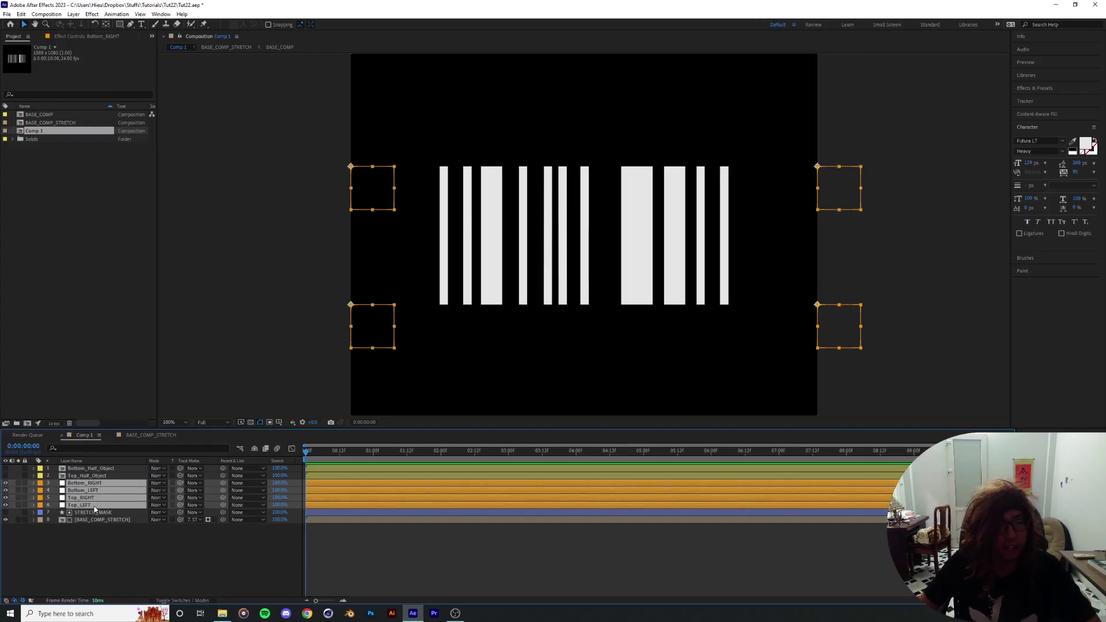
key(p)
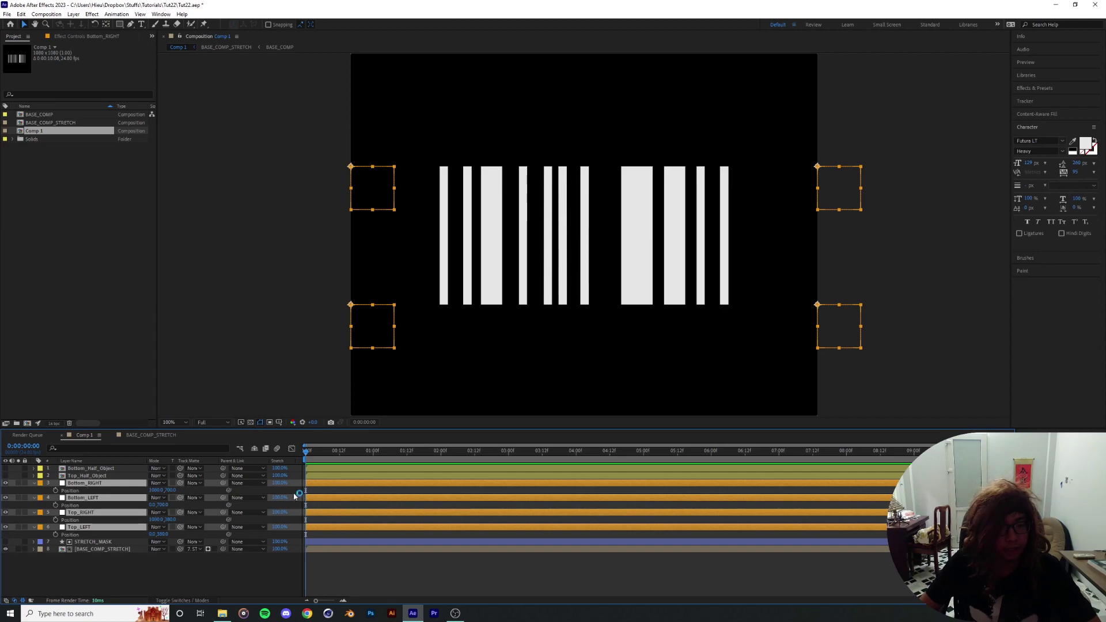
click(88, 528)
right_click(88, 533)
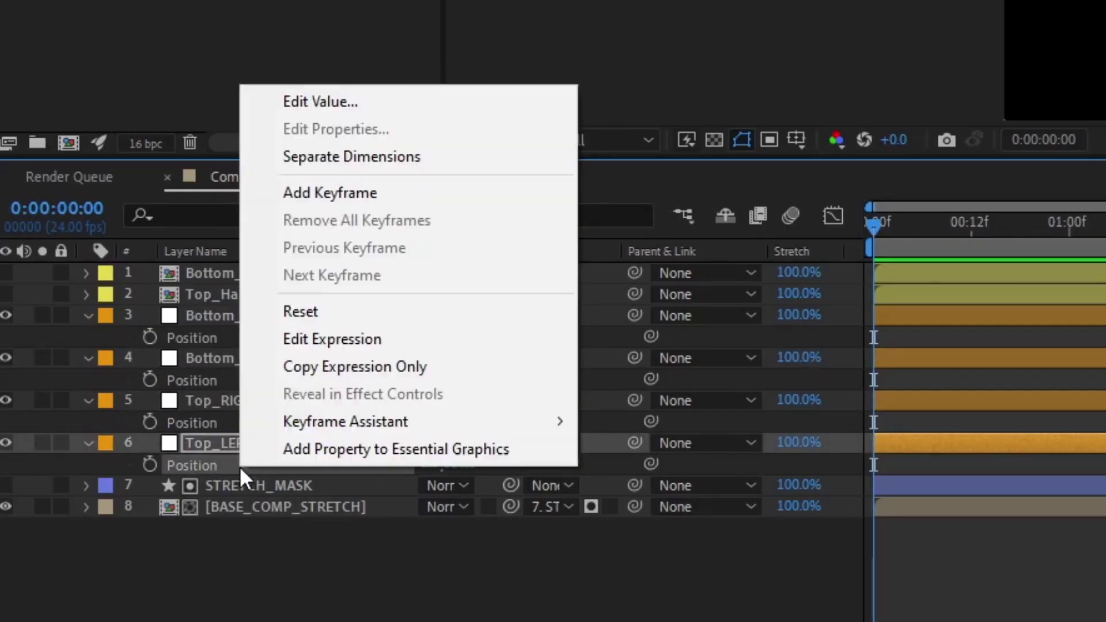
click(358, 157)
right_click(272, 422)
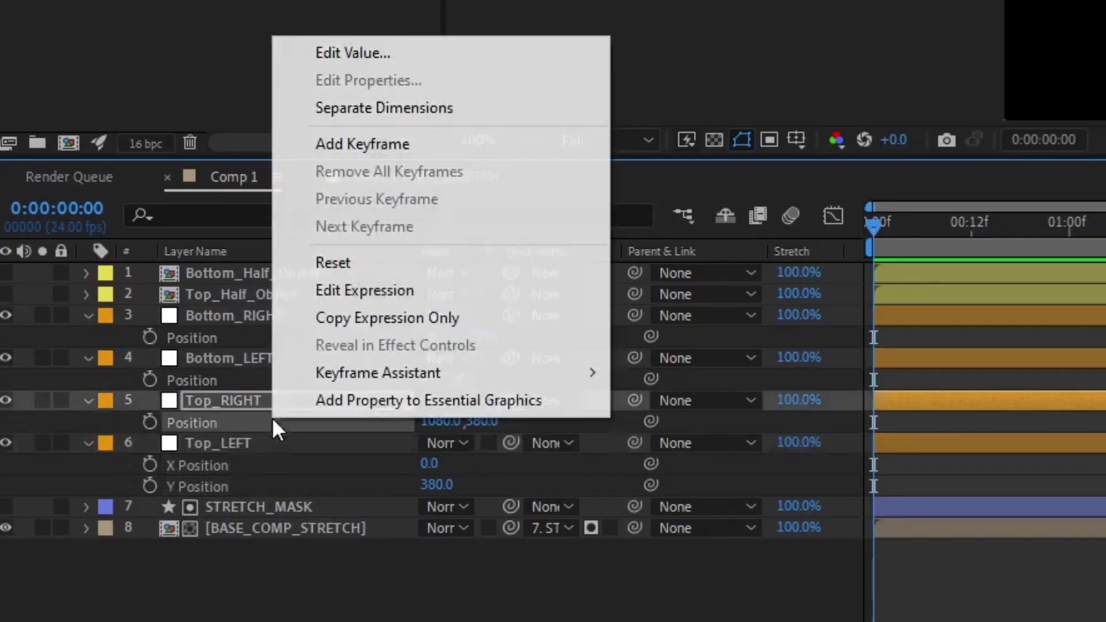
click(369, 109)
right_click(214, 379)
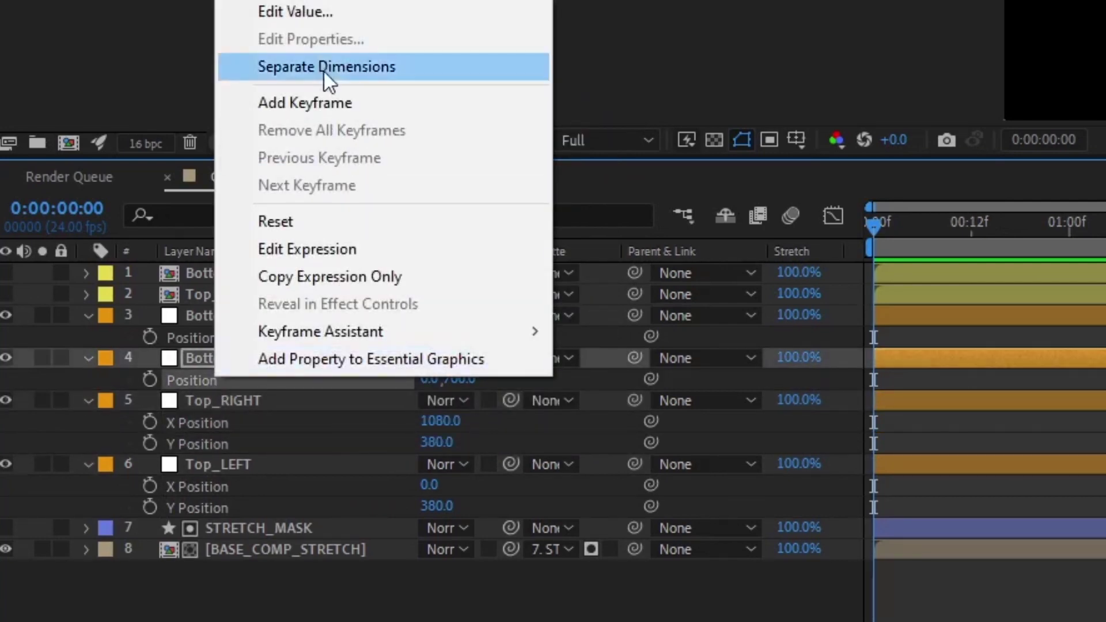
click(326, 72)
right_click(228, 337)
click(343, 25)
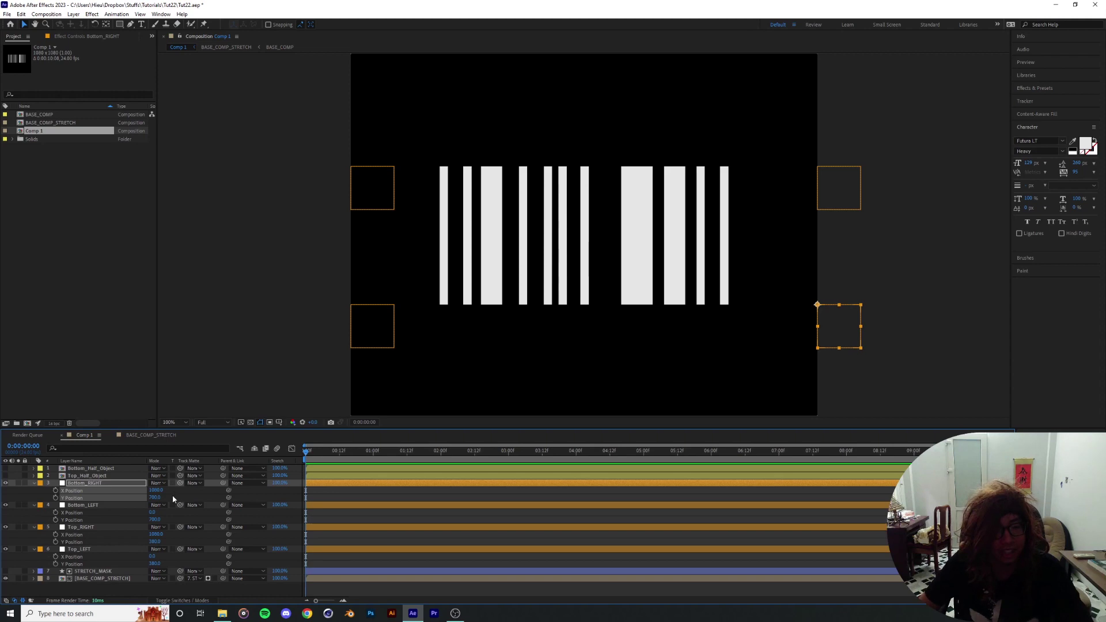
- Show the proportional grid over the composition and set the Bottom_RIGHT null's Y Position to 540
drag(155, 498, 80, 498)
click(280, 422)
click(286, 443)
drag(154, 498, 140, 497)
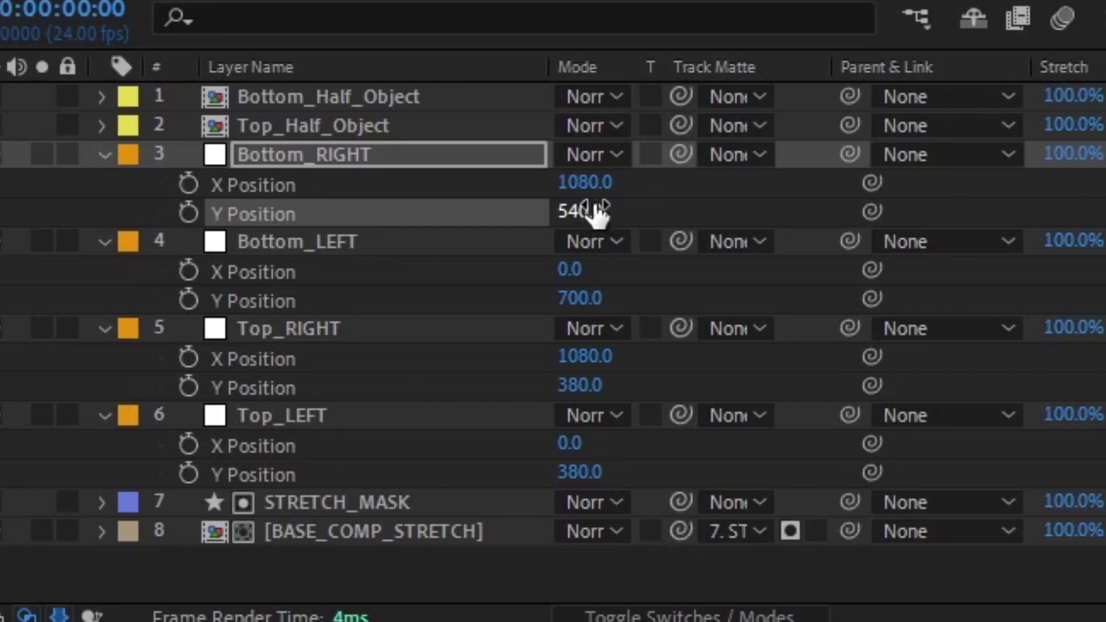
- Set the Y Position of the Bottom_LEFT, Top_RIGHT and Top_LEFT nulls to 540
click(154, 520)
text(540)
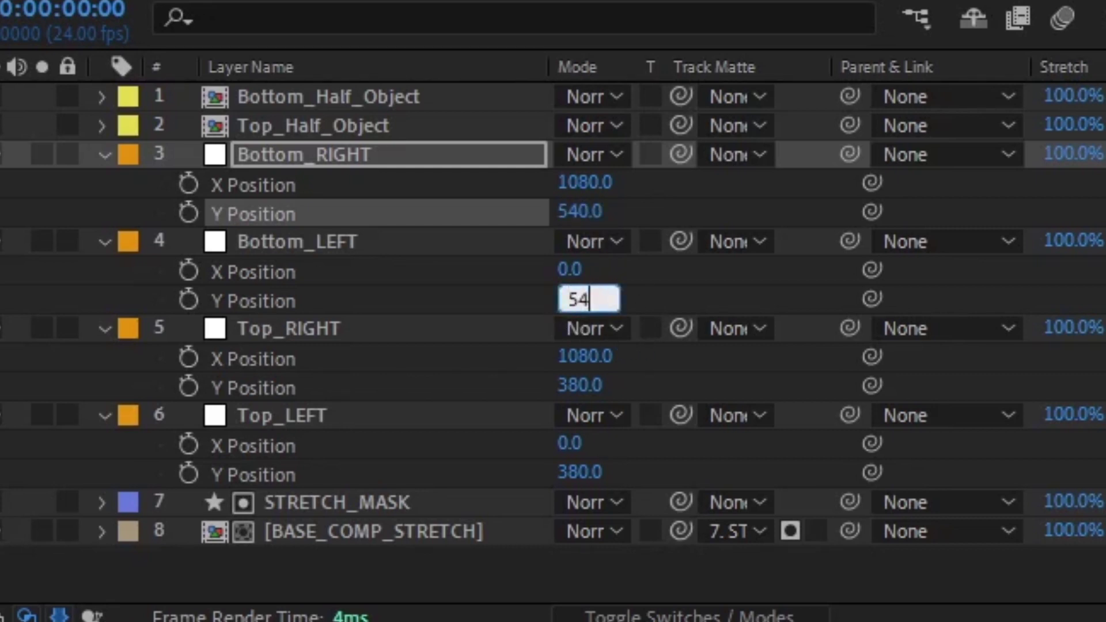
click(686, 297)
drag(585, 389, 886, 388)
click(589, 388)
text(540)
click(658, 389)
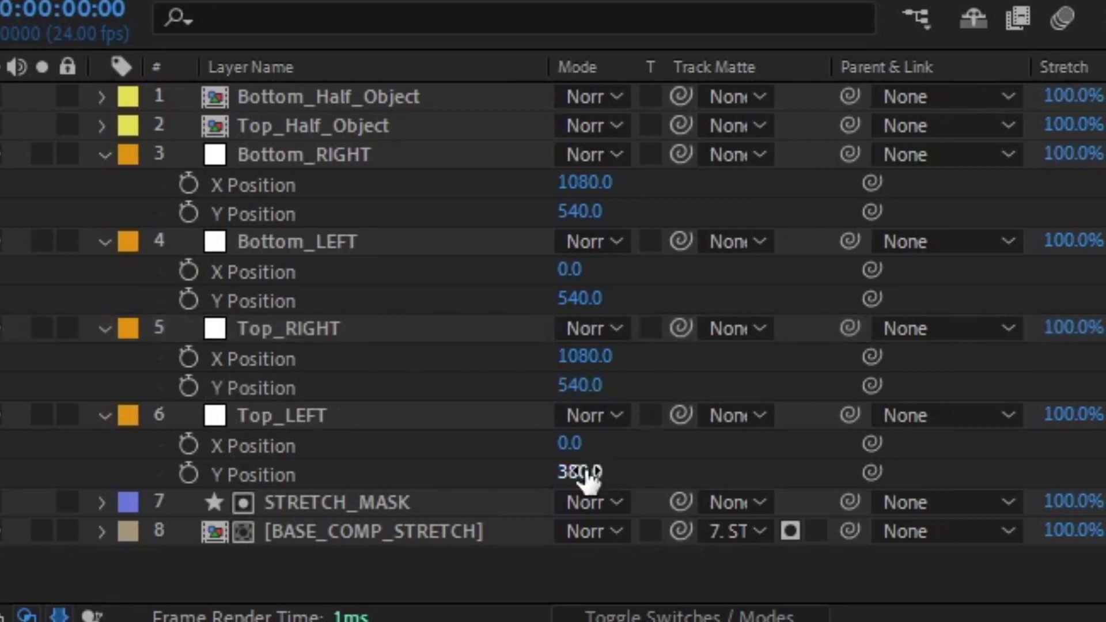
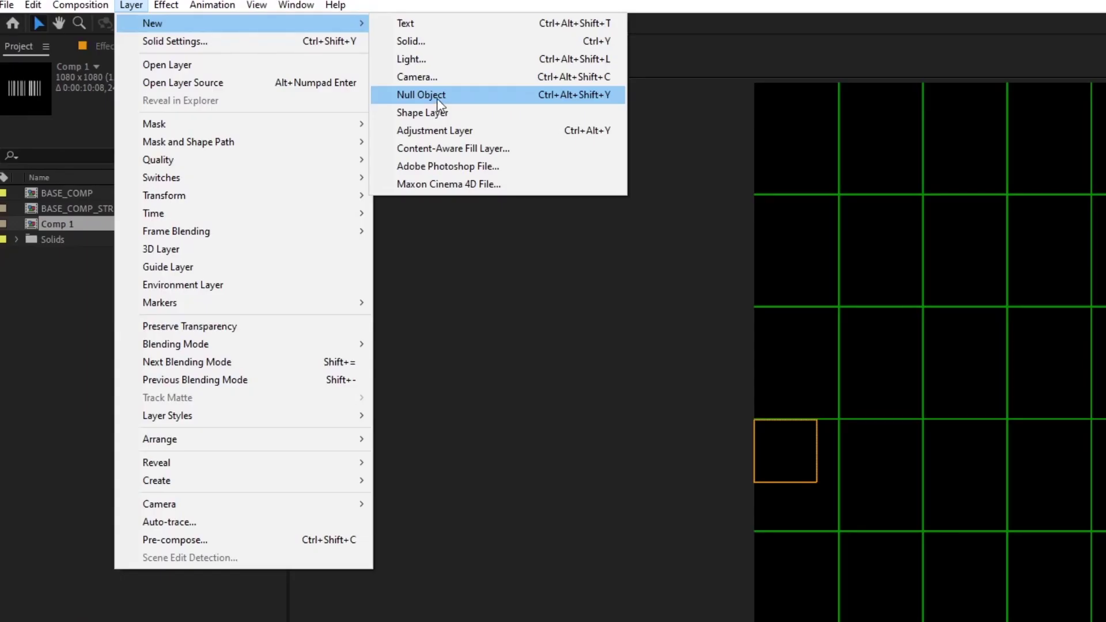
- Add a new null object and name it BOTTOM_CONTROL
click(437, 97)
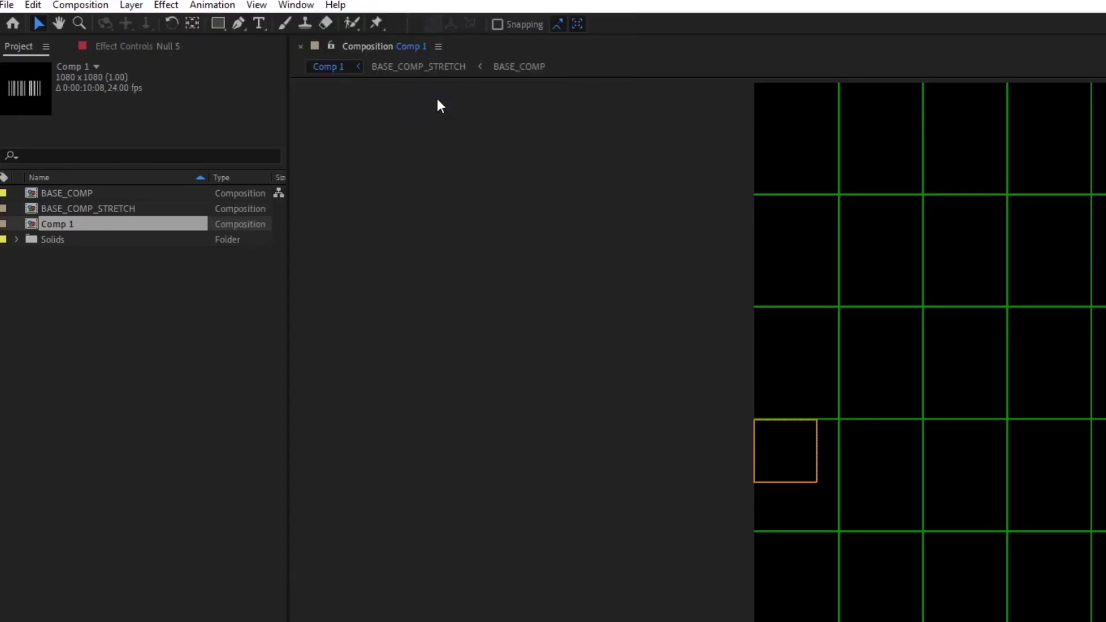
key(Return)
text(BOTTOM_CONTROL)
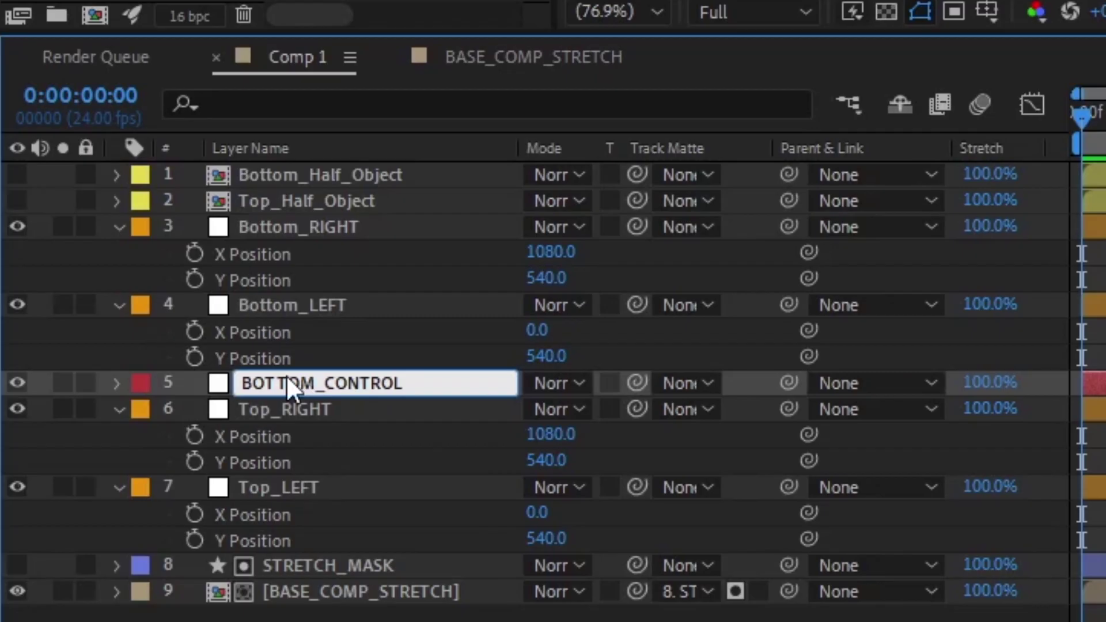
key(Return)
- Add another null object above Top_RIGHT and name it TOP_CONTROL
click(73, 14)
mouse_move(84, 24)
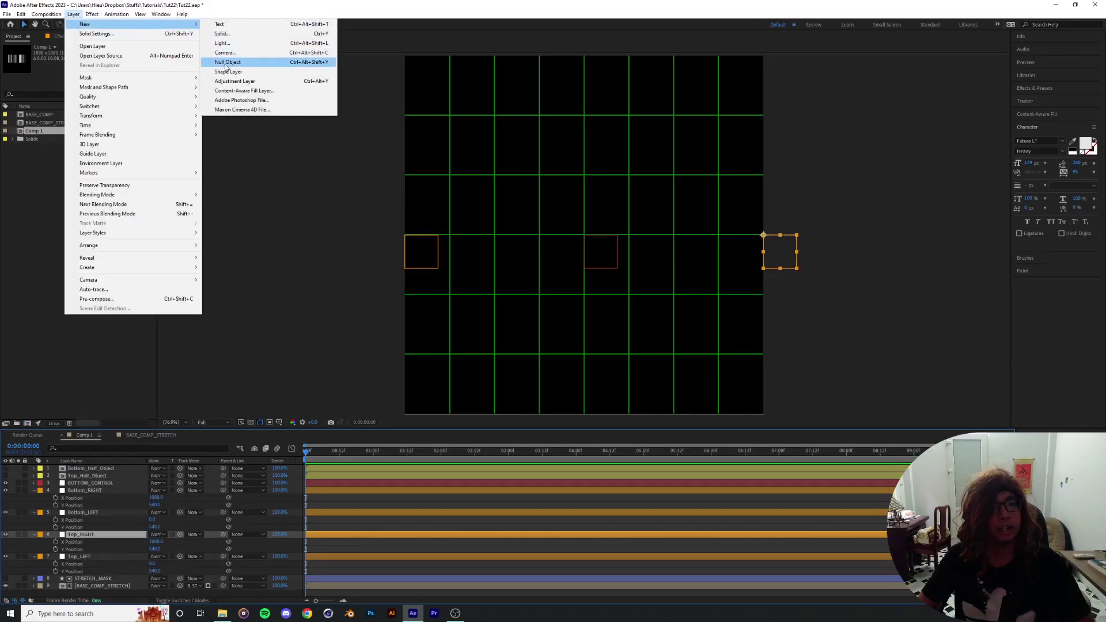
click(225, 65)
text(TOP)
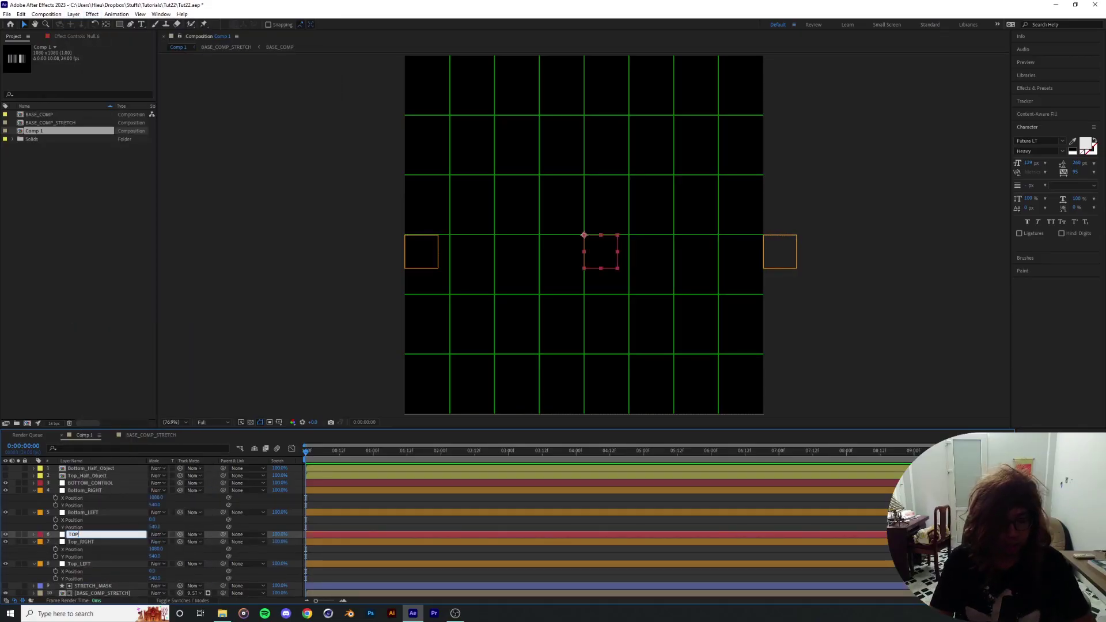
text(_CONTROL)
key(Return)
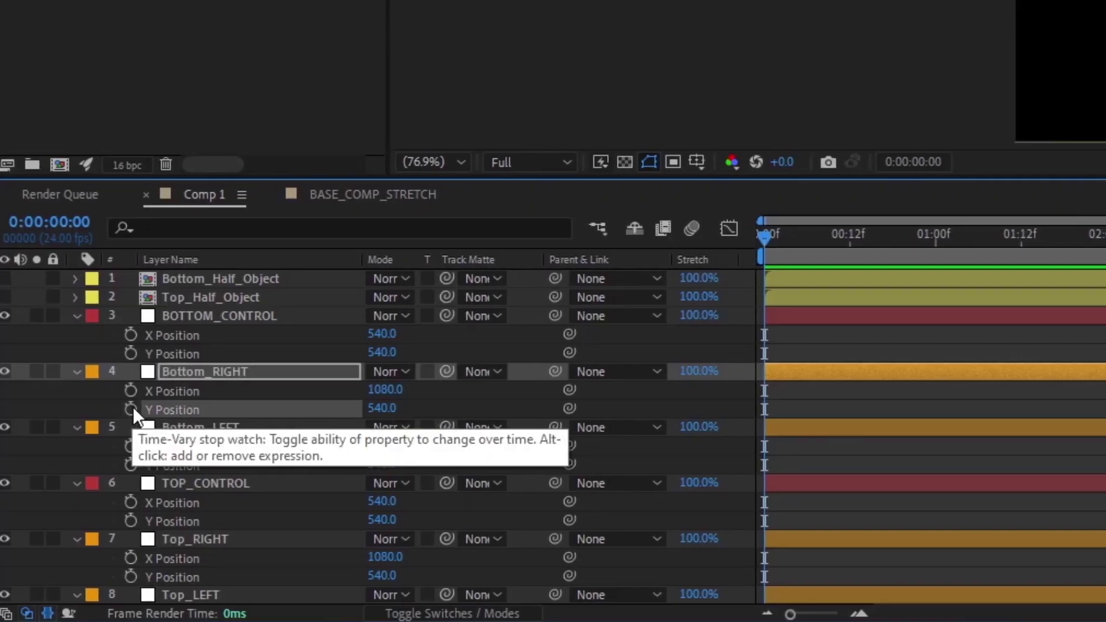
- Link the Y Position of Bottom_RIGHT and Bottom_LEFT to BOTTOM_CONTROL's Y Position with expressions
alt+click(133, 409)
alt+click(133, 506)
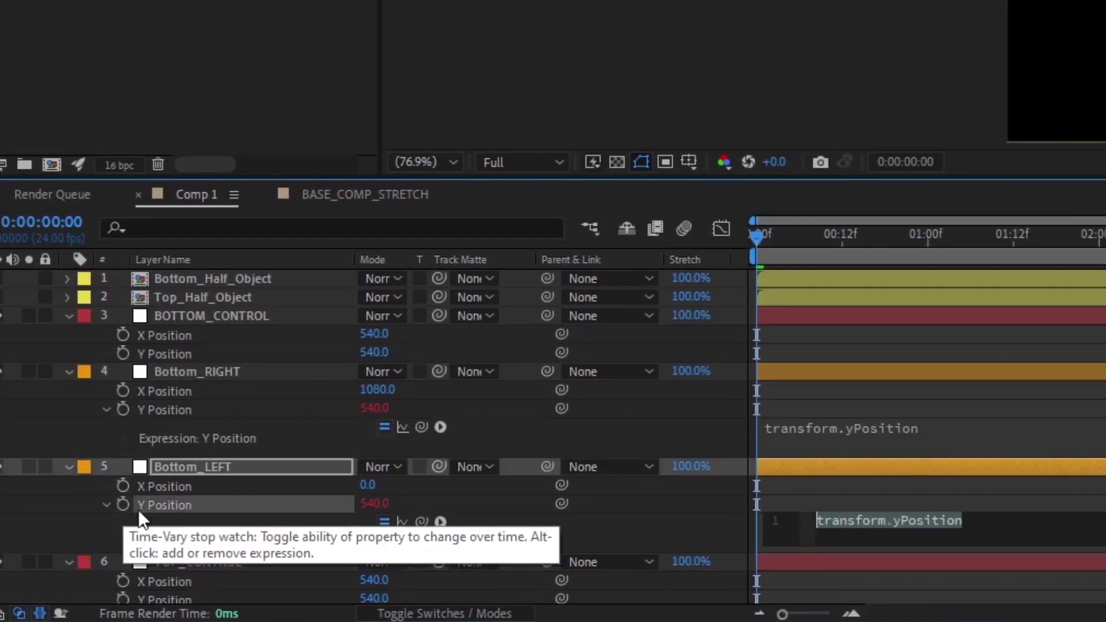
drag(415, 427, 184, 356)
drag(415, 522, 157, 358)
- Link the Y Position of Top_RIGHT and Top_LEFT to TOP_CONTROL's Y Position with expressions
scroll(448, 420, down, 4)
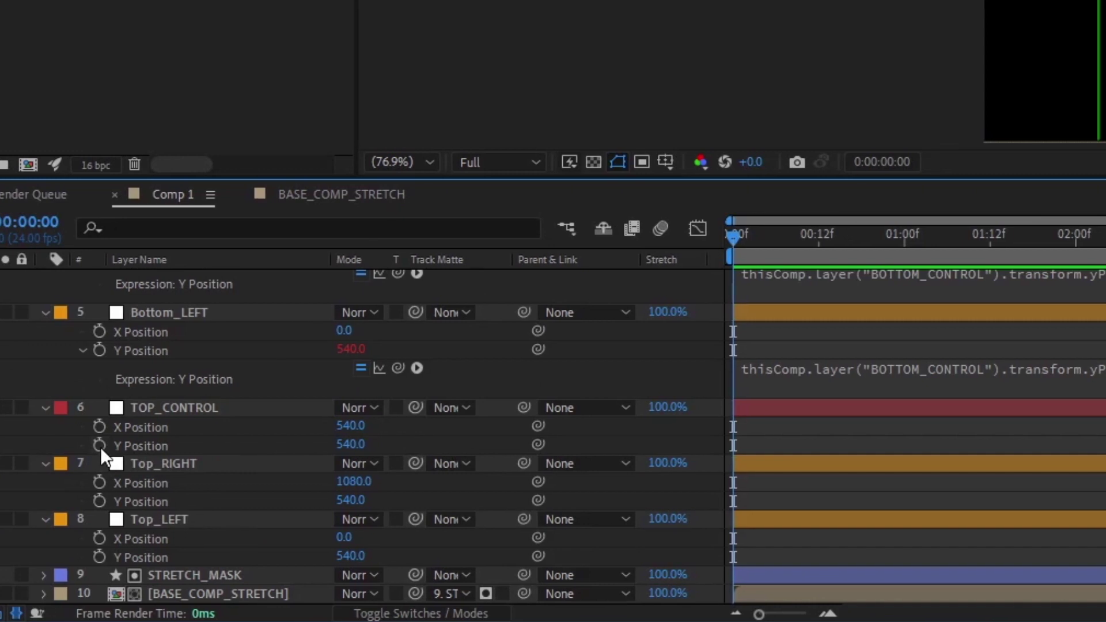
alt+click(101, 501)
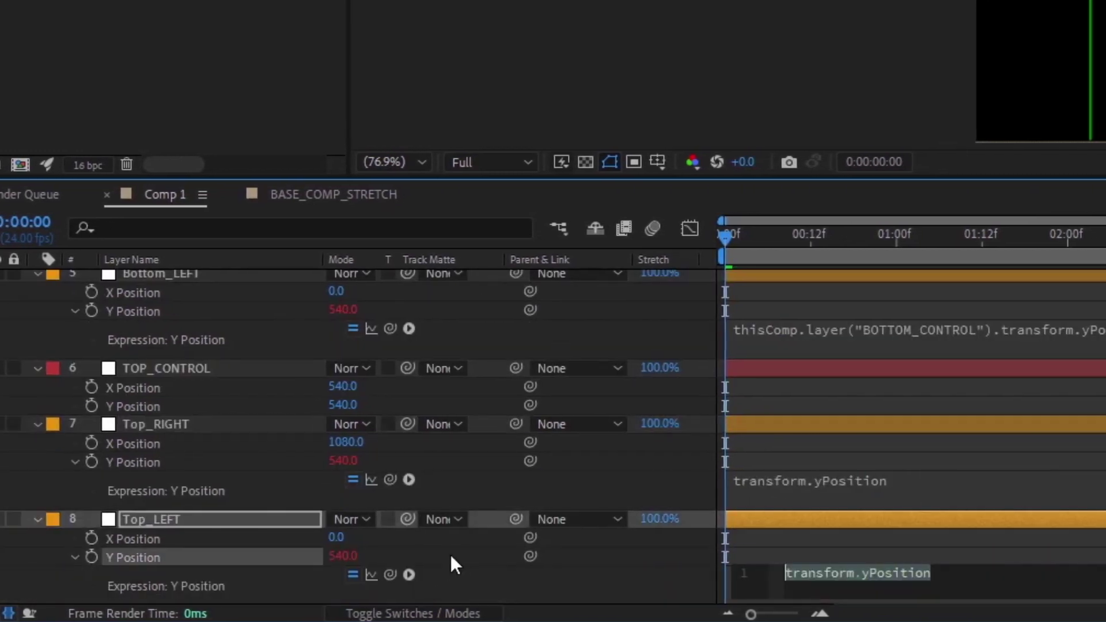
drag(393, 481, 128, 407)
drag(403, 574, 207, 405)
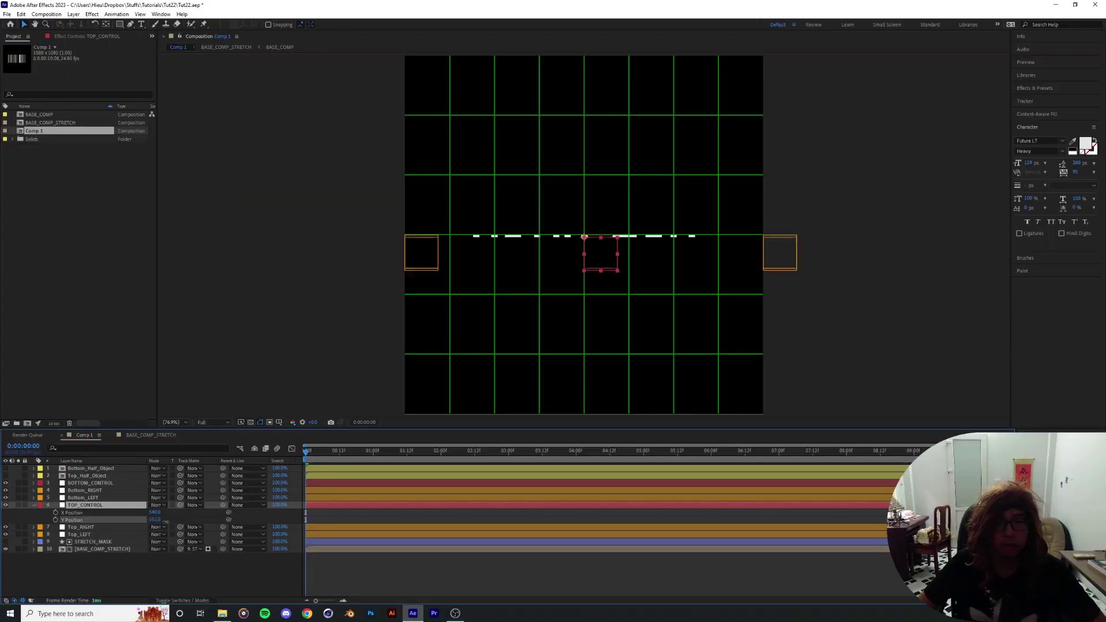
- Test the stretch by moving TOP_CONTROL to a Y Position of 716 and BOTTOM_CONTROL to 172
drag(166, 522, 329, 503)
key(ctrl+z)
click(96, 483)
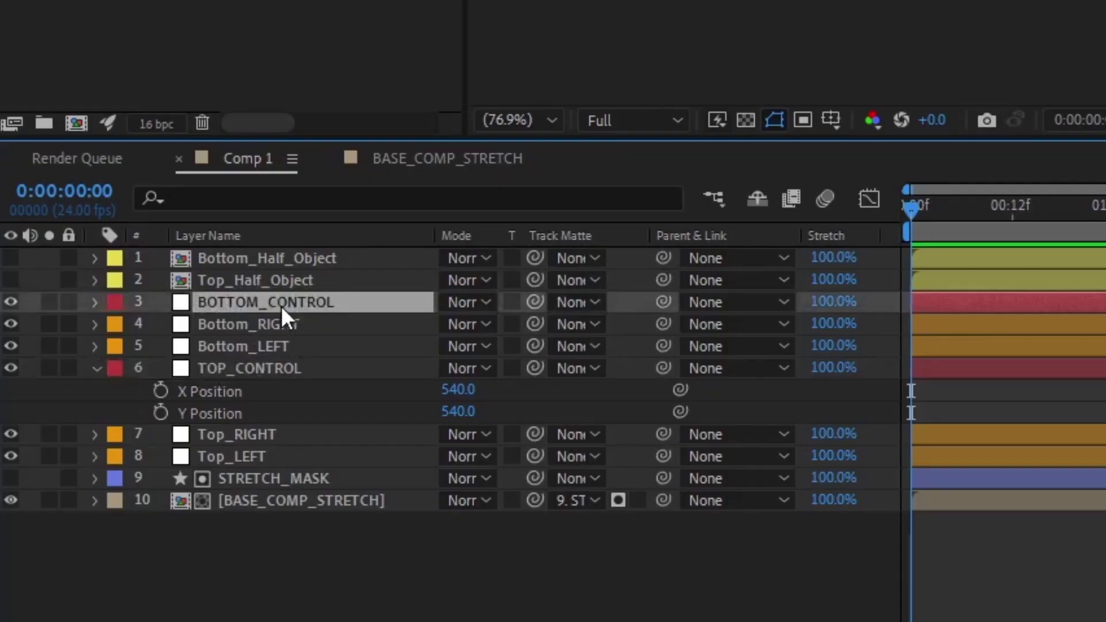
key(p)
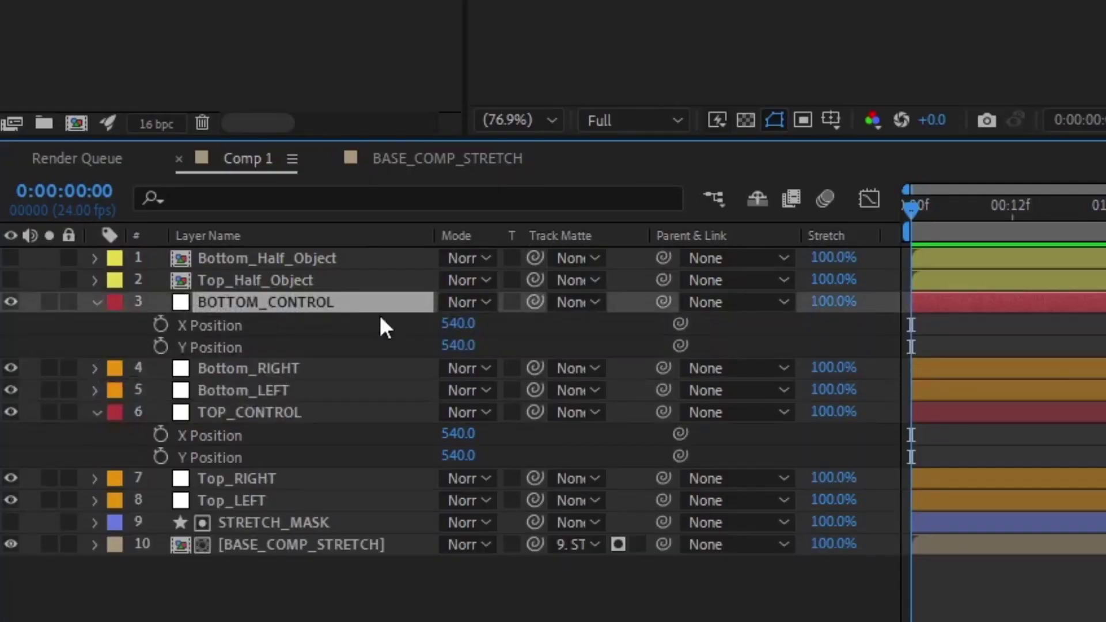
drag(459, 346, 99, 512)
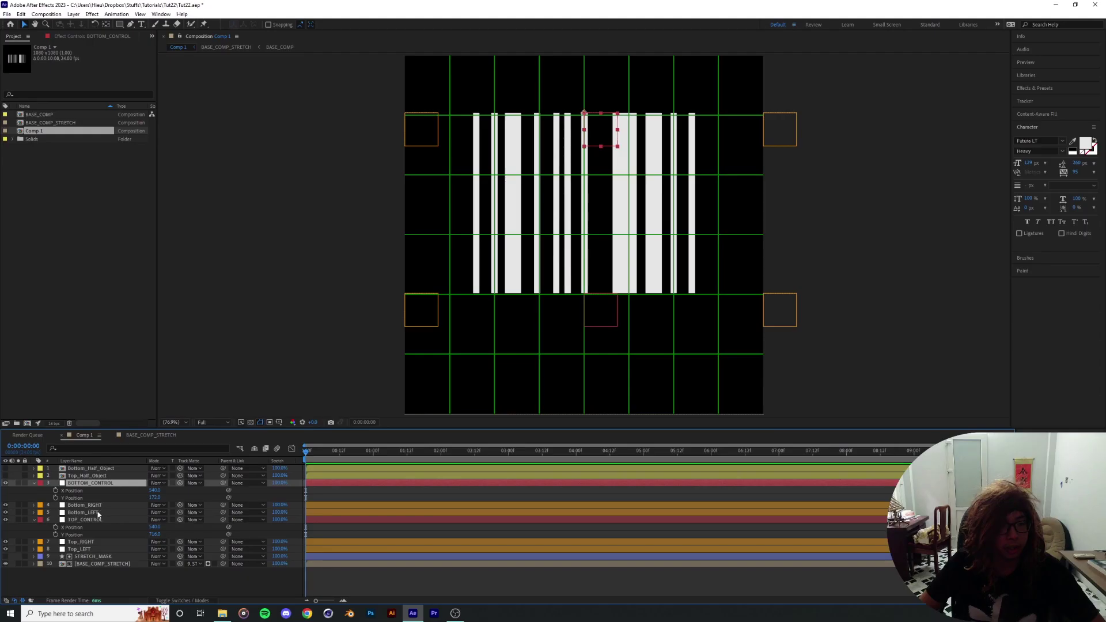
- Mark the four corner nulls as shy and hide shy layers from the timeline
click(95, 513)
ctrl+click(89, 505)
ctrl+click(84, 541)
ctrl+click(84, 550)
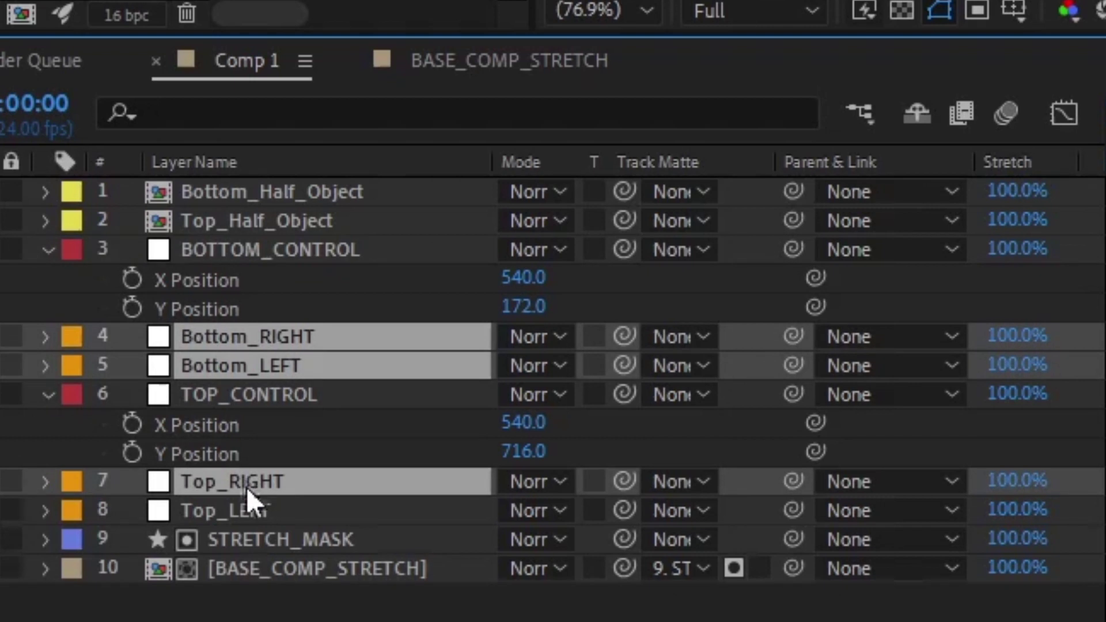
key(F4)
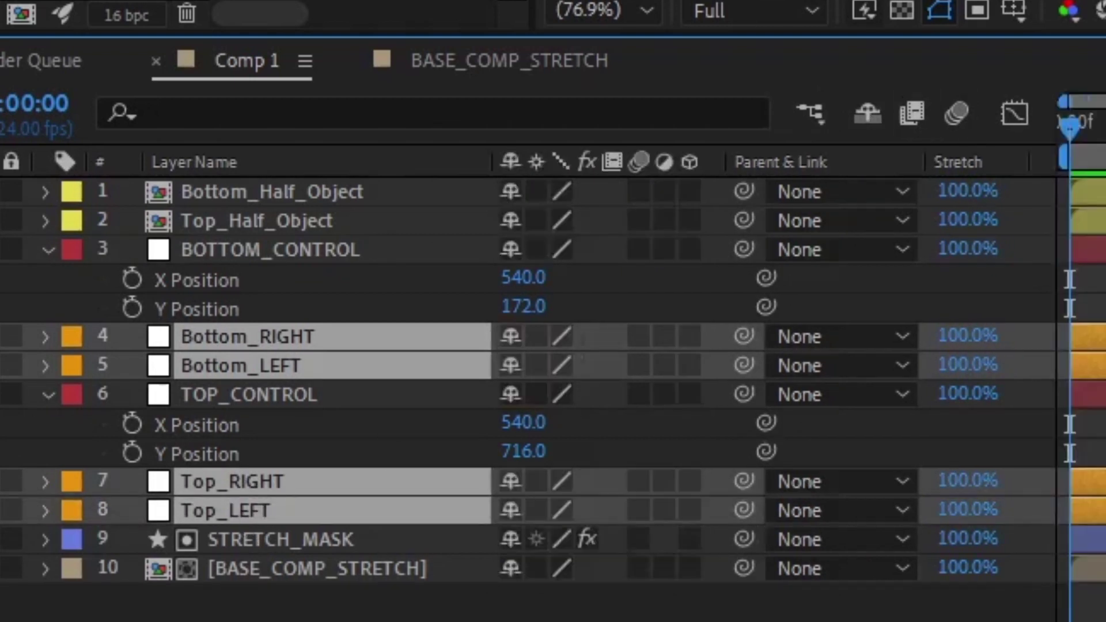
click(868, 114)
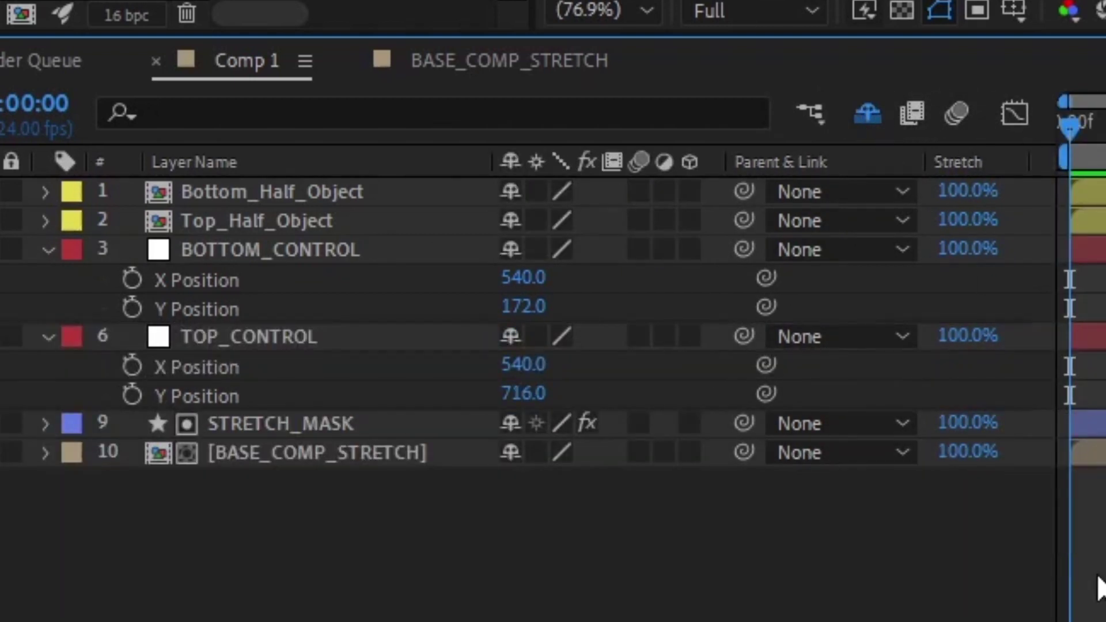
- Set the Y Position of both BOTTOM_CONTROL and TOP_CONTROL to 540
click(91, 491)
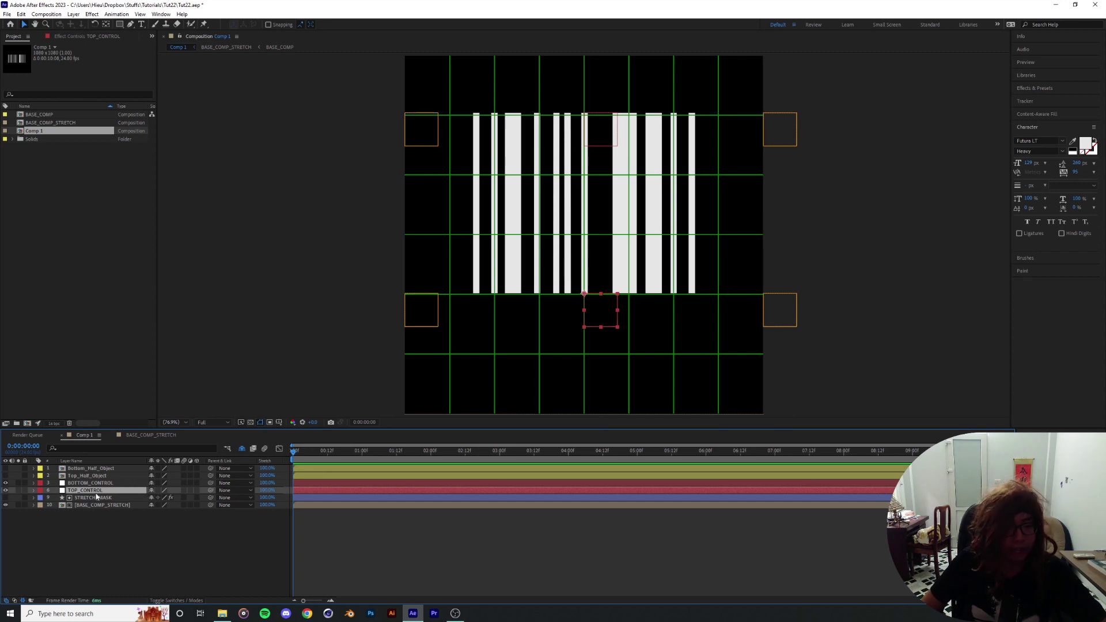
key(p)
click(91, 483)
key(p)
drag(155, 498, 309, 495)
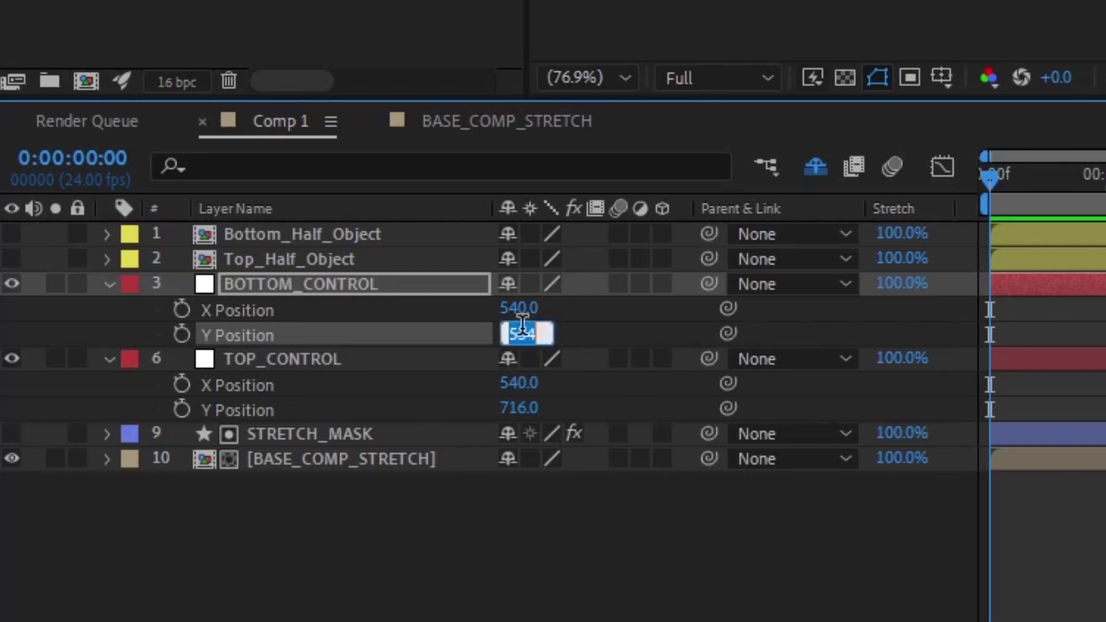
click(519, 408)
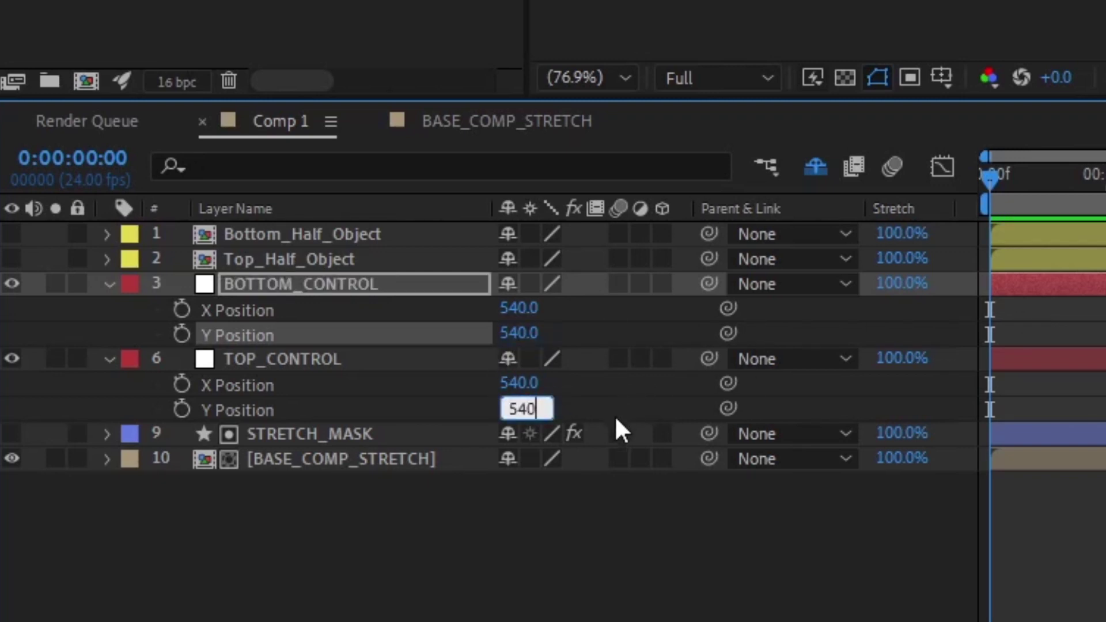
click(650, 522)
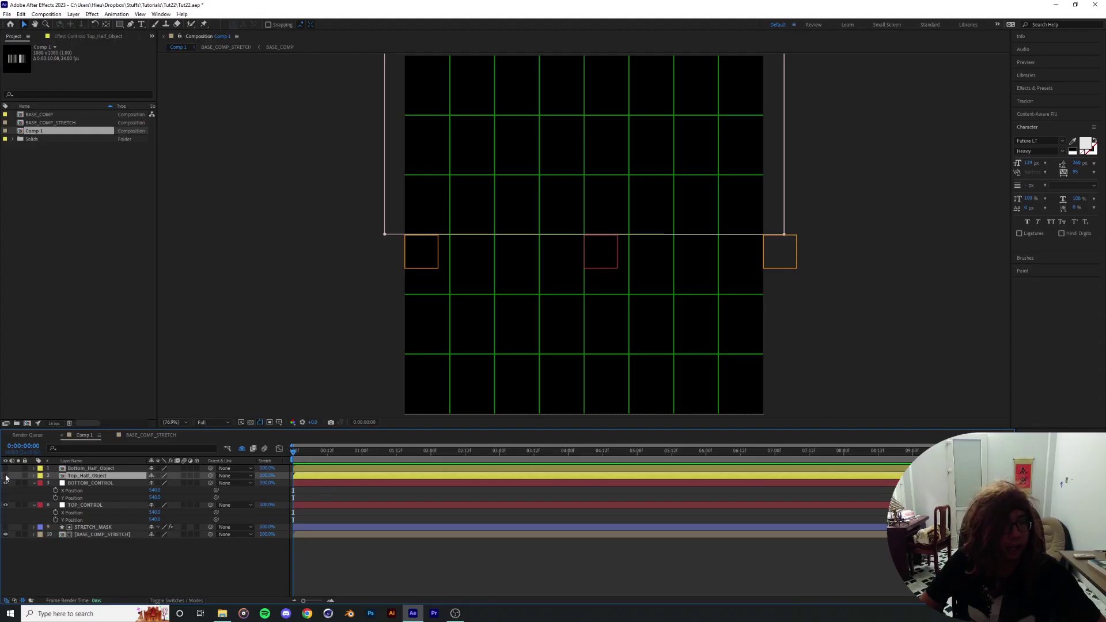
- Make both word-half layers visible, and reorder Bottom_Half_Object directly below BOTTOM_CONTROL and Top_Half_Object directly above STRETCH_MASK
click(6, 476)
click(5, 470)
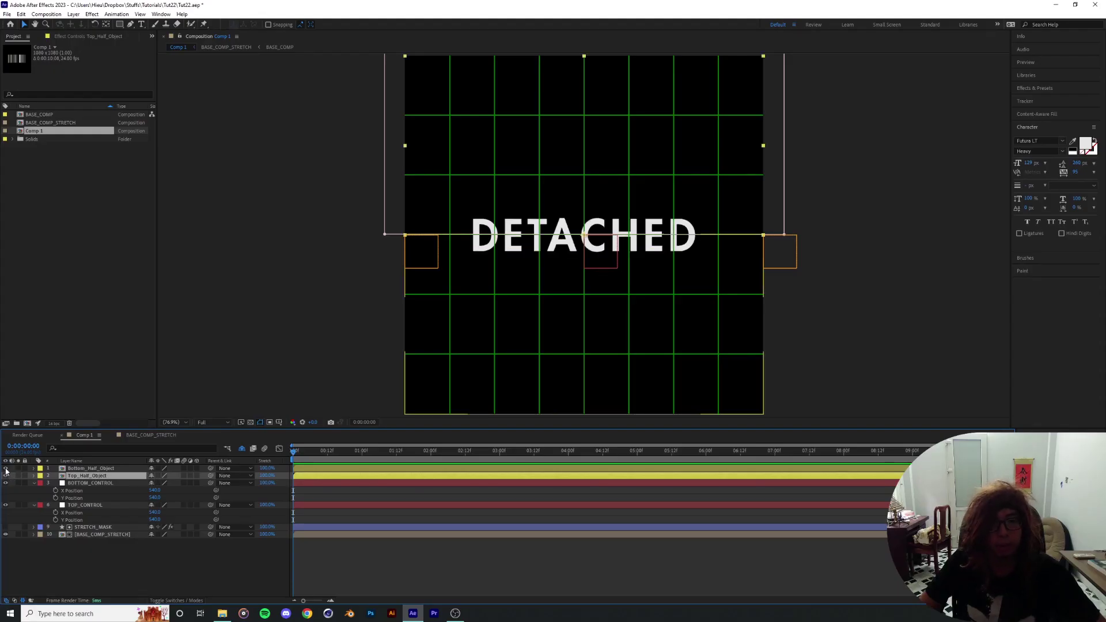
scroll(639, 283, up, 2)
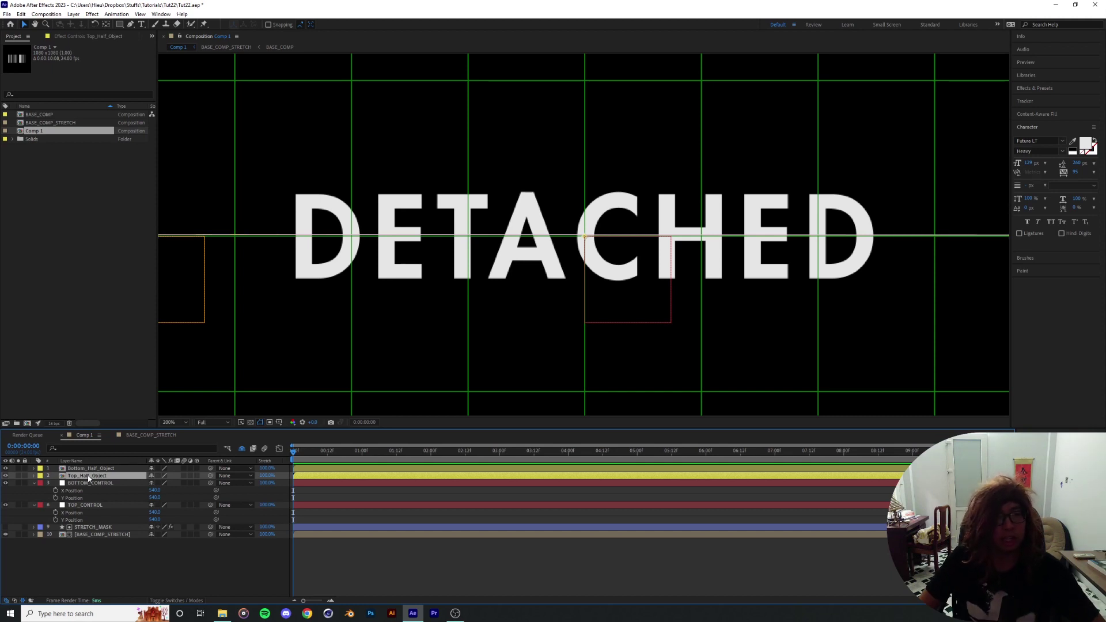
drag(82, 477, 81, 524)
drag(89, 470, 101, 501)
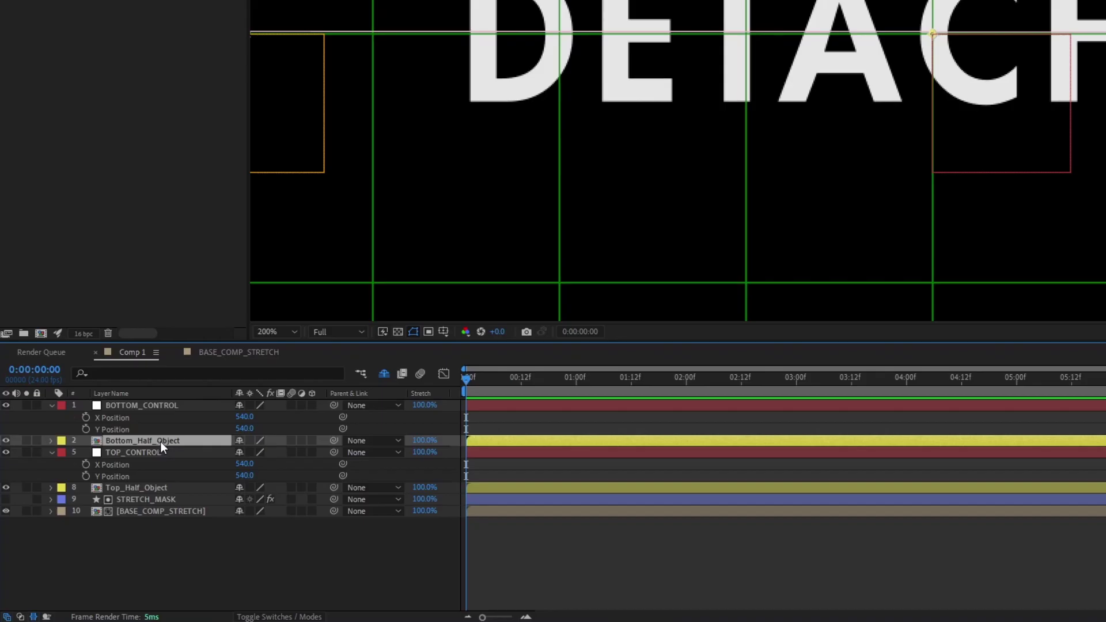
- Separate Bottom_Half_Object's Position dimensions and link its Y Position to BOTTOM_CONTROL's Y Position
key(p)
right_click(131, 455)
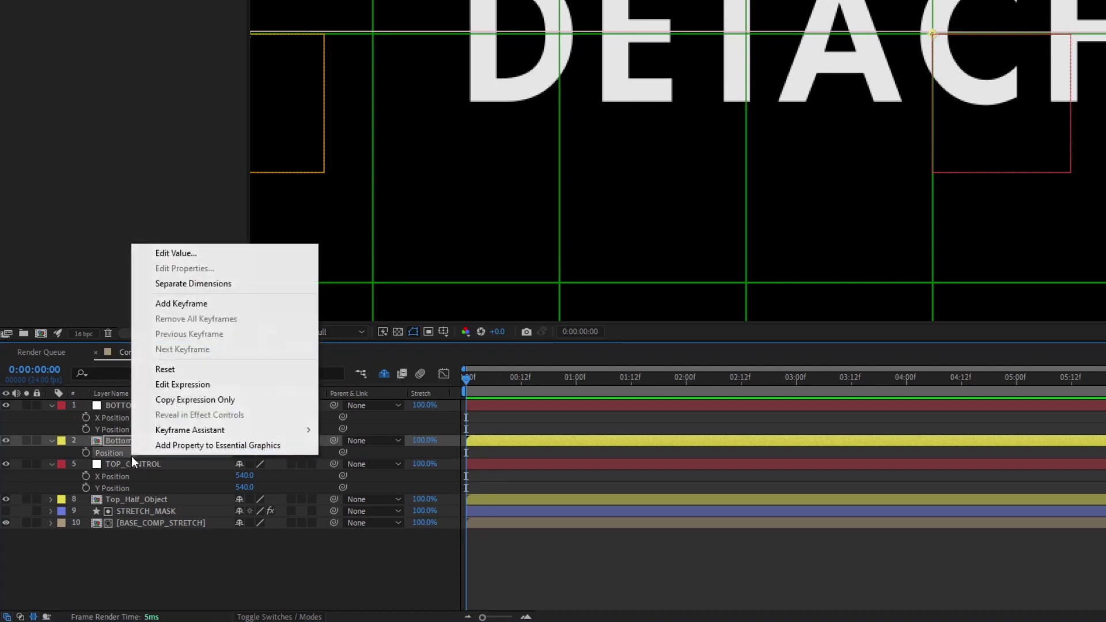
click(217, 283)
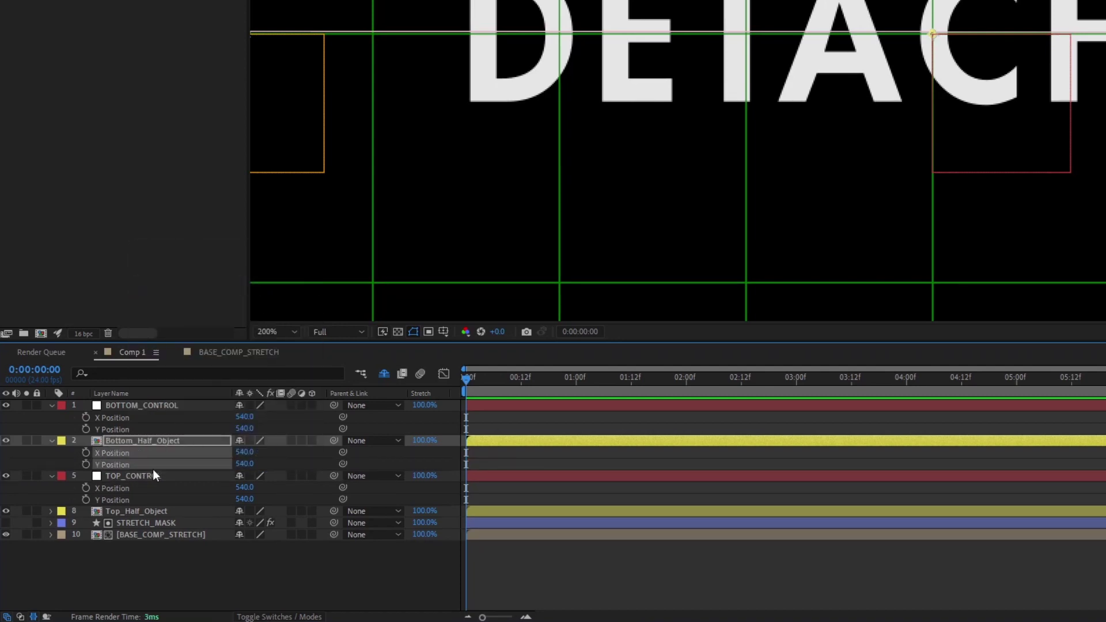
click(280, 466)
drag(343, 465, 129, 432)
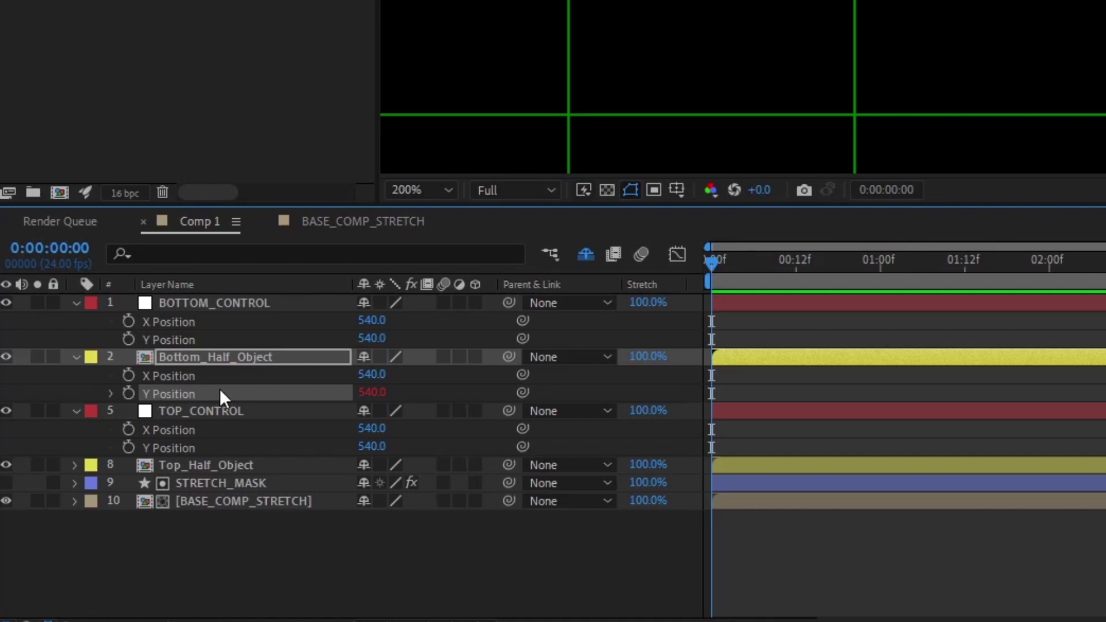
- Separate Top_Half_Object's Position dimensions and link its Y Position to TOP_CONTROL's Y Position
click(180, 340)
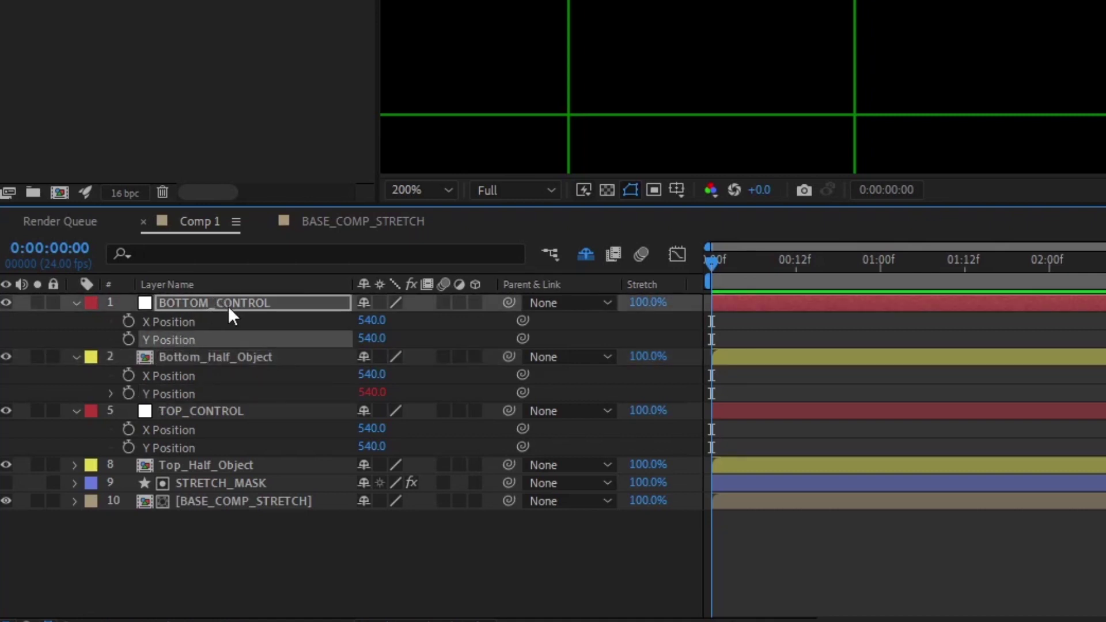
click(188, 467)
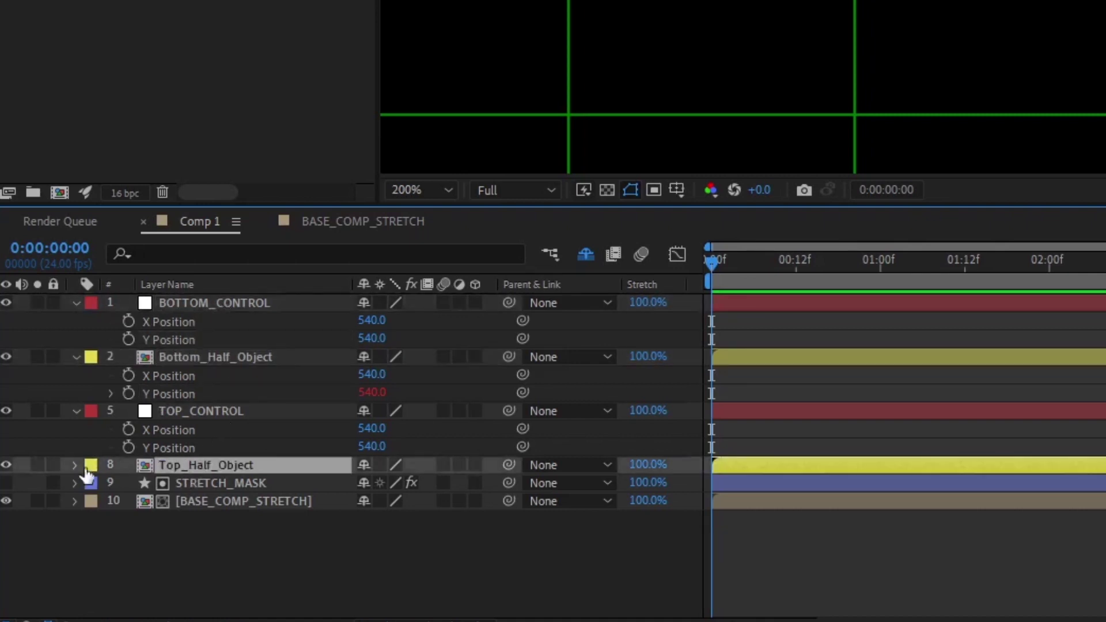
key(p)
right_click(202, 485)
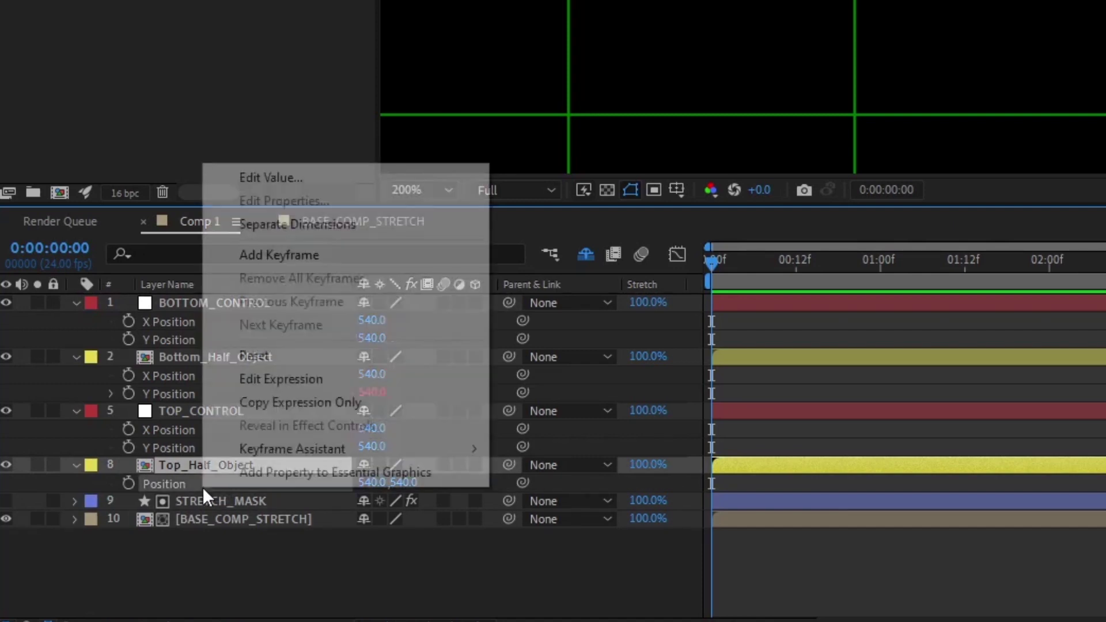
click(317, 229)
click(181, 501)
drag(523, 501, 196, 444)
click(415, 445)
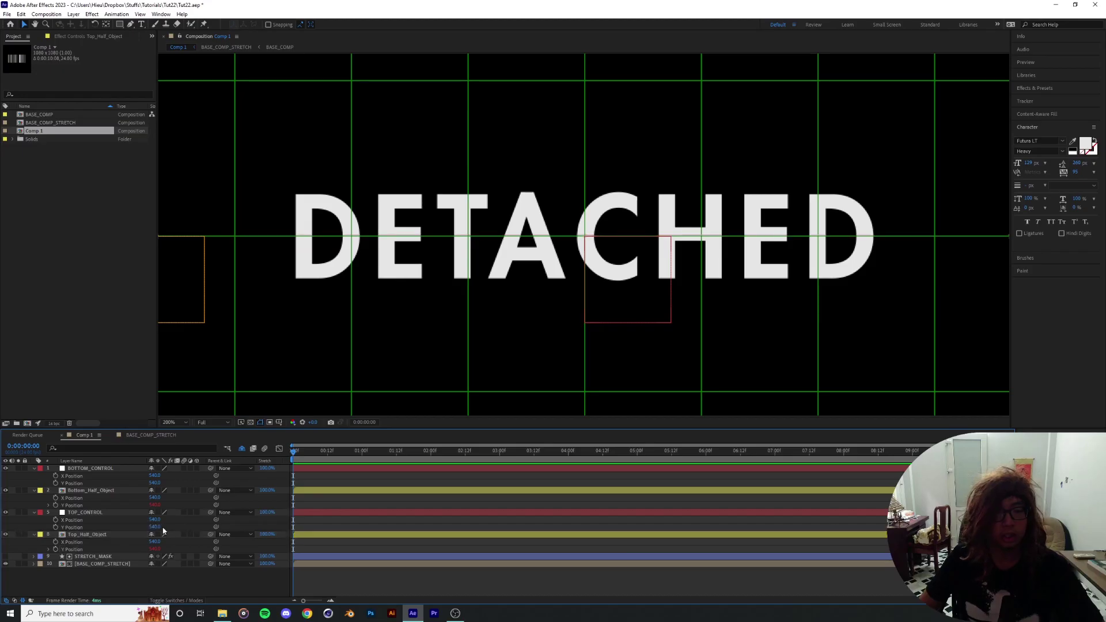
- Test the stretch by shifting TOP_CONTROL's and BOTTOM_CONTROL's Y Positions to about 532 and 847, and check the BASE_COMP_STRETCH composition
drag(154, 526, 146, 502)
key(shift+slash)
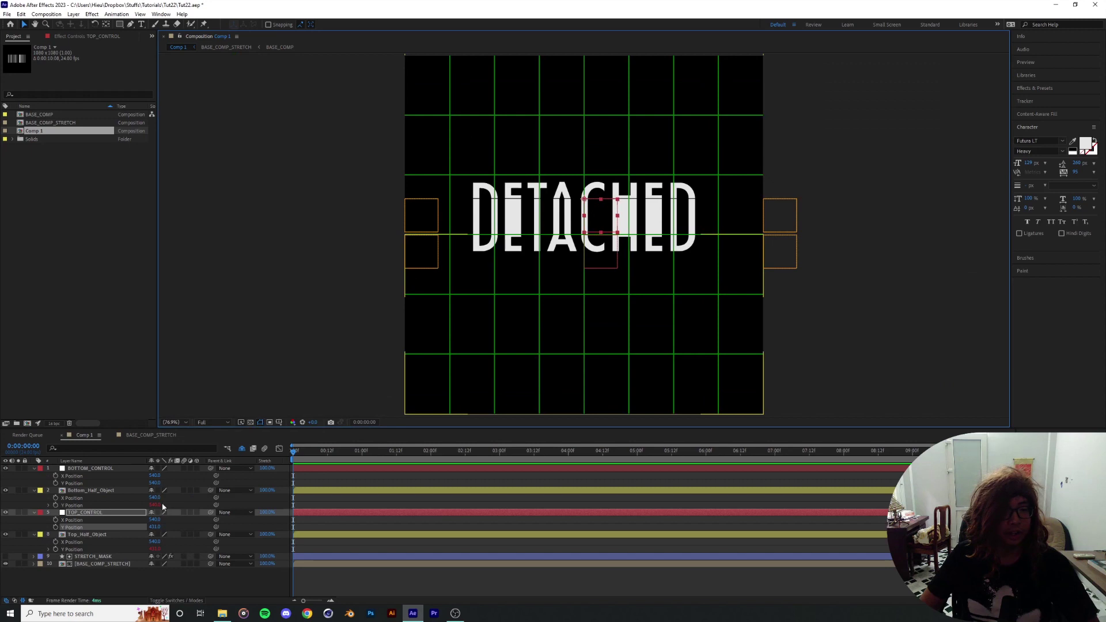
drag(167, 484, 101, 485)
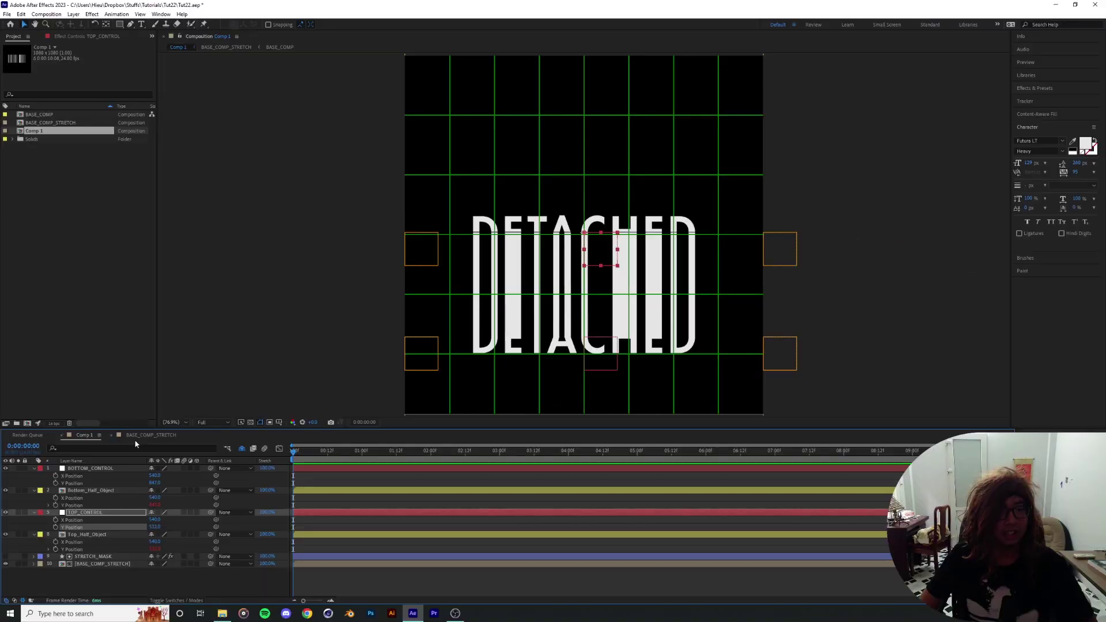
click(141, 436)
click(469, 318)
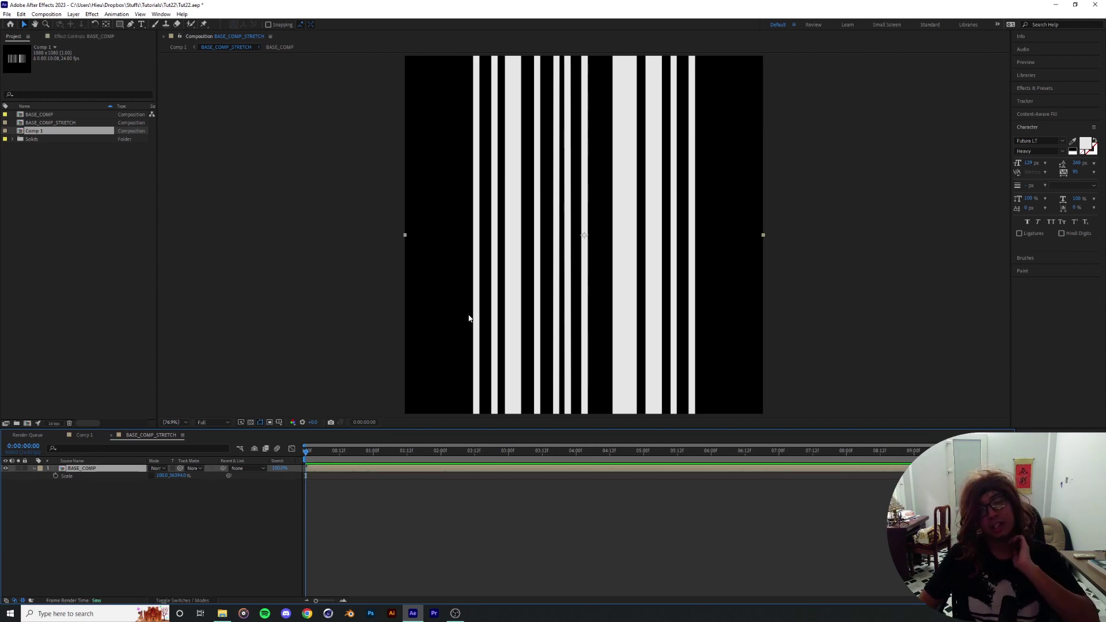
click(81, 435)
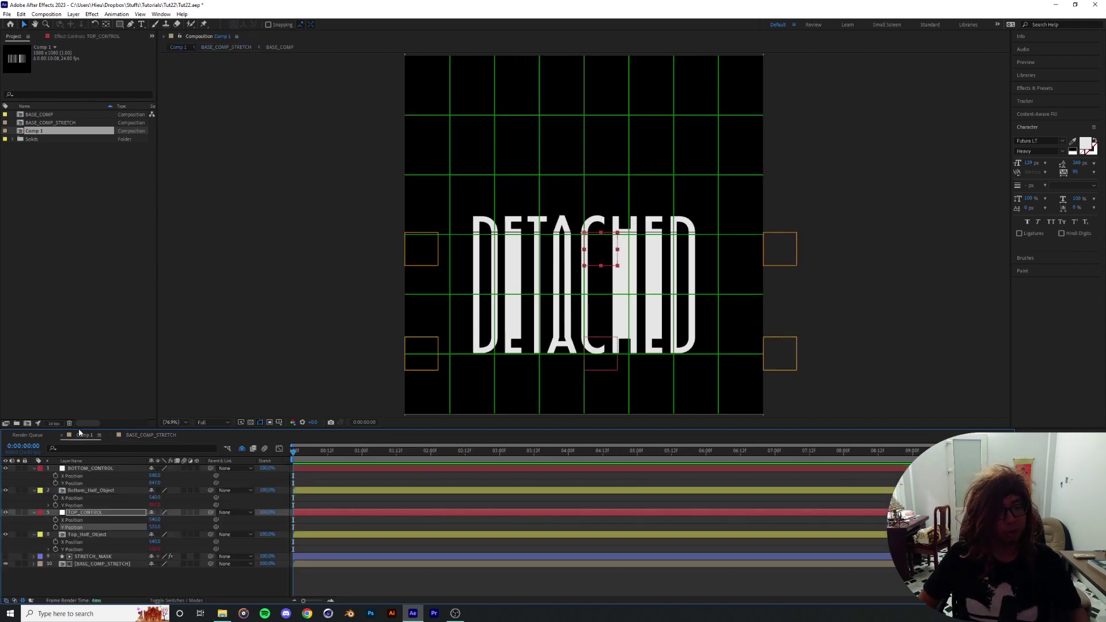
- Inspect the seam between the top letter halves and the stretched section, and turn off the green grid overlay
scroll(441, 322, up, 6)
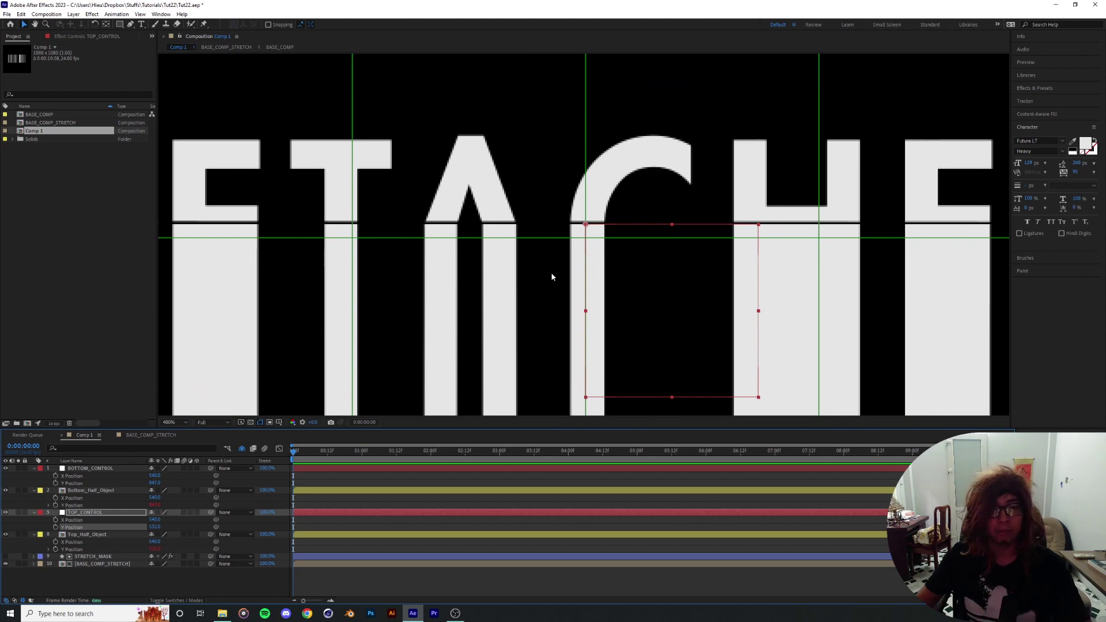
scroll(503, 275, down, 2)
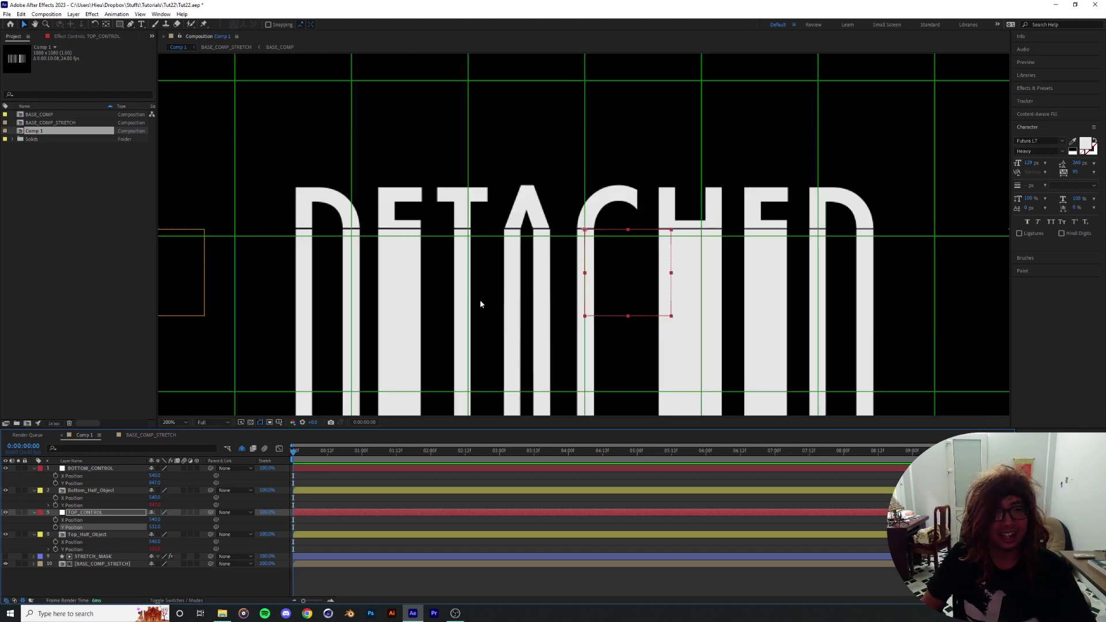
key(period)
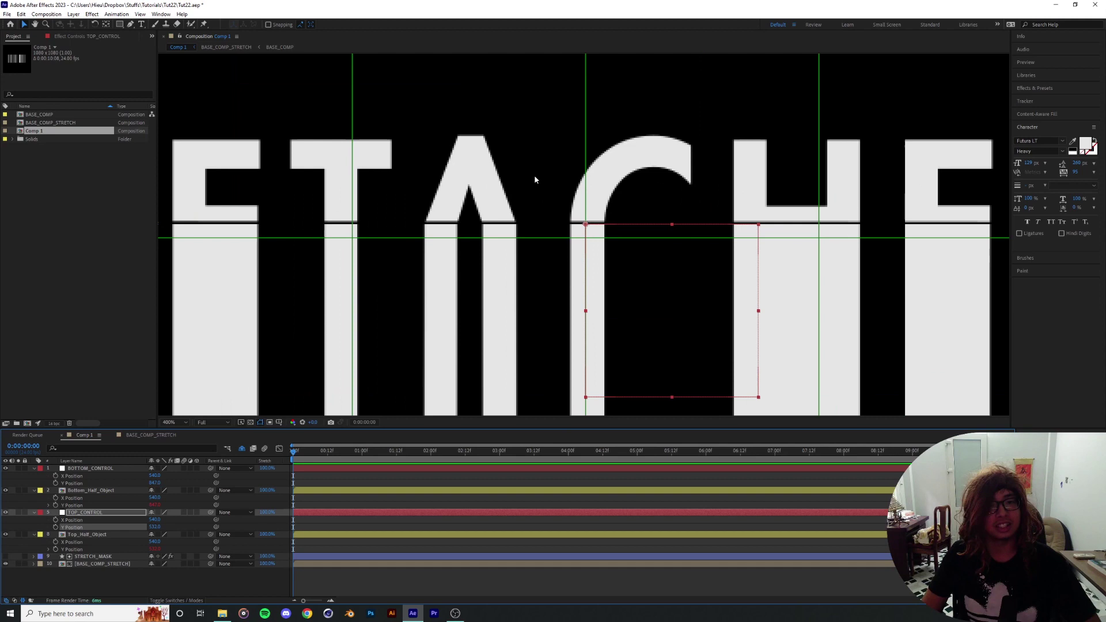
click(278, 422)
click(312, 461)
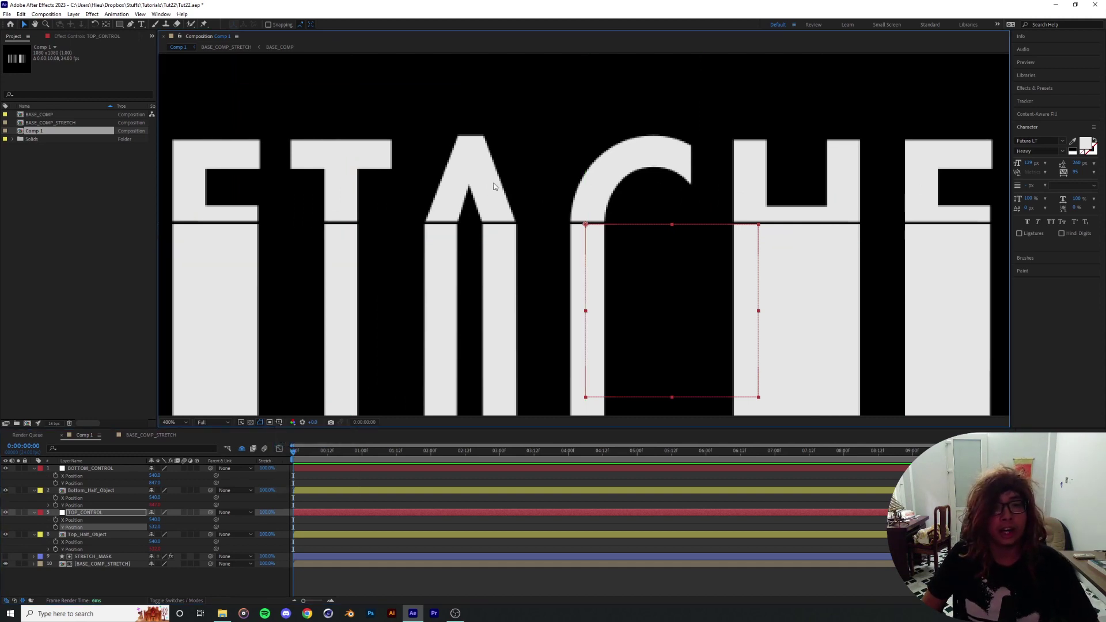
- Lower both bottom mask corners of Top_Half_Object slightly so its edge overlaps the seam with the stretched section
click(101, 535)
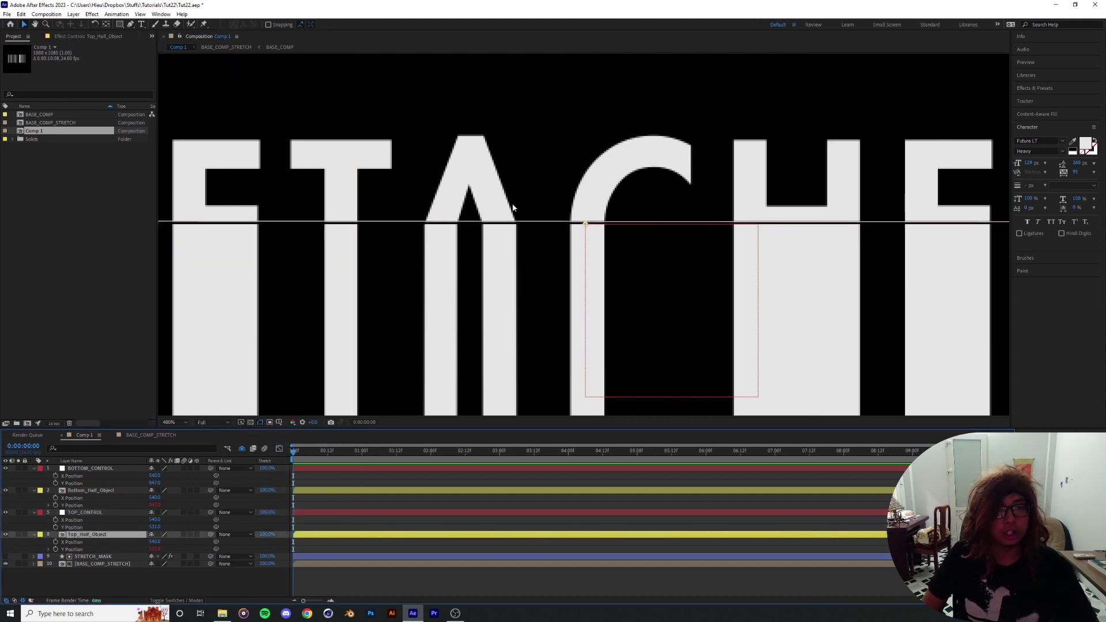
drag(325, 223, 550, 265)
key(comma)
drag(632, 279, 574, 281)
drag(424, 294, 524, 294)
click(280, 253)
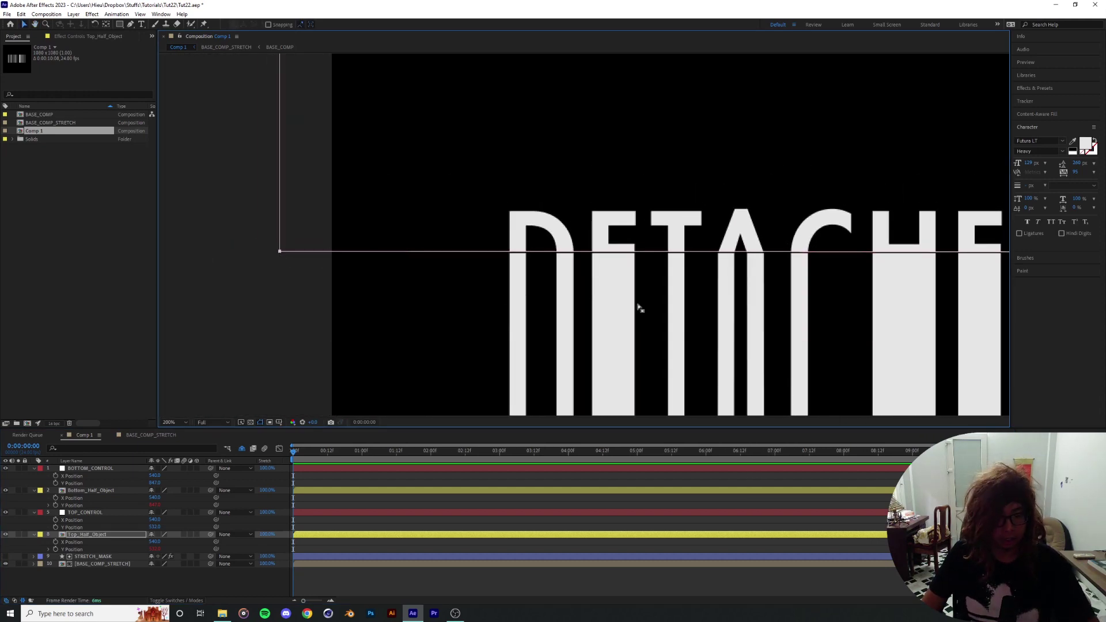
drag(740, 269, 514, 288)
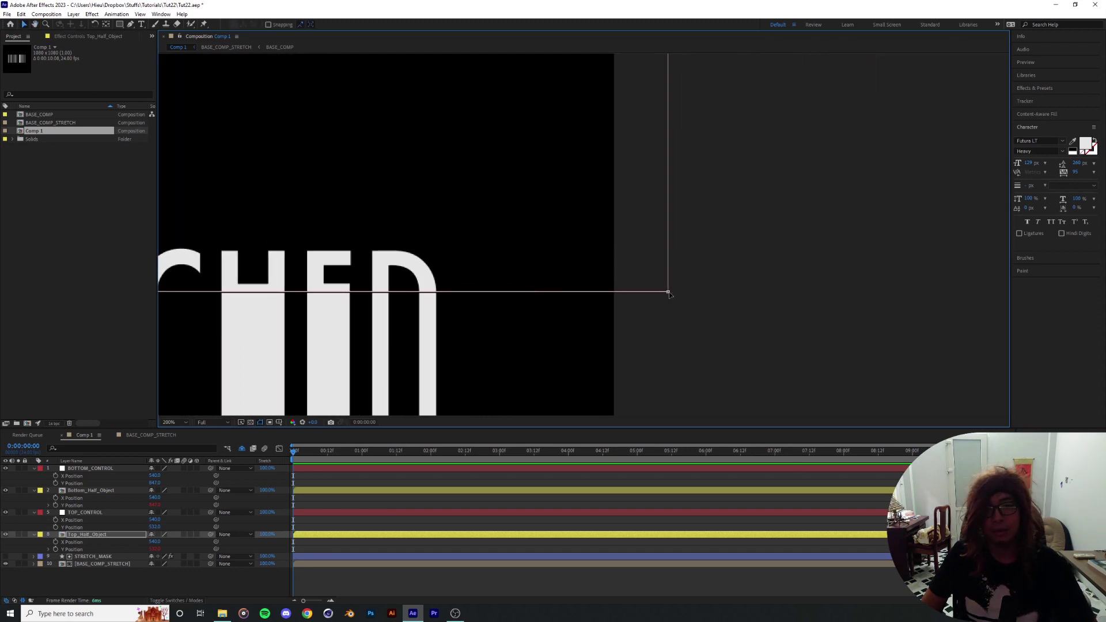
key(comma)
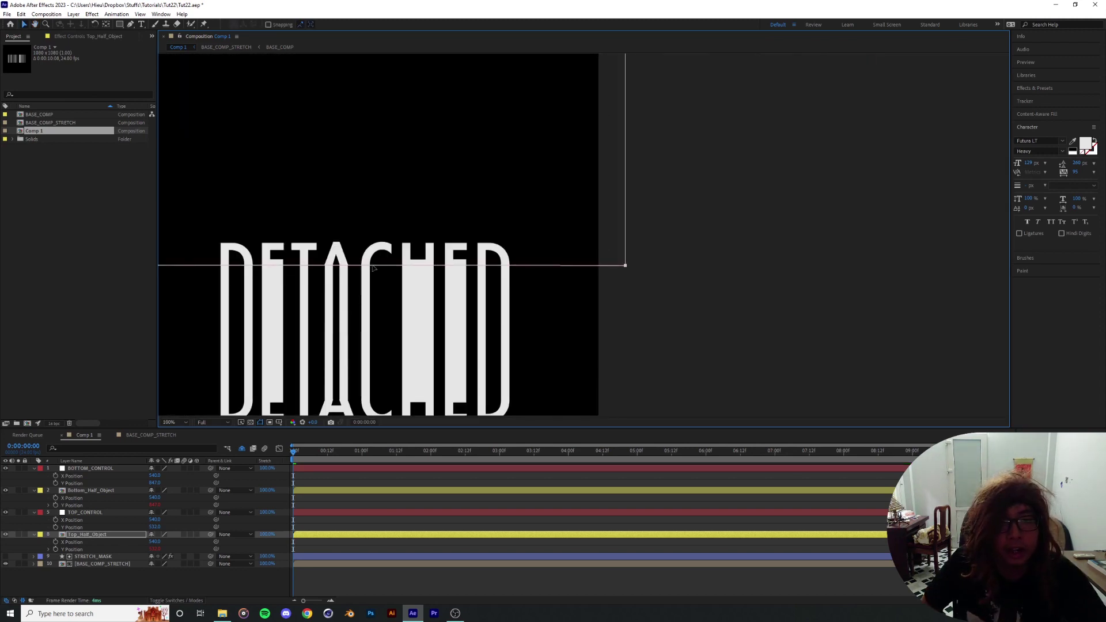
key(period)
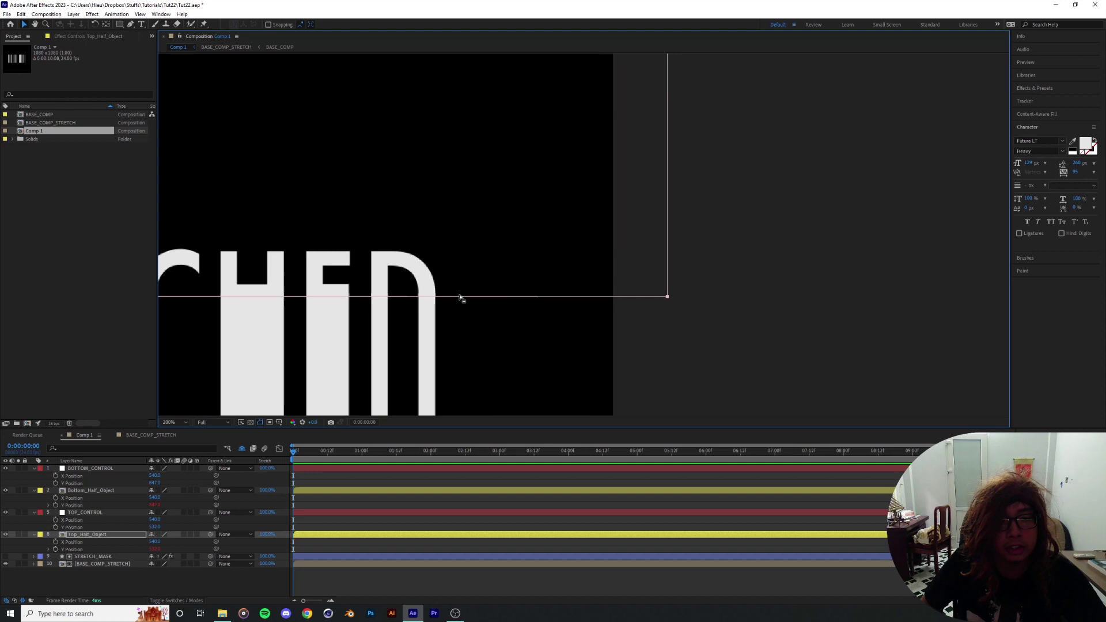
drag(669, 298, 668, 295)
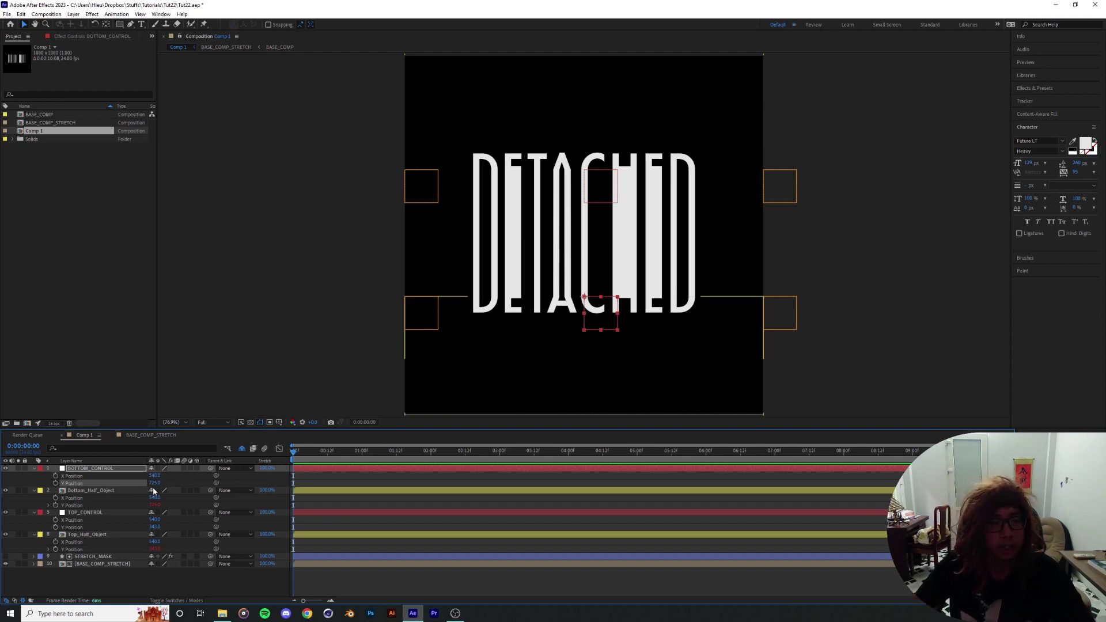
- Test the corrected seam by varying the Y Positions of BOTTOM_CONTROL and TOP_CONTROL
drag(154, 482, 223, 483)
drag(153, 529, 152, 485)
click(174, 512)
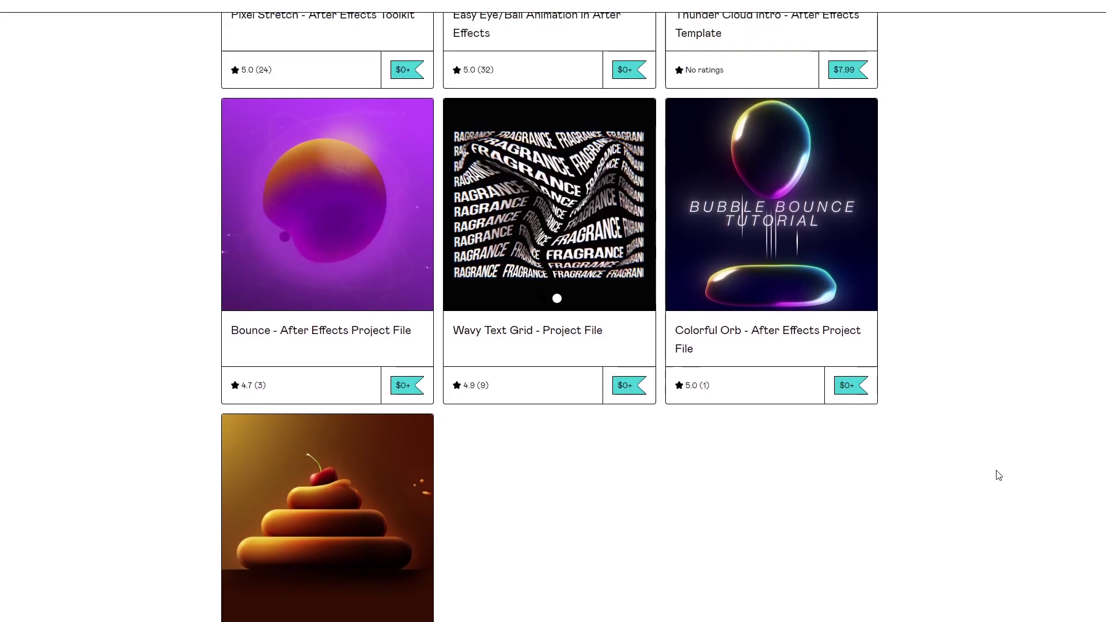
- Open the Pixel Stretch - After Effects Toolkit product page in the online store and view its next preview
scroll(997, 472, up, 5)
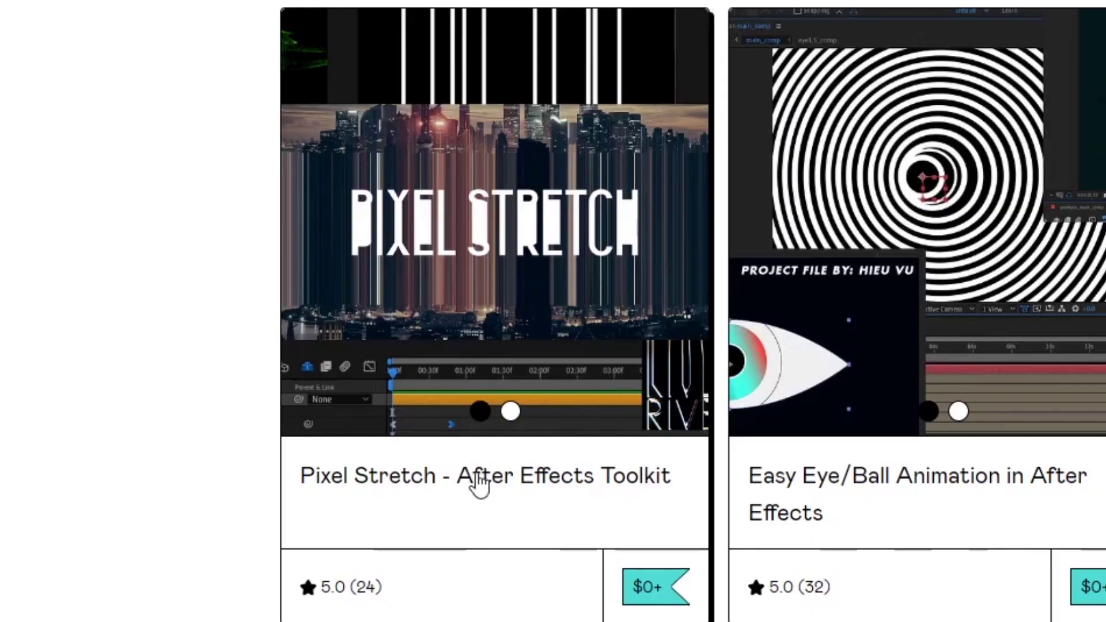
click(501, 493)
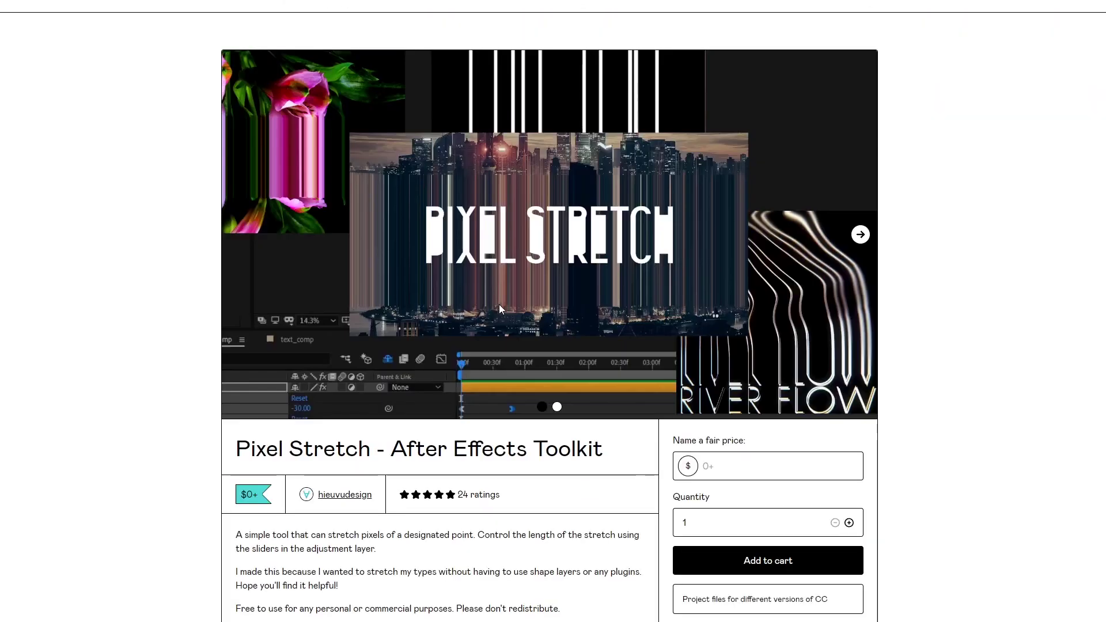
click(860, 235)
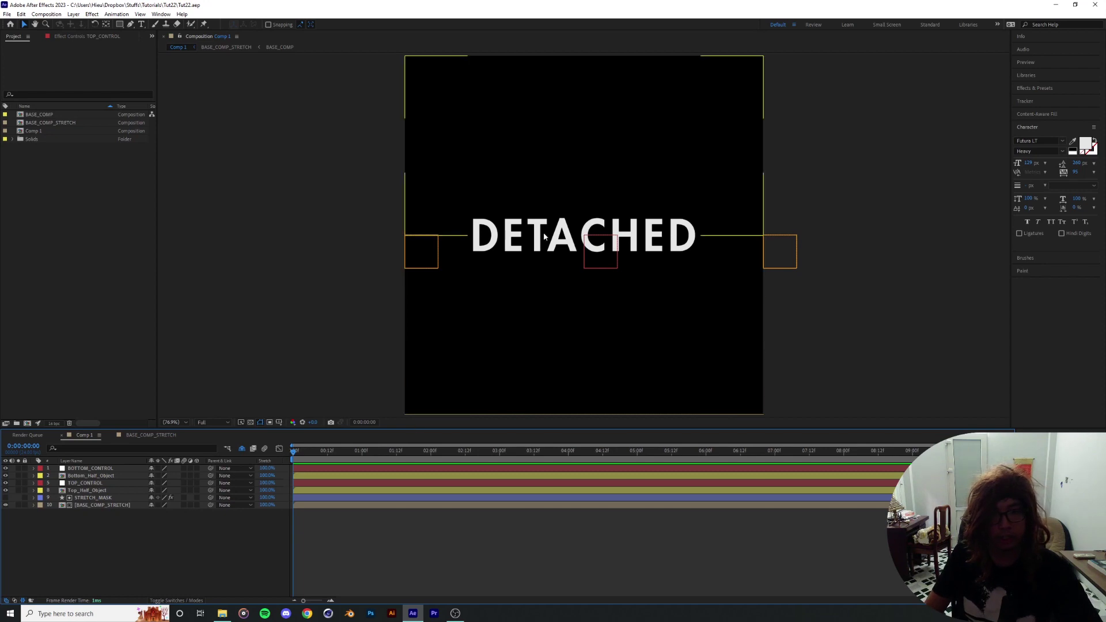
- Add Y Position keyframes at 0:00:00:00 to TOP_CONTROL and BOTTOM_CONTROL
click(101, 484)
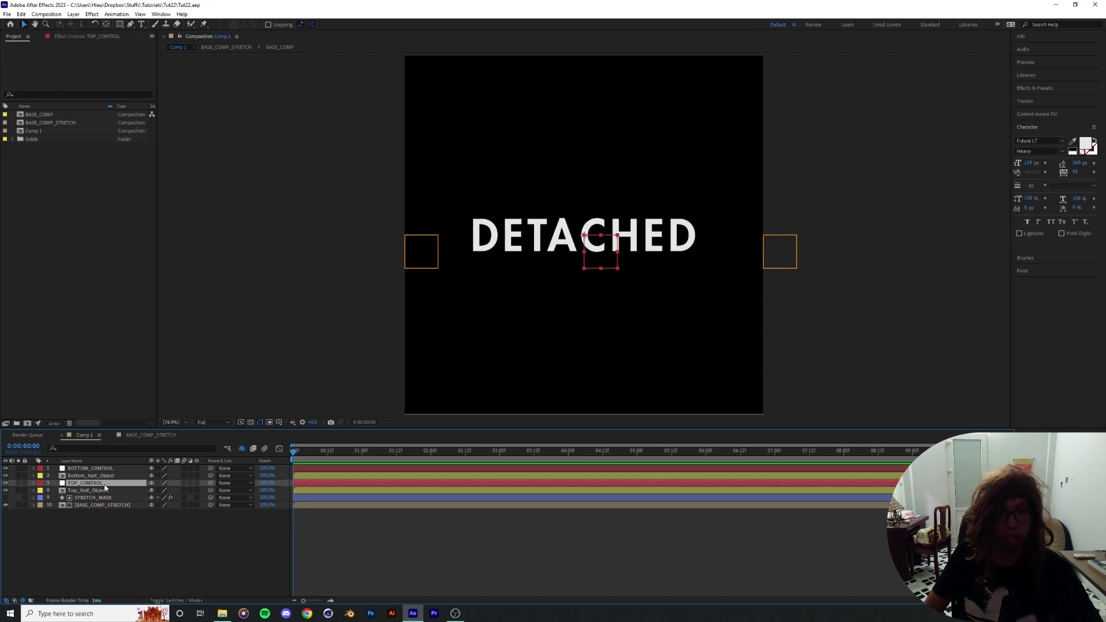
key(p)
click(55, 498)
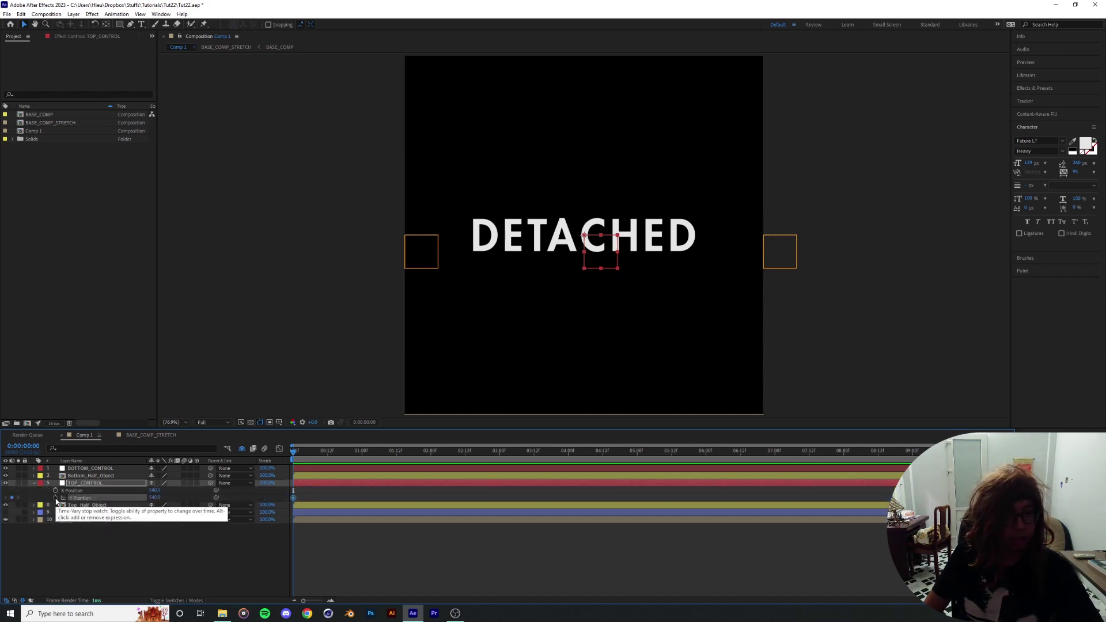
click(99, 469)
key(p)
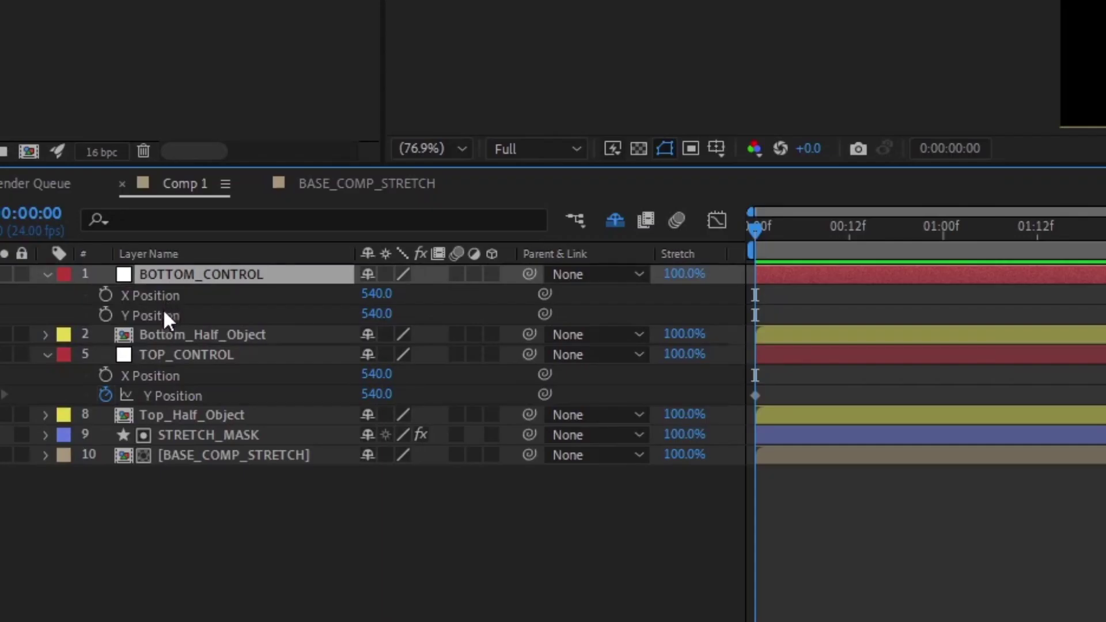
click(106, 315)
drag(777, 308, 746, 401)
click(785, 294)
- At 0:00:01:12, keyframe BOTTOM_CONTROL's Y Position at 820 and TOP_CONTROL's Y Position at 276
drag(839, 240, 1015, 248)
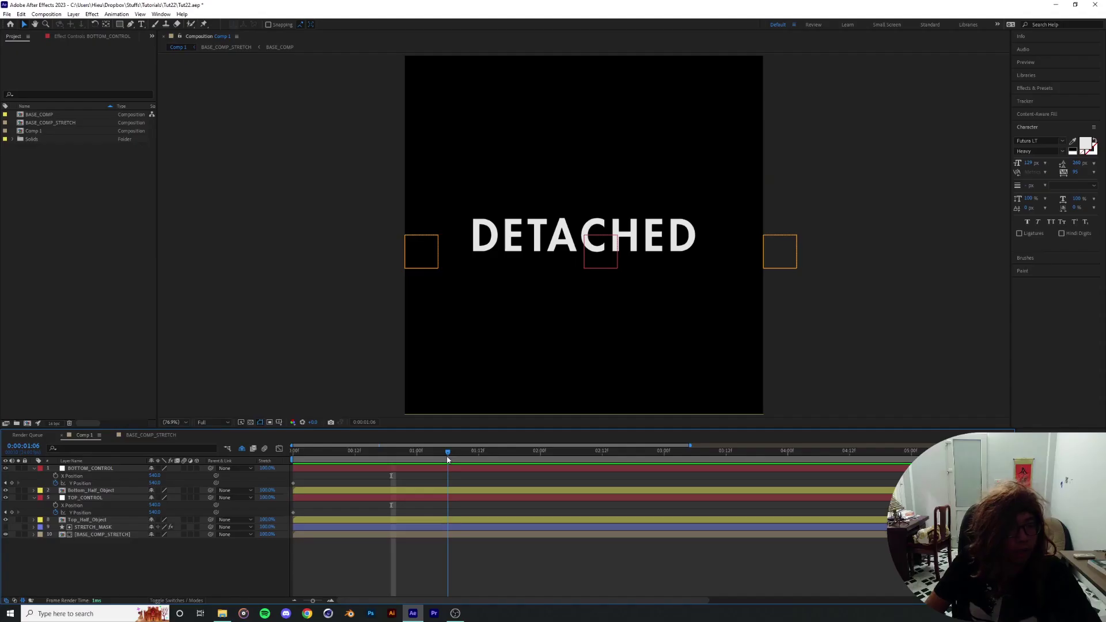
drag(477, 461, 478, 462)
drag(155, 482, 316, 484)
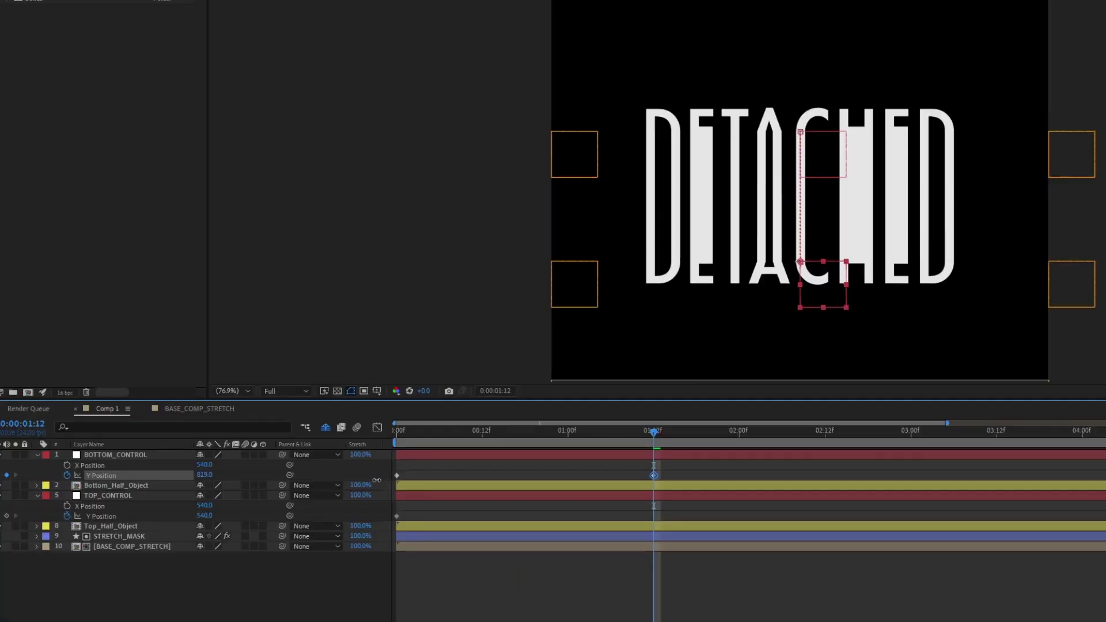
drag(207, 519, 54, 520)
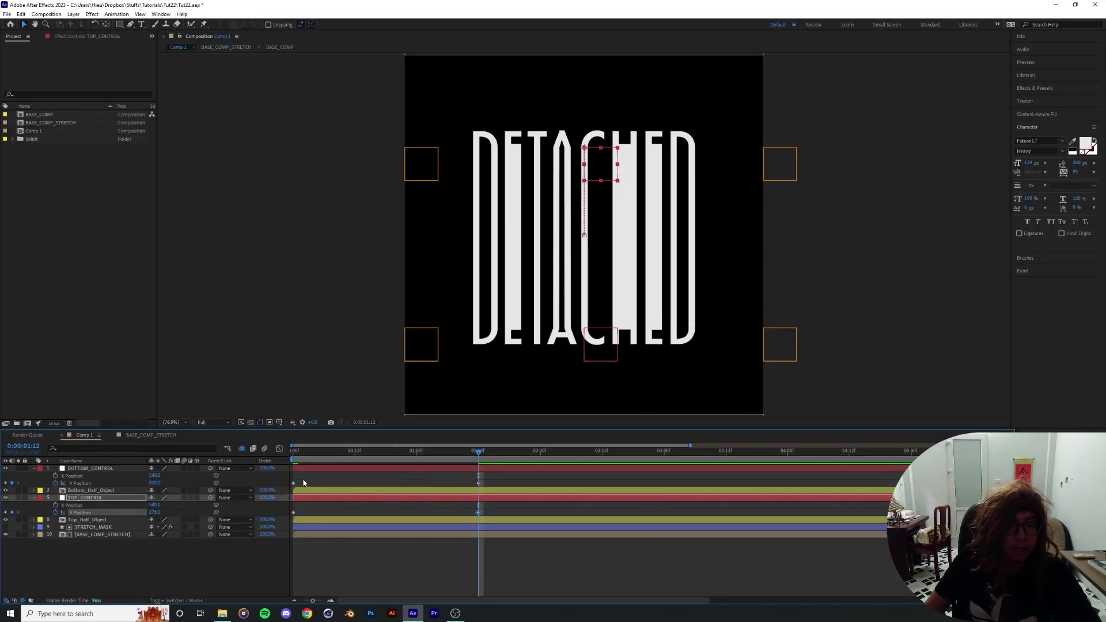
- Move the starting Y Position keyframes of both controls to about frame 9 and apply Easy Ease to all their Y Position keyframes
drag(303, 483, 329, 484)
drag(277, 275, 927, 396)
key(F9)
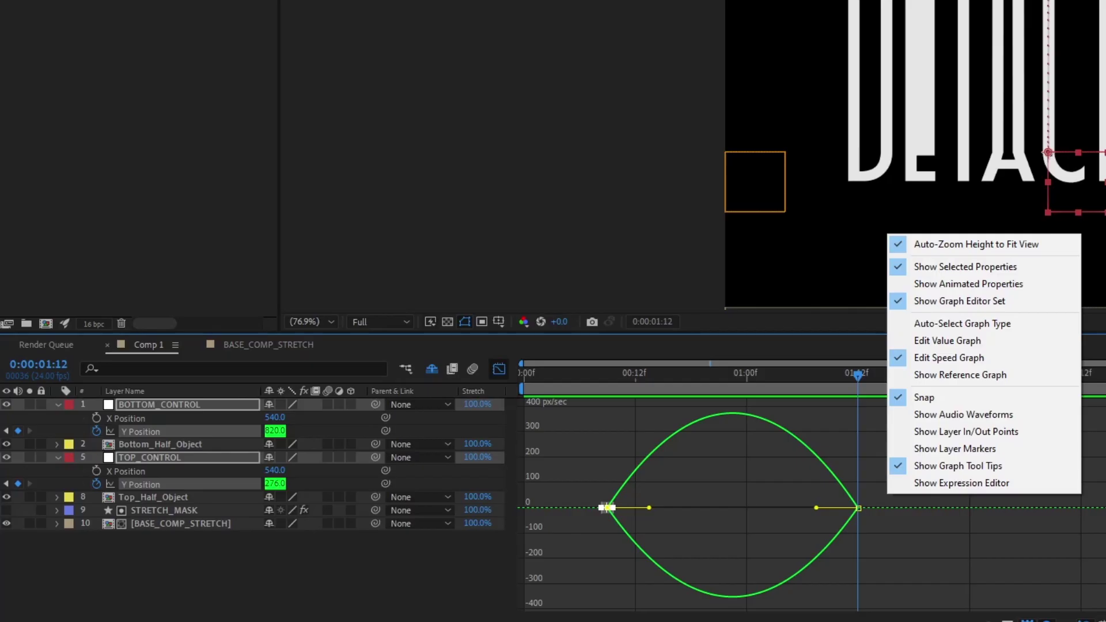
- Lengthen the easing handles in the speed graph to give both controls a sharp speed peak, and preview the animation
click(874, 573)
drag(916, 497, 825, 548)
drag(817, 508, 594, 519)
drag(658, 509, 693, 510)
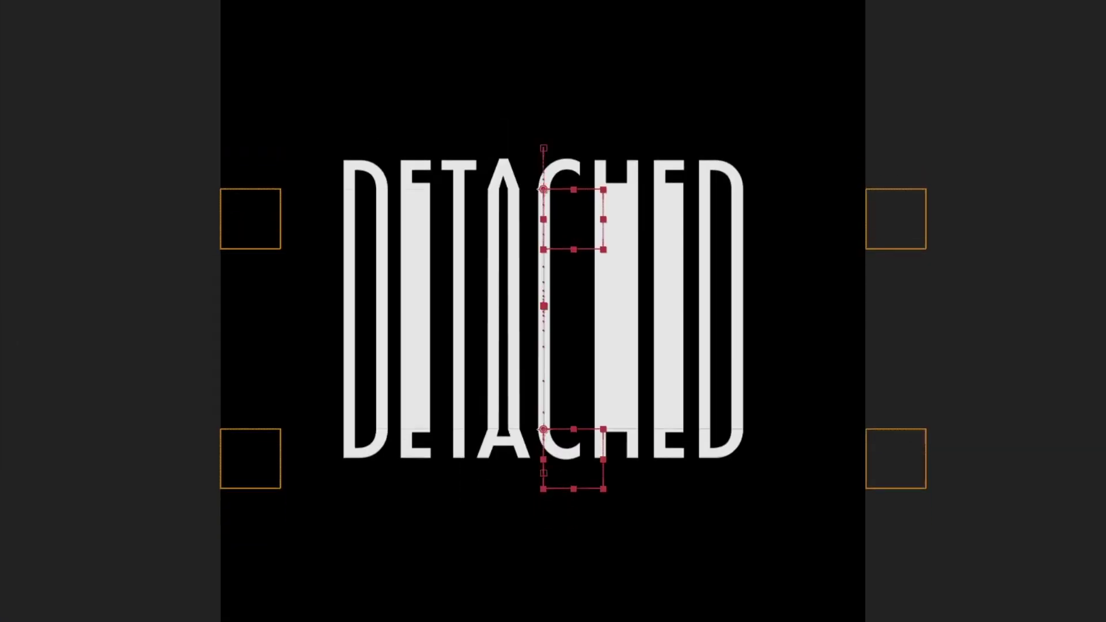
key(space)
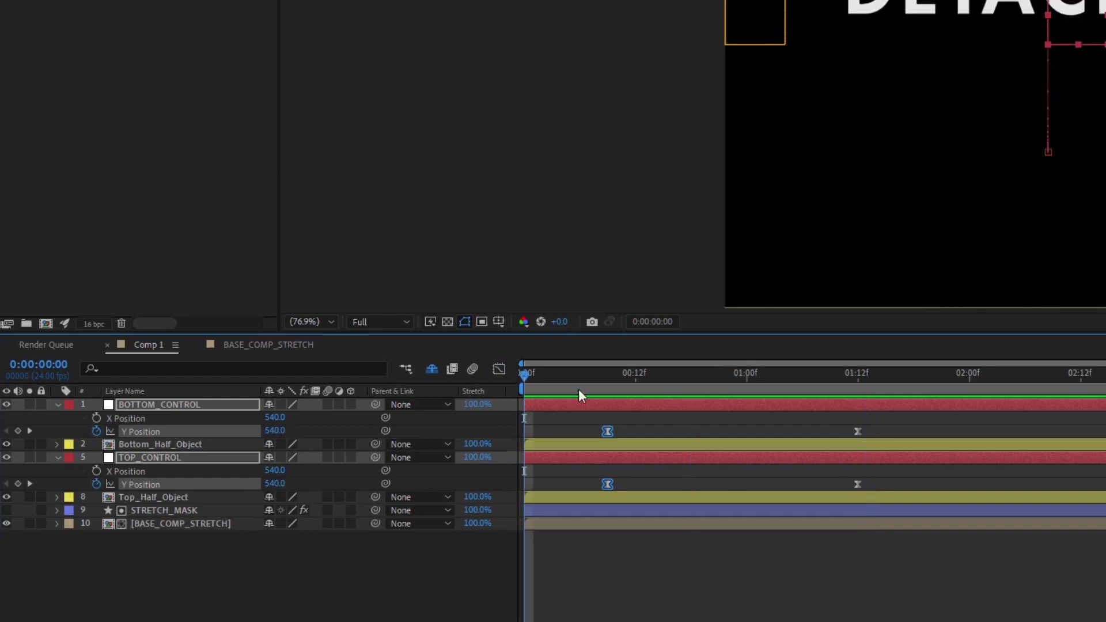
- Move both controls' ending keyframes to about 0:00:01:03, preview the timing, and extend the starting keyframes' speed handles slightly
drag(838, 423, 774, 490)
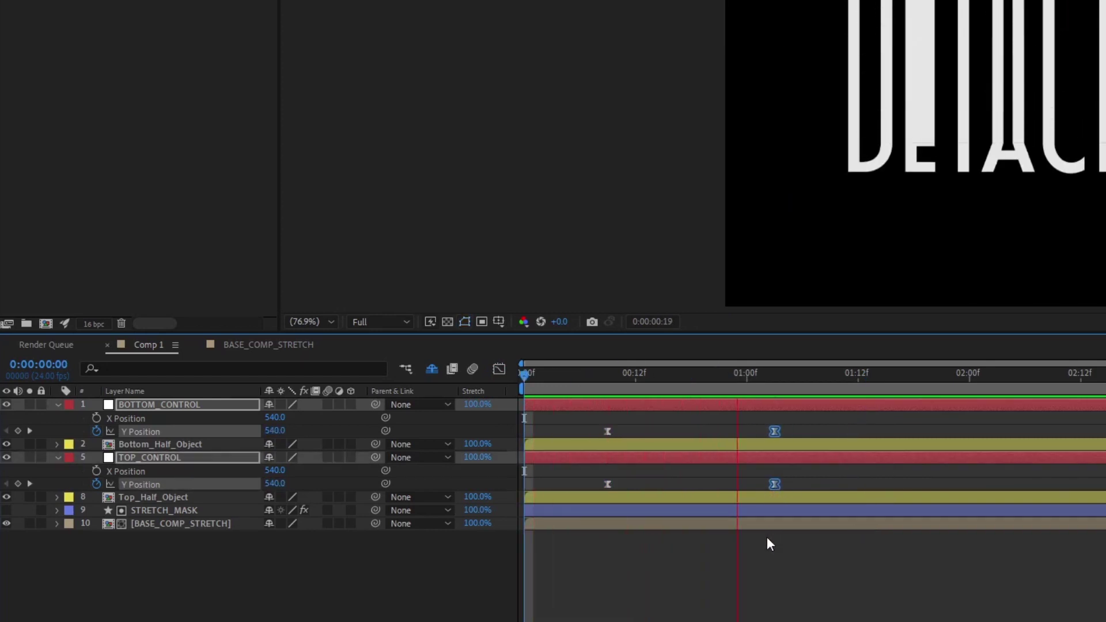
key(space)
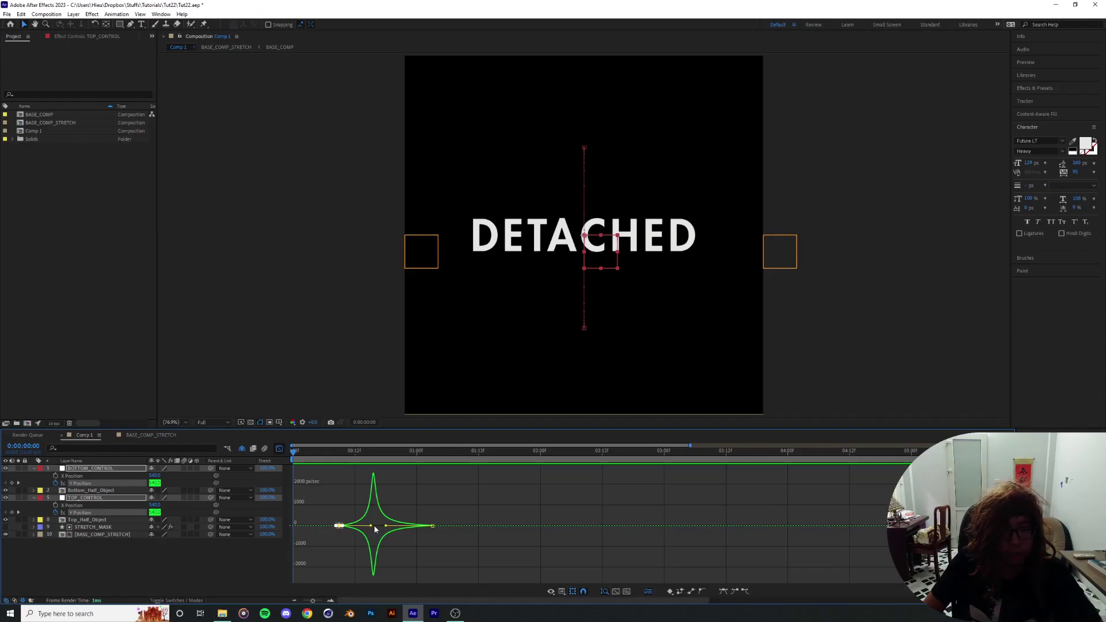
mouse_move(371, 525)
mouse_down()
mouse_move(414, 536)
mouse_move(379, 525)
mouse_up()
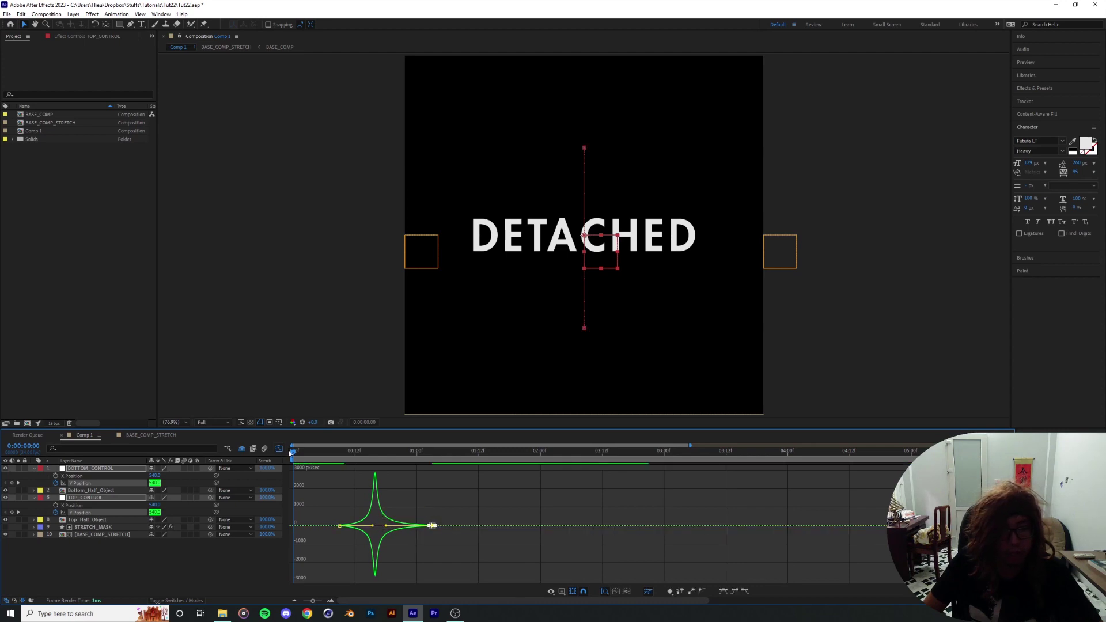
- Move both controls' ending keyframes to about 0:00:01:00 and the starting ones to about frame 11, previewing the animation
key(shift+F3)
drag(434, 487, 417, 513)
key(space)
key(space)
key(space)
click(335, 504)
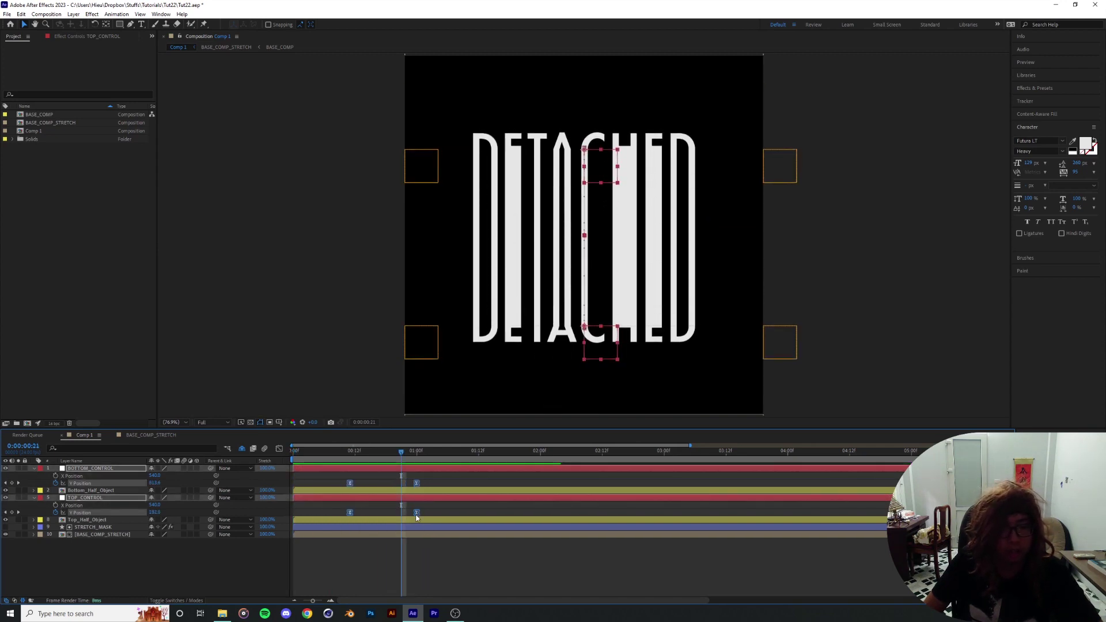
- Preview the stretch animation from the first frame and save the project
drag(392, 453, 296, 595)
key(space)
key(space)
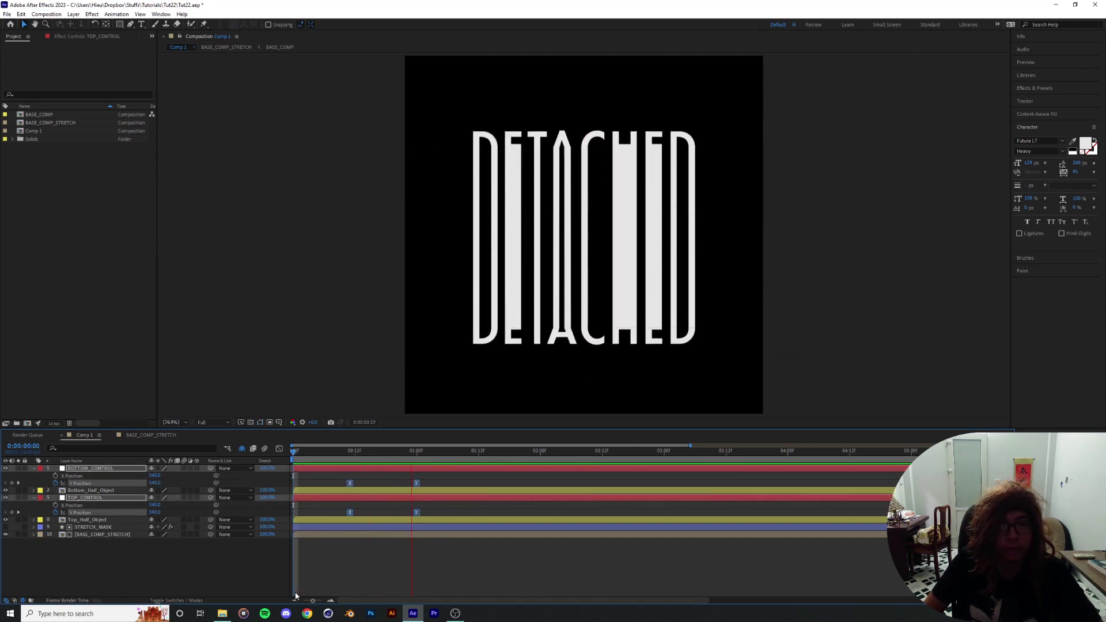
key(space)
key(ctrl+s)
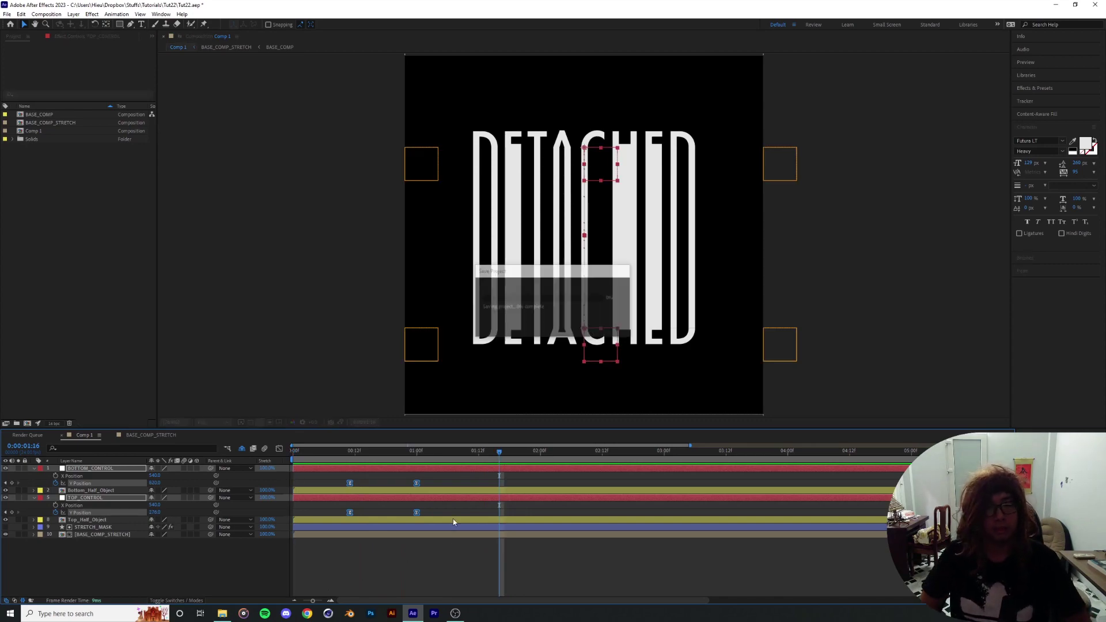
- Apply the Fill effect to the BASE_COMP_STRETCH layer, viewing it at about 0:00:01:01
click(423, 455)
click(94, 535)
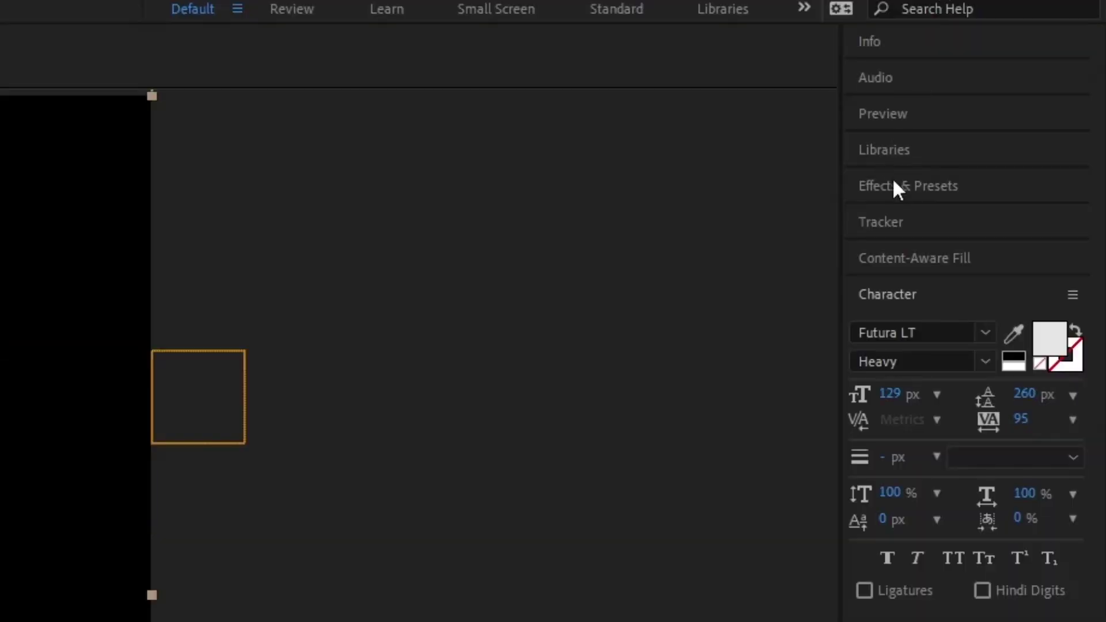
click(895, 184)
click(953, 216)
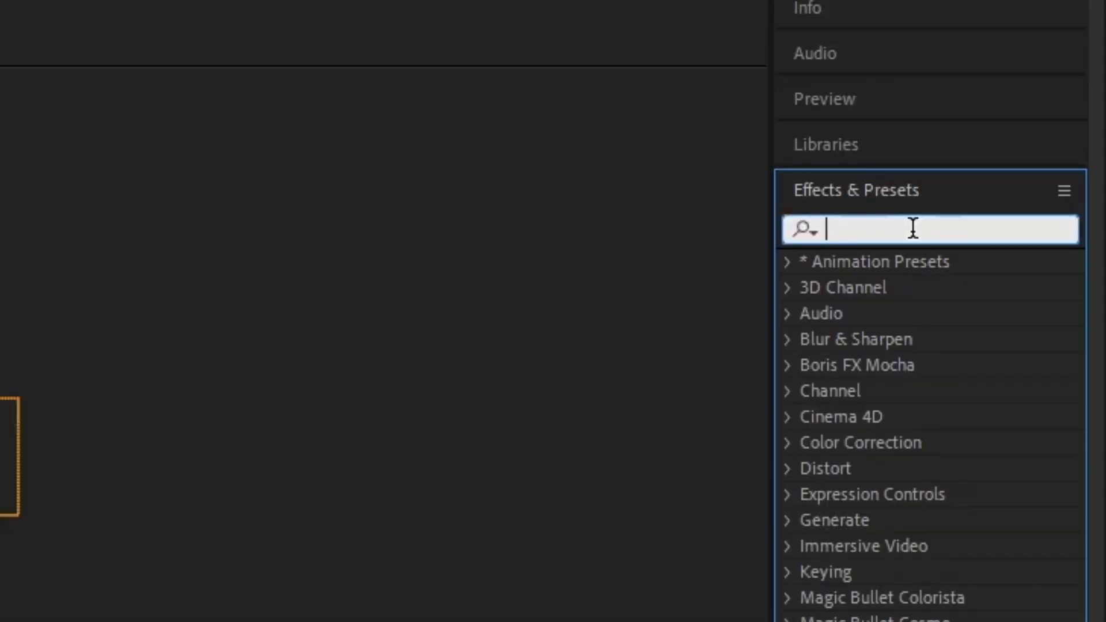
text(fill)
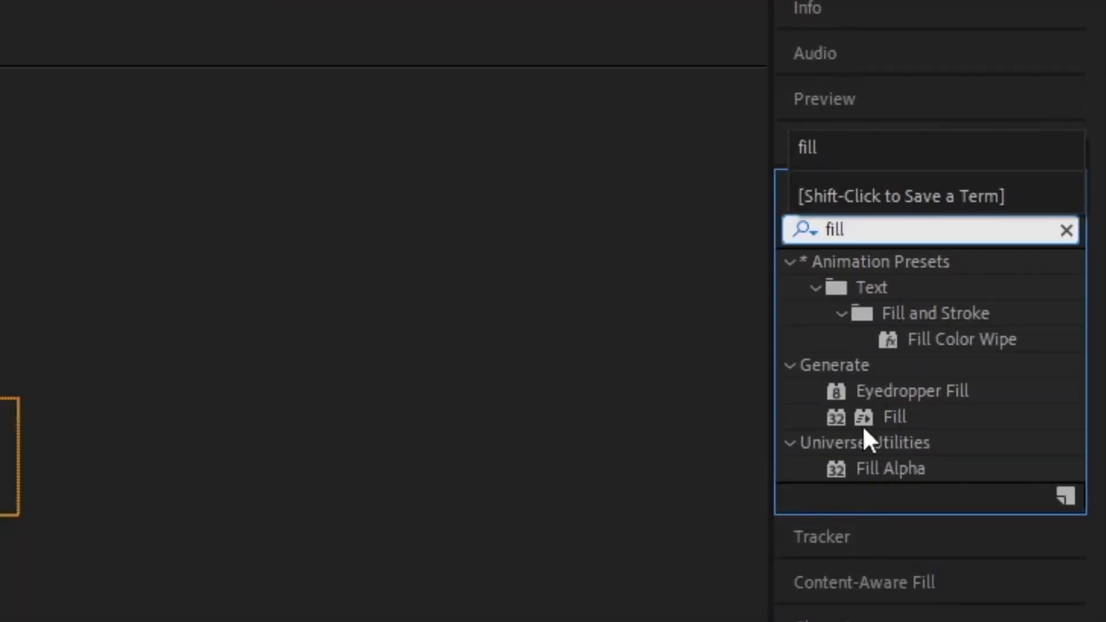
double_click(865, 416)
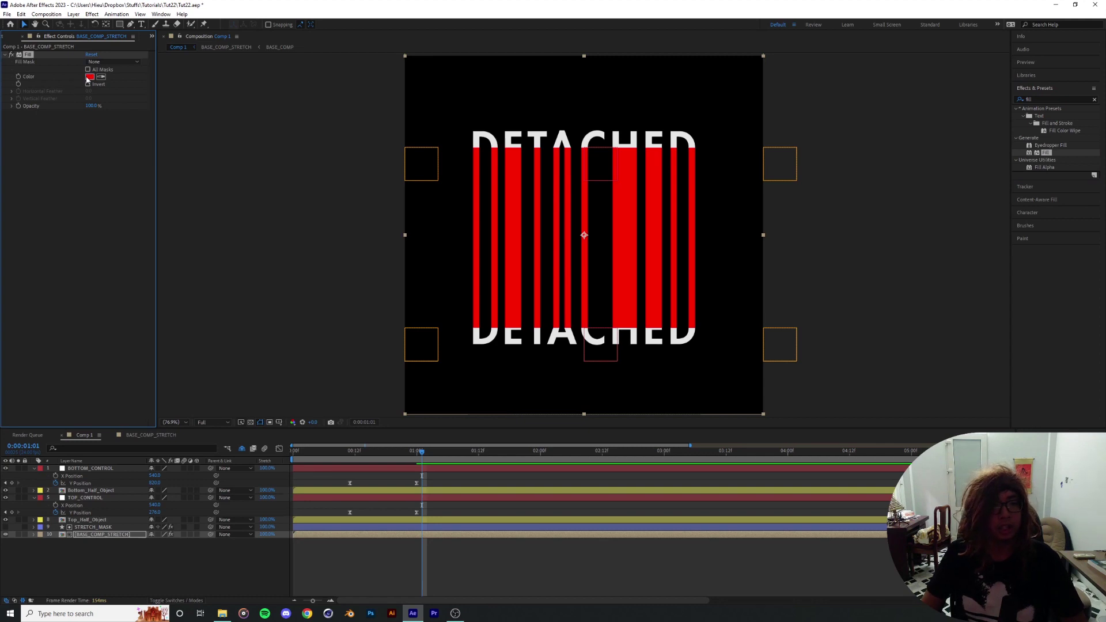
- Change the Fill effect's colour on BASE_COMP_STRETCH to a saturated pinkish red
click(88, 77)
click(97, 167)
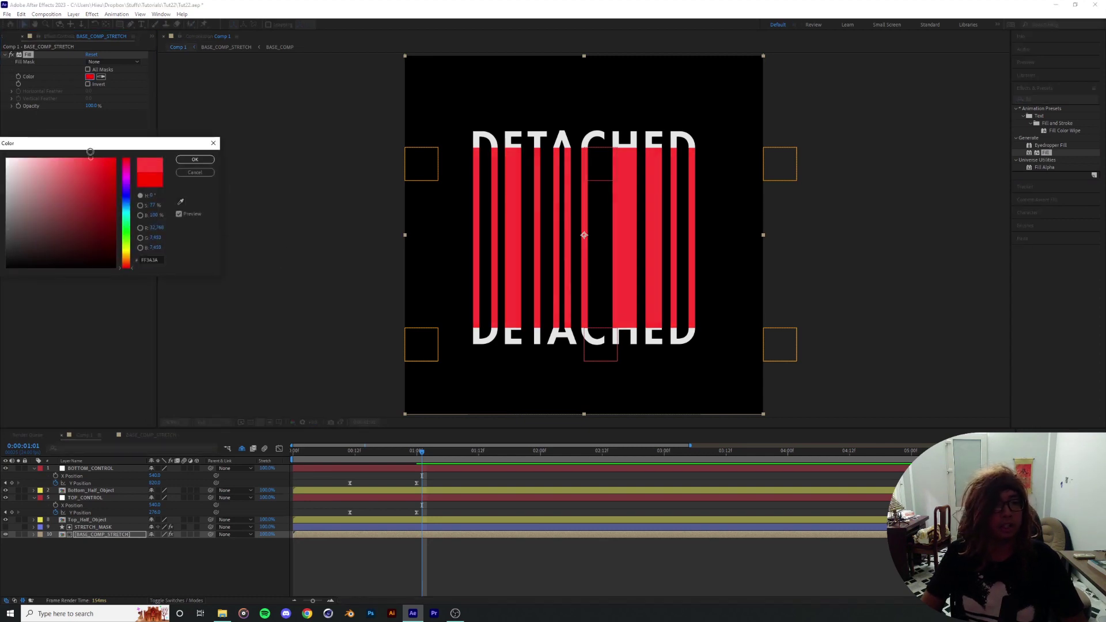
click(127, 264)
drag(131, 179, 129, 165)
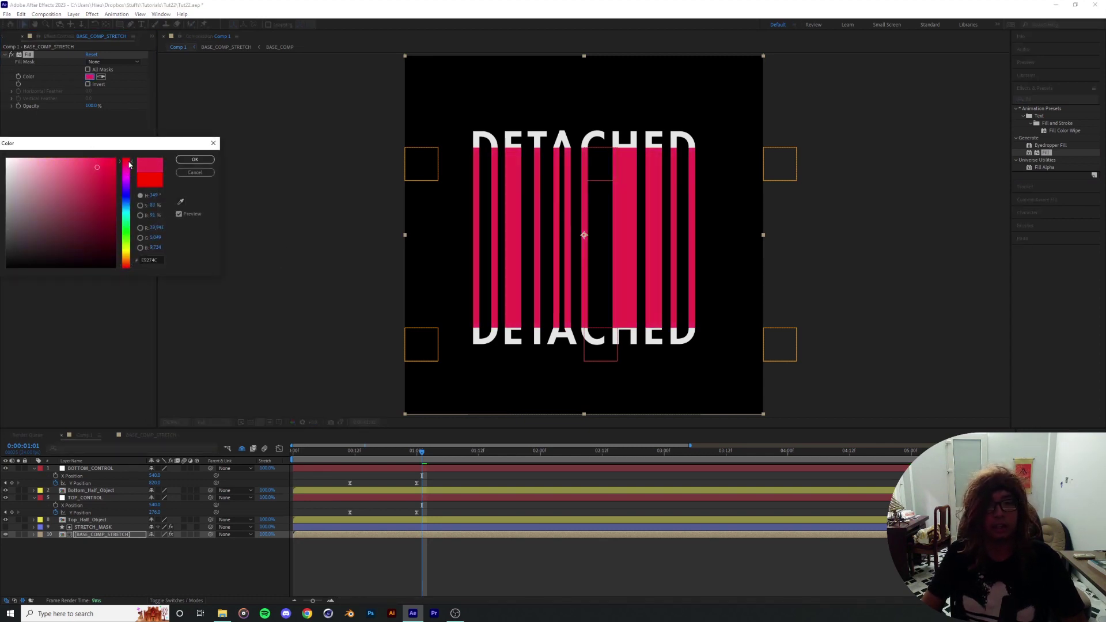
click(102, 162)
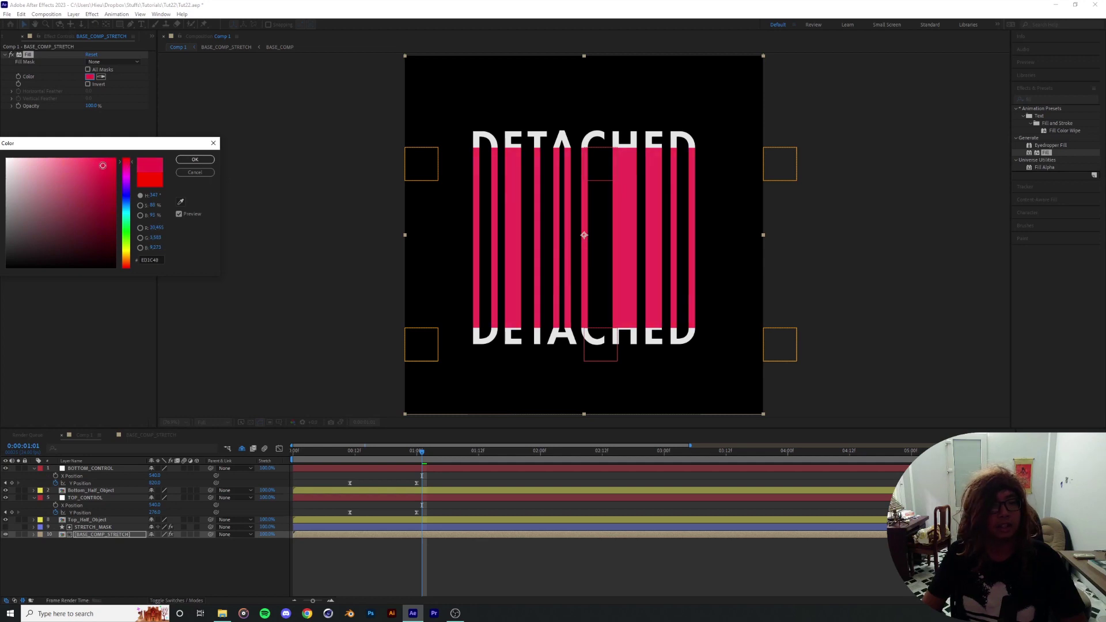
click(194, 160)
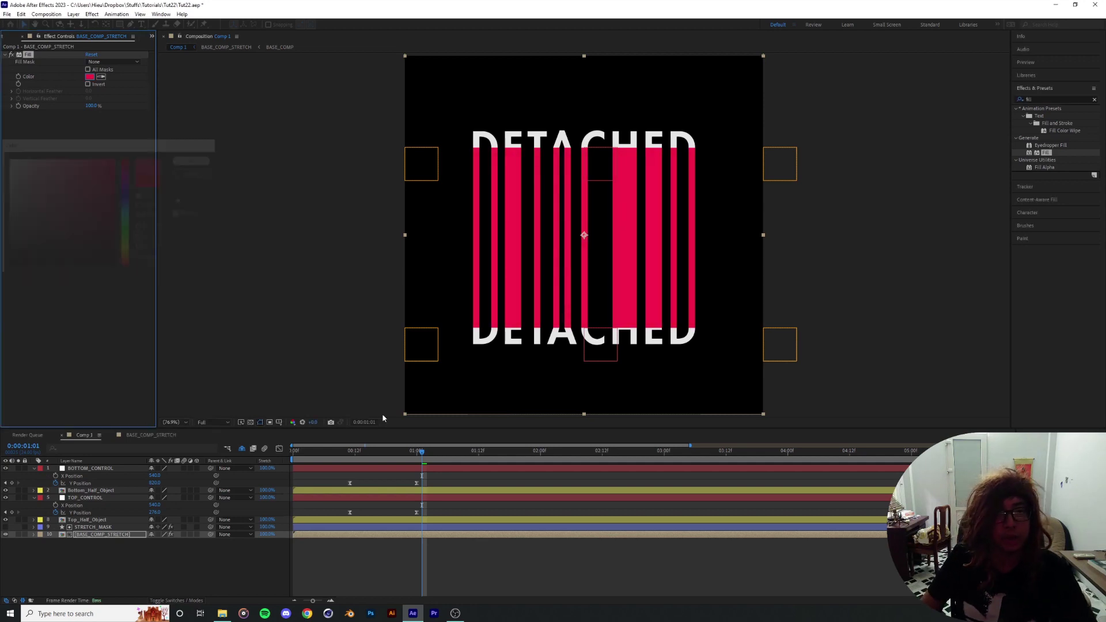
- Play the animation from the beginning to check the coloured stretch stripes in motion
drag(424, 468, 268, 462)
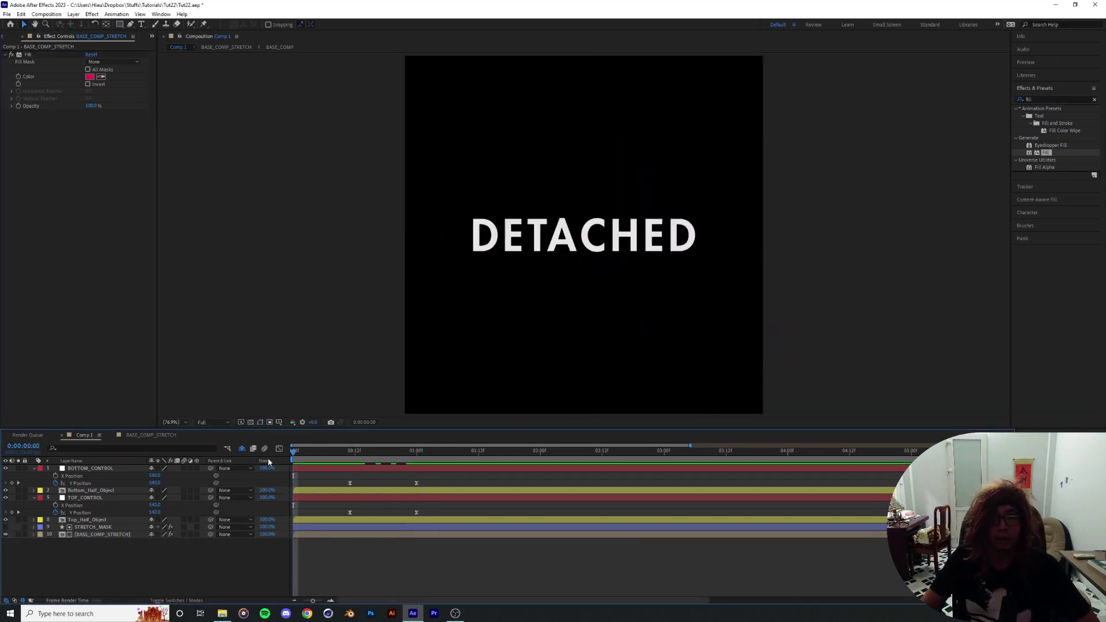
key(space)
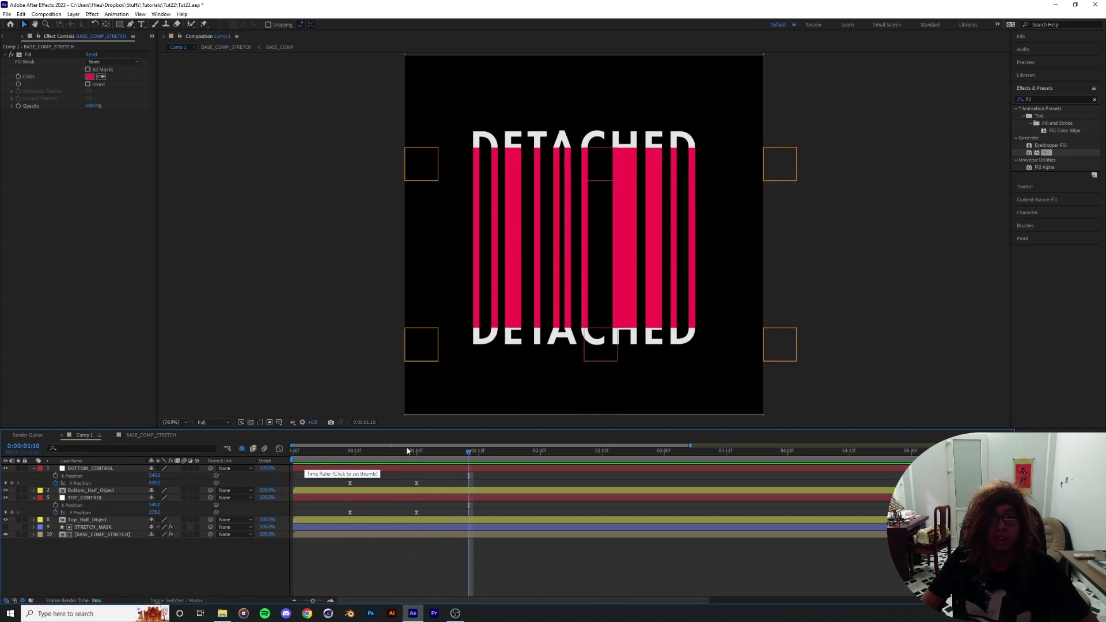
drag(470, 453, 312, 457)
key(space)
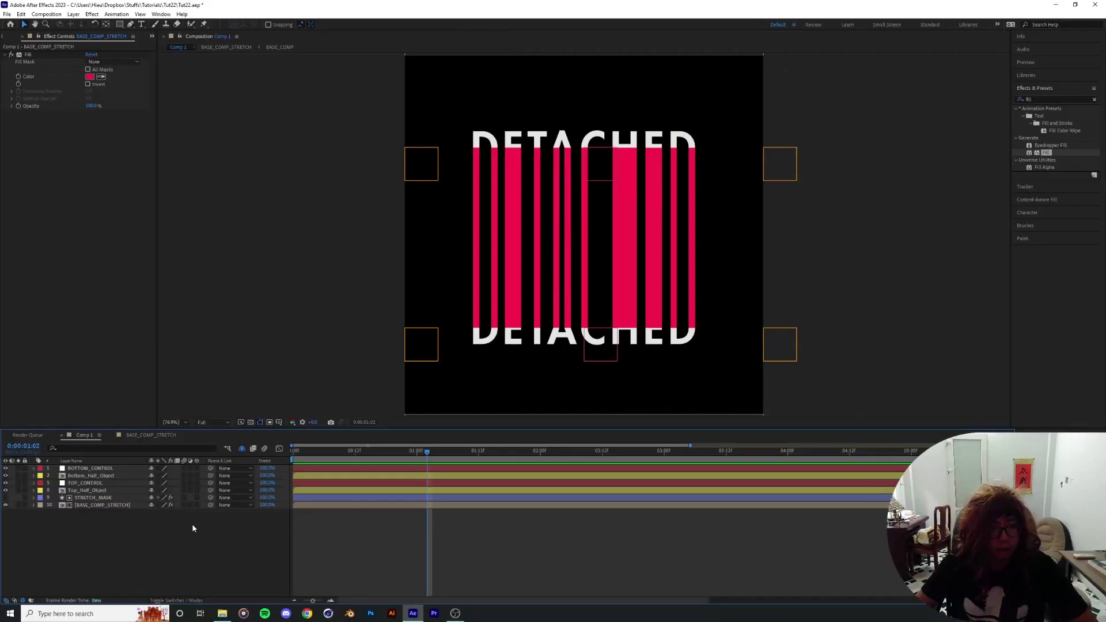
- Create a shape layer above BOTTOM_CONTROL and draw a wide ellipse about 1114 by 544 px centred on the composition
click(91, 469)
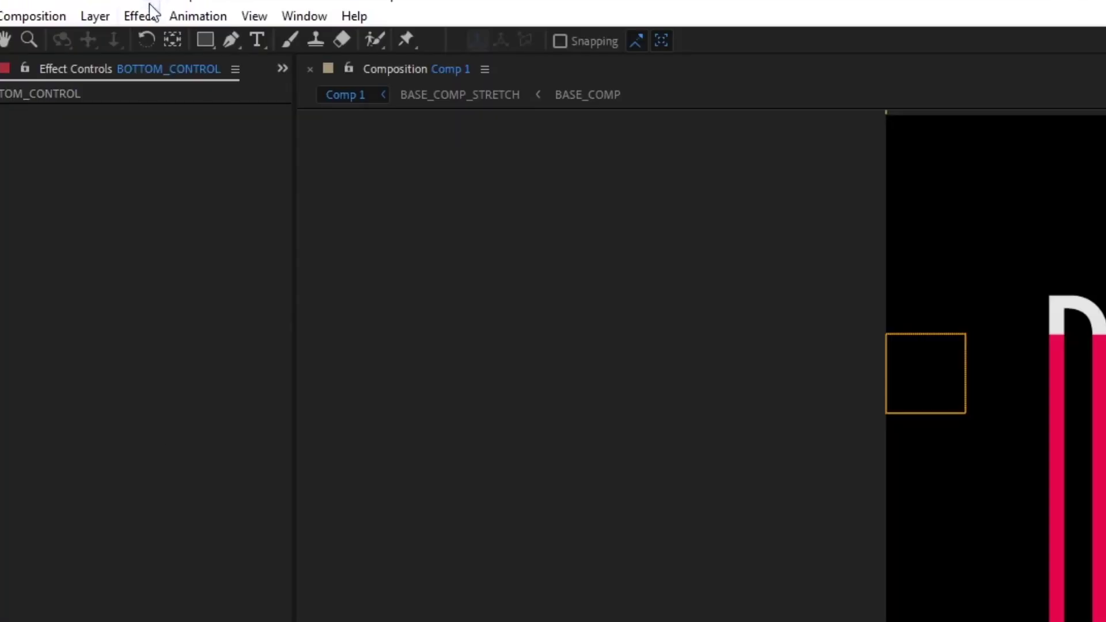
click(96, 17)
mouse_move(124, 40)
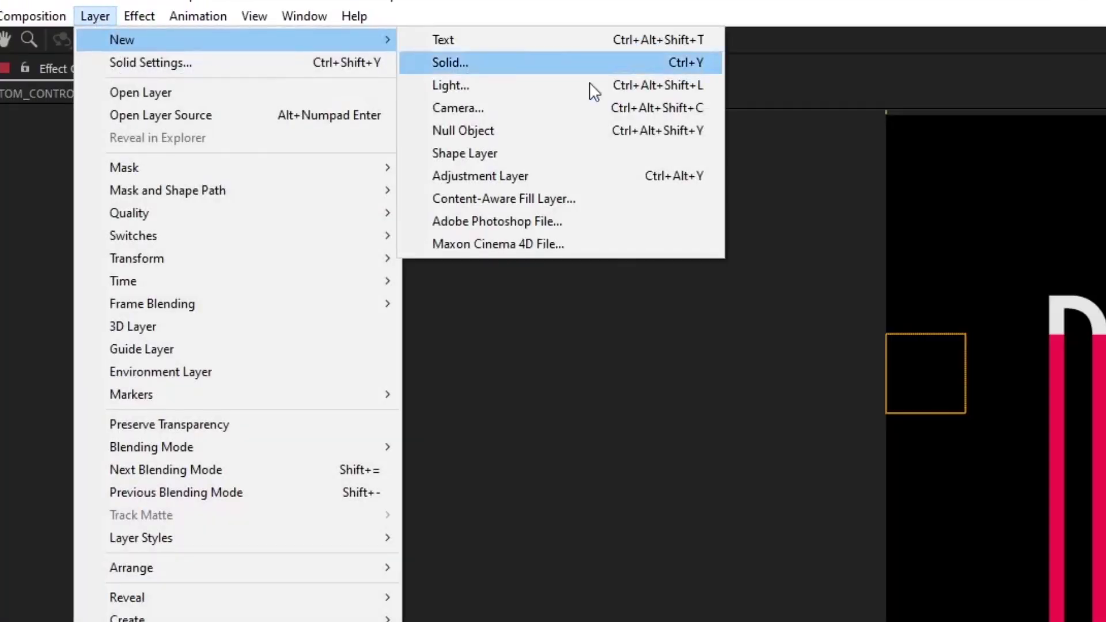
click(467, 154)
click(310, 39)
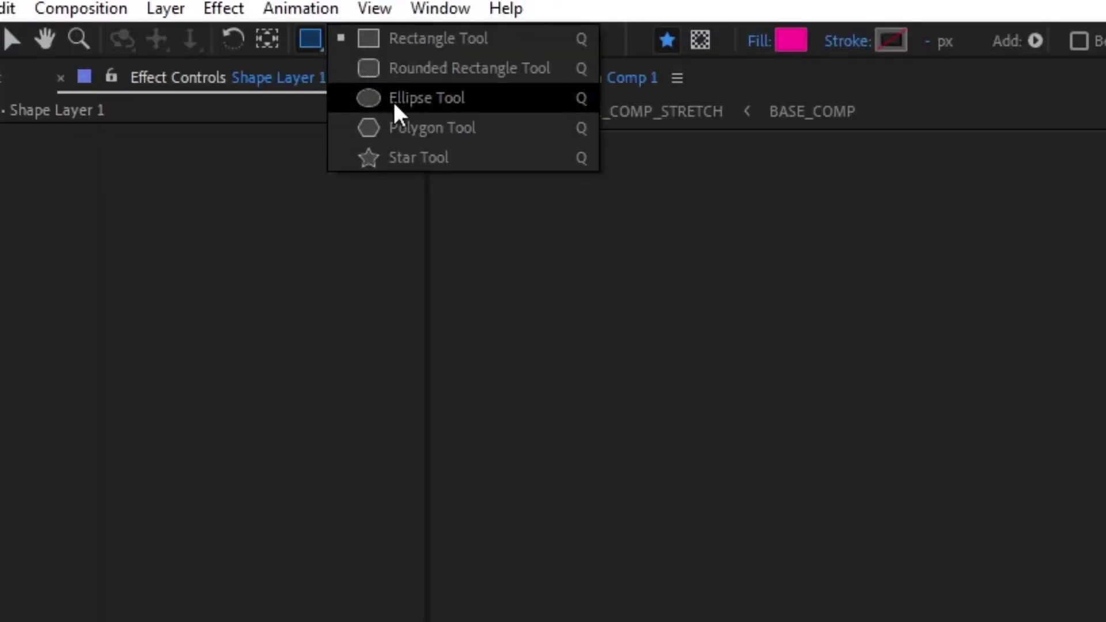
click(398, 104)
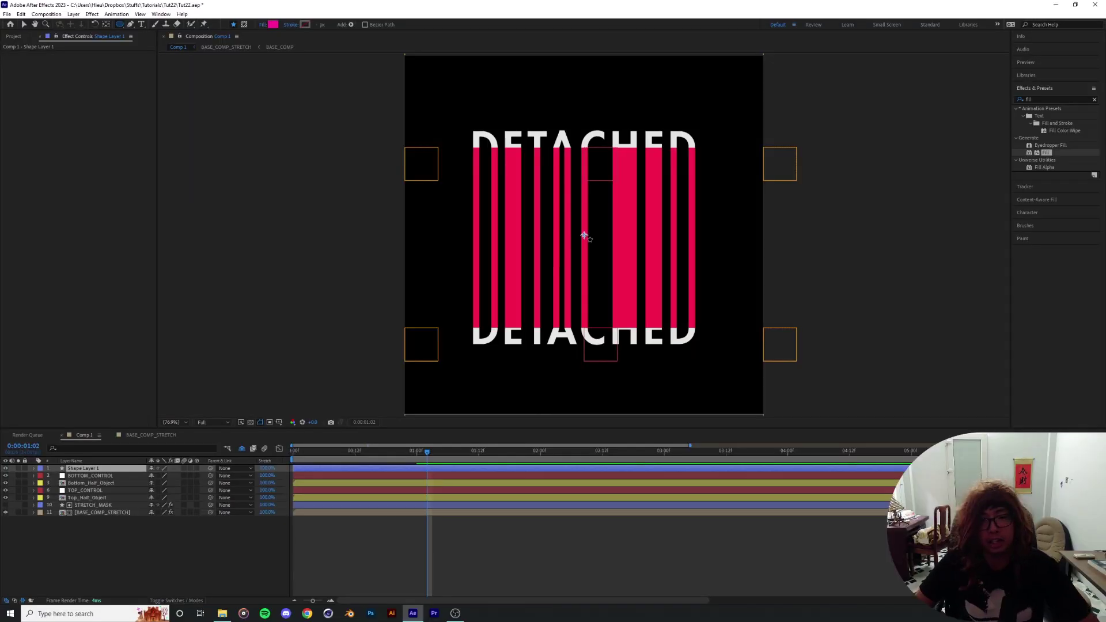
mouse_move(583, 235)
mouse_down()
mouse_move(754, 303)
mouse_move(768, 326)
mouse_up()
drag(427, 451, 494, 455)
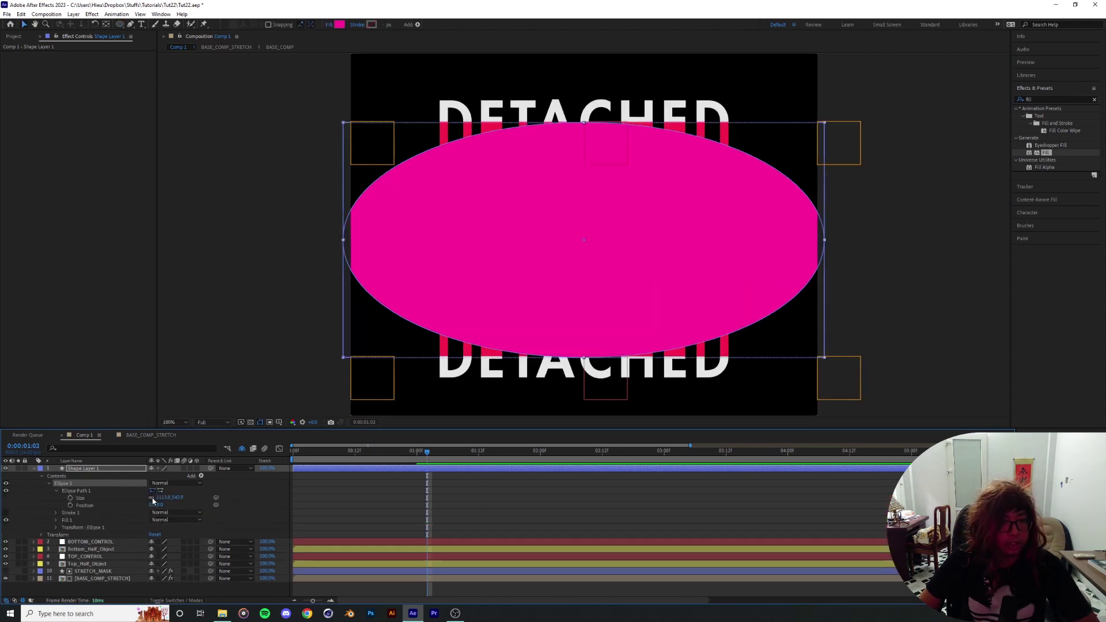
- Reduce the ellipse's size to about 830 by 408 px and briefly hide its layer to view the stripes beneath
drag(174, 497, 123, 502)
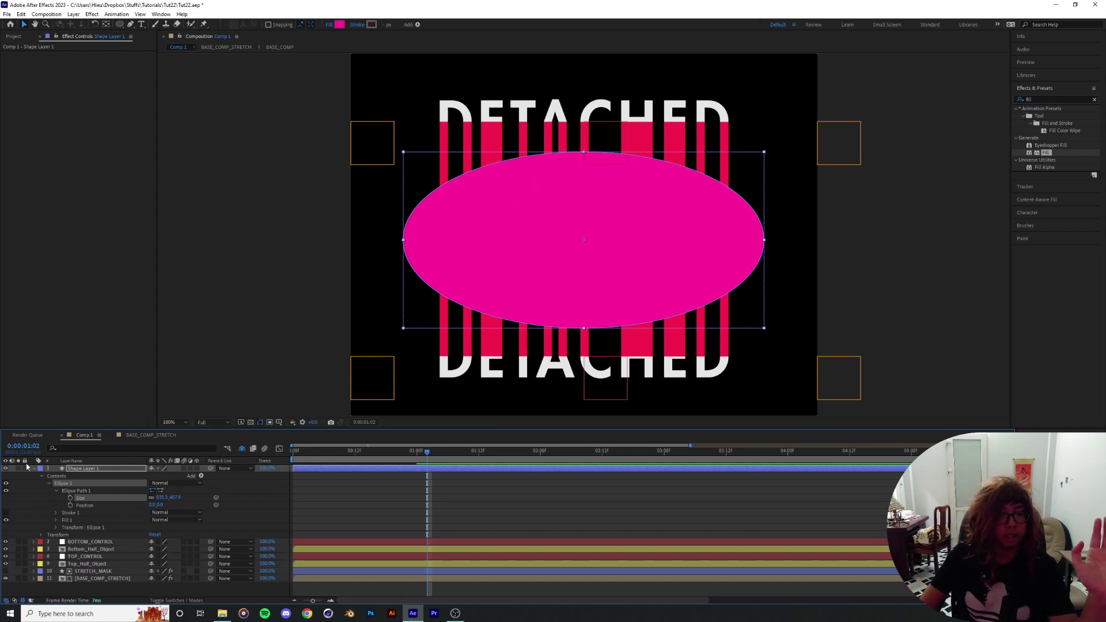
click(6, 468)
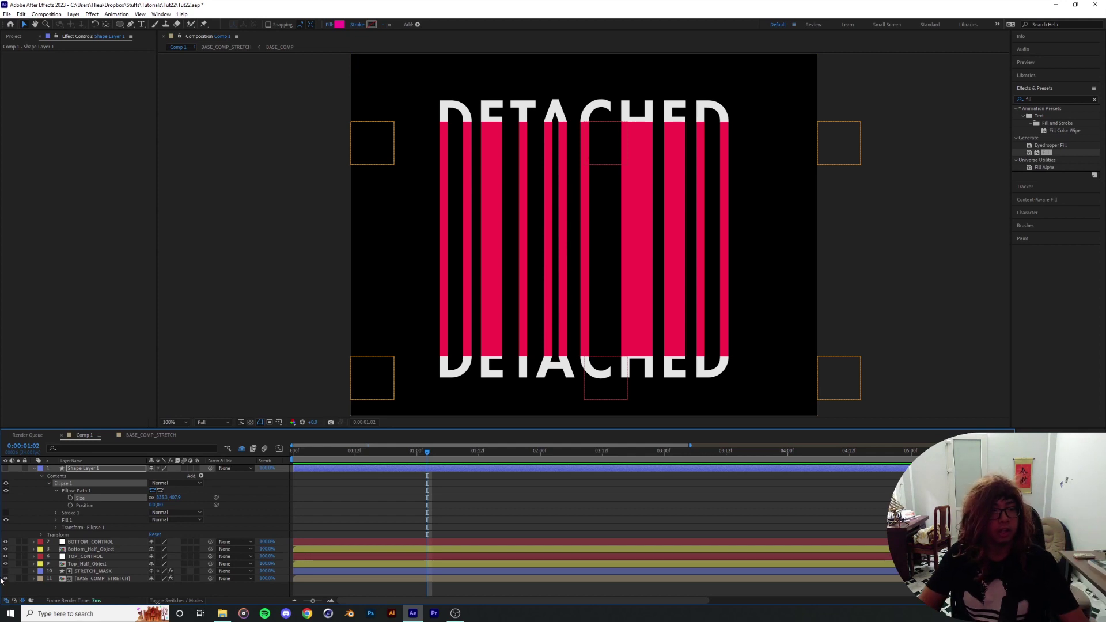
click(5, 469)
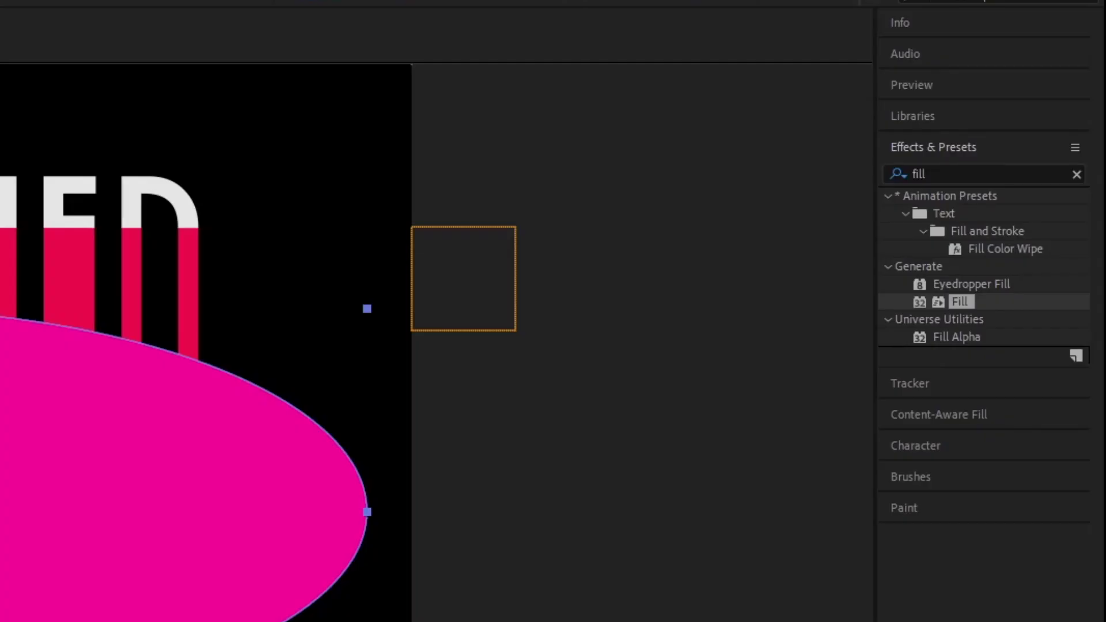
- Apply Fast Box Blur to the ellipse layer and raise its Blur Radius to about 49
click(914, 172)
text(blur)
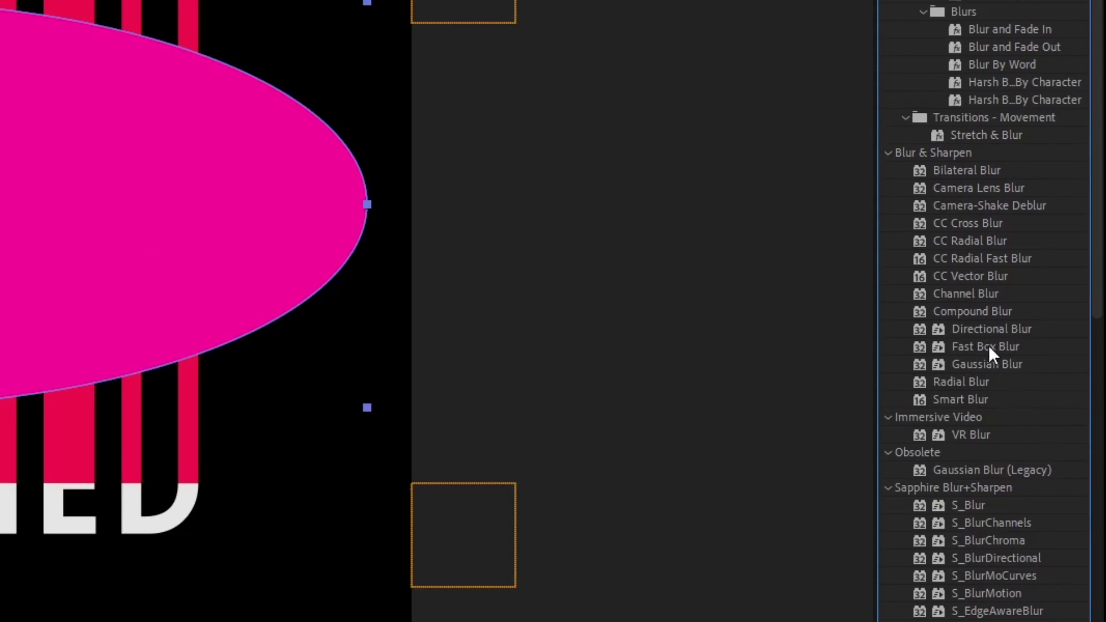
click(989, 346)
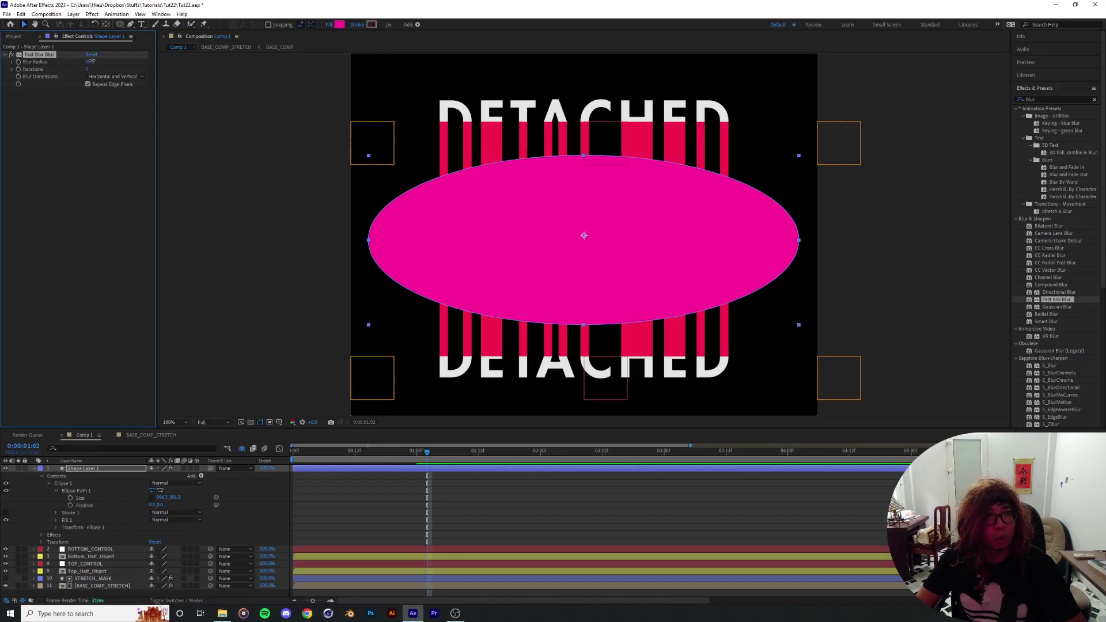
drag(89, 62, 105, 59)
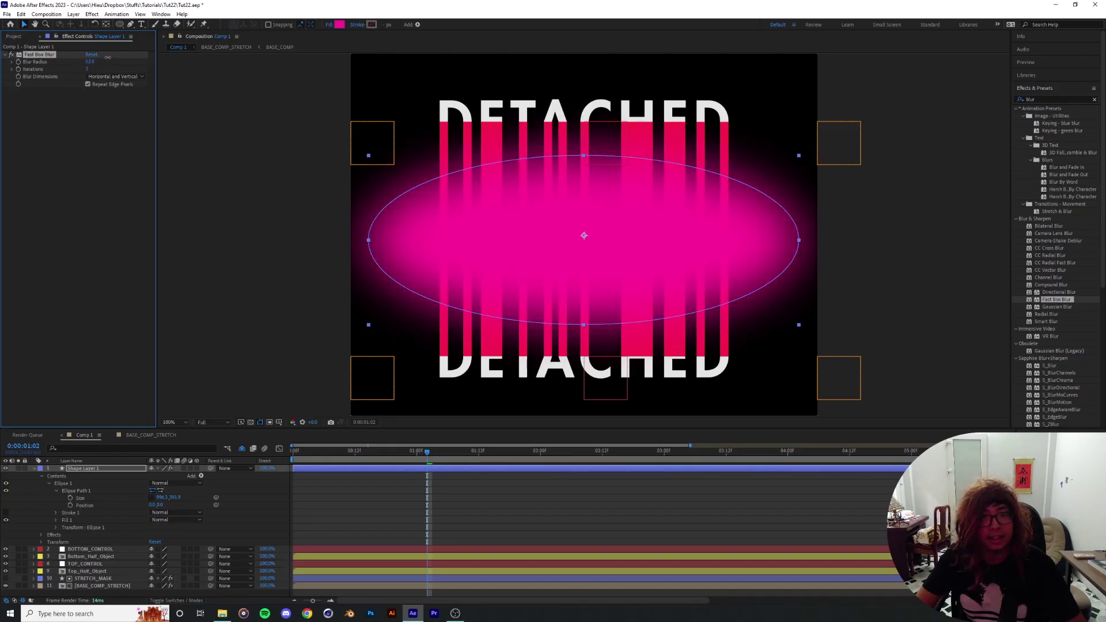
- Change the ellipse's shape fill colour to white
click(340, 25)
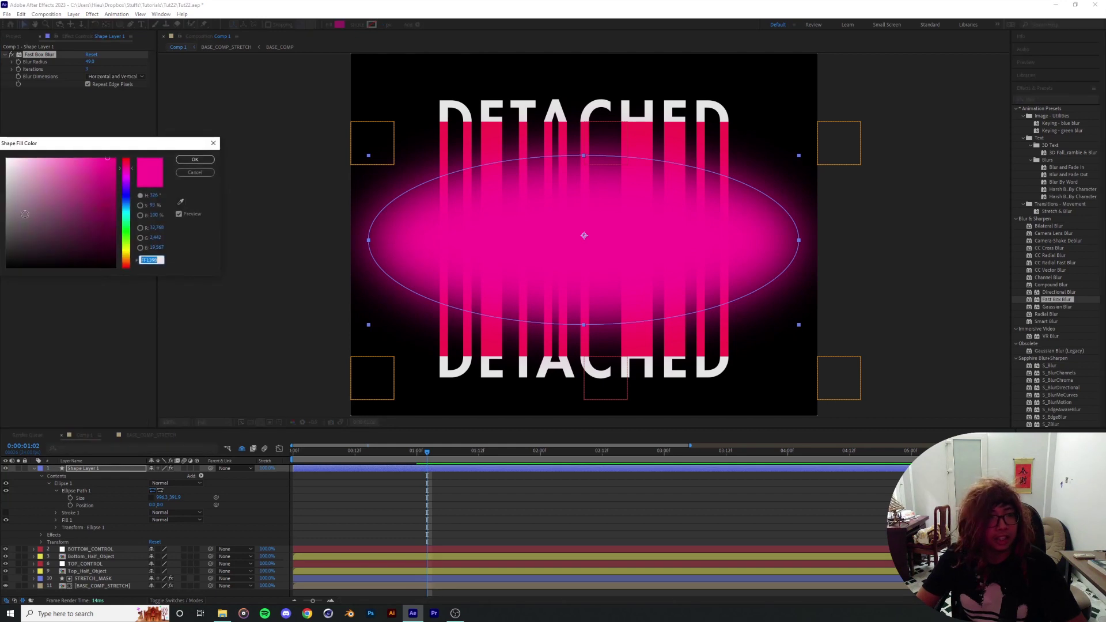
click(7, 159)
click(204, 162)
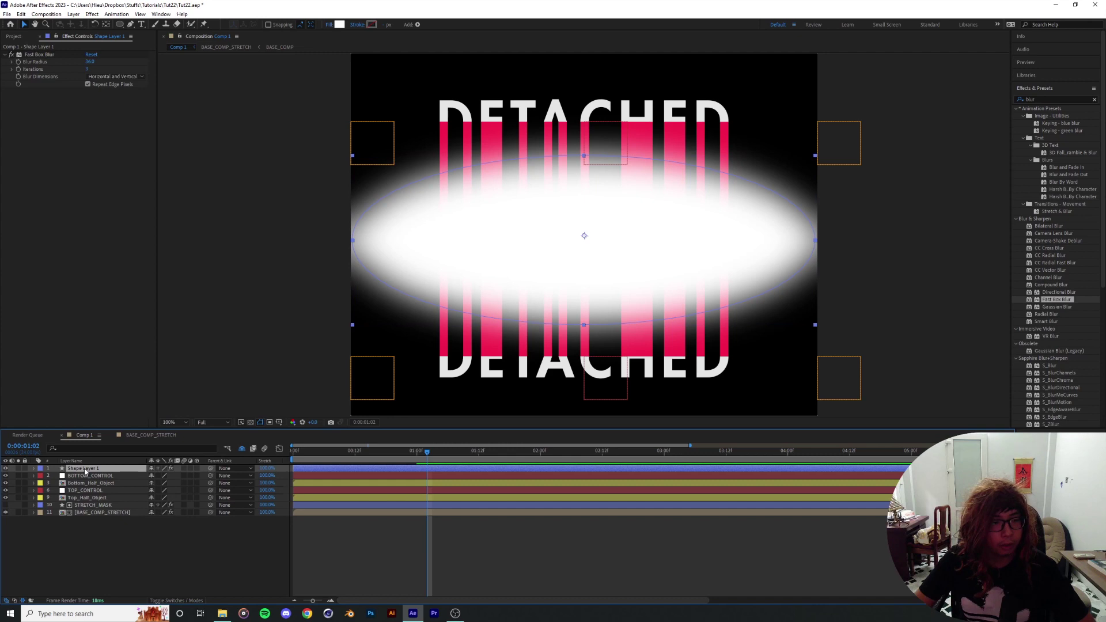
- Rename the ellipse's shape layer CHOKE_MATTE and hide it
key(Return)
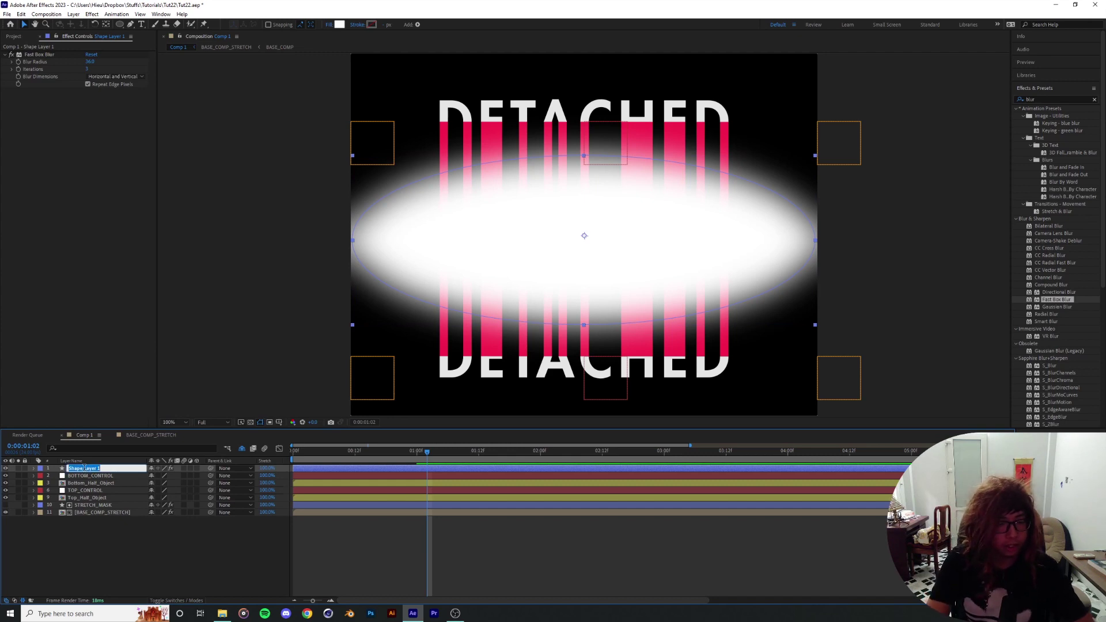
key(BackSpace)
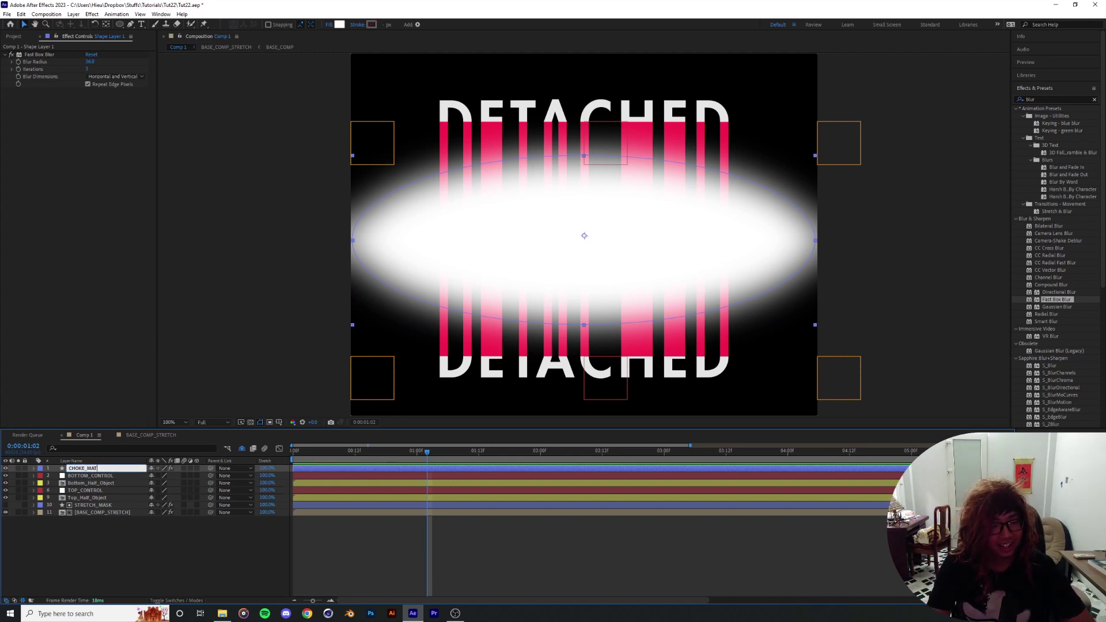
key(Return)
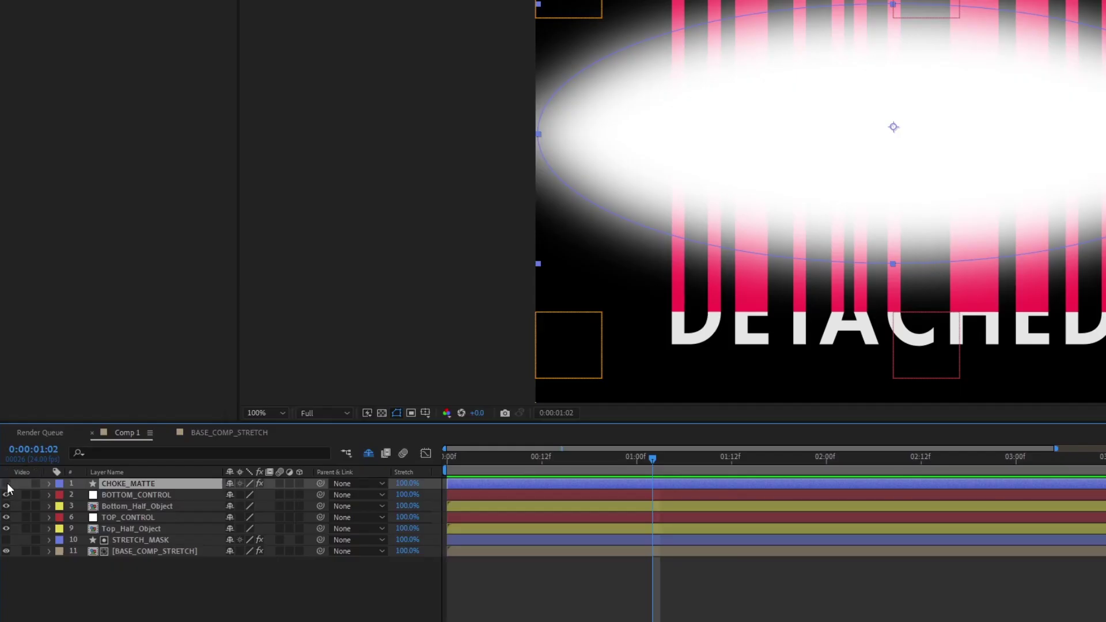
click(6, 484)
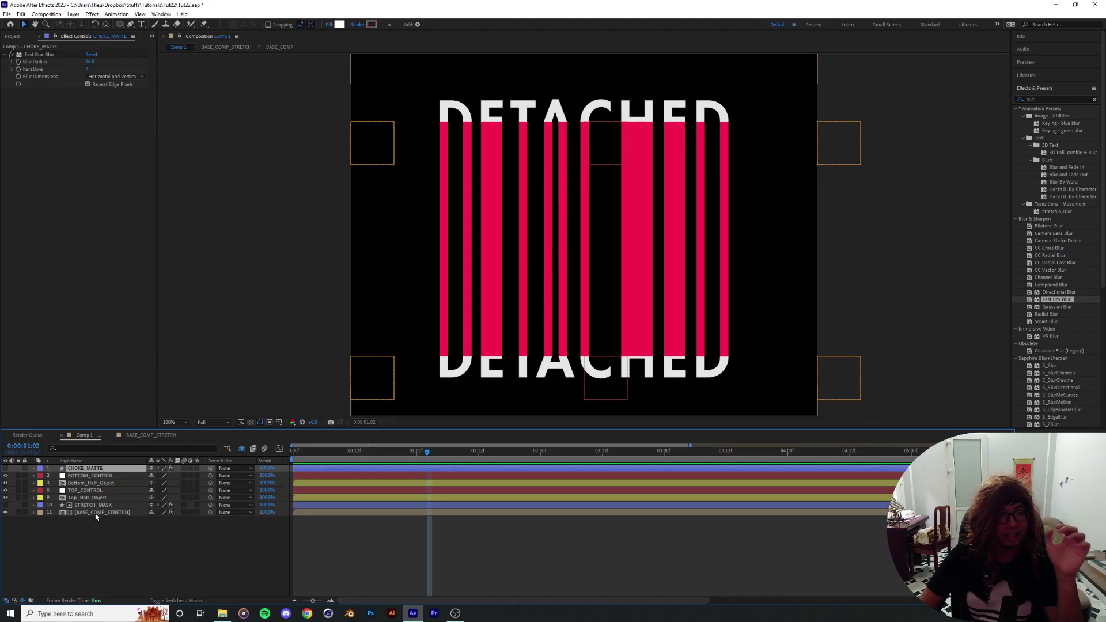
- Apply Camera Lens Blur to the BASE_COMP_STRETCH layer, checking which part of the artwork the layer shows
click(138, 552)
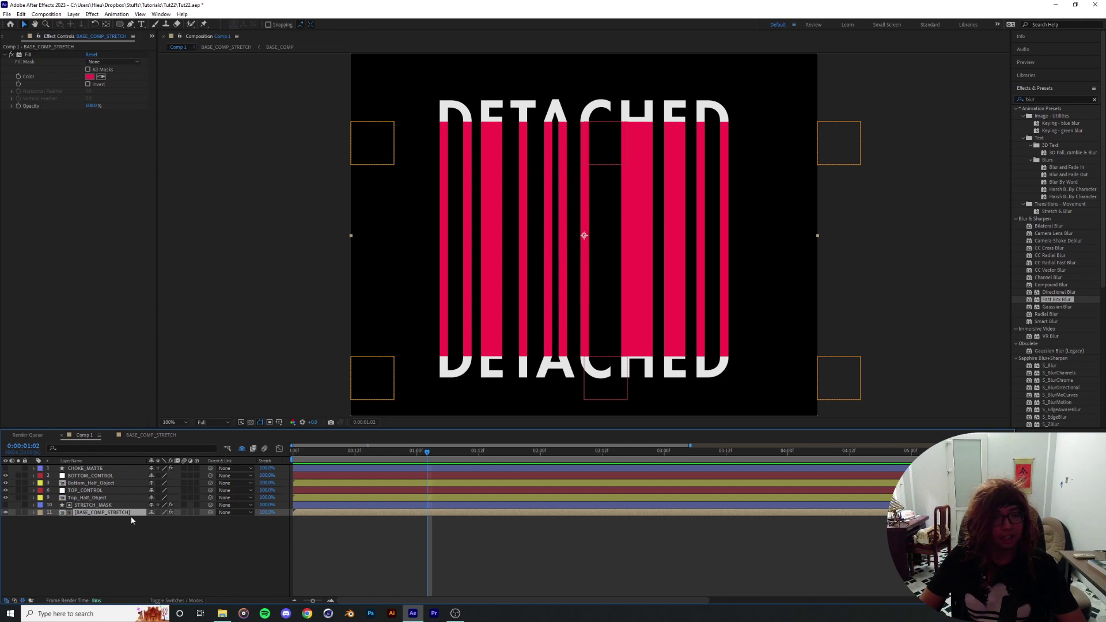
click(6, 513)
click(5, 513)
drag(1047, 98, 863, 102)
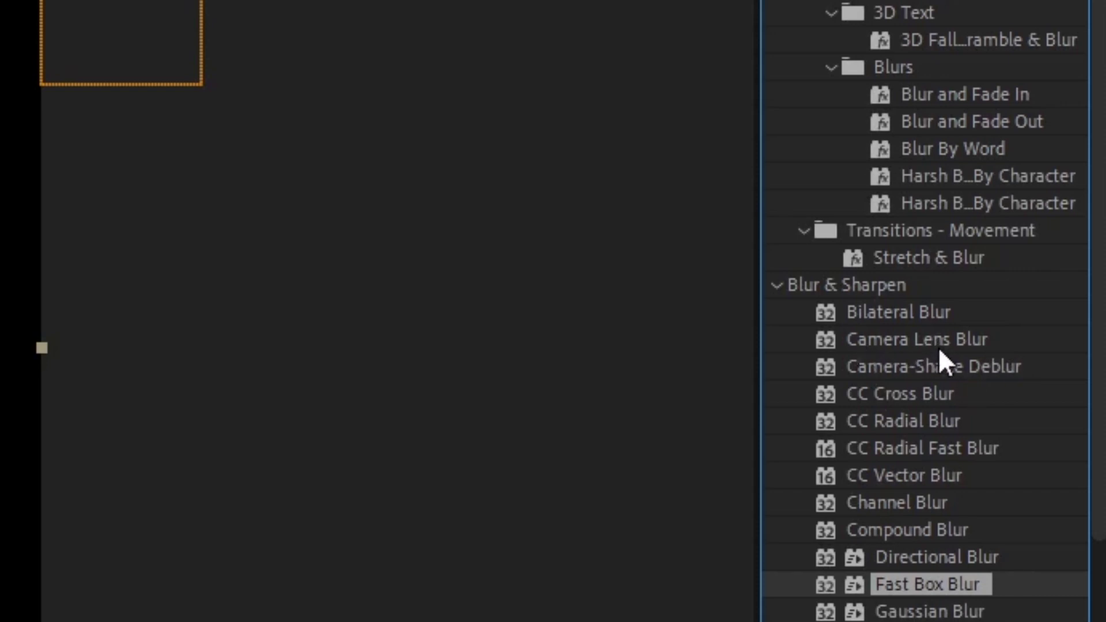
double_click(939, 348)
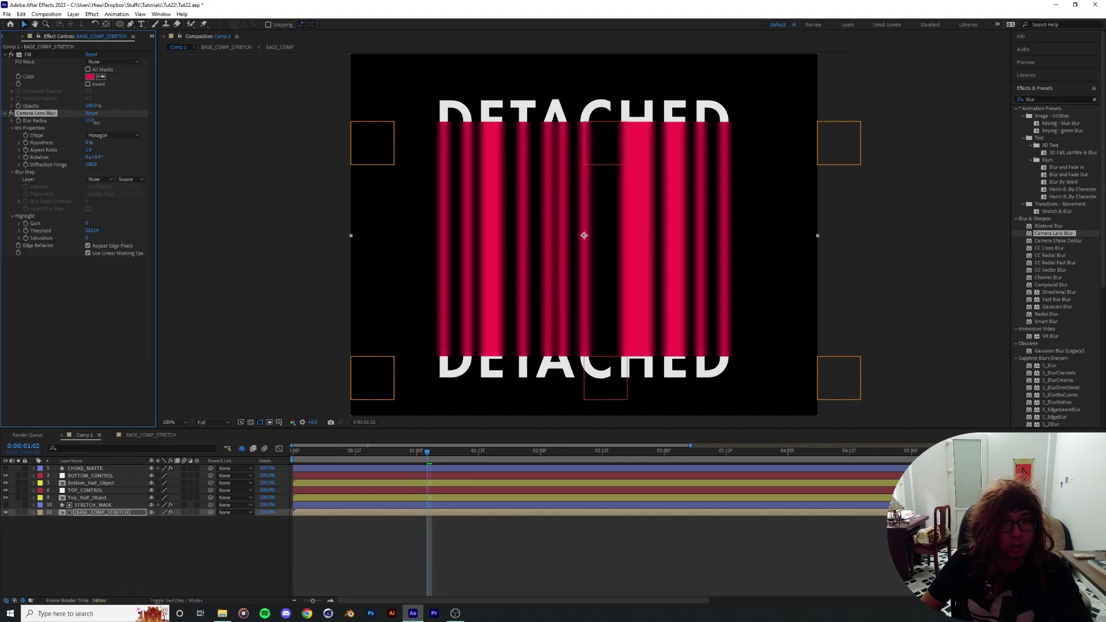
- Set the Camera Lens Blur's radius to 14 and use CHOKE_MATTE as its blur map layer
drag(96, 122, 98, 123)
click(95, 180)
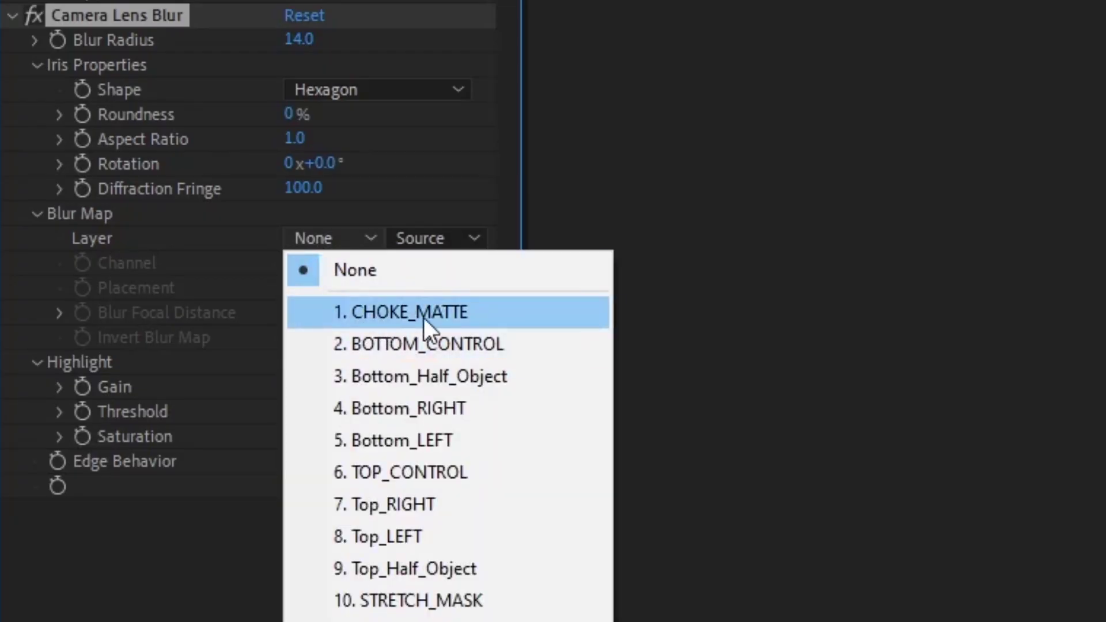
click(421, 315)
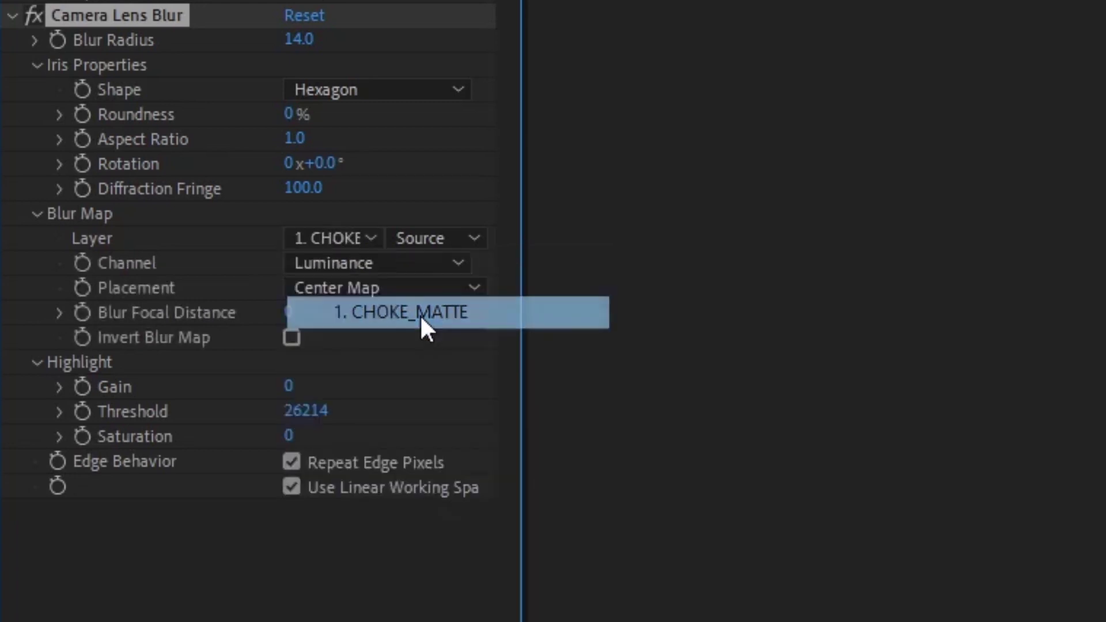
- Set the blur map to read CHOKE_MATTE's Effects & Masks and raise the Camera Lens Blur radius to about 21
click(443, 246)
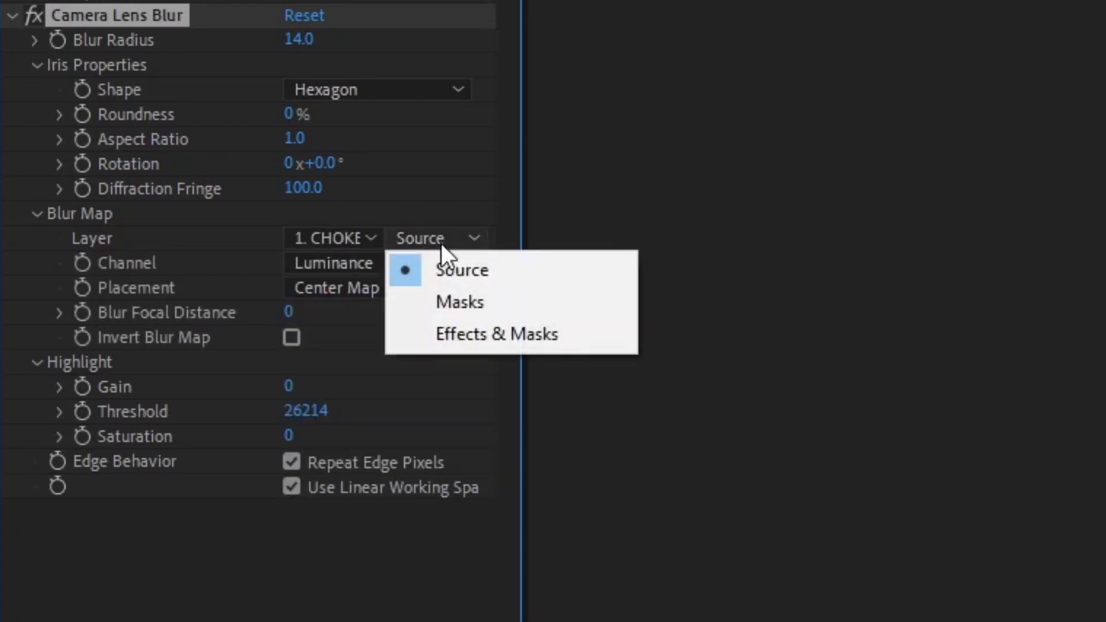
click(518, 335)
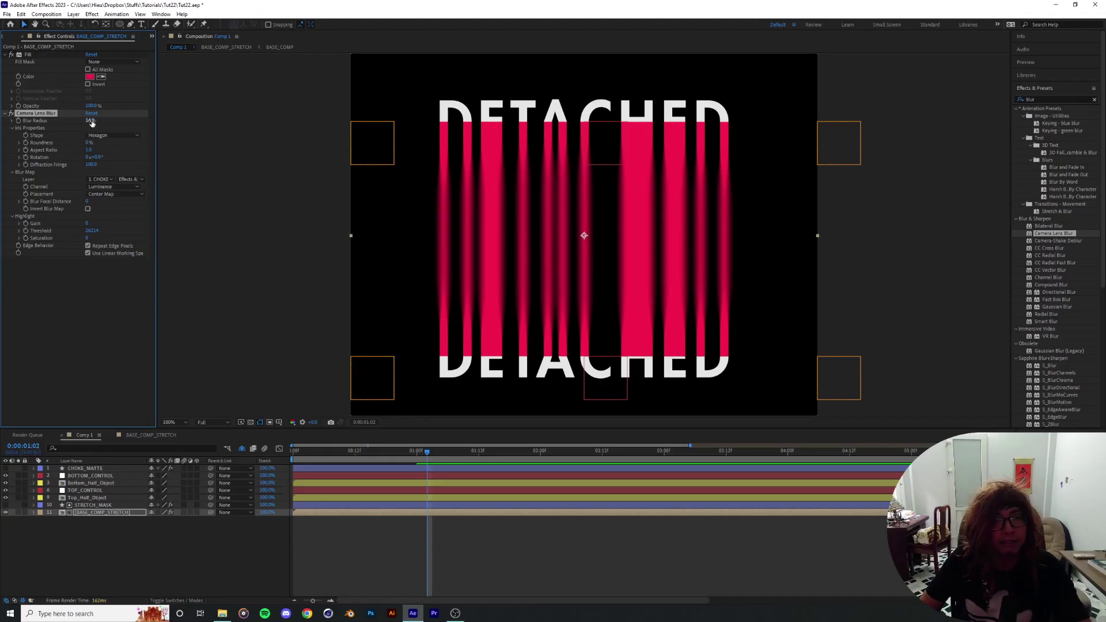
drag(94, 120, 93, 120)
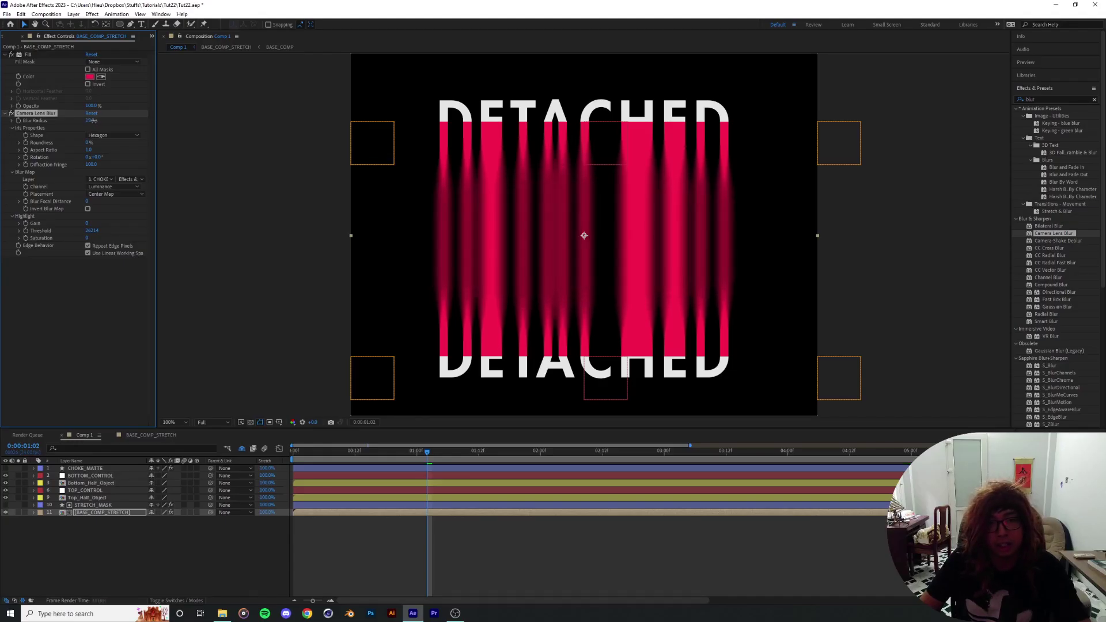
- Apply Simple Choker to BASE_COMP_STRETCH and set its Choke Matte to 1.00
click(1045, 100)
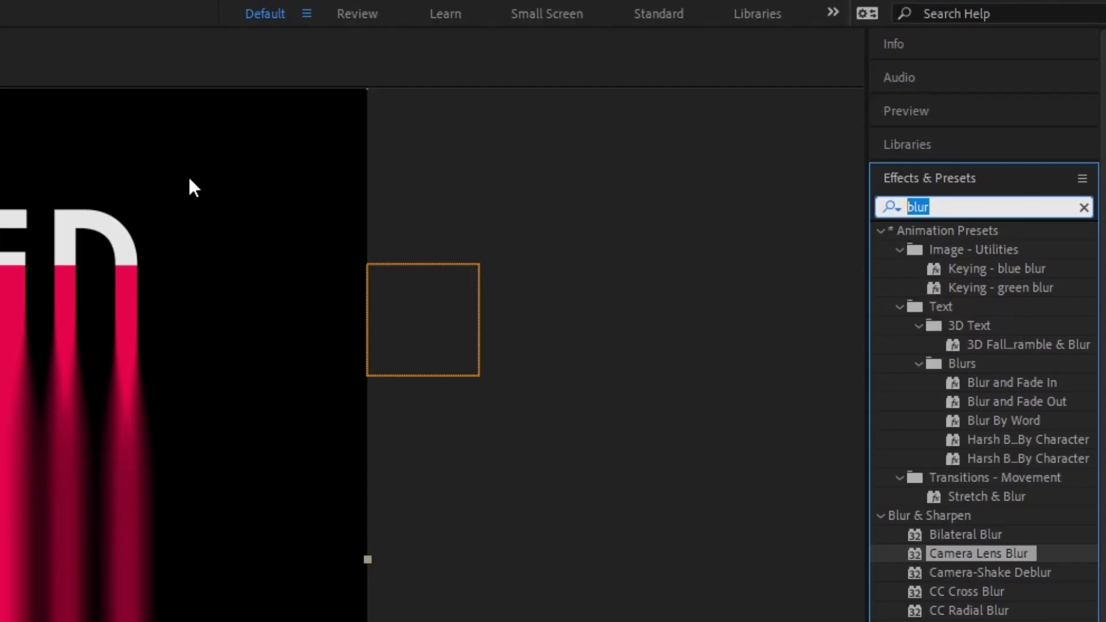
text(chok)
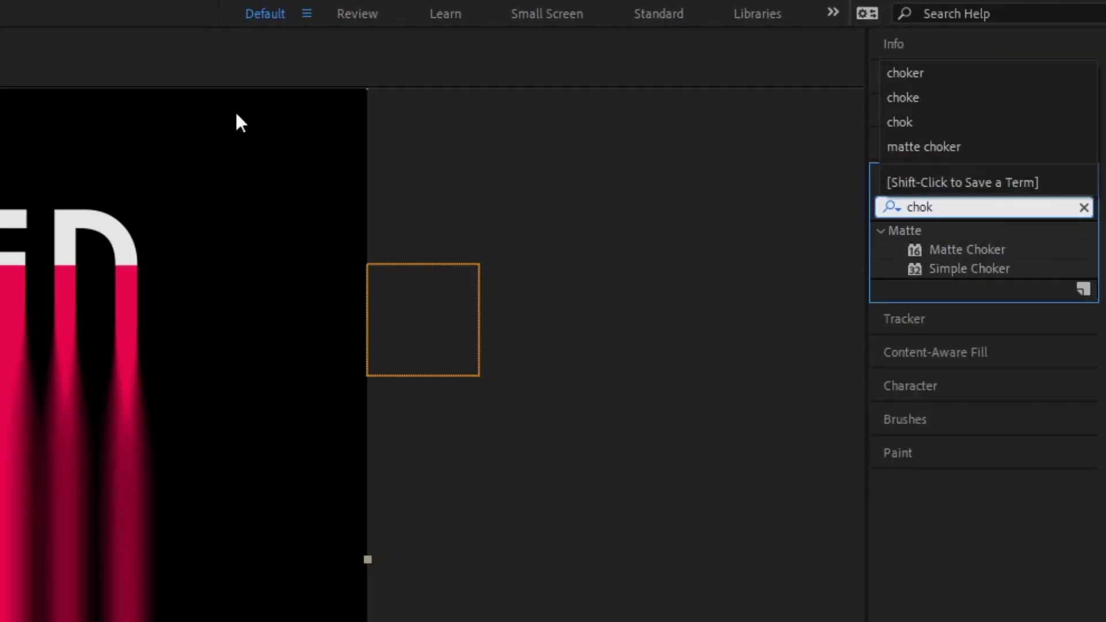
double_click(956, 273)
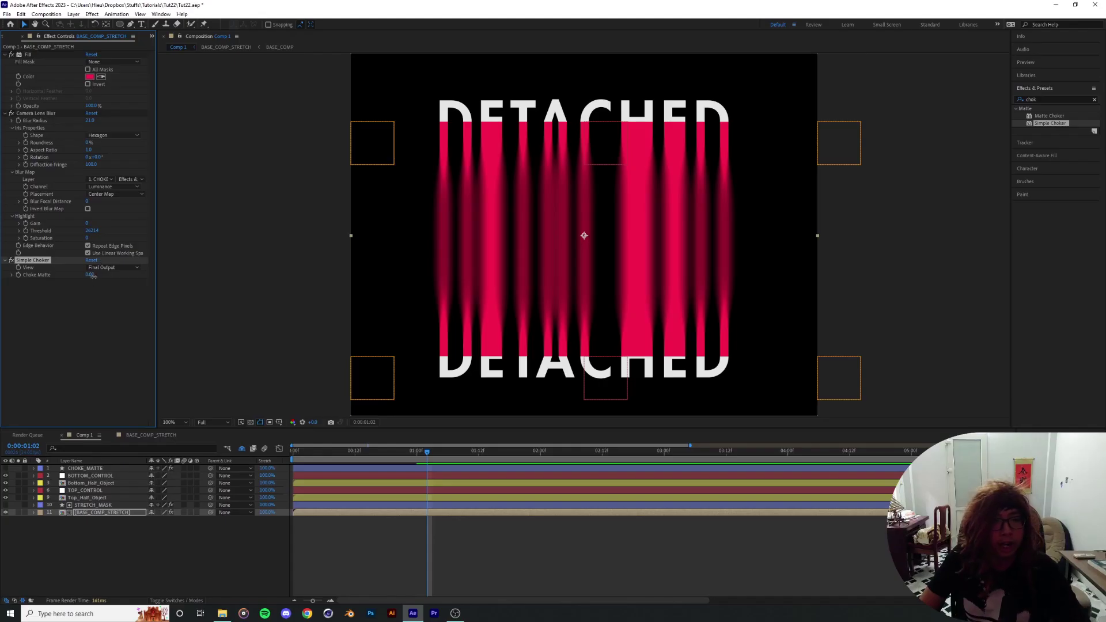
drag(92, 276, 98, 278)
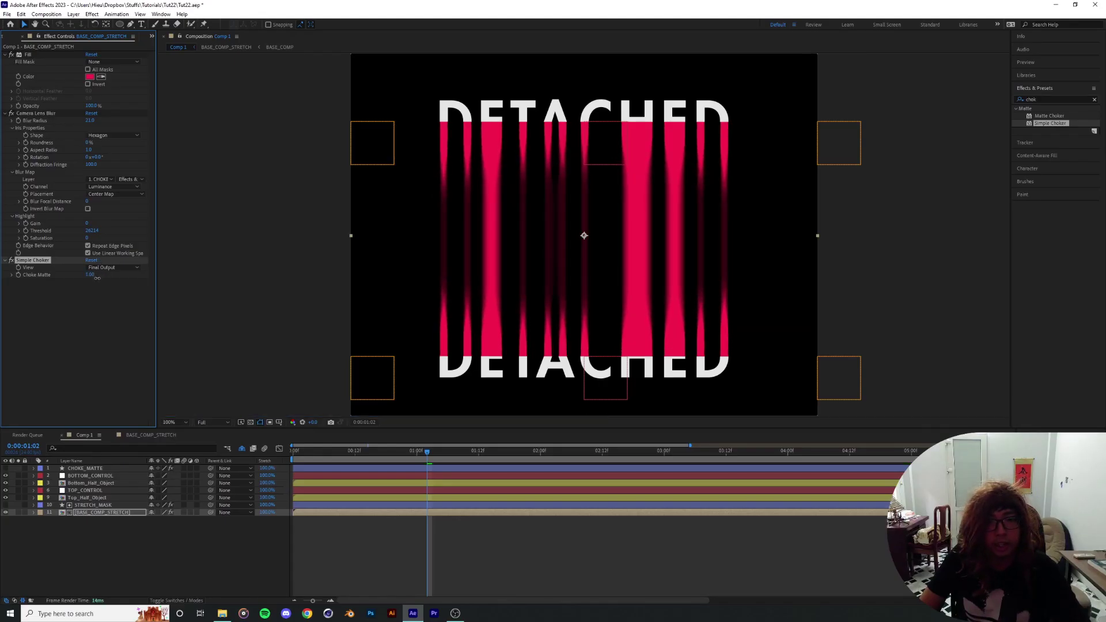
- Lower the Camera Lens Blur radius to 9 and readjust the Simple Choker's Choke Matte
click(86, 121)
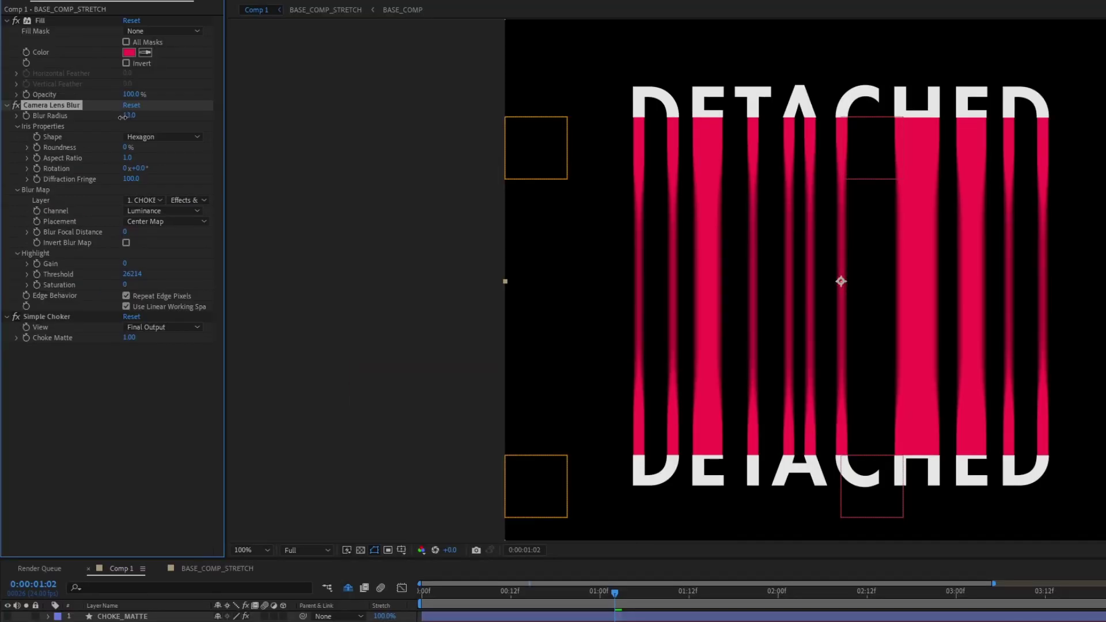
drag(130, 339, 136, 339)
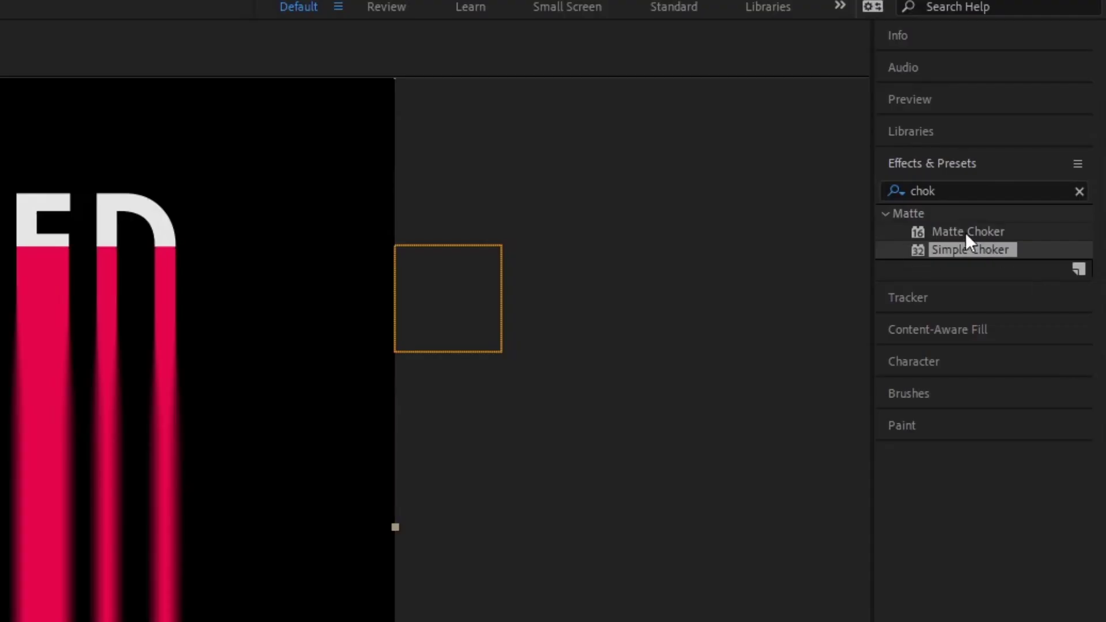
- Replace Simple Choker with Matte Choker, using Geometric Softness 1 of 5.6, Choke 1 of 110 and Gray Level Softness 1 of 4%
double_click(966, 233)
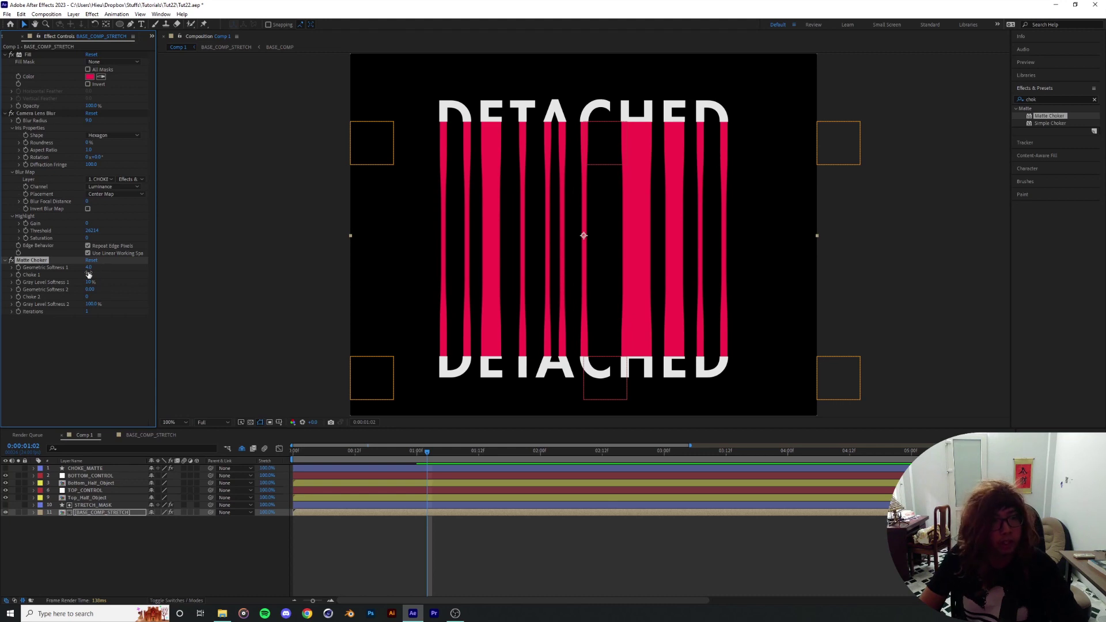
drag(88, 268, 175, 262)
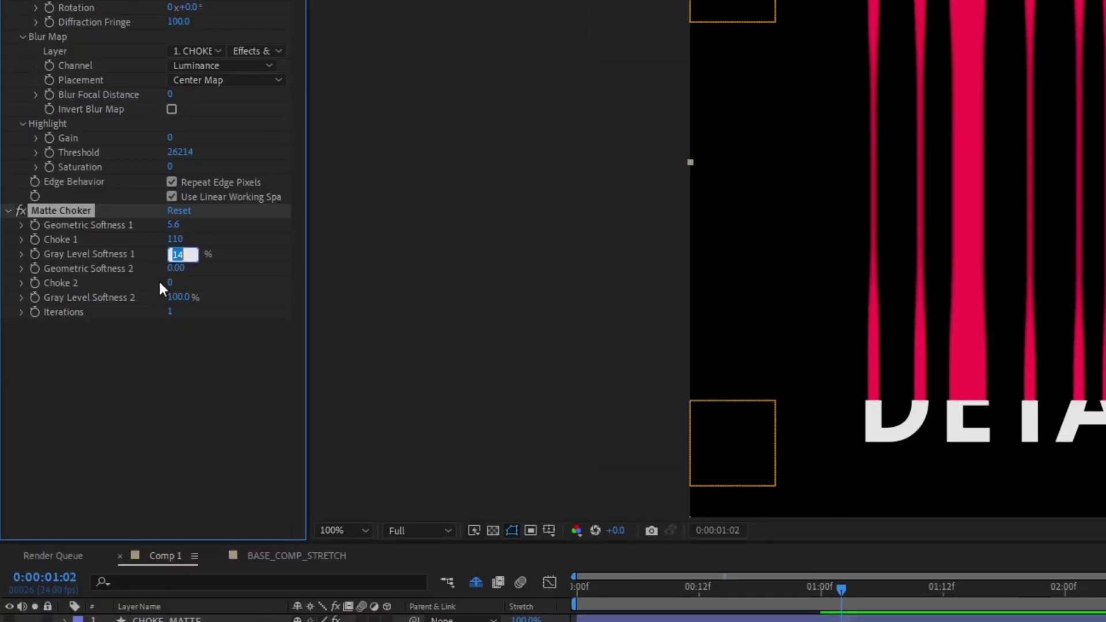
click(225, 272)
drag(179, 262, 169, 261)
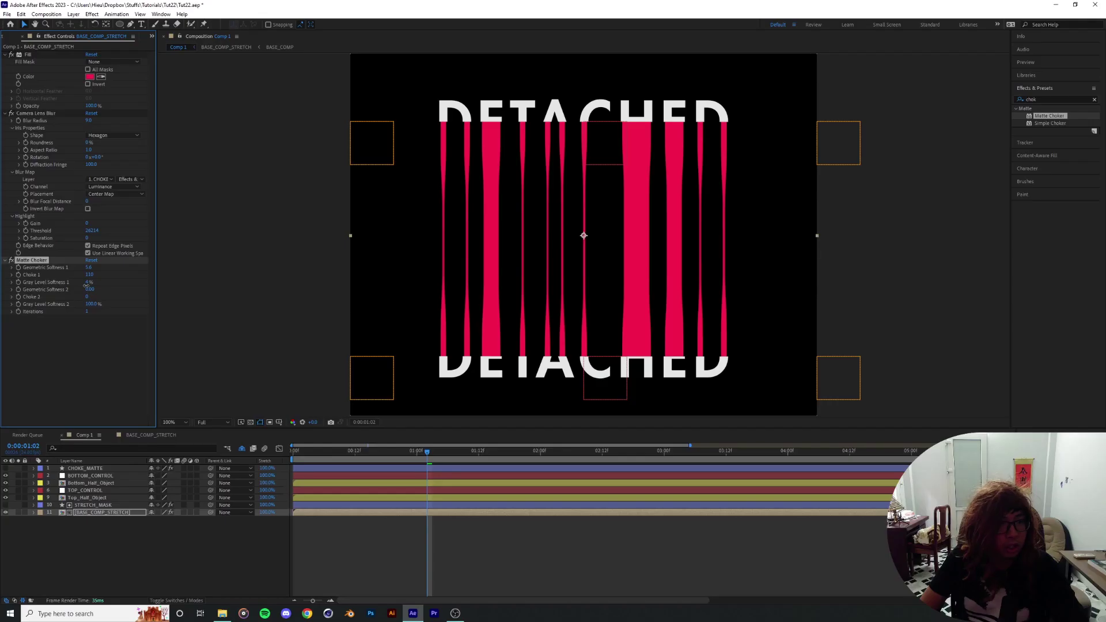
- Fine-tune the Matte Choker by reducing Geometric Softness 1 to 2.9 and adjusting Choke 1 until the stripes pinch thinly in the middle
drag(89, 275, 81, 276)
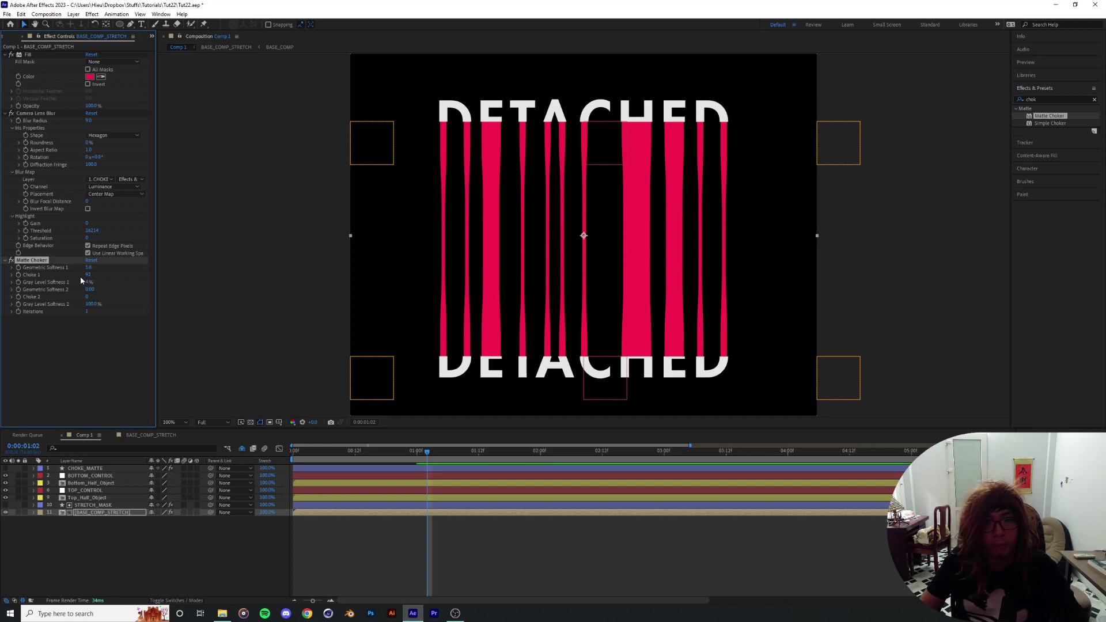
drag(90, 269, 84, 269)
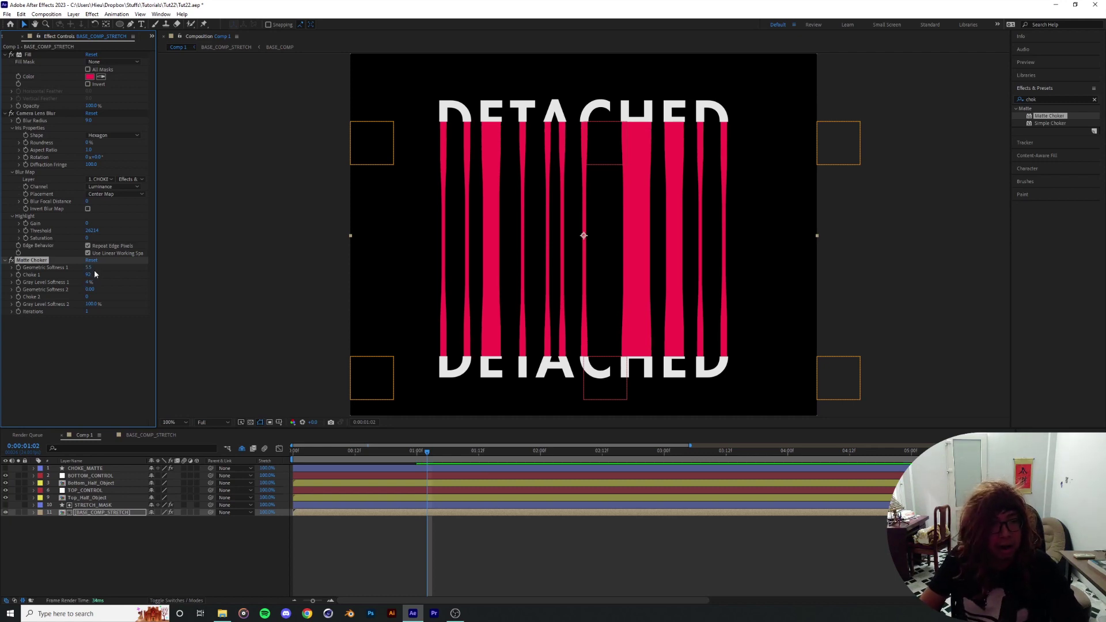
drag(81, 271, 80, 271)
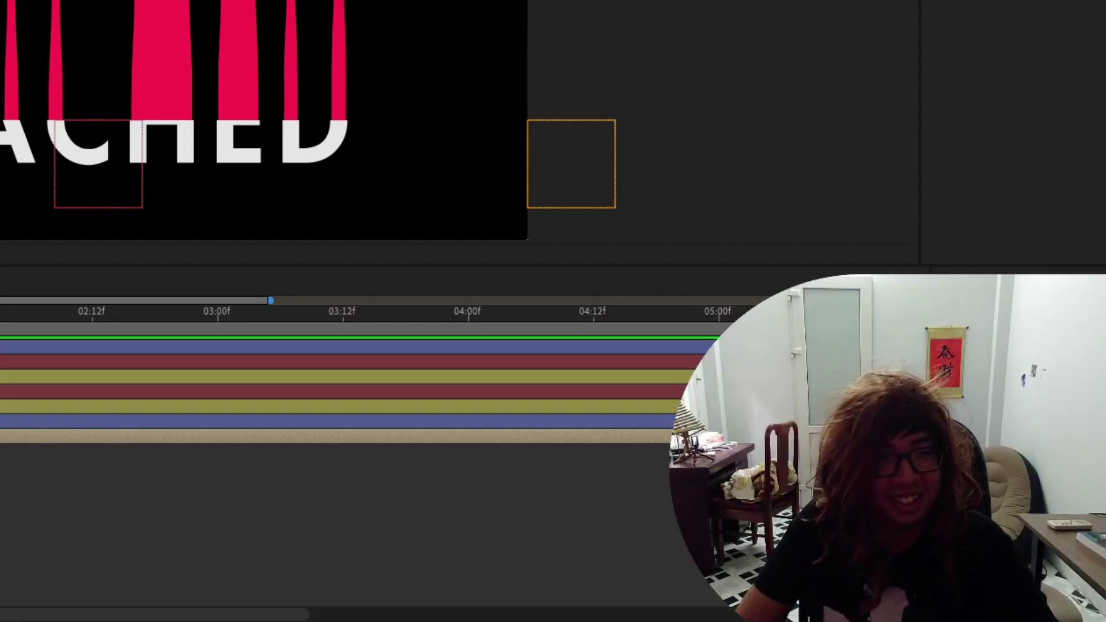
drag(87, 269, 92, 268)
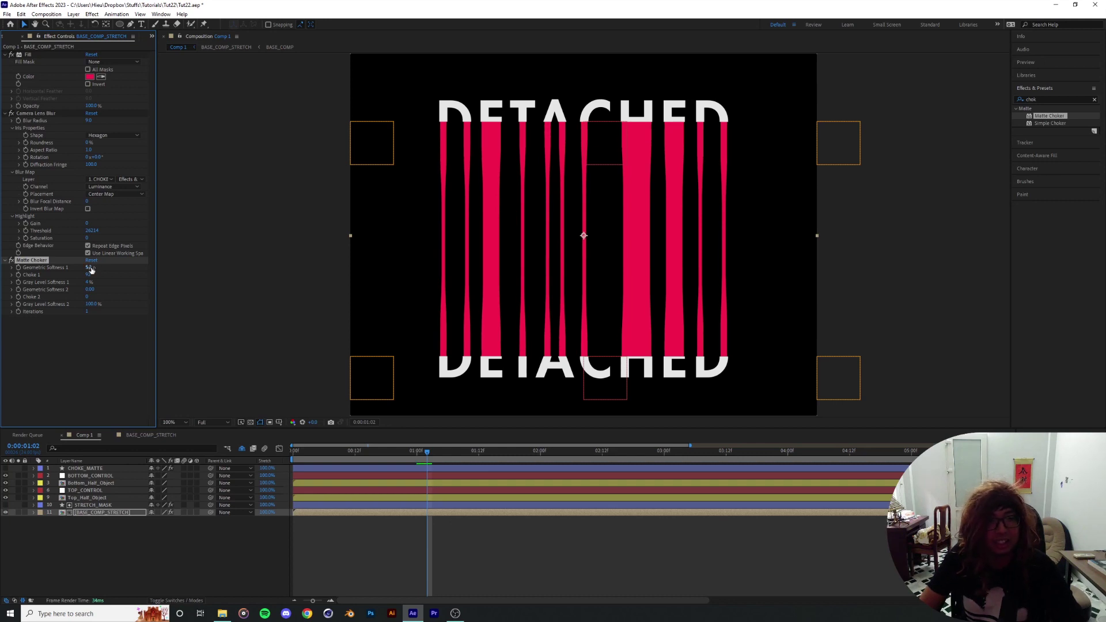
drag(98, 270, 87, 271)
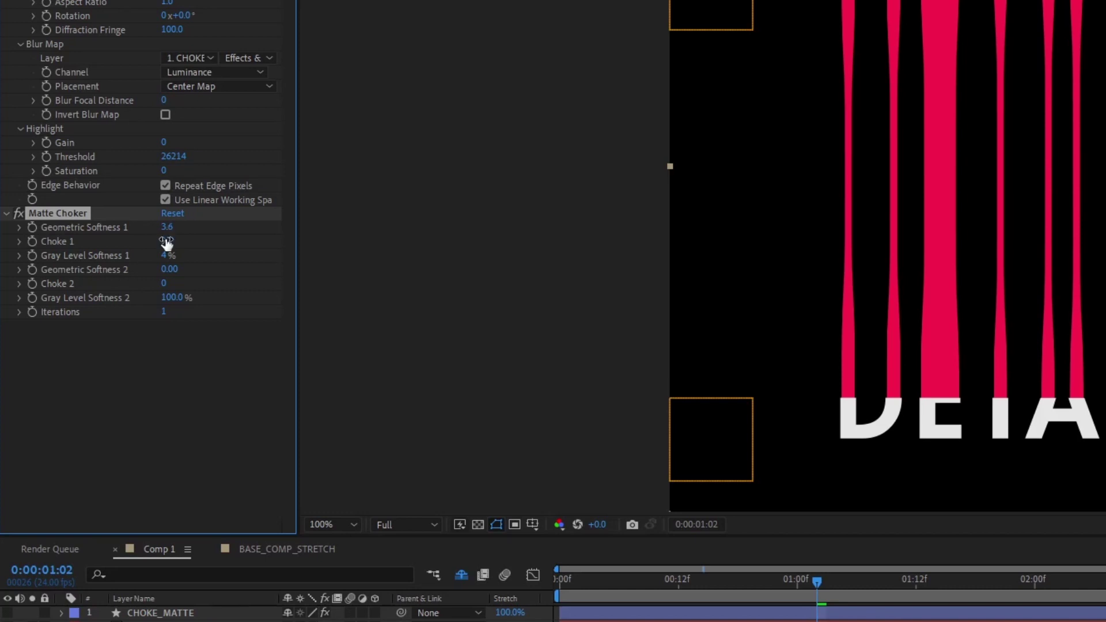
drag(165, 231, 161, 230)
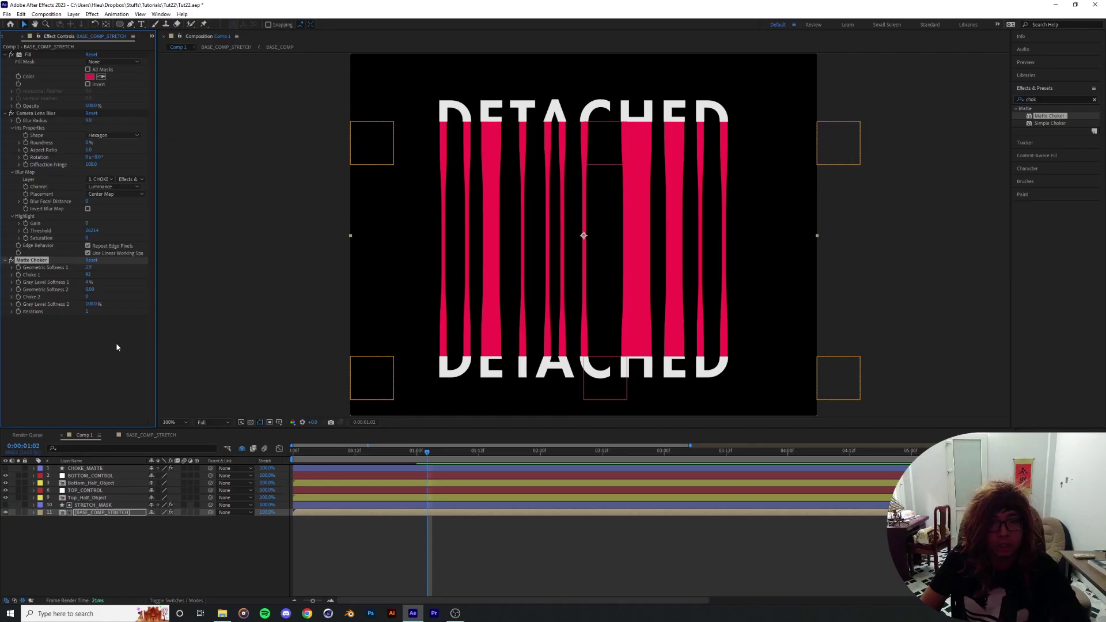
drag(88, 274, 101, 282)
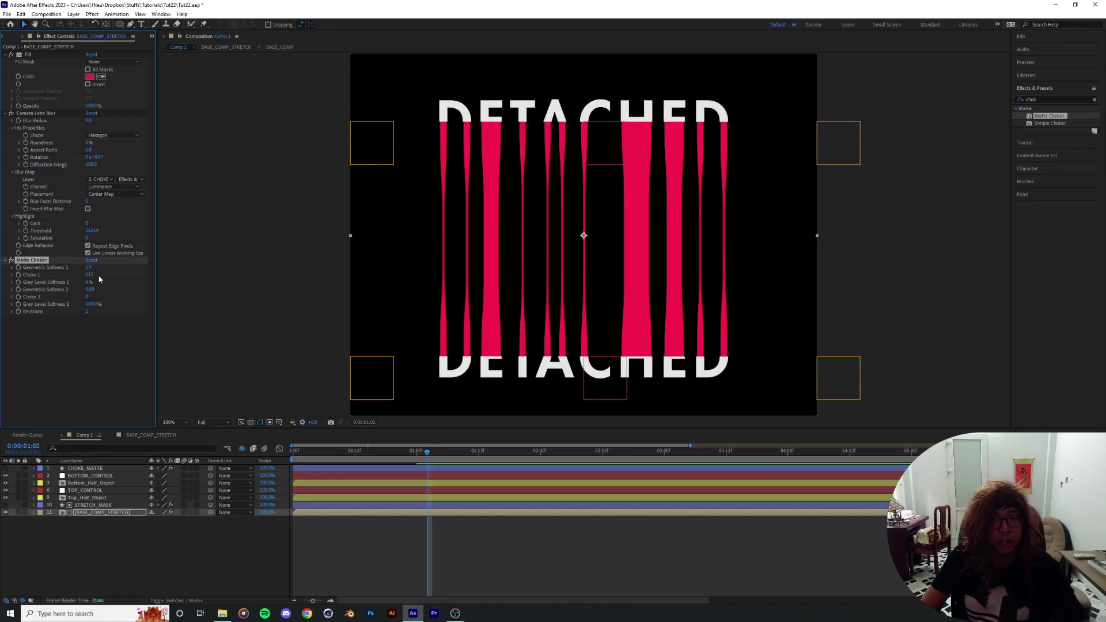
drag(89, 276, 94, 276)
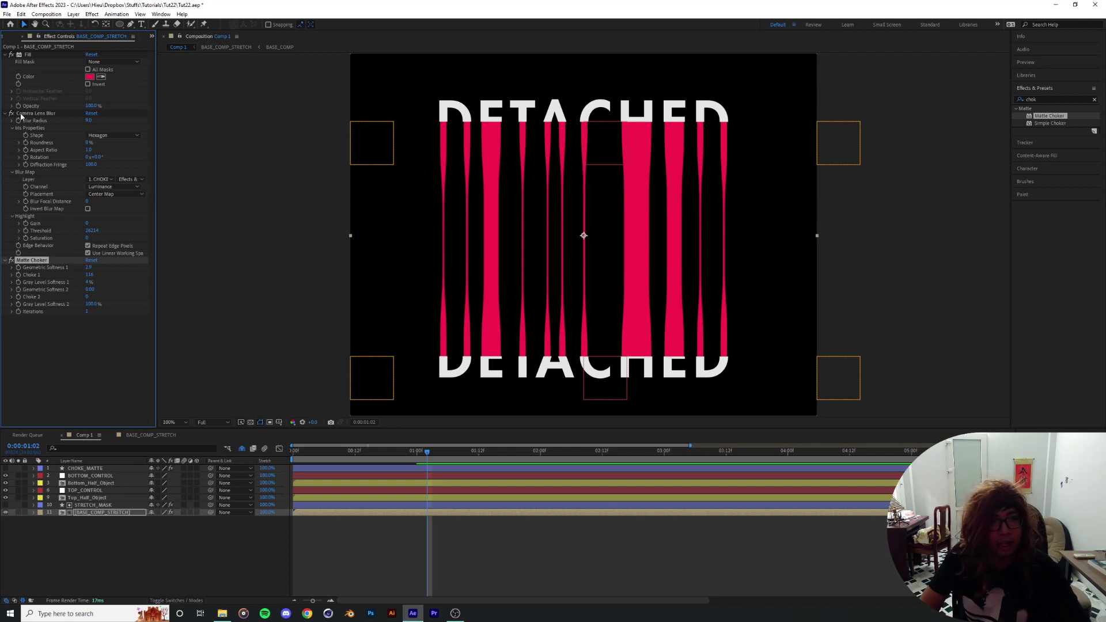
- Show CHOKE_MATTE briefly to check its soft ellipse over the stripes, hide it again and reselect BASE_COMP_STRETCH
click(6, 469)
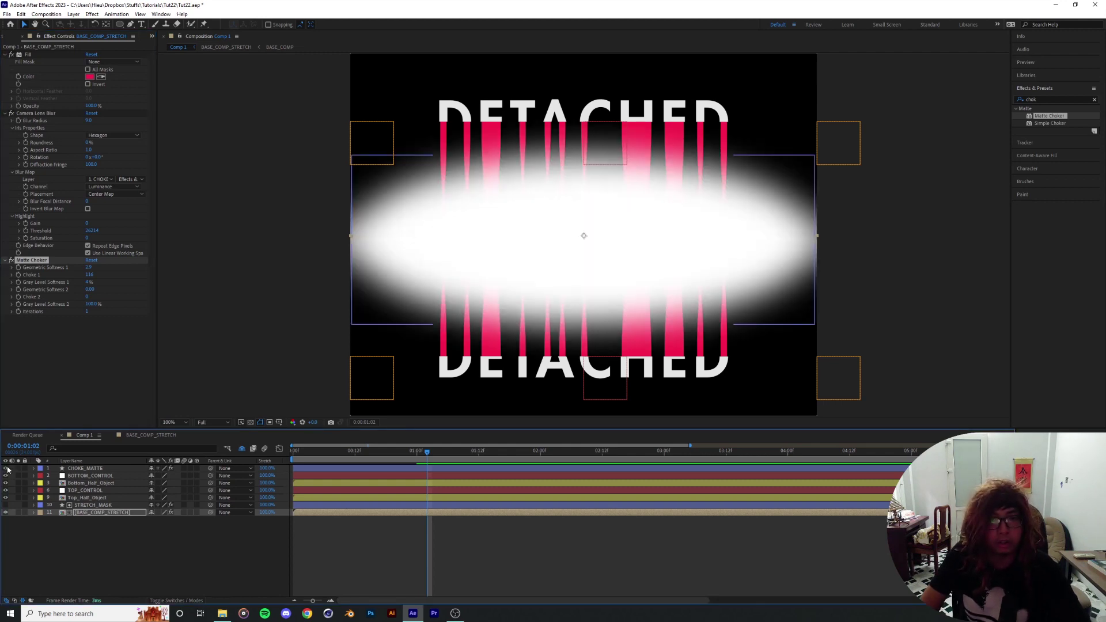
scroll(485, 227, up, 1)
scroll(518, 254, down, 1)
click(6, 468)
click(81, 512)
click(81, 513)
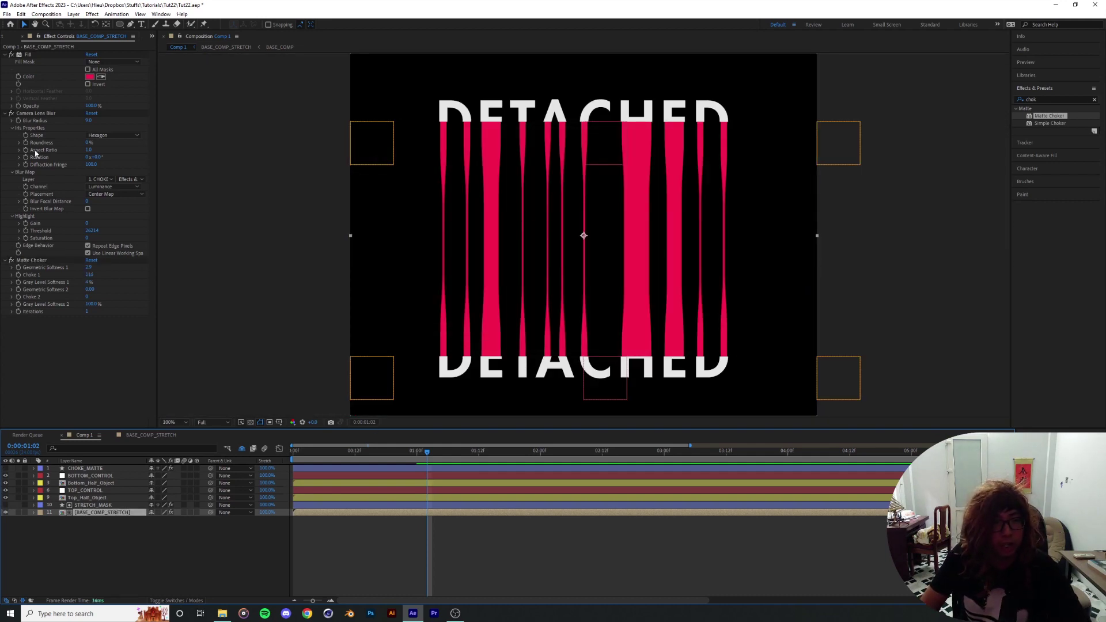
- At 0:00:00:15, set the Matte Choker's Choke 1 to 30, keyframe it and reveal the keyframes in the timeline
click(411, 453)
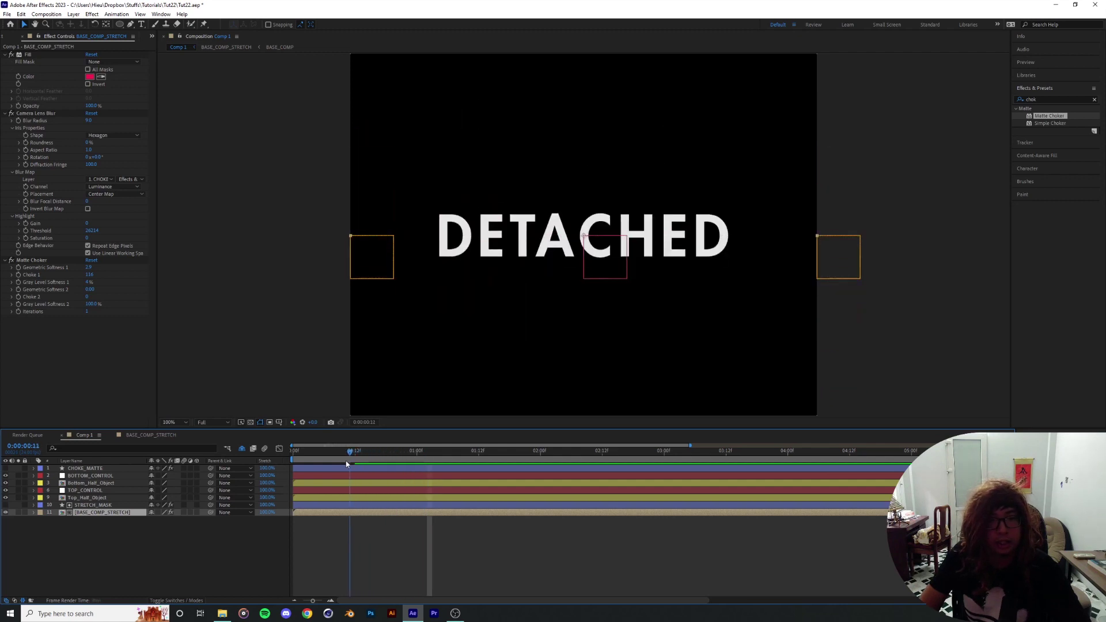
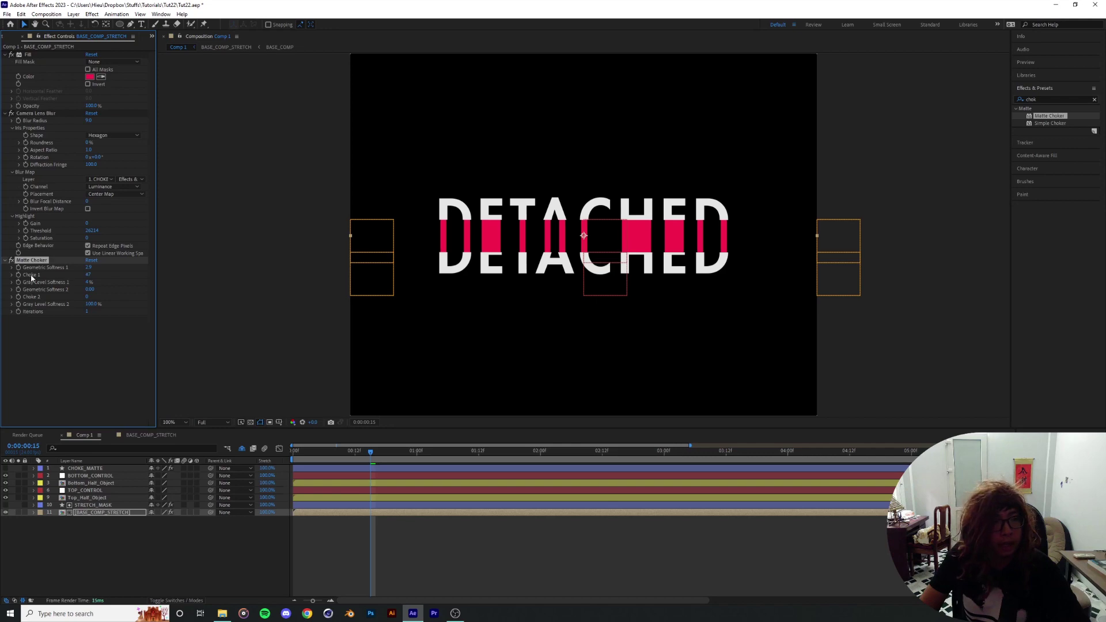
drag(82, 277, 80, 276)
click(87, 275)
key(Return)
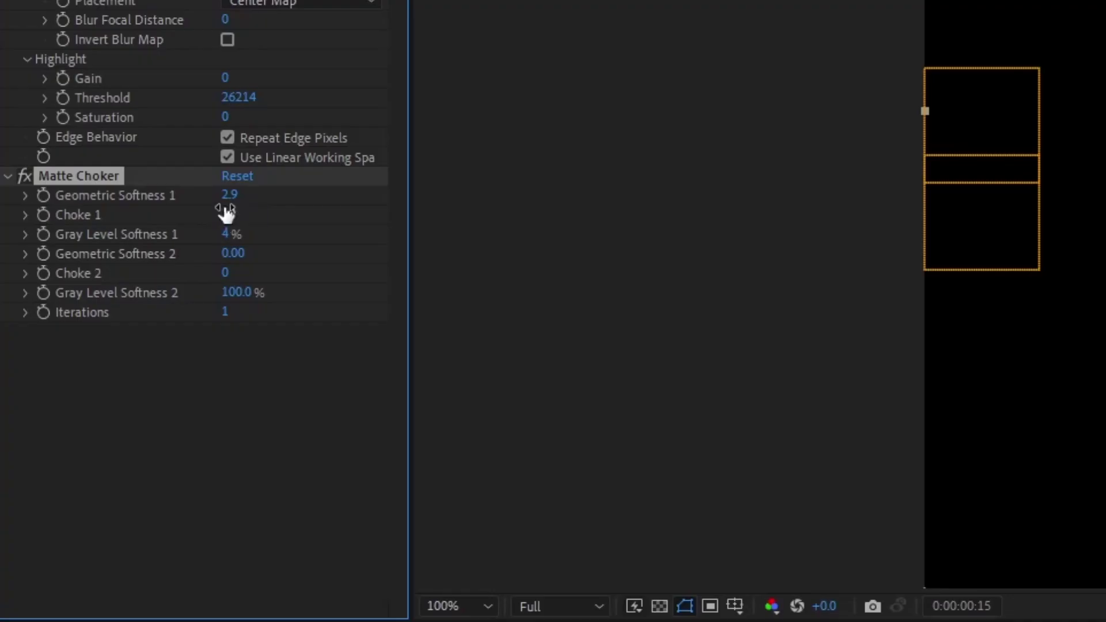
click(45, 214)
key(u)
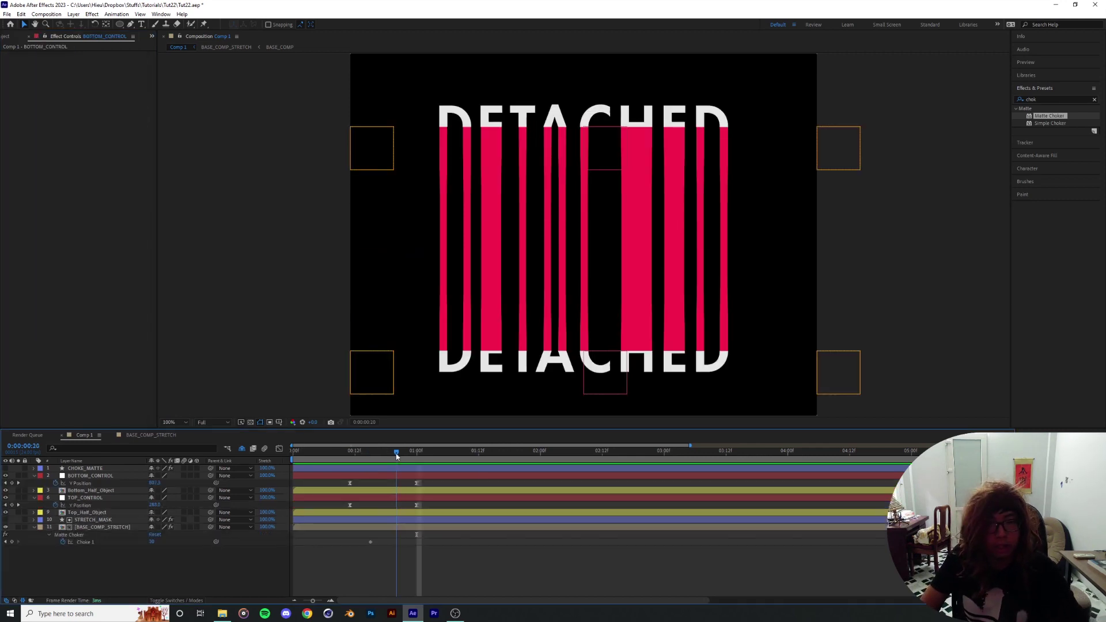
- Add a second Choke 1 keyframe of 127 at 0:00:01:00
drag(397, 457, 418, 455)
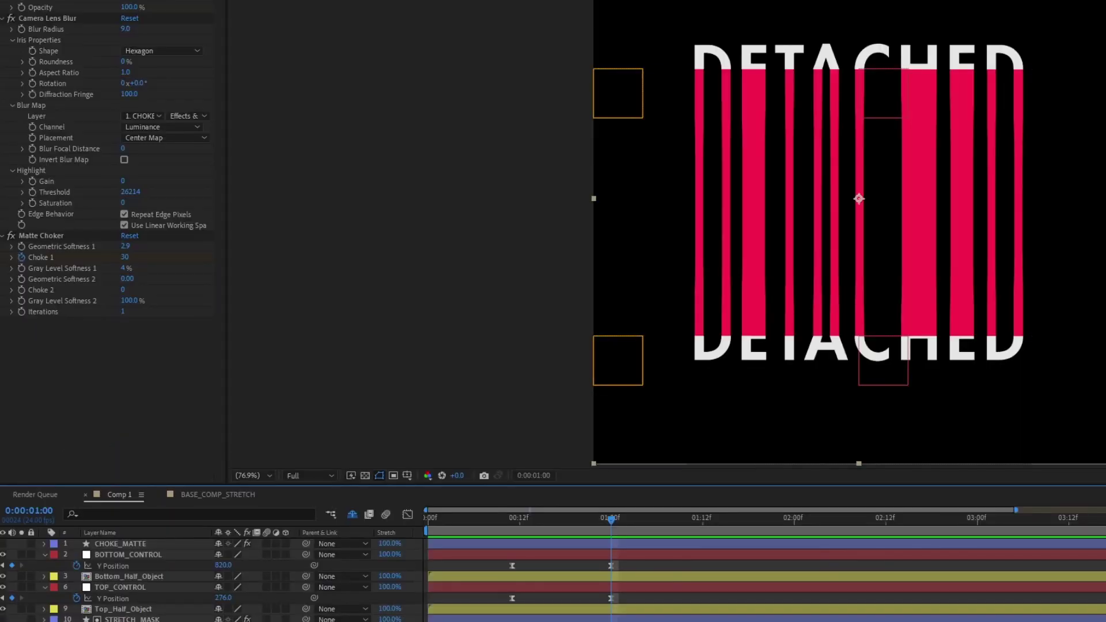
drag(125, 257, 181, 257)
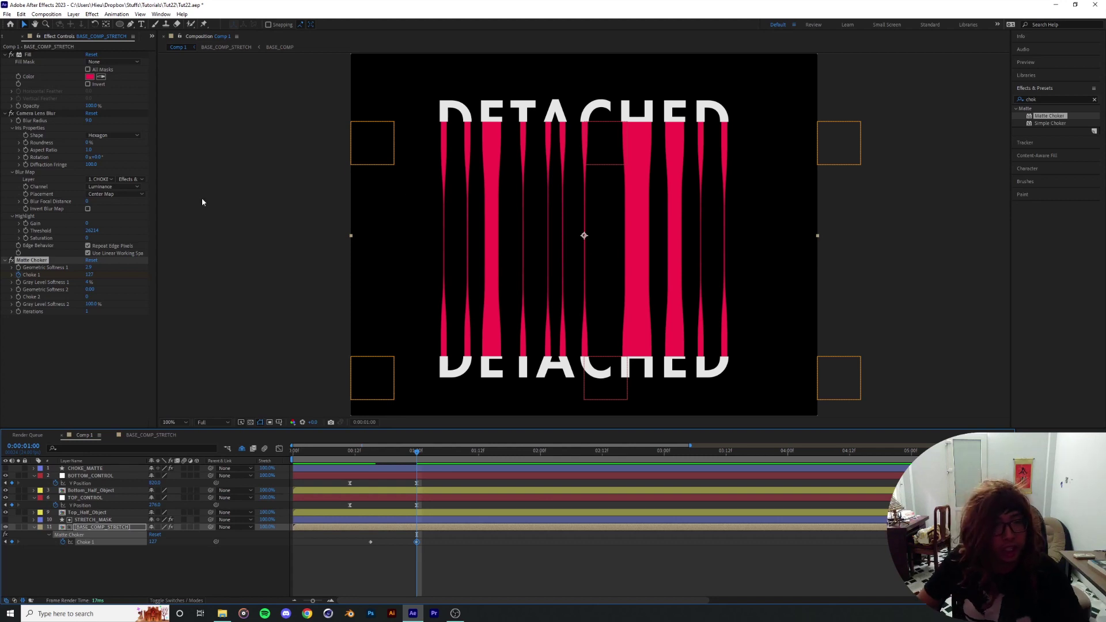
- Inspect the stripe edges up close while testing Gray Level Softness 1, and set Geometric Softness 1 to 2.6
mouse_move(88, 283)
mouse_down()
mouse_move(99, 282)
mouse_move(89, 283)
mouse_up()
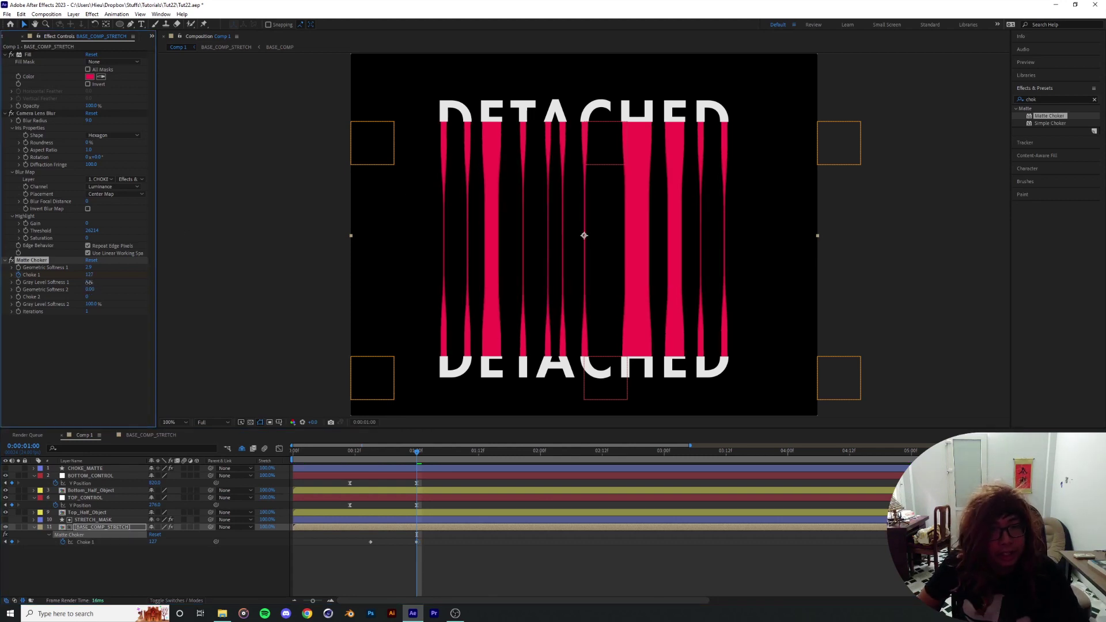
scroll(620, 229, up, 2)
drag(86, 283, 84, 283)
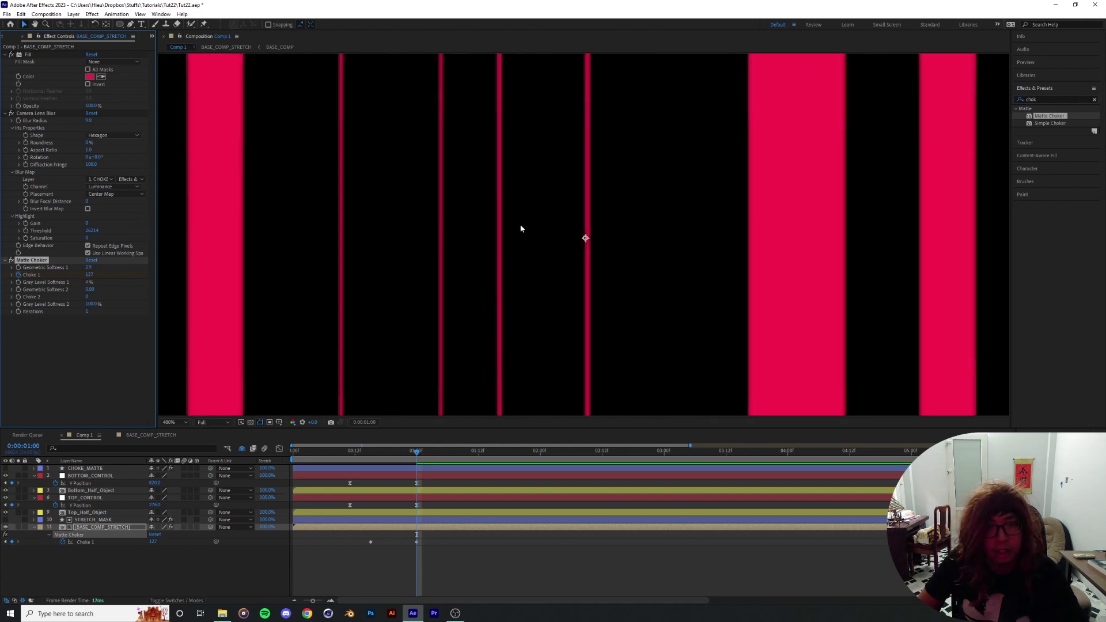
scroll(507, 227, down, 2)
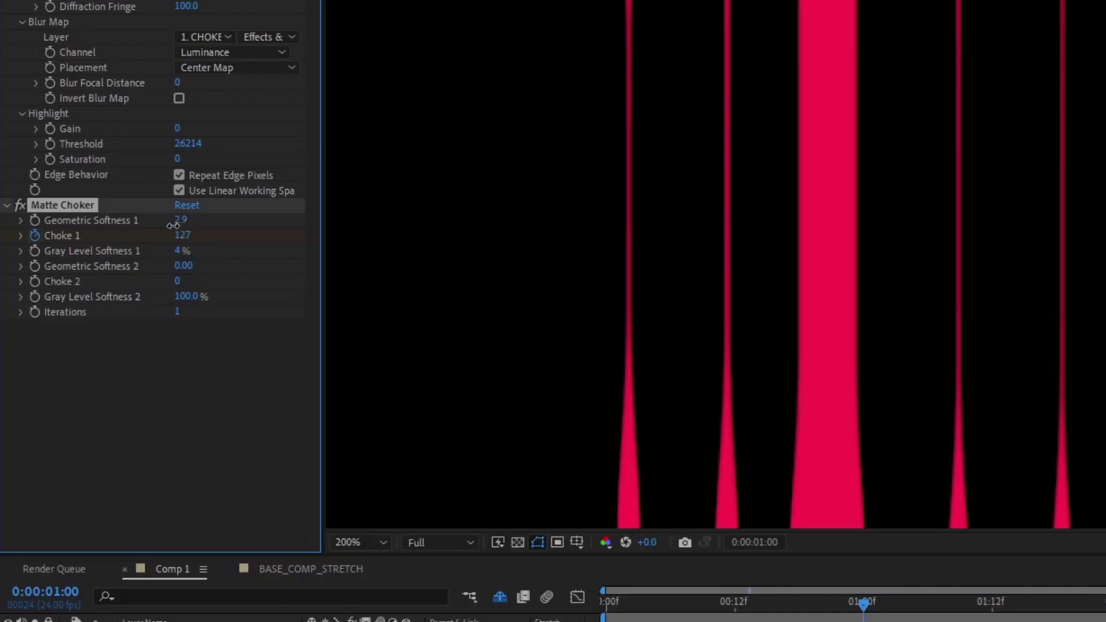
drag(173, 225, 177, 225)
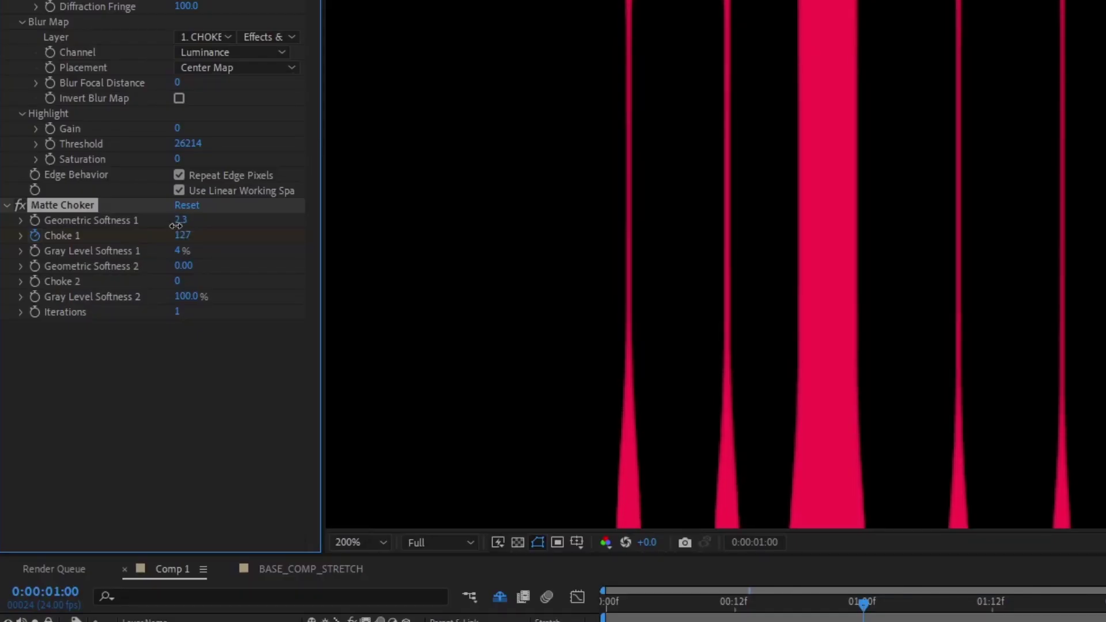
key(shift+/)
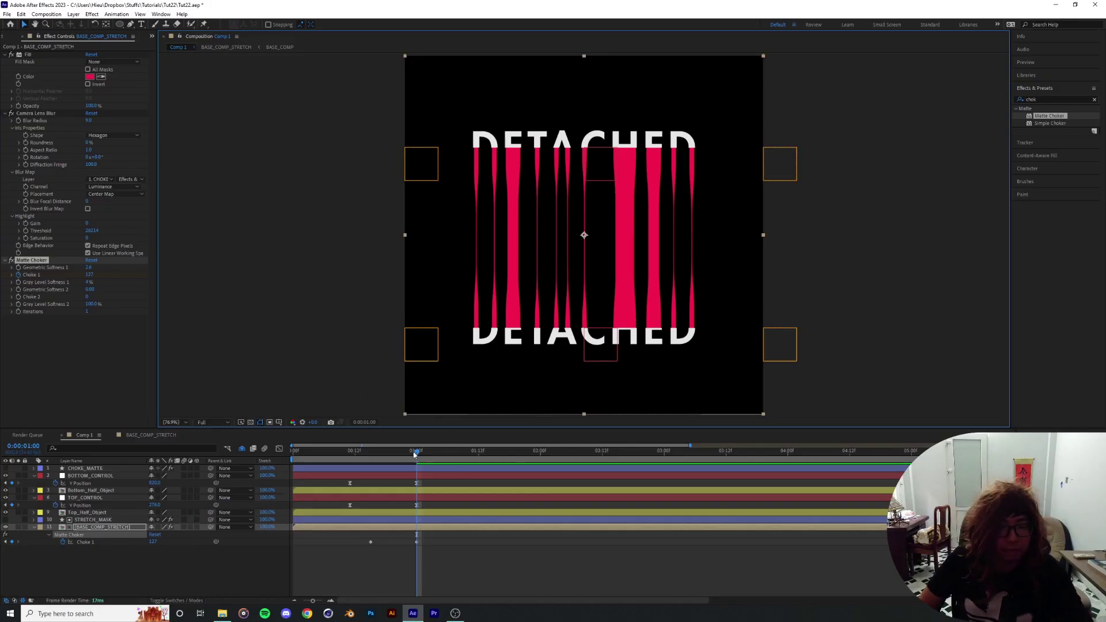
- Add a Choke 1 keyframe of -73 at 0:00:01:09 and briefly show CHOKE_MATTE to compare its ellipse with the stripes
mouse_move(414, 454)
mouse_down()
mouse_move(354, 455)
mouse_move(419, 452)
mouse_up()
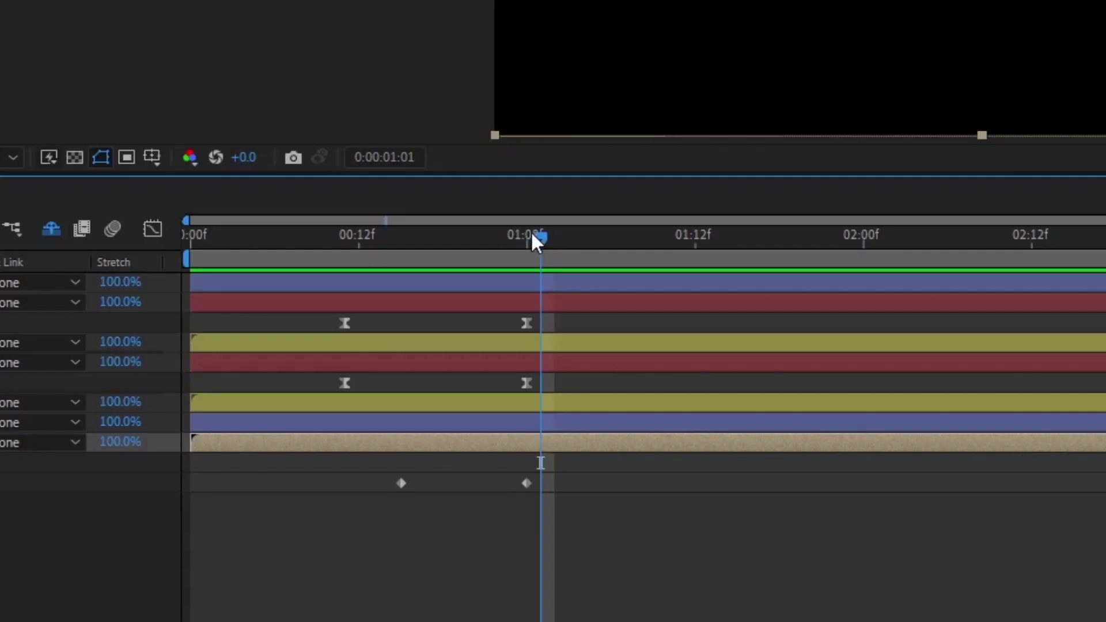
drag(536, 239, 661, 271)
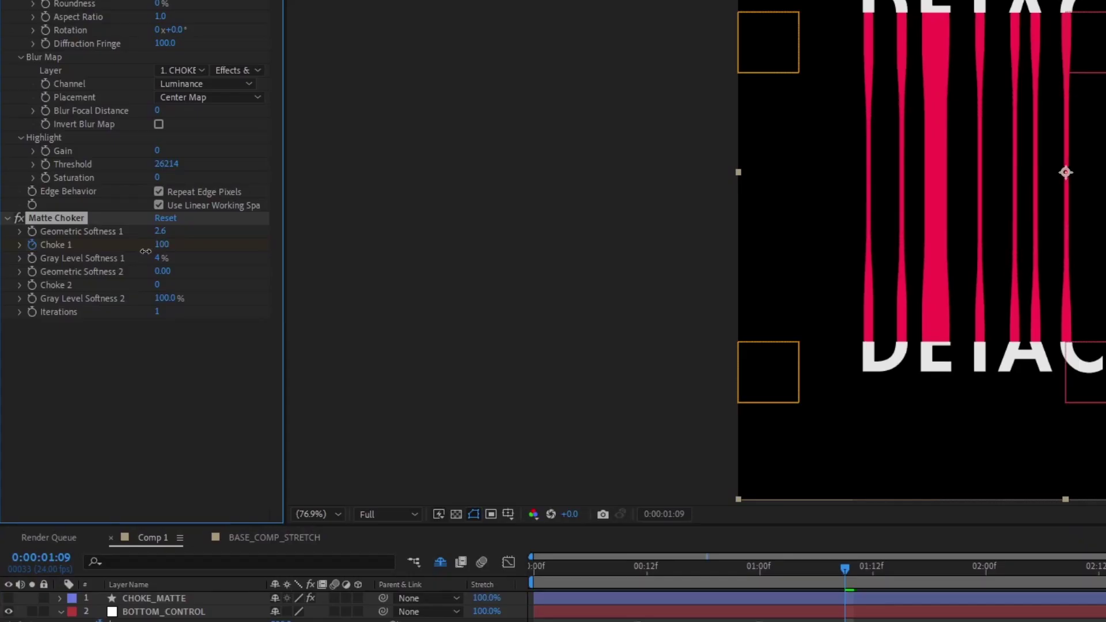
mouse_move(86, 277)
mouse_down()
mouse_move(48, 284)
mouse_move(66, 264)
mouse_move(7, 266)
mouse_move(9, 285)
mouse_move(96, 281)
mouse_up()
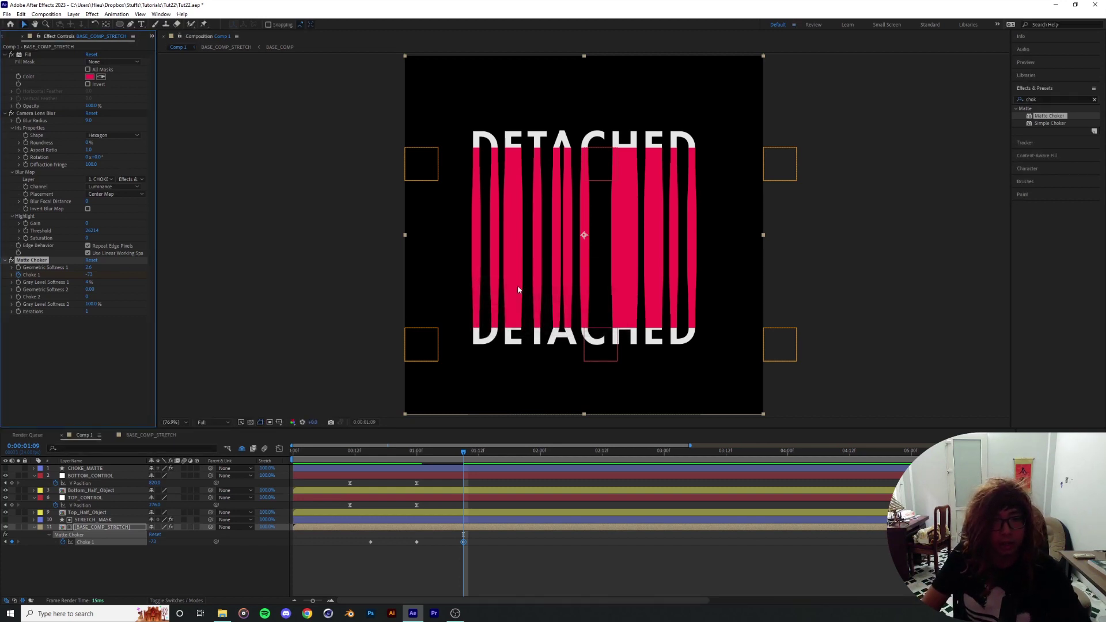
click(6, 468)
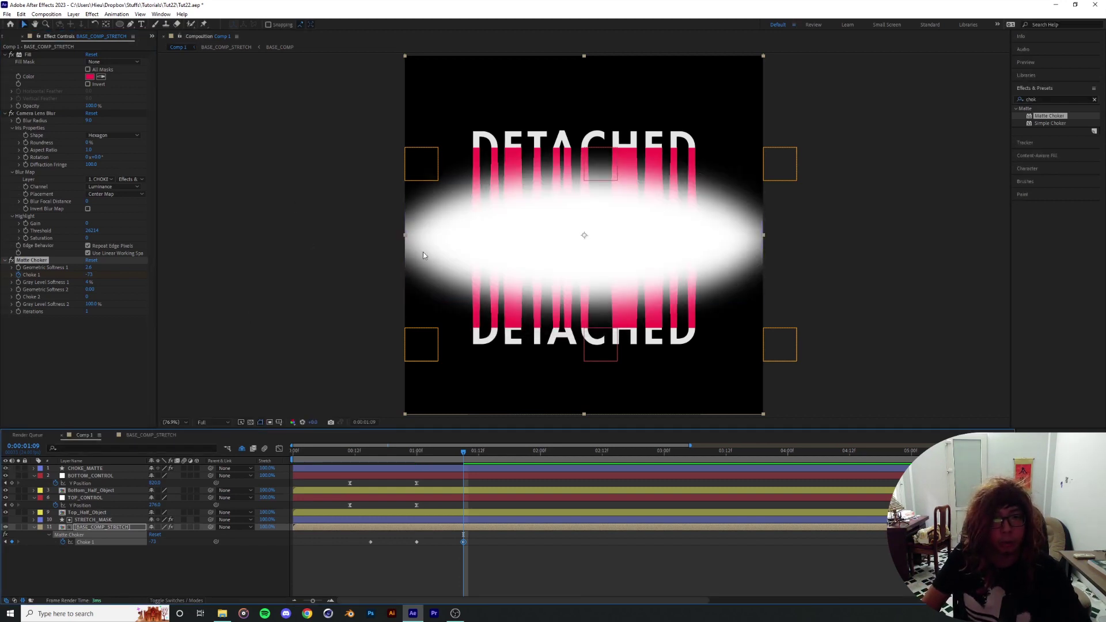
click(6, 469)
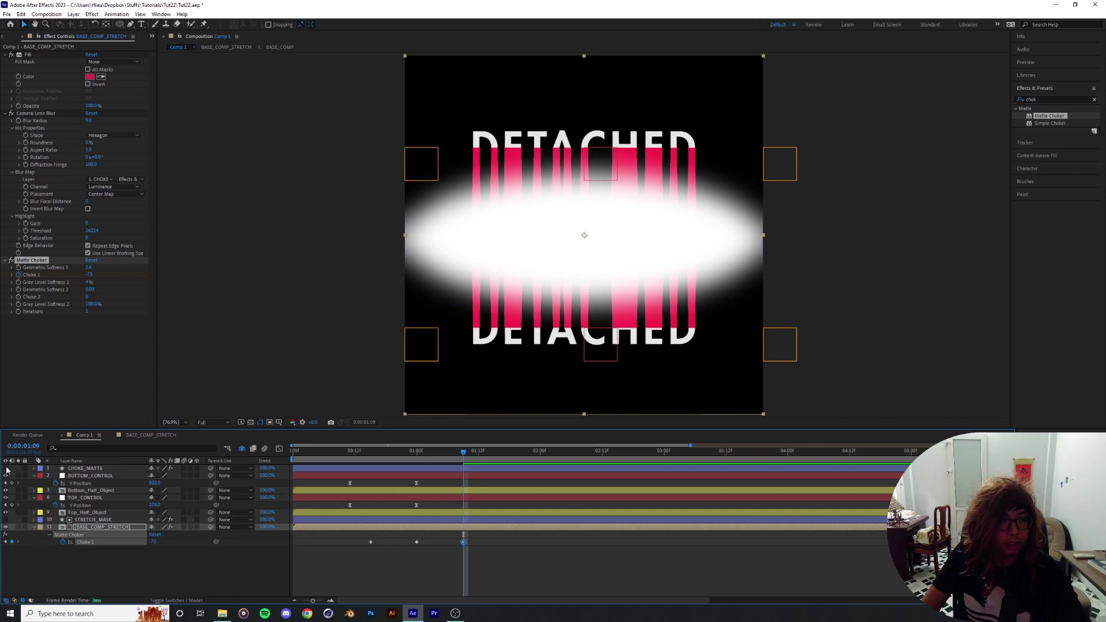
- Move the -73 Choke 1 keyframe to 0:00:01:05, add a positive Choke 1 keyframe at 0:00:01:11, and review the one at 0:00:01:00
drag(464, 544, 452, 546)
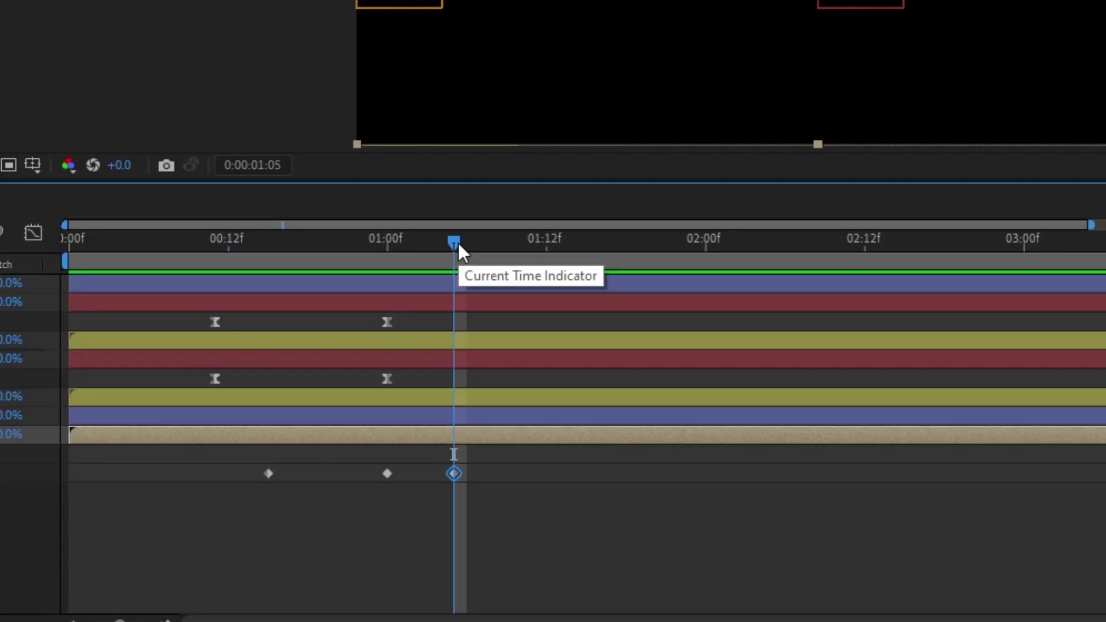
drag(481, 239, 540, 249)
drag(162, 542, 230, 541)
drag(423, 451, 417, 452)
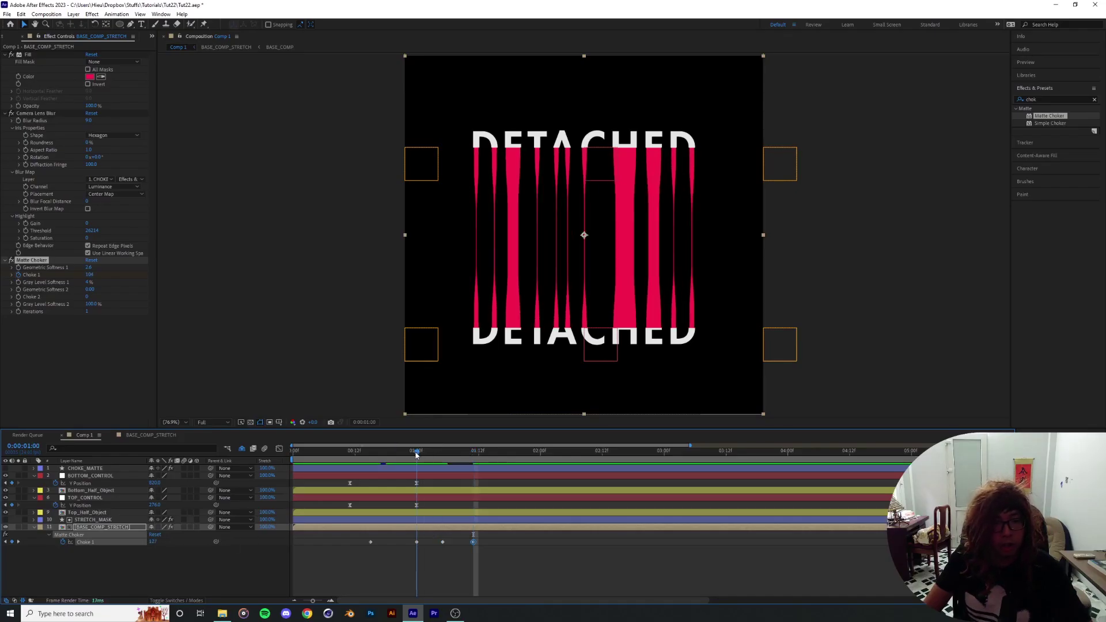
click(417, 543)
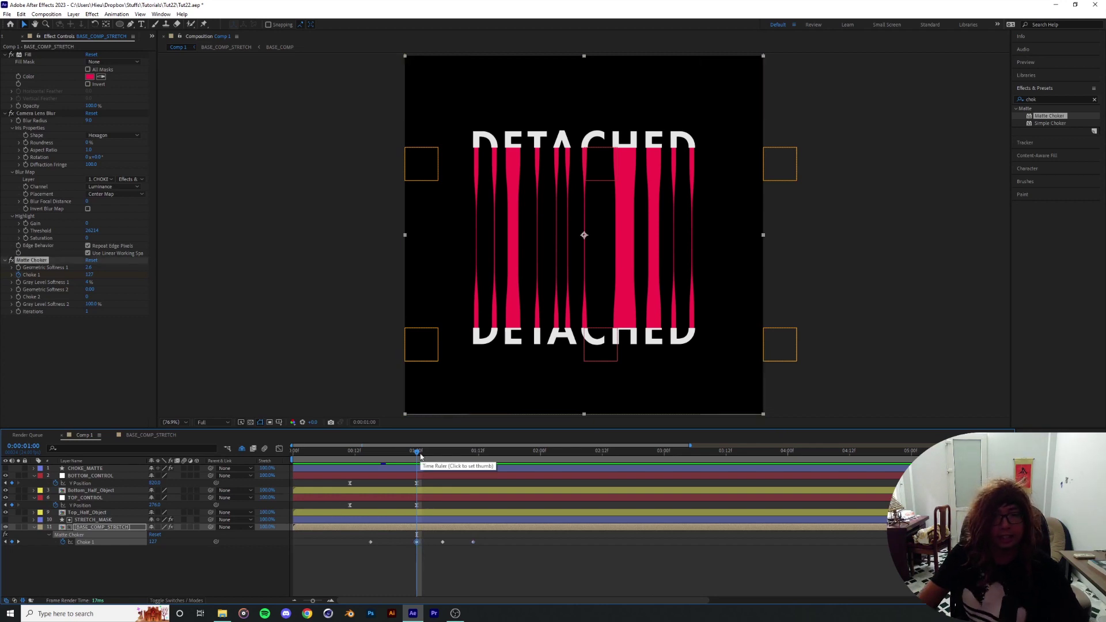
- Add Choke 1 keyframes of -22 at 0:00:01:17 and 85 at 0:00:02:00, and apply Easy Ease to all Choke 1 keyframes
drag(415, 456, 501, 455)
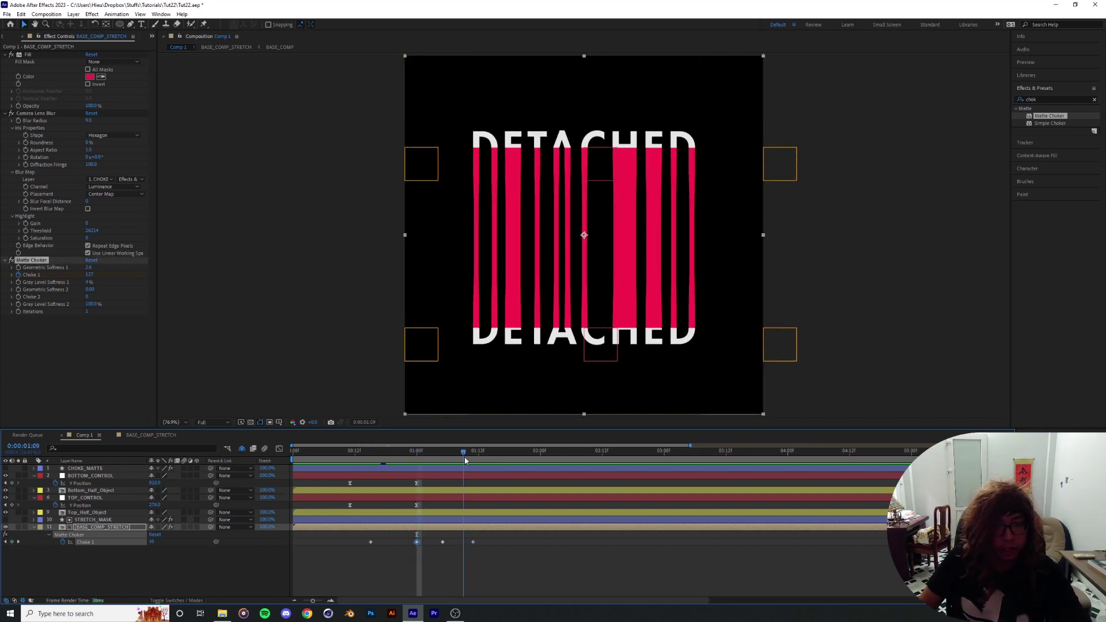
drag(692, 176, 701, 176)
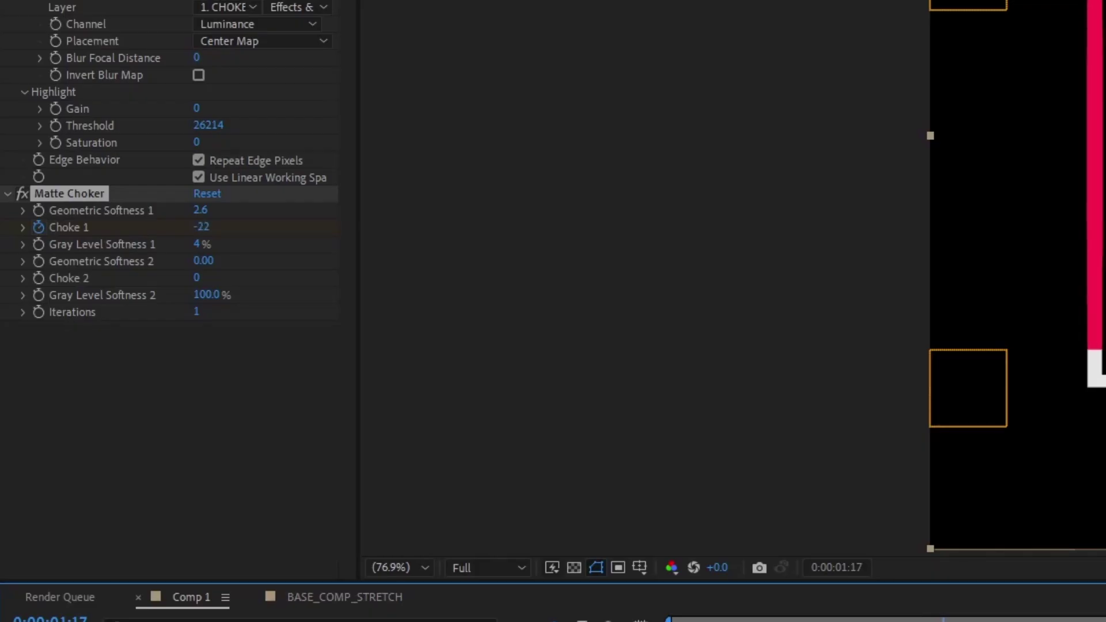
drag(474, 345, 538, 345)
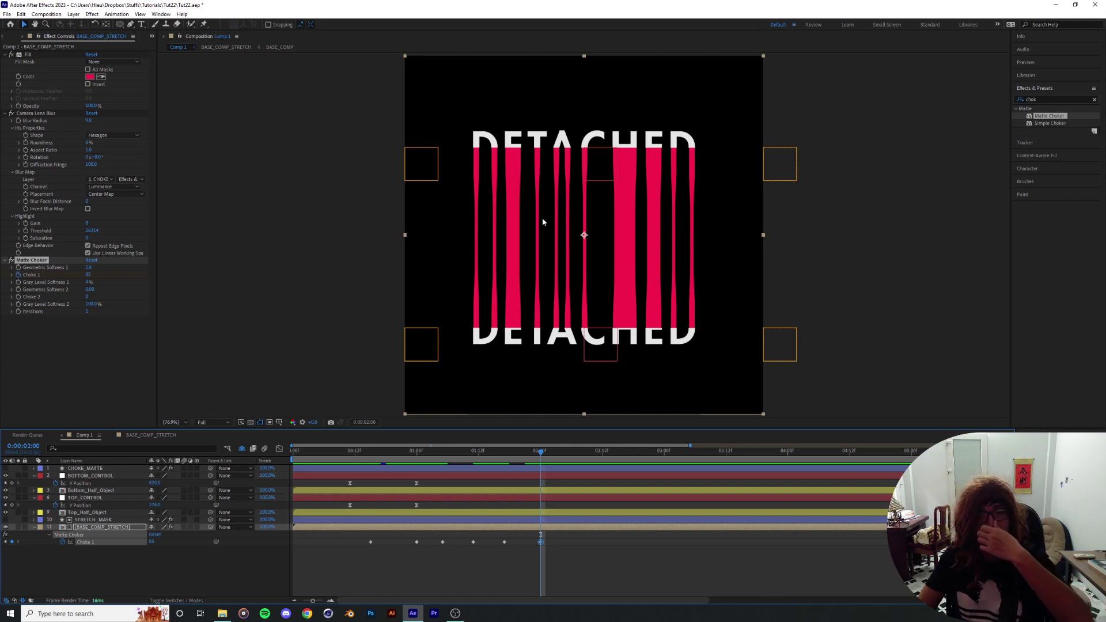
drag(564, 535, 341, 552)
key(F9)
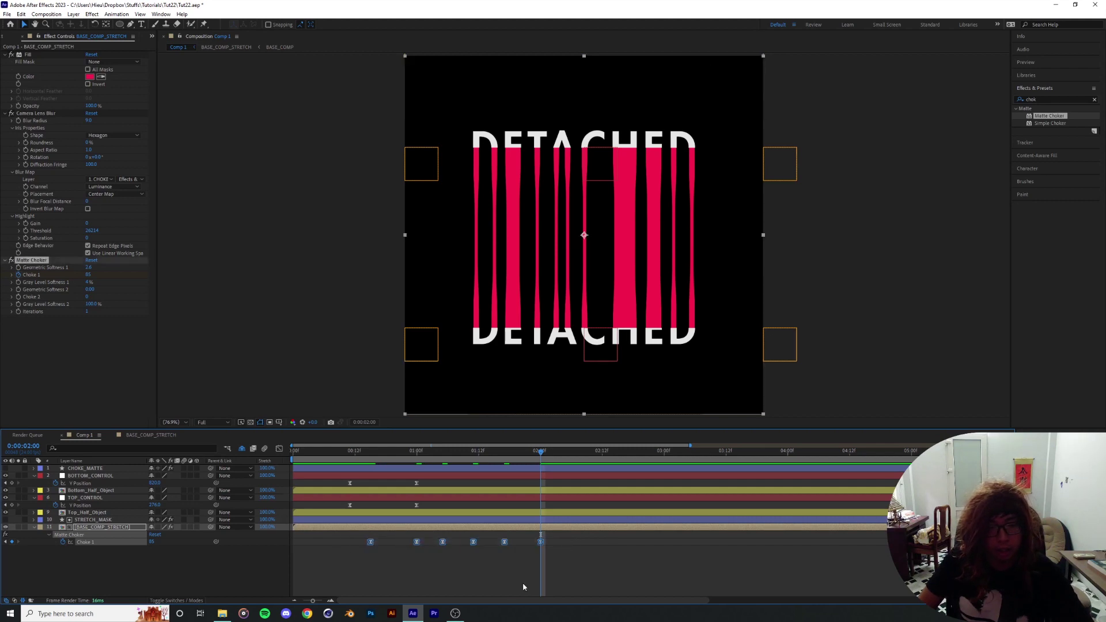
- Tighten the last four Choke 1 keyframes to about 0:00:01:04, 01:08, 01:11 and 01:19, and preview the timing
click(376, 452)
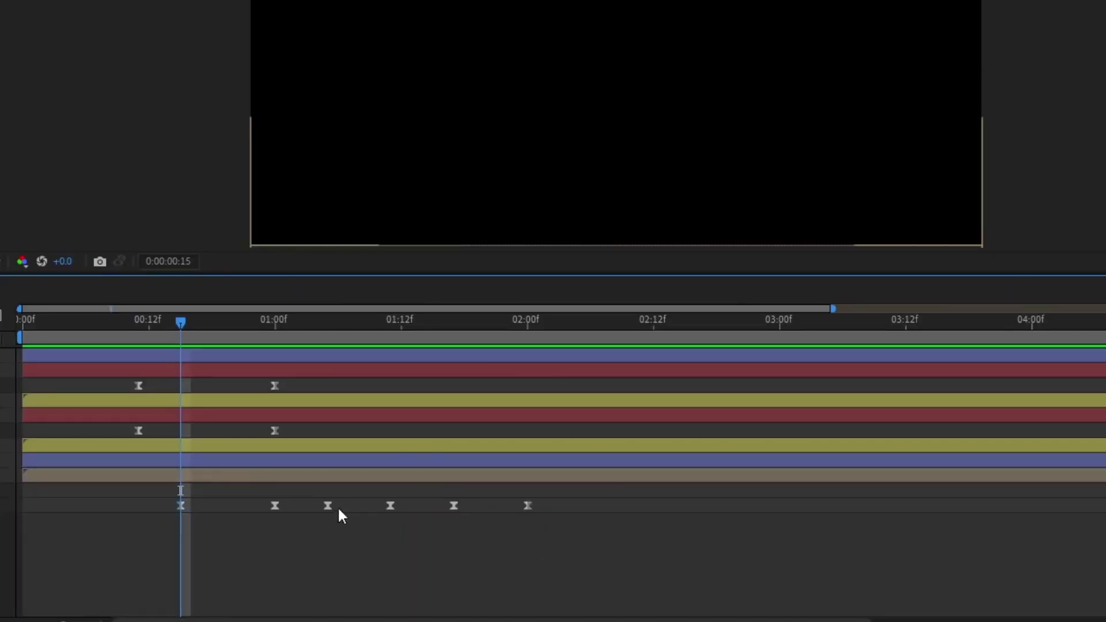
mouse_move(338, 506)
mouse_down()
mouse_move(326, 504)
mouse_move(358, 507)
mouse_up()
drag(454, 506, 391, 507)
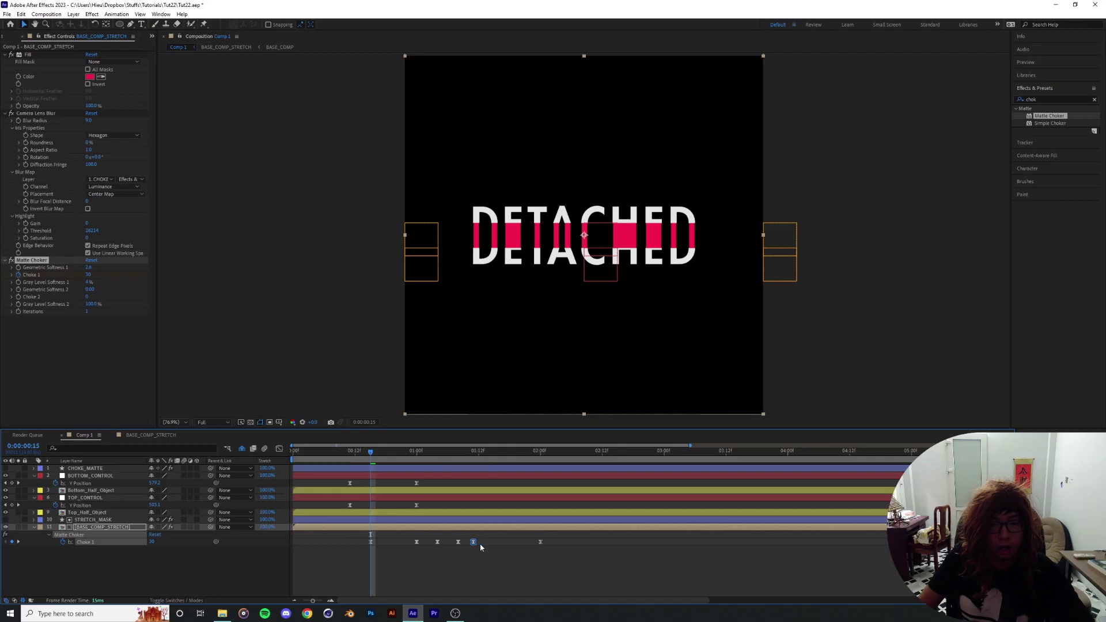
drag(527, 506, 463, 508)
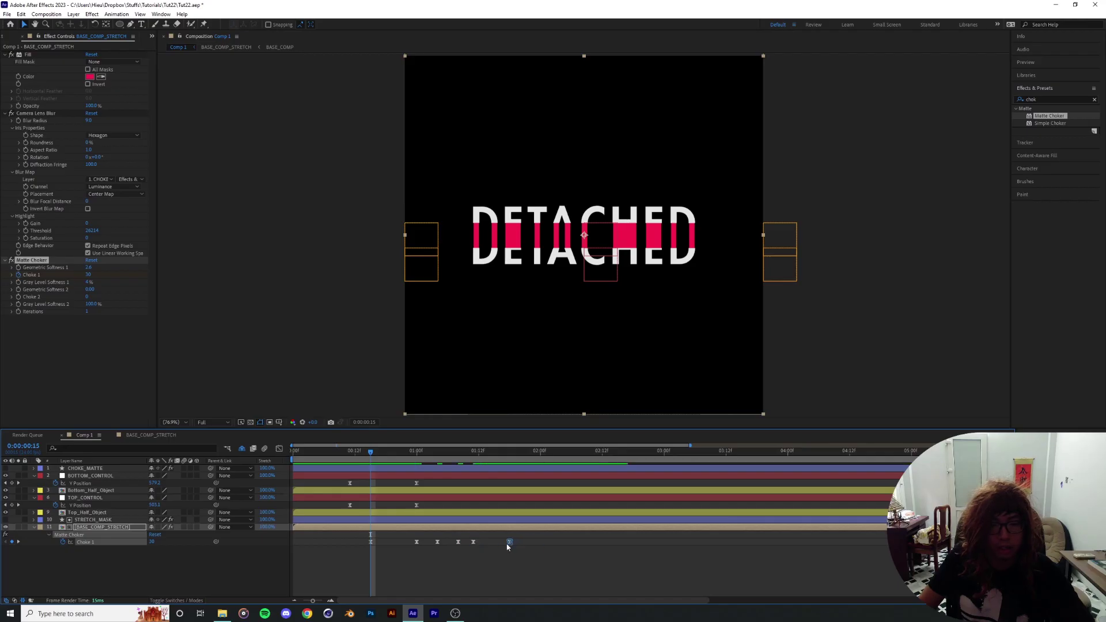
drag(507, 544, 513, 544)
key(space)
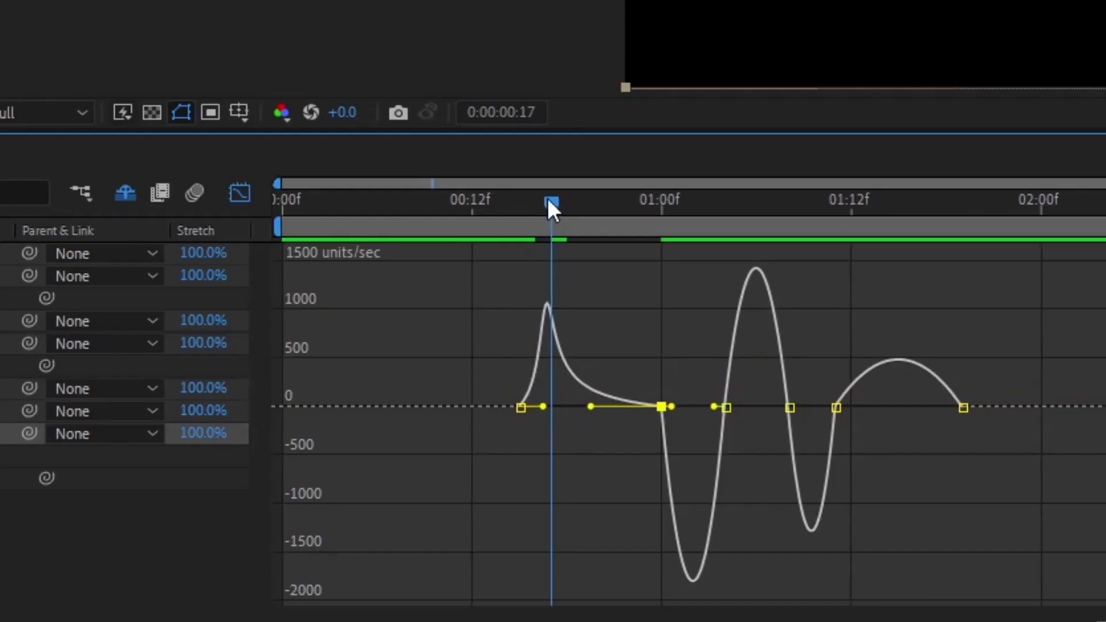
- Shape the Choke 1 speed curve to peak early and ease slowly into the 0:00:01:00 keyframe, and play it back
drag(591, 407, 481, 407)
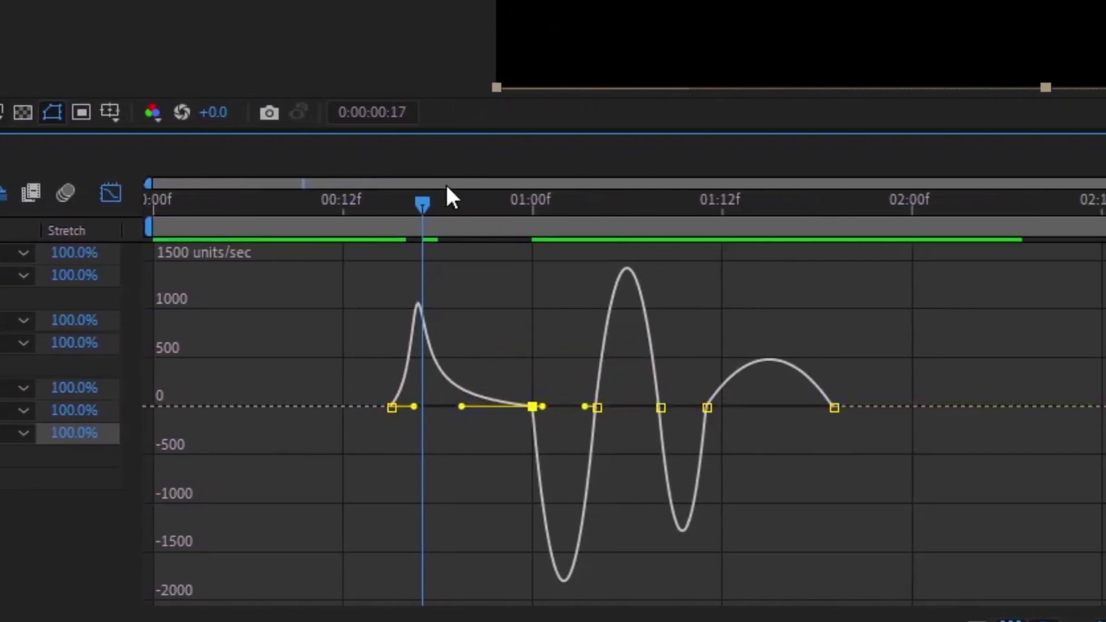
click(370, 219)
key(space)
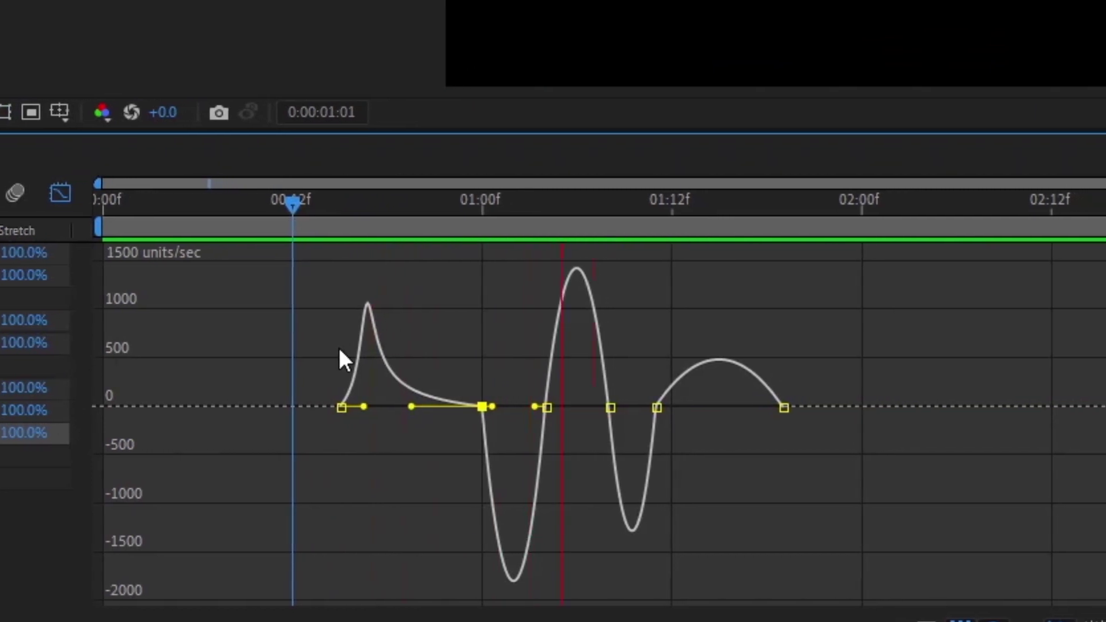
key(space)
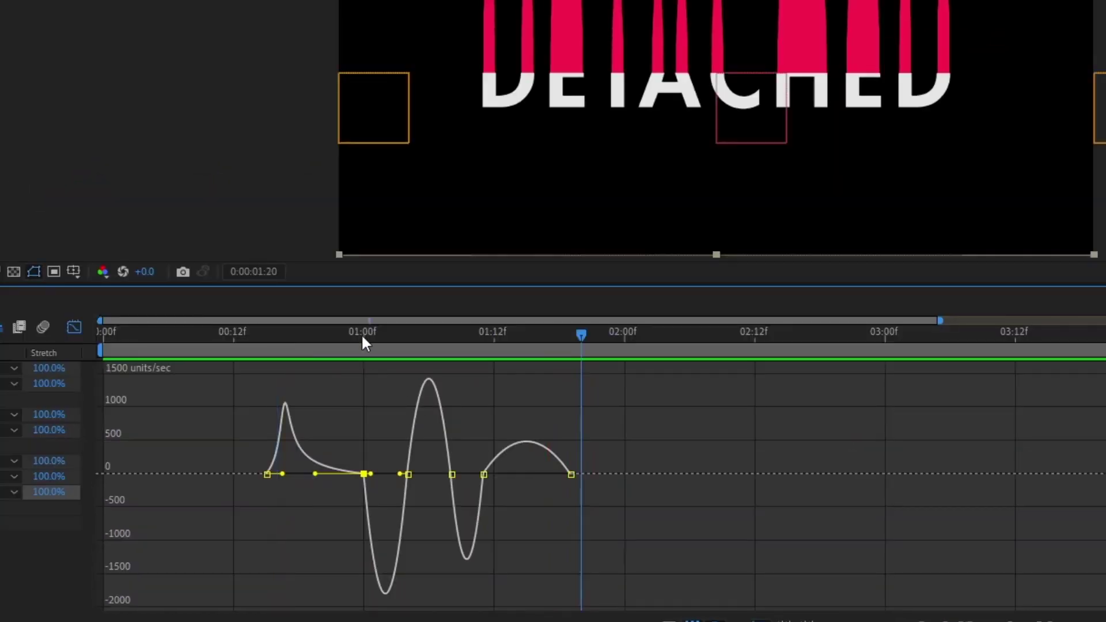
- Sharpen the Choke 1 speed peaks between the keyframes after 0:00:01:00 and lengthen the ease into the final keyframe
click(506, 203)
drag(400, 474, 473, 472)
click(408, 443)
click(452, 454)
drag(555, 471, 542, 471)
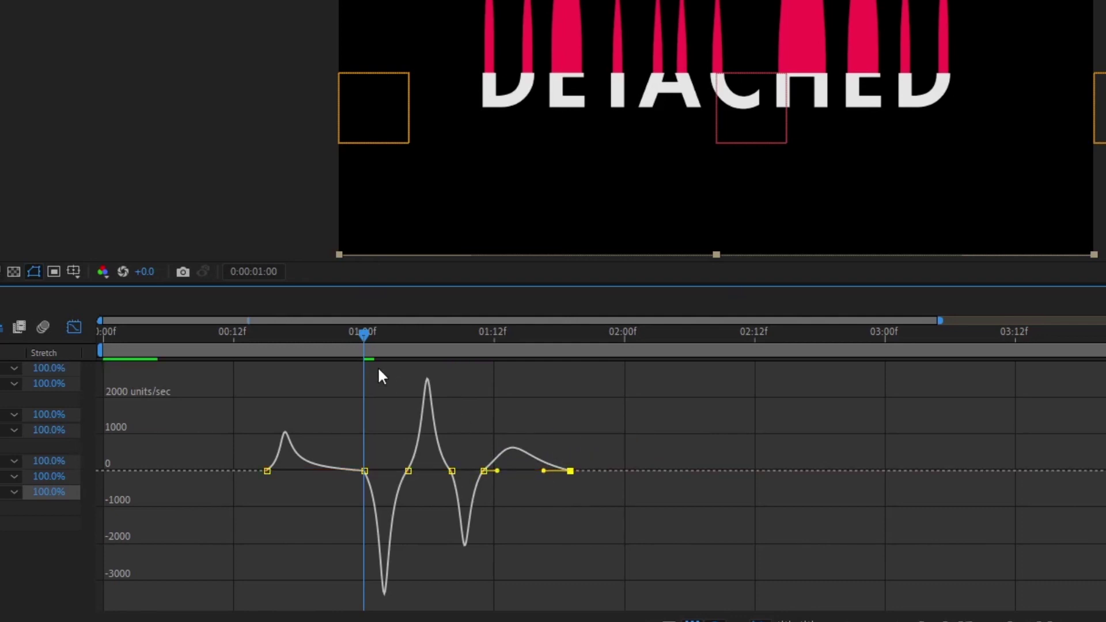
- Play back the stripe pinching in an enlarged composition view and scrub through the frames before 0:00:01:00
key(grave)
key(space)
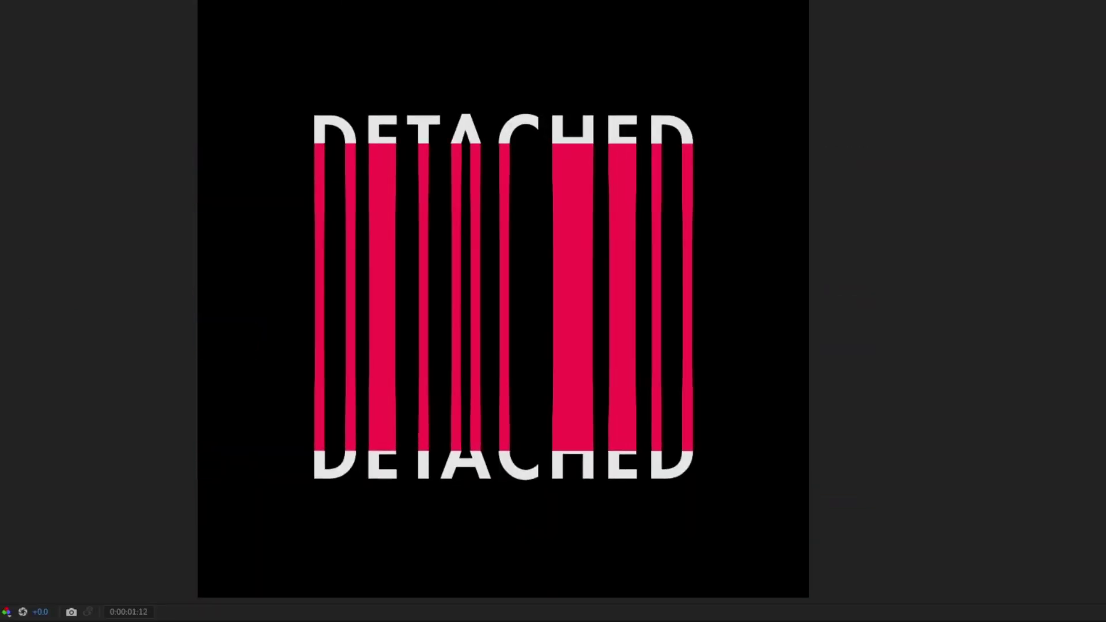
key(space)
key(space)
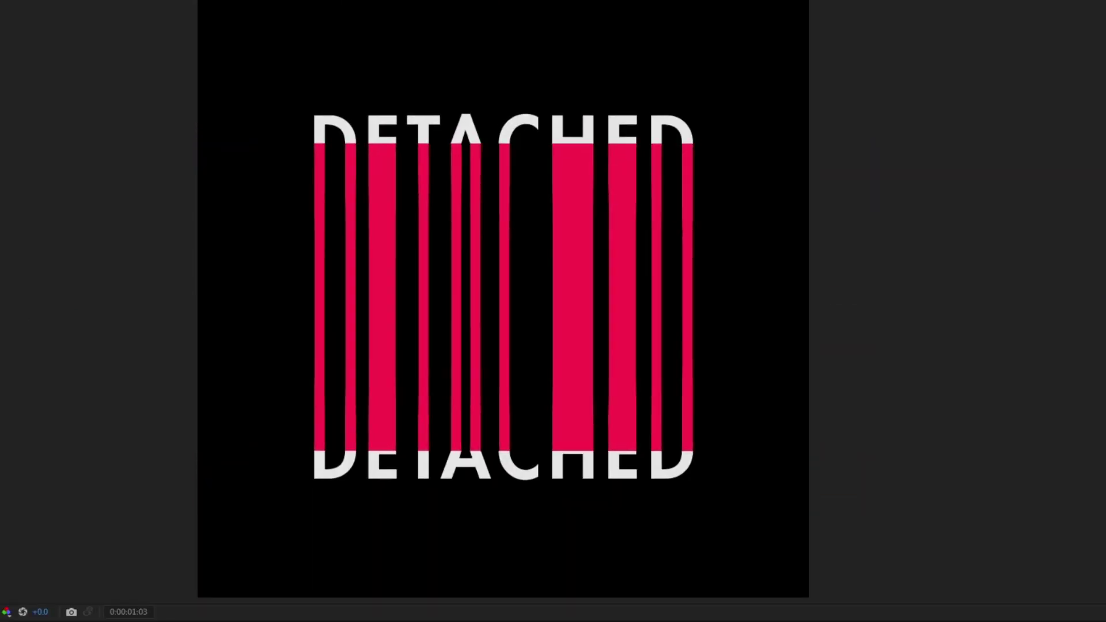
key(space)
click(383, 454)
drag(383, 455, 405, 455)
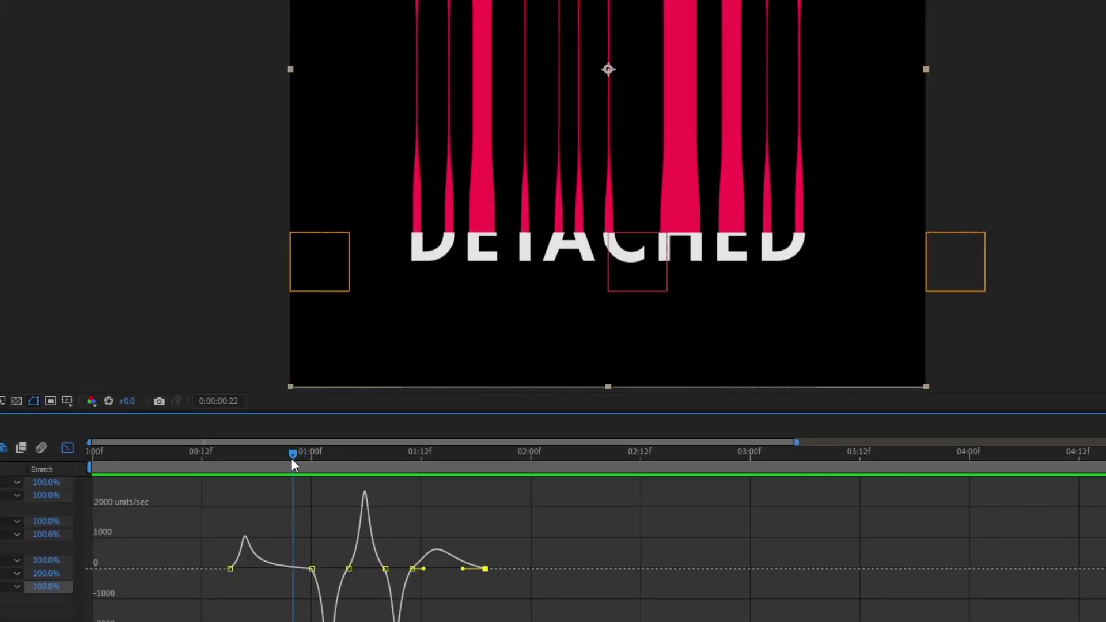
- Try a later start for the first Choke 1 keyframe, move it to 0:00:00:13, and preview the animation
drag(292, 458, 461, 476)
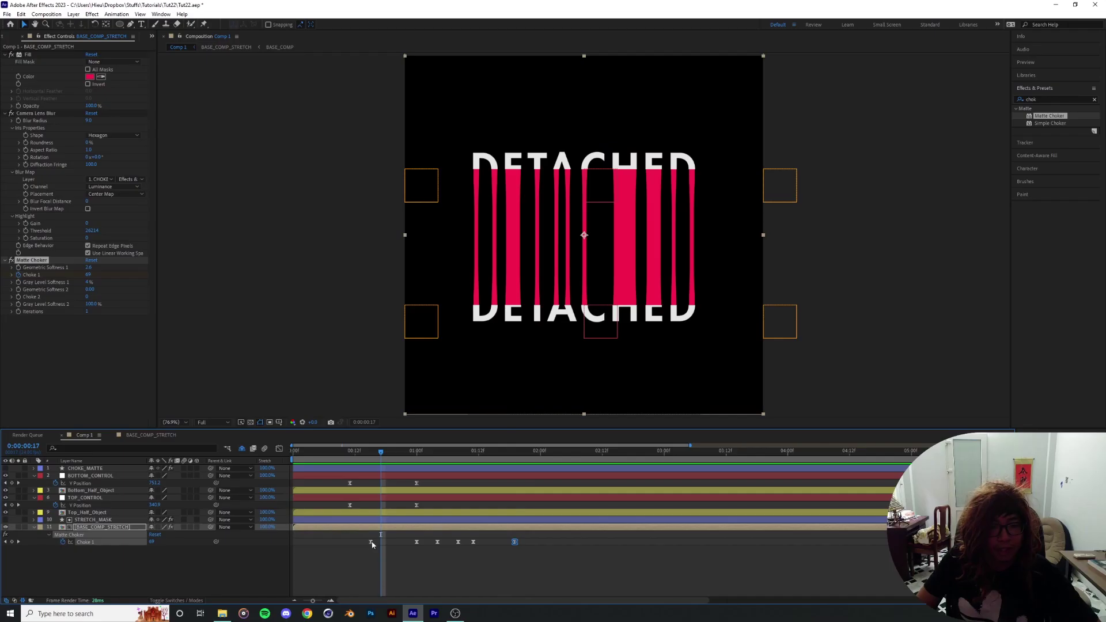
drag(371, 542, 386, 542)
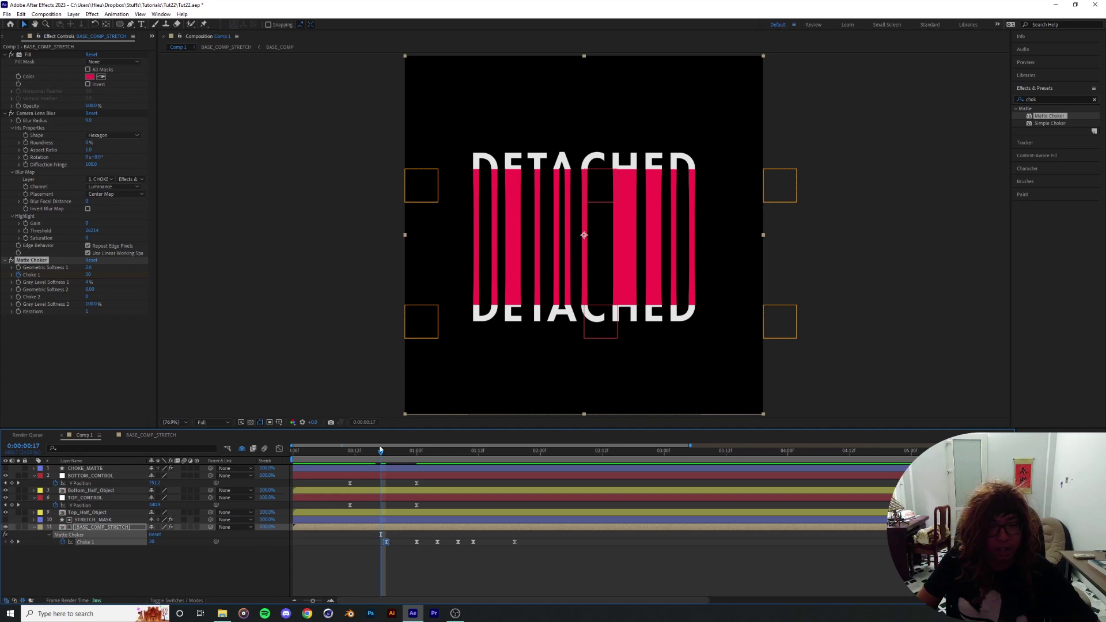
key(space)
key(space)
drag(386, 542, 361, 542)
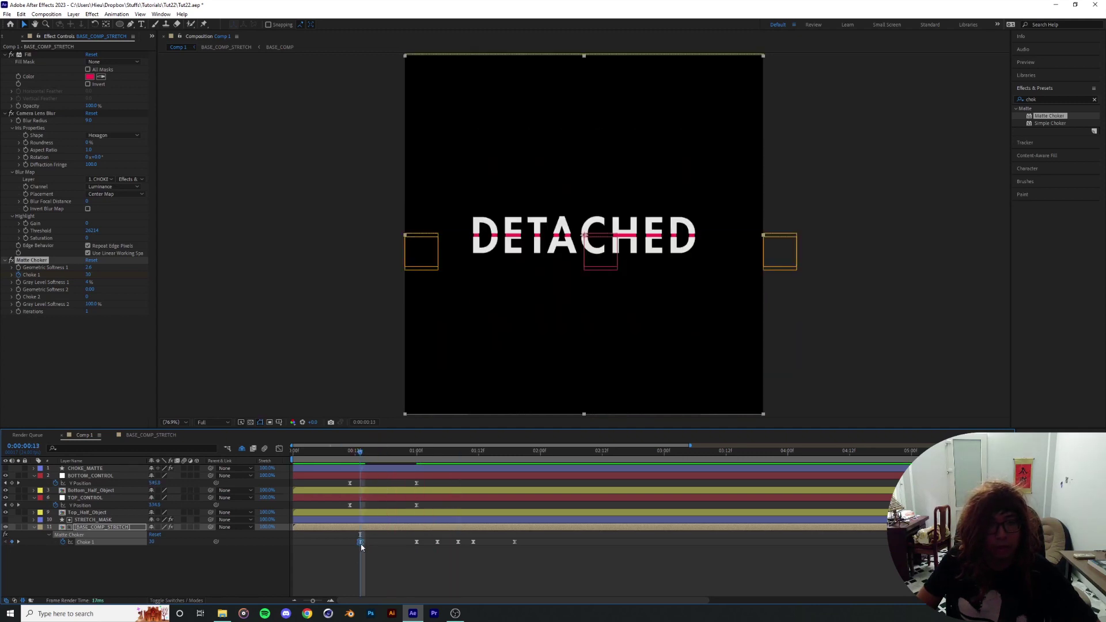
key(space)
key(space)
click(328, 456)
key(space)
- Set the last Choke 1 keyframe at 0:00:01:19 to 40
click(519, 452)
click(514, 452)
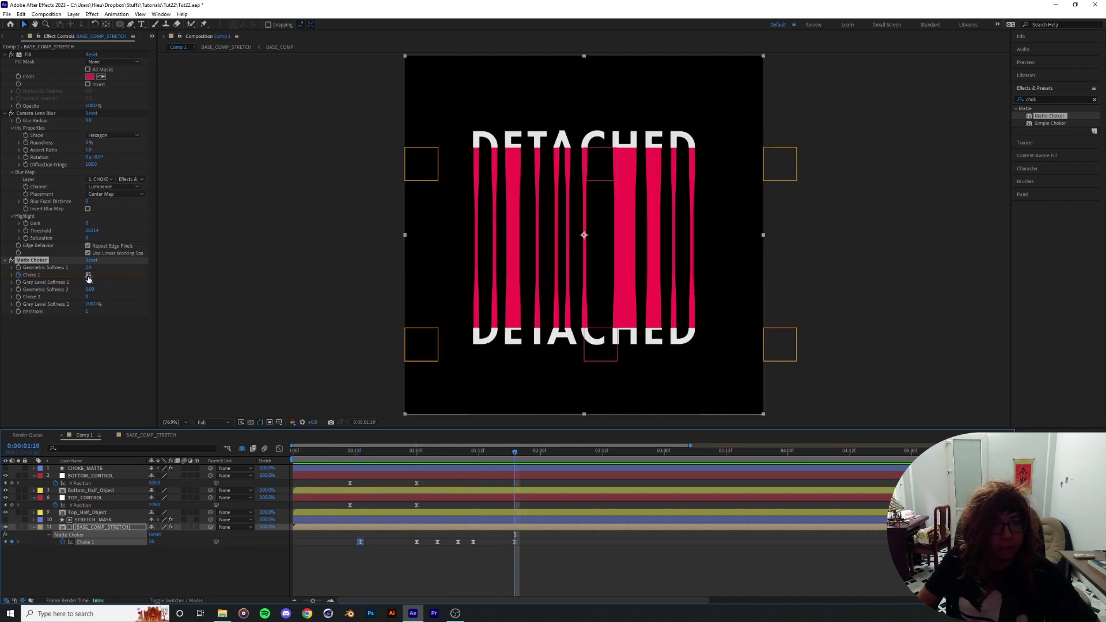
drag(88, 275, 83, 279)
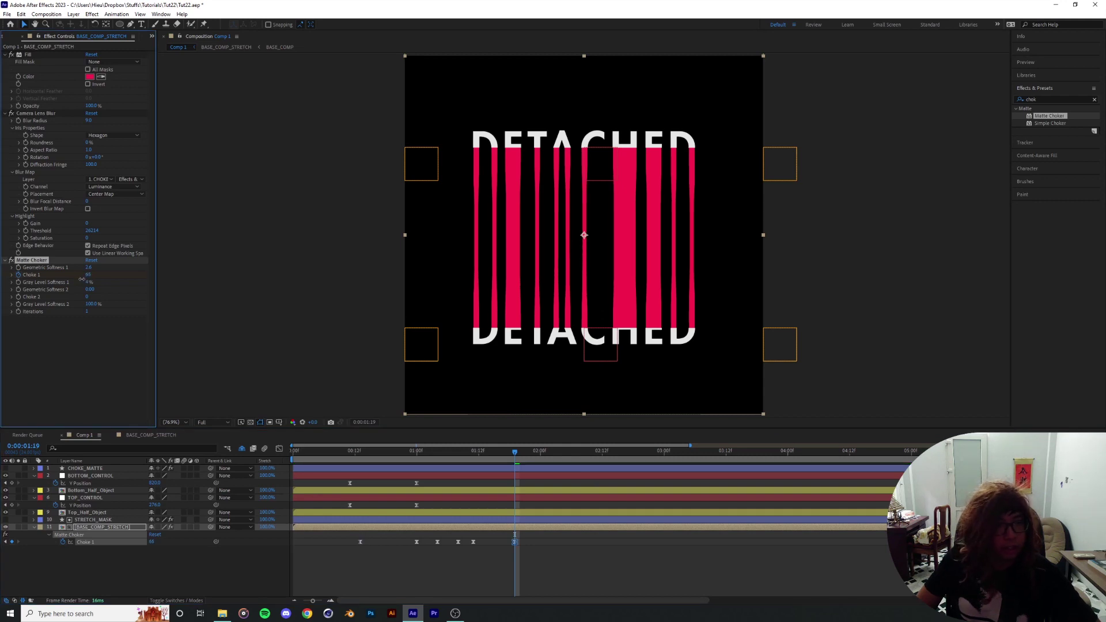
drag(499, 452, 428, 461)
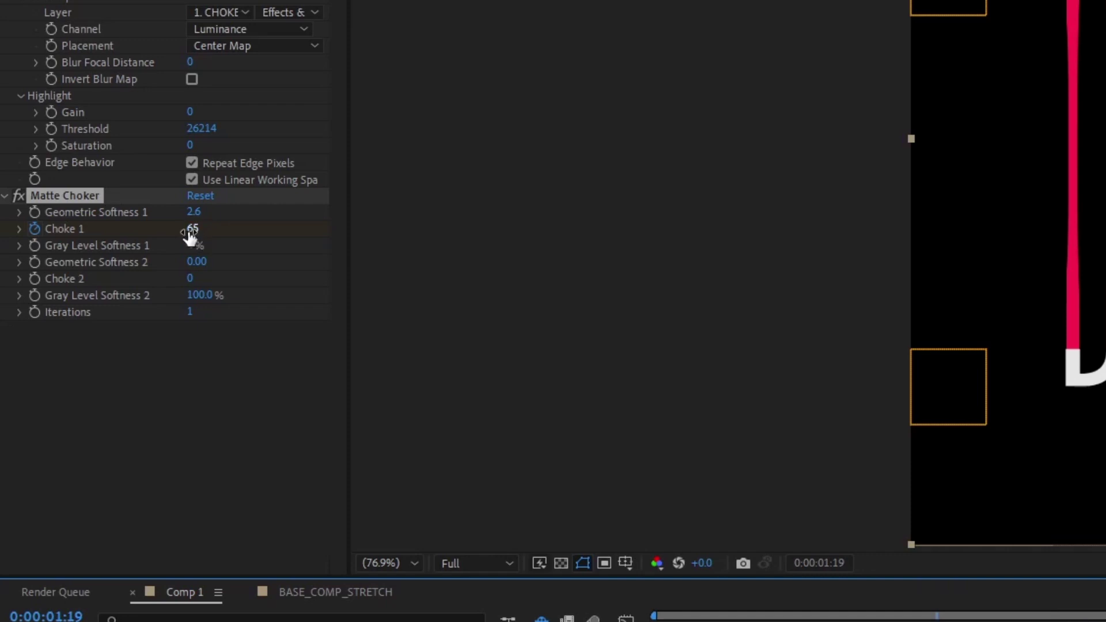
click(191, 229)
text(40)
key(Return)
- Preview the stripe animation from about 0:00:00:12 to check how the pinch settles
drag(513, 451, 356, 459)
key(space)
key(space)
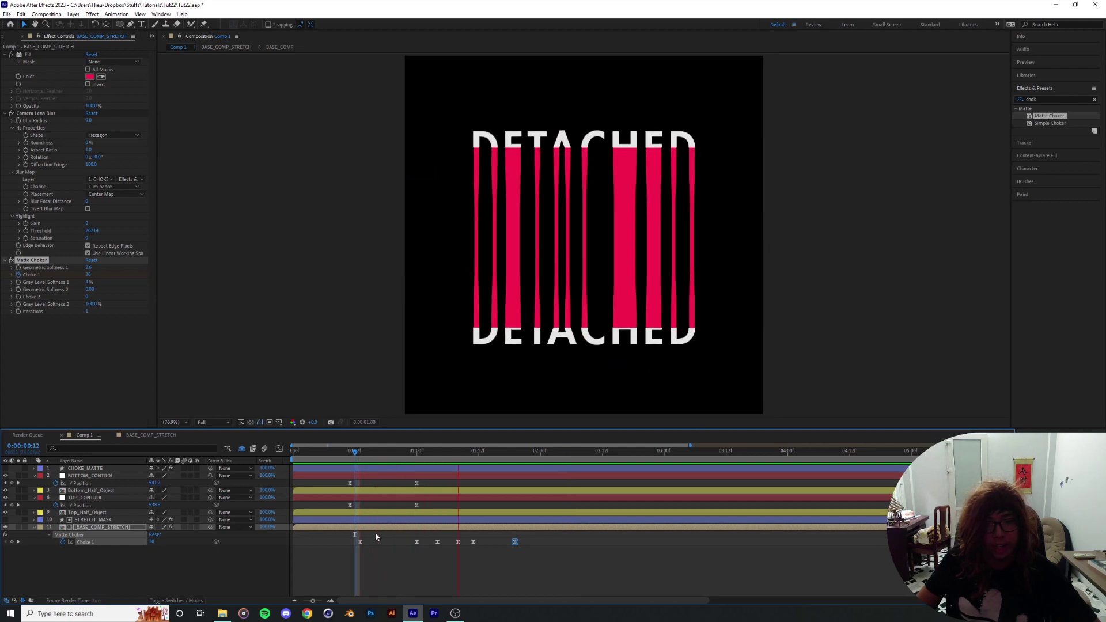
key(space)
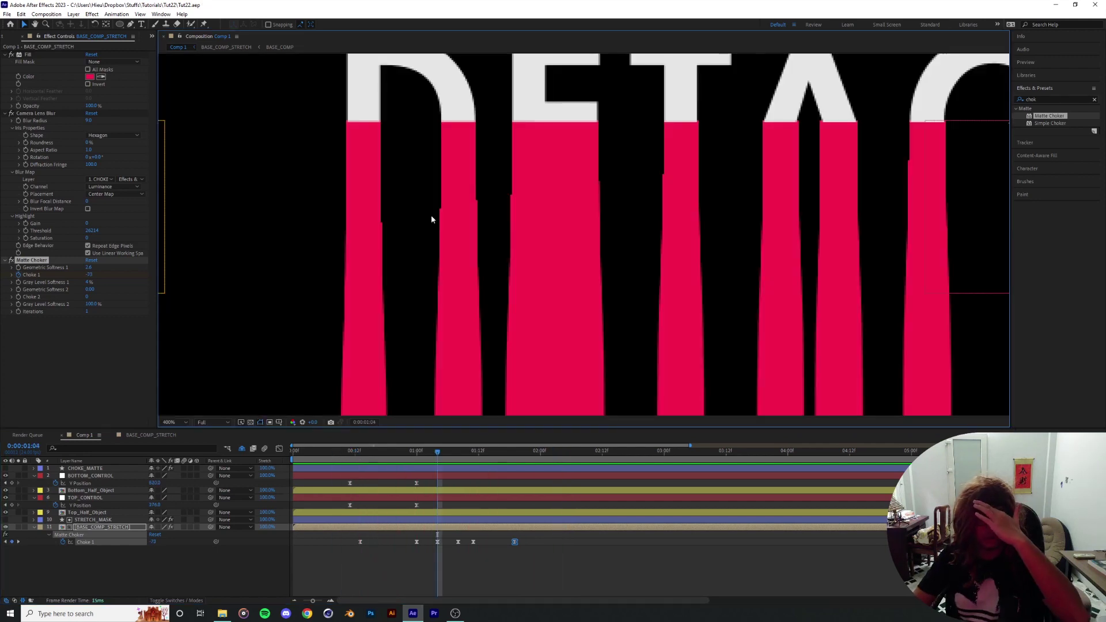
- Inspect the stripe edges up close at 0:00:01:04 and test the Matte Choker's Geometric Softness 1 on BASE_COMP_STRETCH
scroll(534, 234, down, 4)
scroll(536, 240, up, 2)
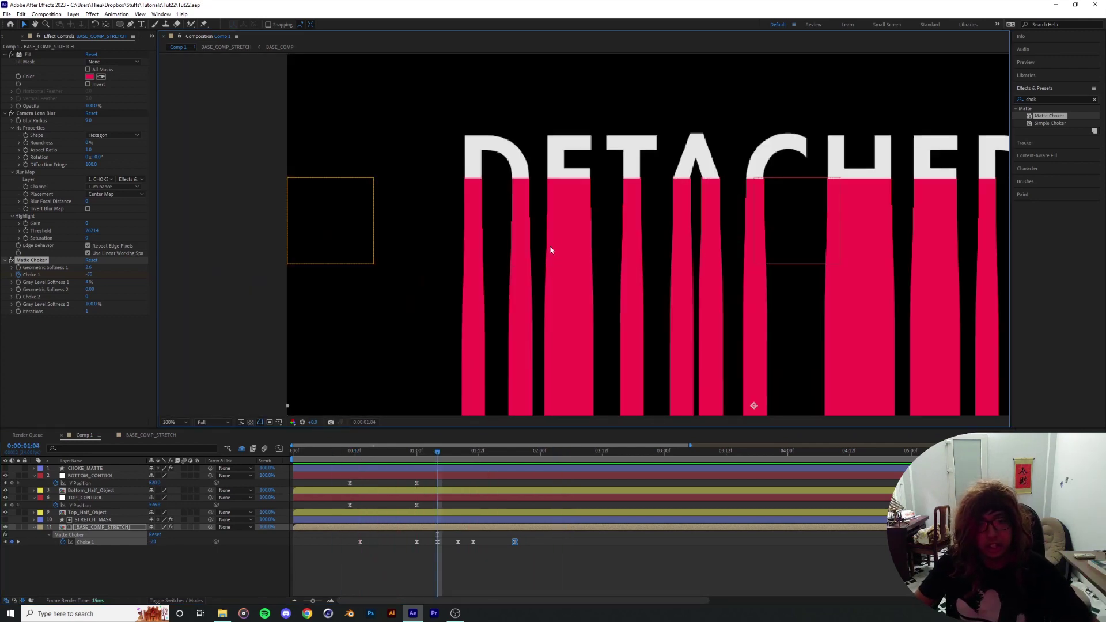
scroll(583, 237, down, 2)
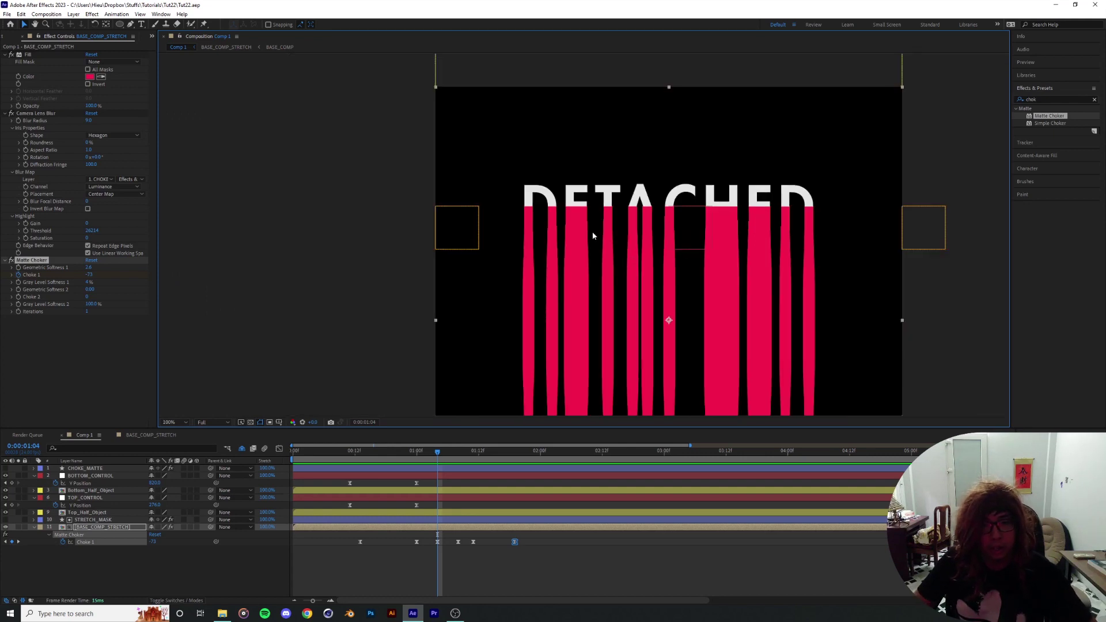
scroll(576, 251, up, 2)
click(96, 353)
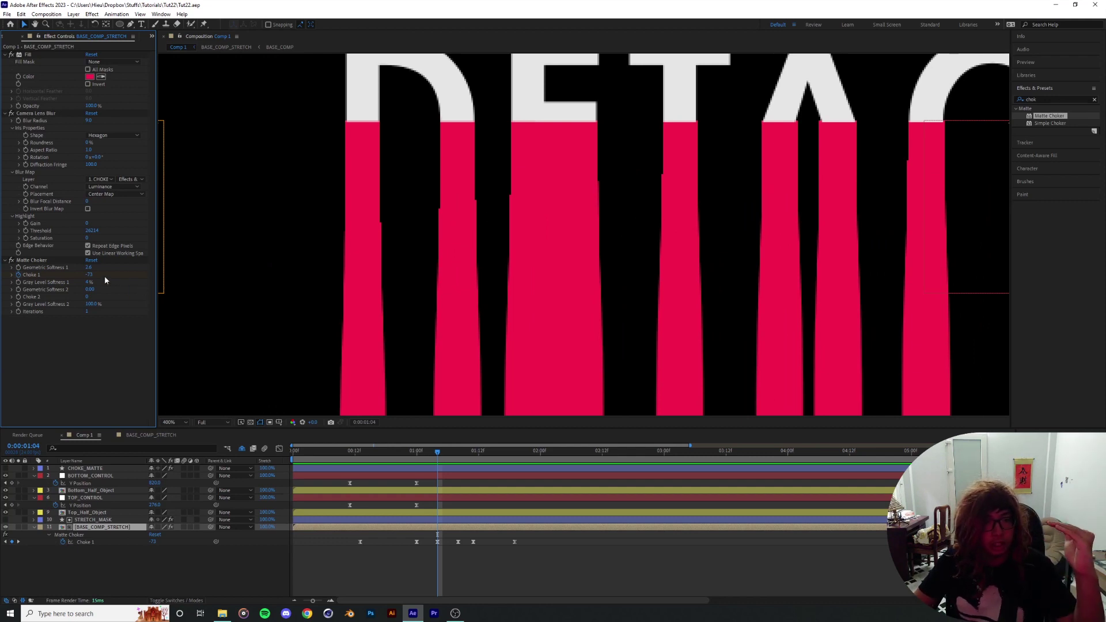
drag(88, 267, 90, 268)
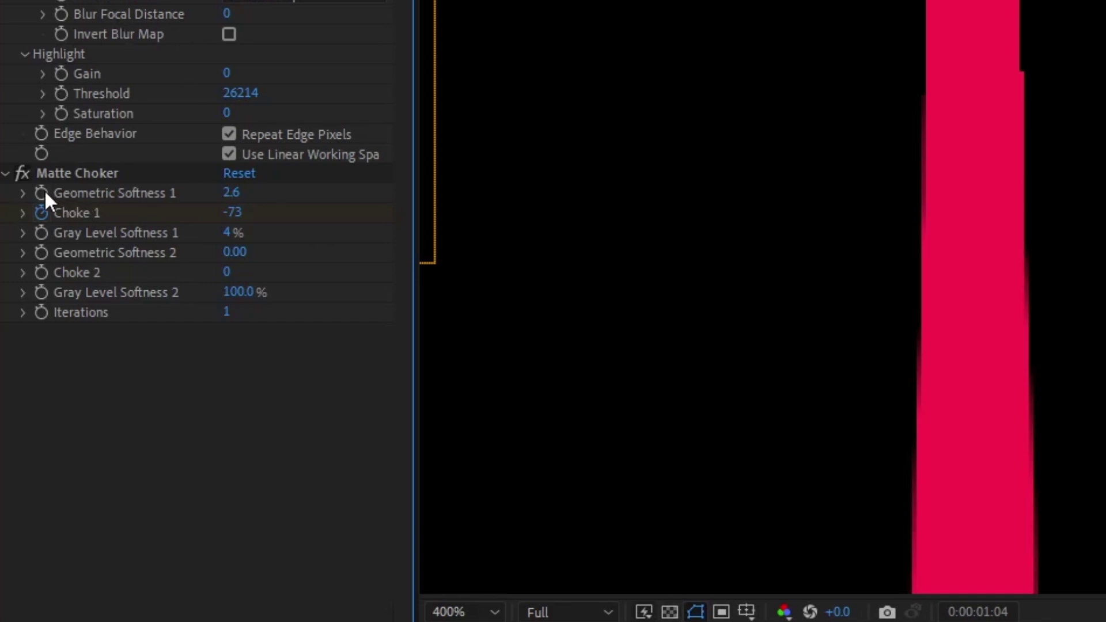
- Enable keyframing for the Matte Choker's Geometric Softness 1 on BASE_COMP_STRETCH and place its first 2.6 keyframe at 0:00:01:00
click(69, 173)
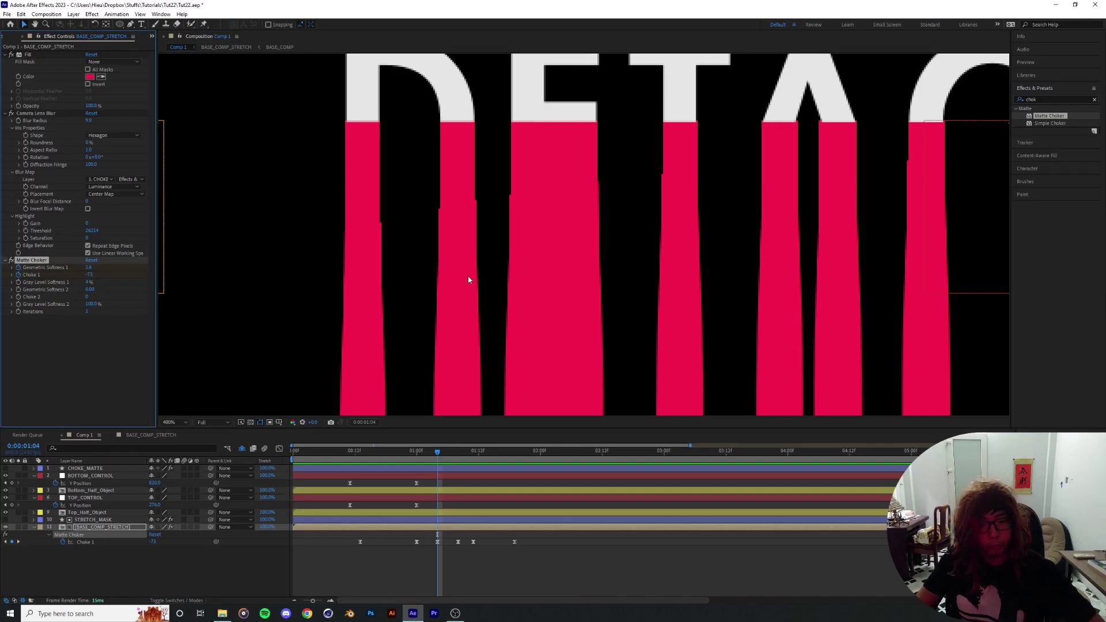
key(u)
drag(439, 546, 417, 546)
key(slash)
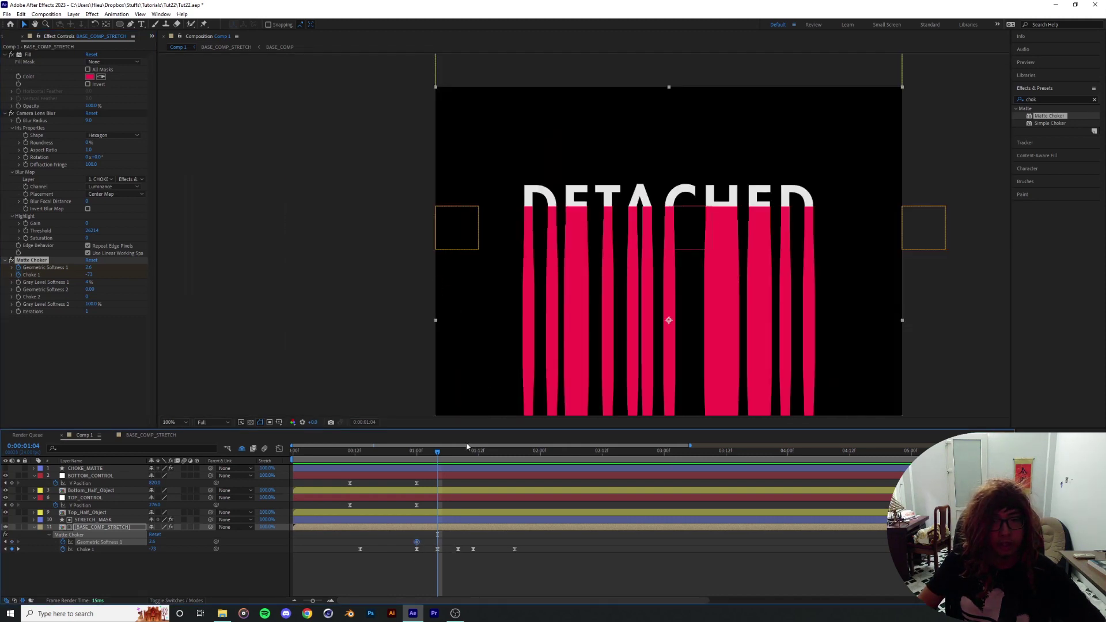
- Keyframe Geometric Softness 1 at 0.0 at 0:00:01:04 and inspect the stripe edges at both ends
drag(415, 457, 436, 461)
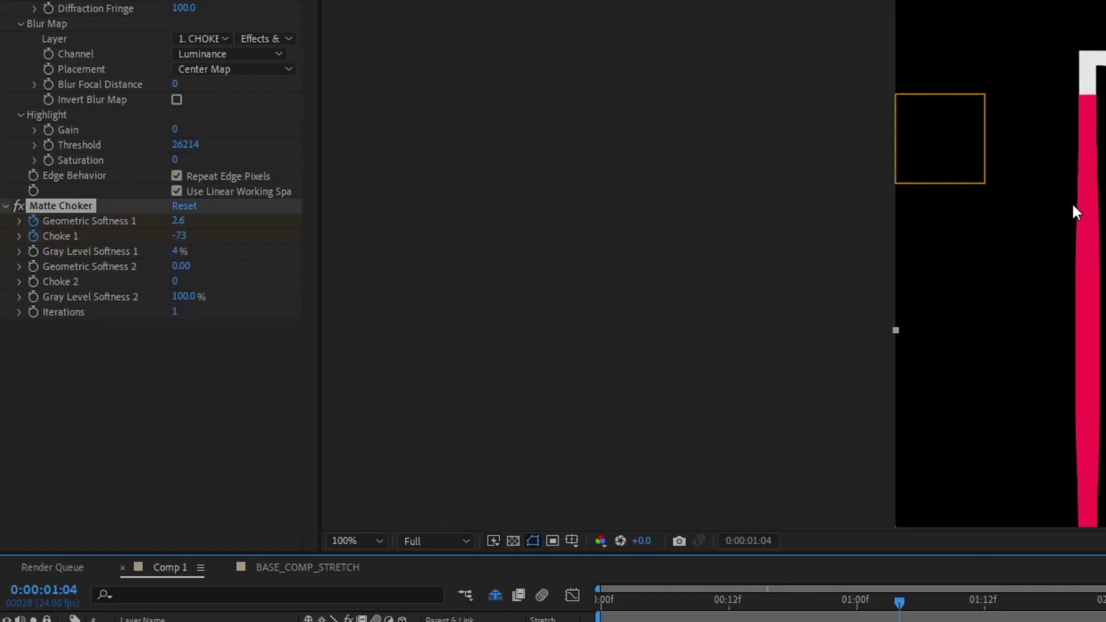
key(period)
drag(176, 224, 165, 228)
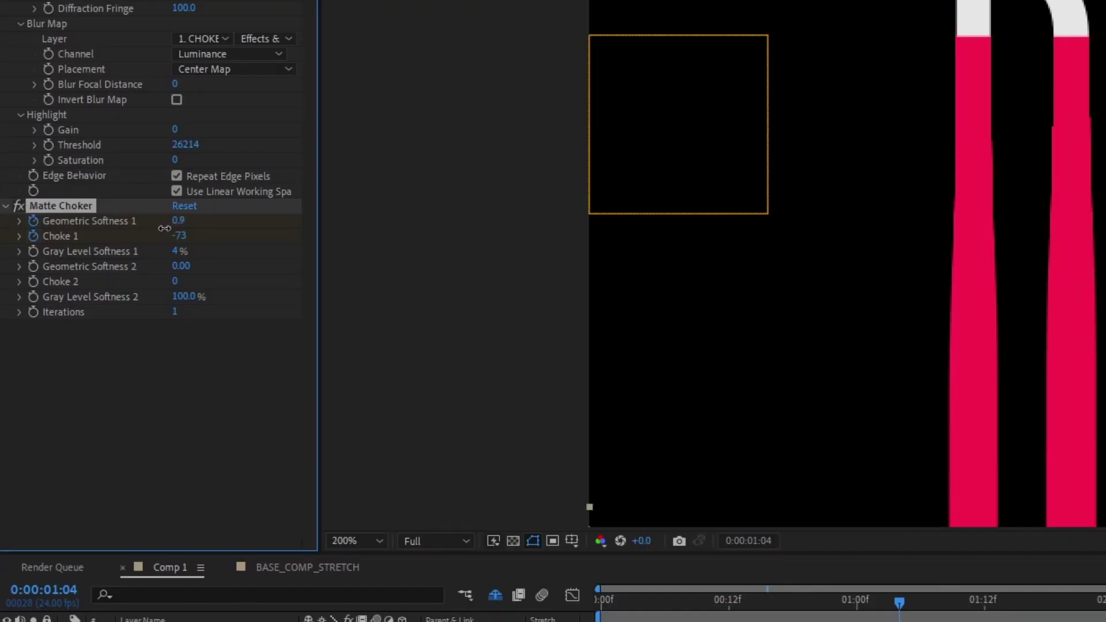
key(comma)
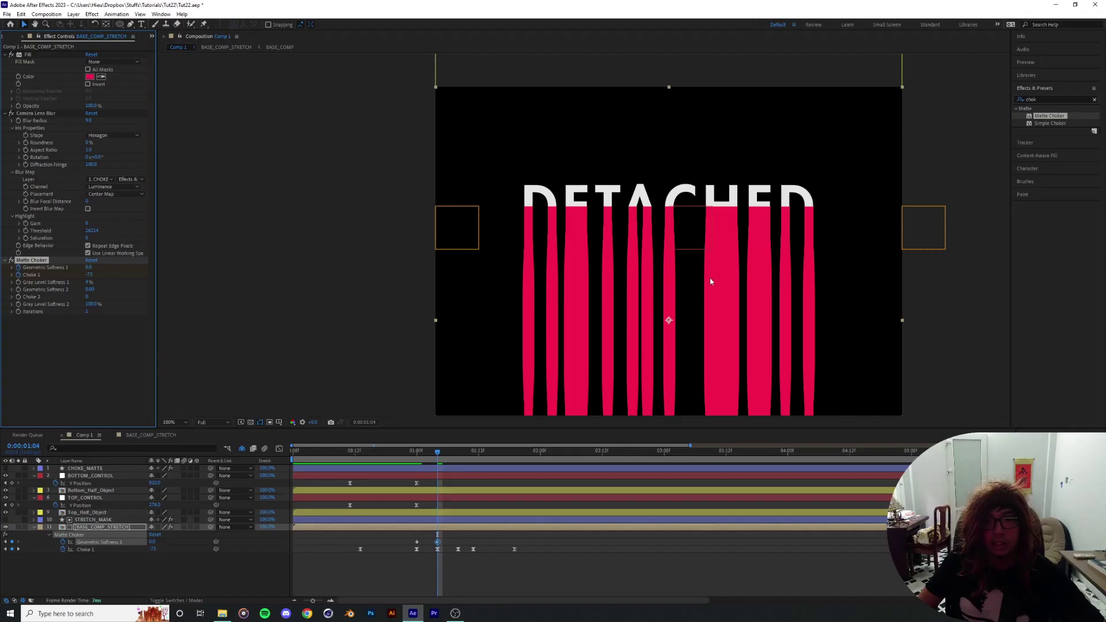
key(space)
drag(773, 286, 619, 242)
scroll(529, 284, up, 1)
drag(522, 334, 571, 212)
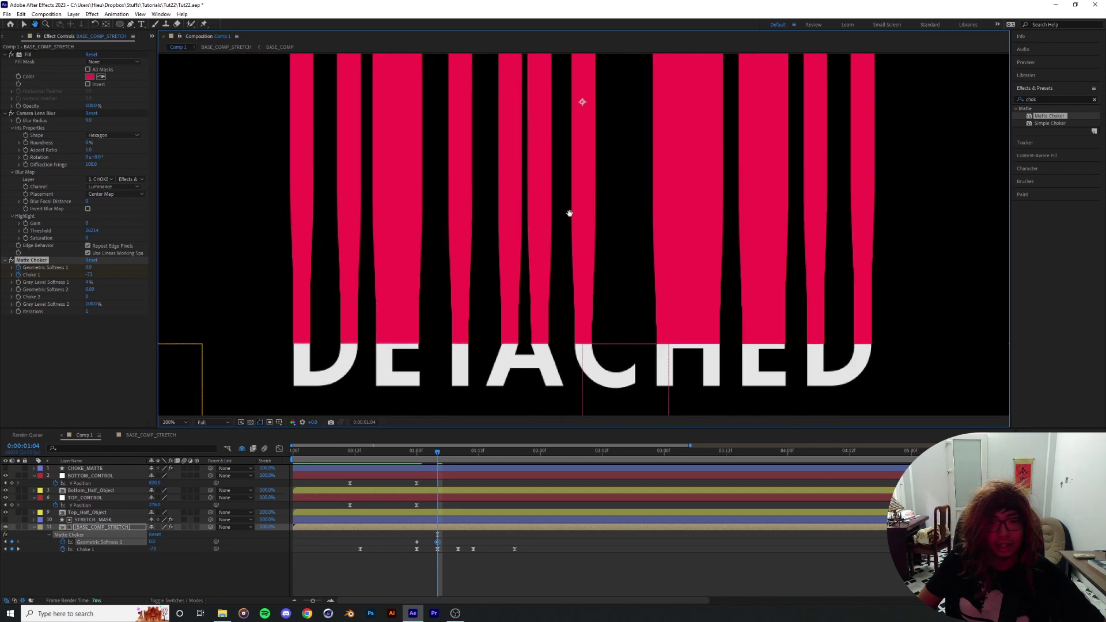
- Copy the first Geometric Softness 1 keyframe to 0:00:01:08 and set the value to 0.7 at 0:00:01:11
drag(438, 453, 458, 454)
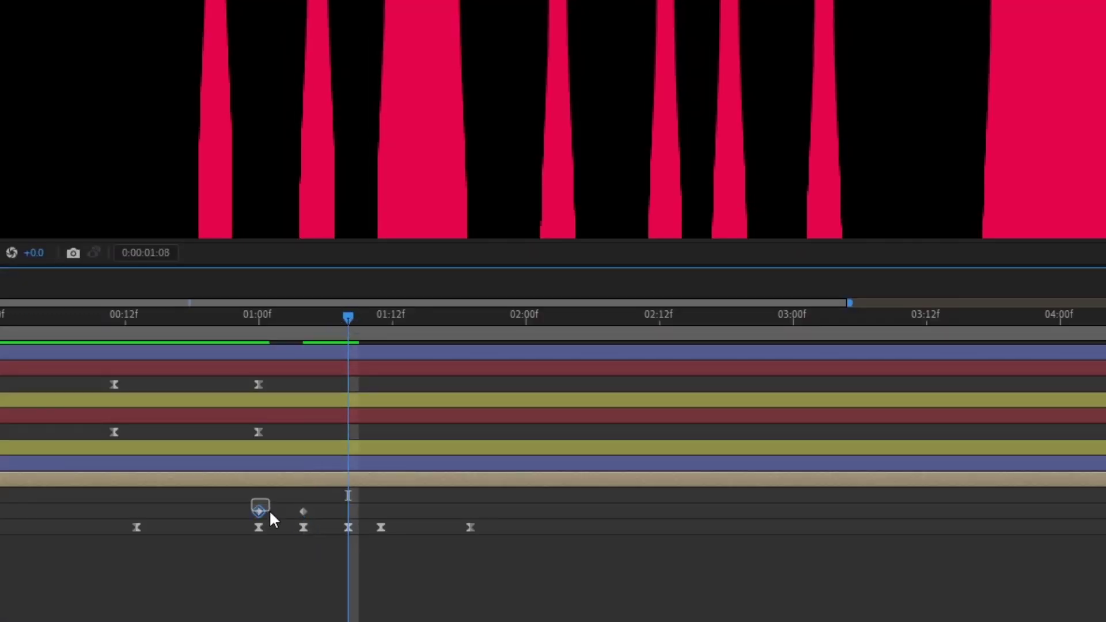
key(ctrl+c)
key(ctrl+v)
key(k)
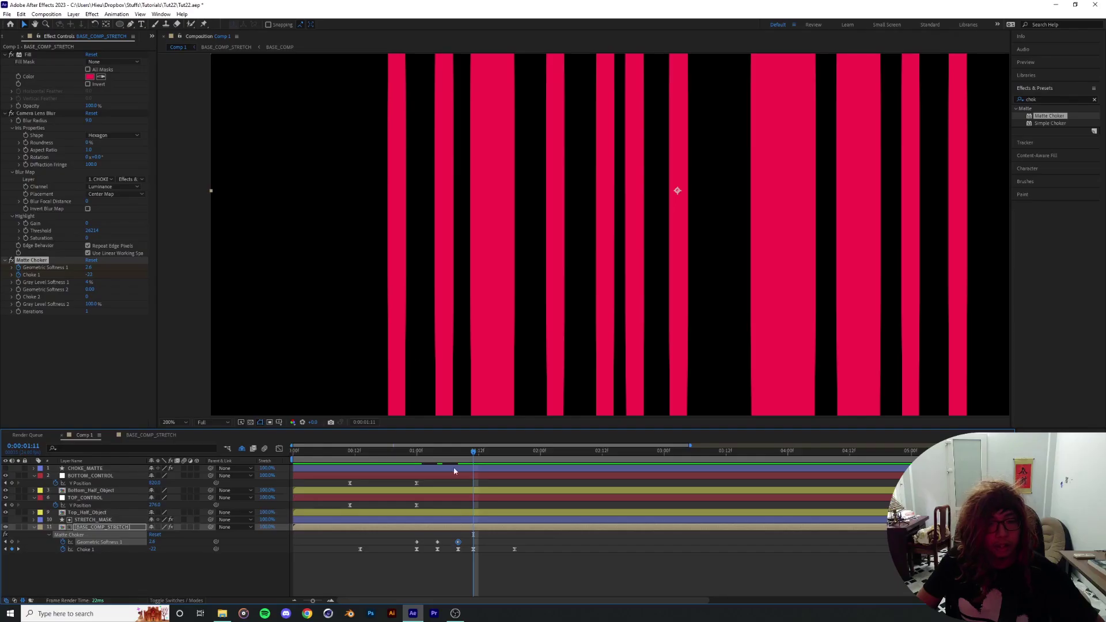
drag(88, 267, 75, 268)
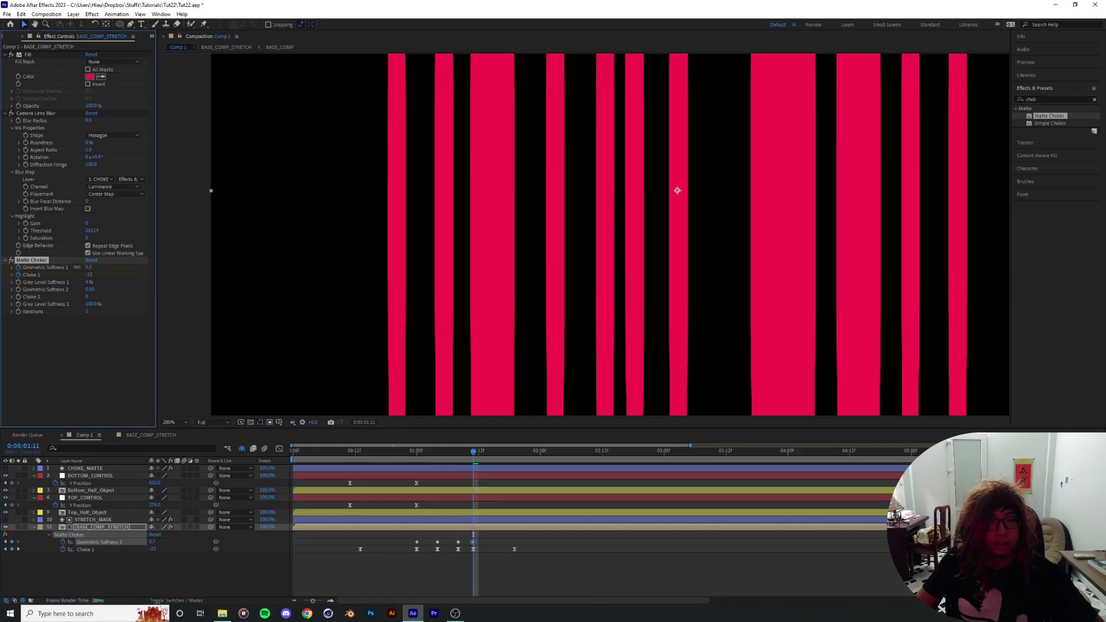
- Copy the Geometric Softness 1 keyframe at 0:00:01:08 to 0:00:01:19, in line with the last Choke 1 keyframe
key(Page_Down)
key(Page_Down)
key(Page_Down)
key(Page_Down)
key(Page_Down)
key(Page_Down)
key(Page_Down)
key(Page_Down)
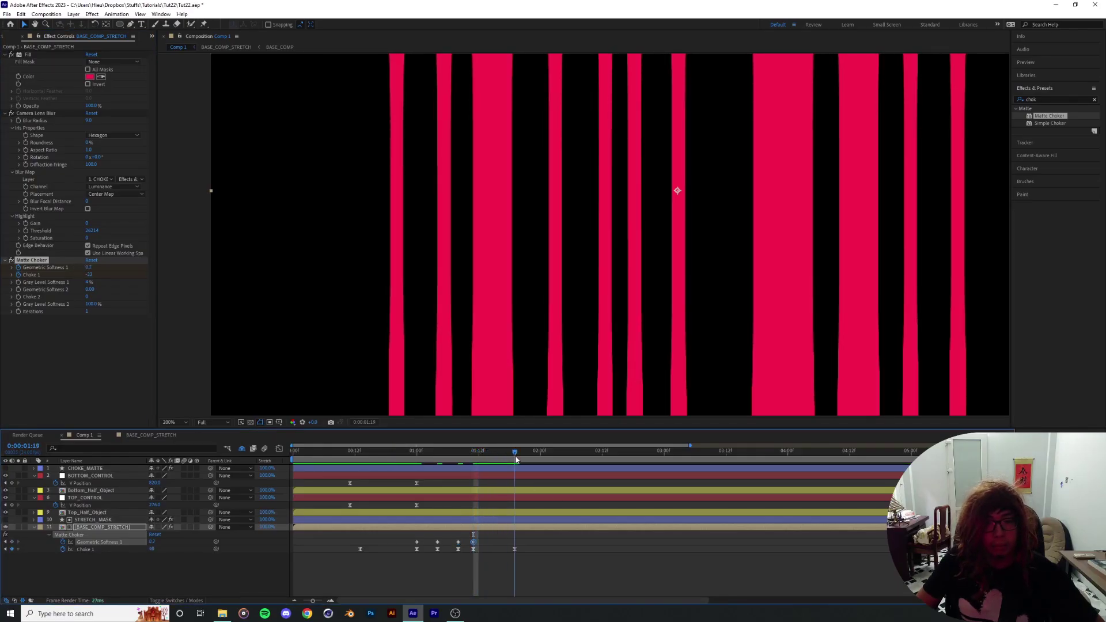
click(458, 542)
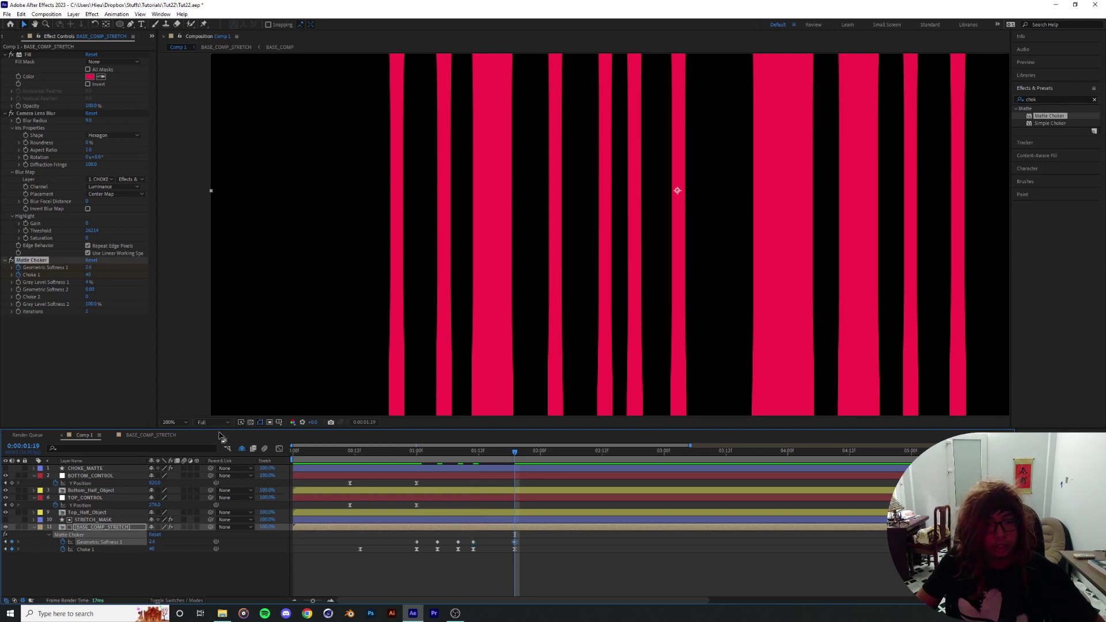
- Fit the composition in the viewer, apply Easy Ease to all Geometric Softness 1 keyframes, and preview the animation
click(178, 423)
click(182, 437)
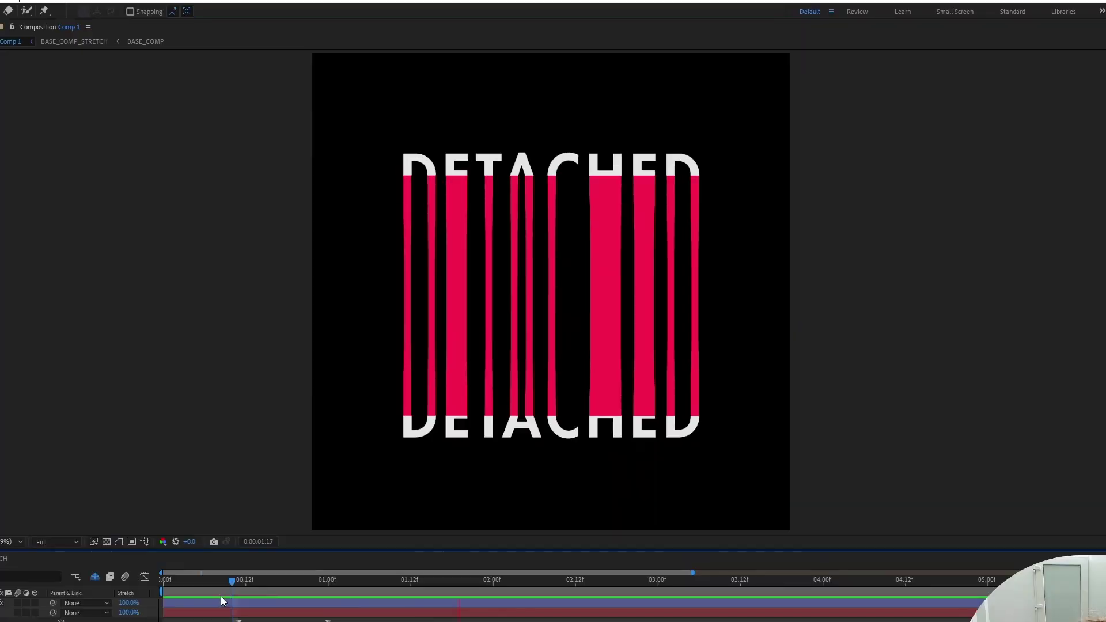
key(space)
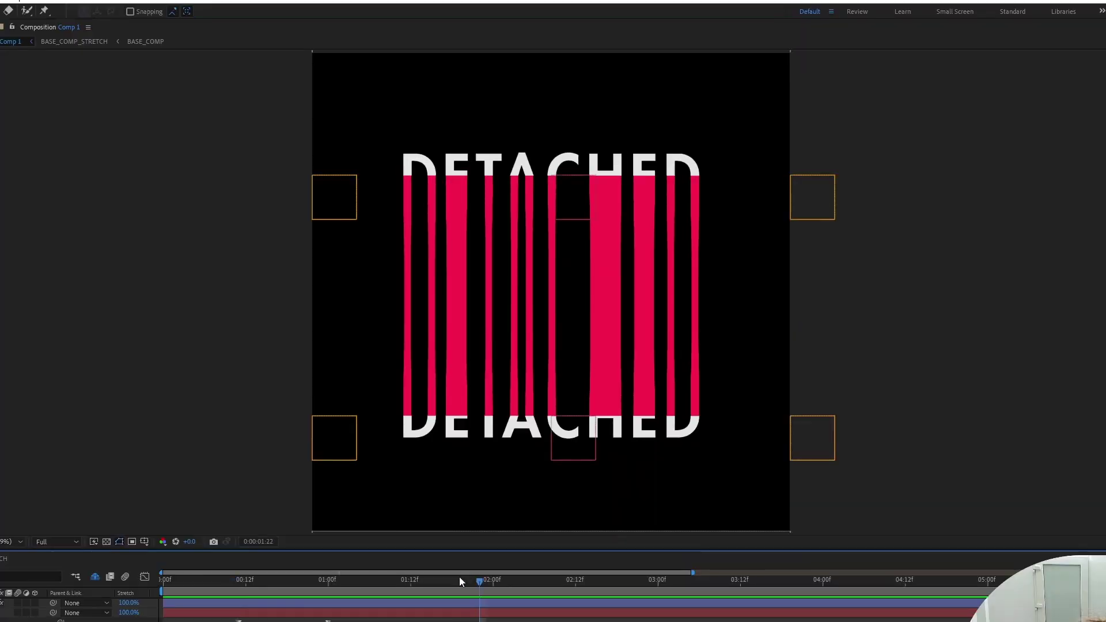
drag(515, 454, 326, 460)
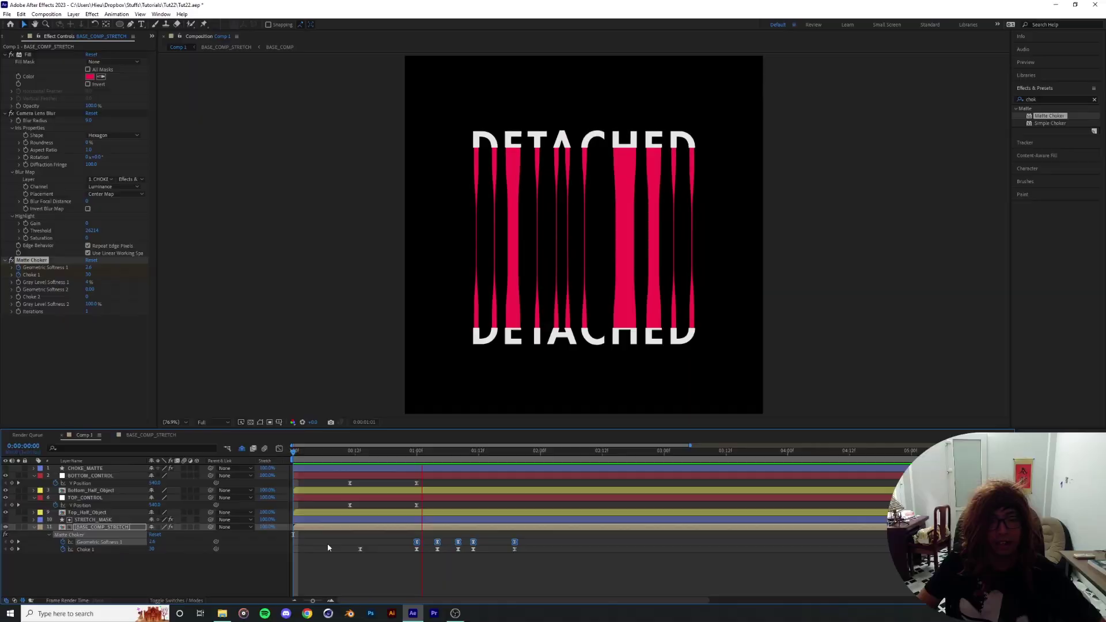
key(space)
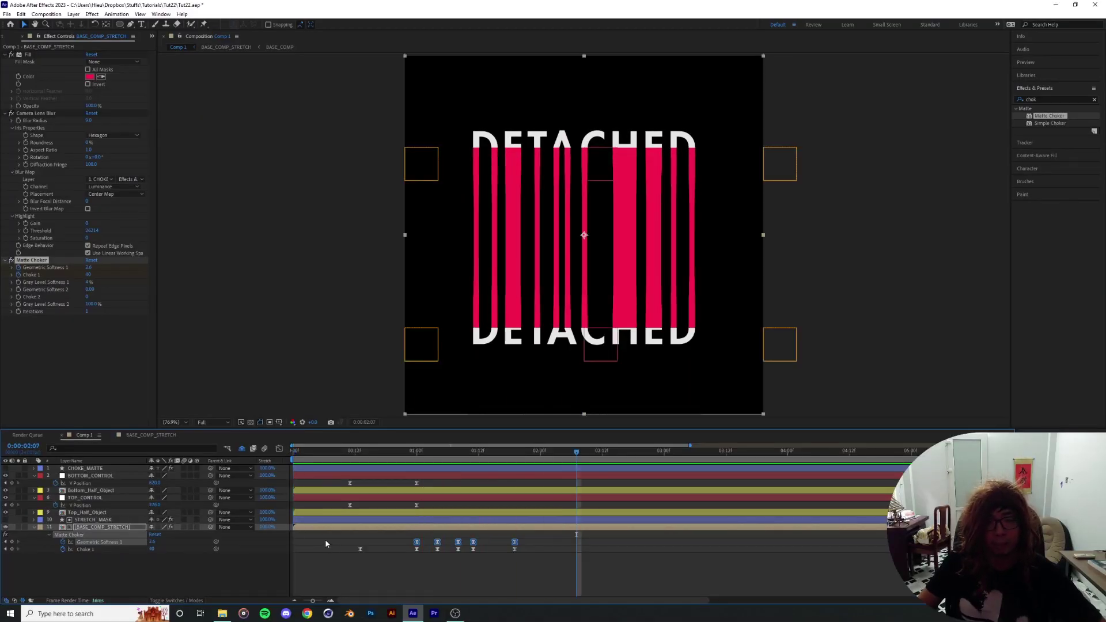
- Preview the stripe animation from 0:00:01:00 and again from 0:00:00:09 to check the eased softness changes
drag(522, 450, 417, 456)
click(552, 574)
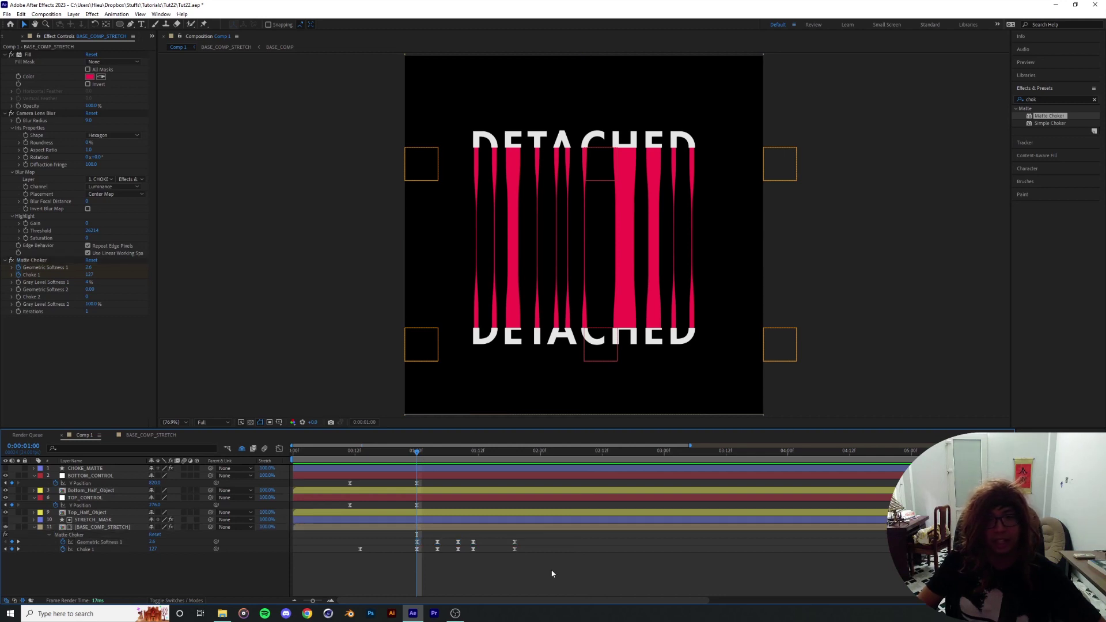
key(space)
key(space)
drag(528, 453, 350, 469)
key(space)
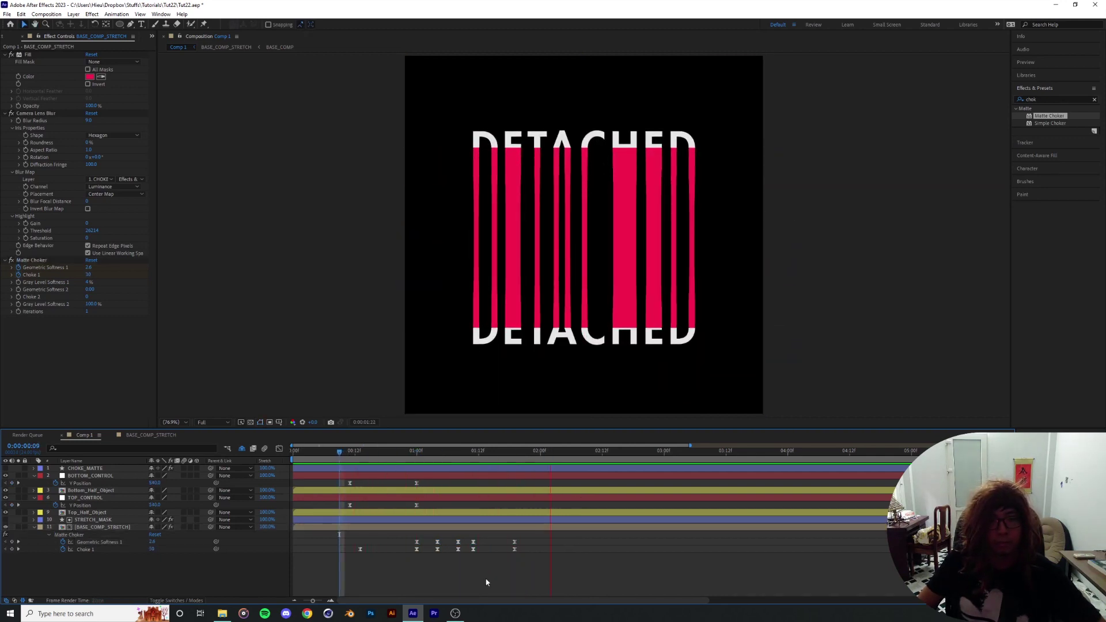
key(space)
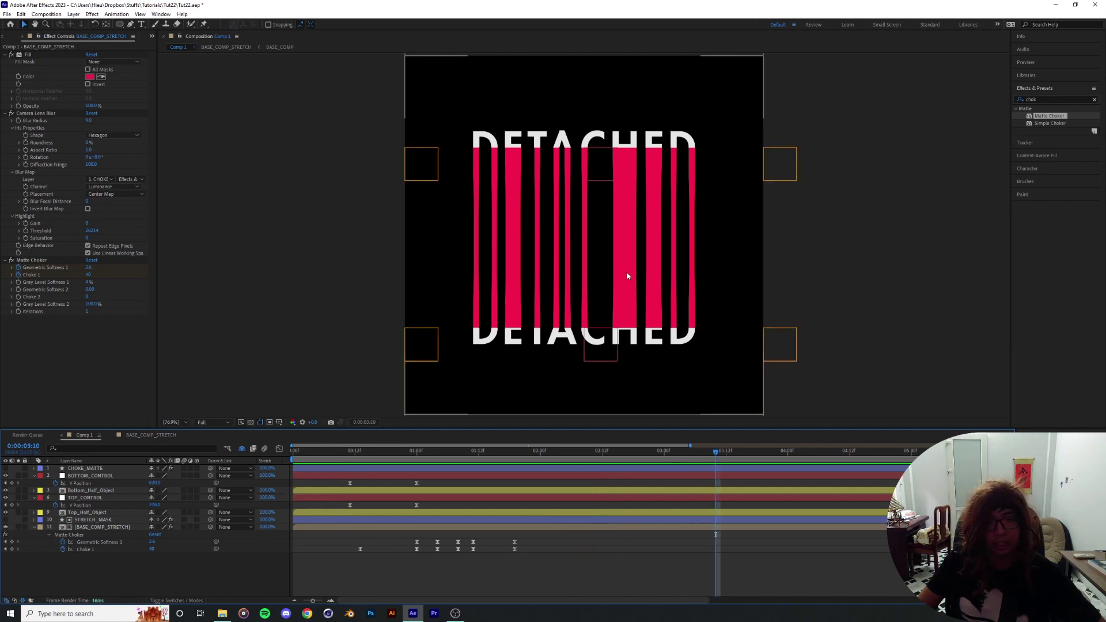
- Examine the keyframes in a closer timeline view and replay the full stretch from about 0:00:00:06
key(j)
drag(691, 445, 647, 449)
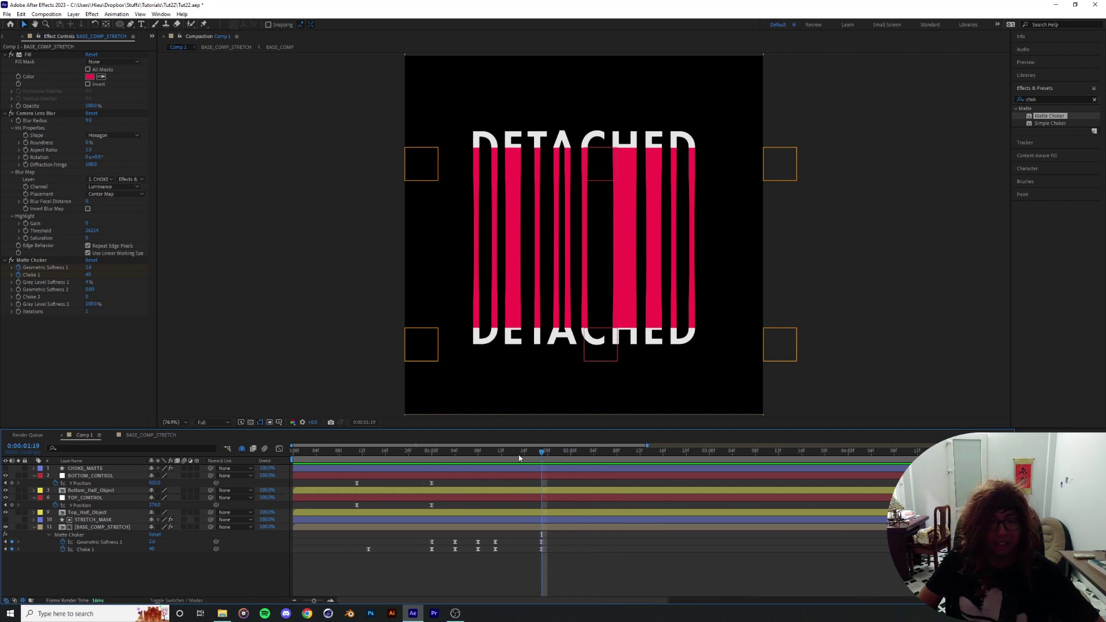
drag(540, 455, 327, 453)
key(space)
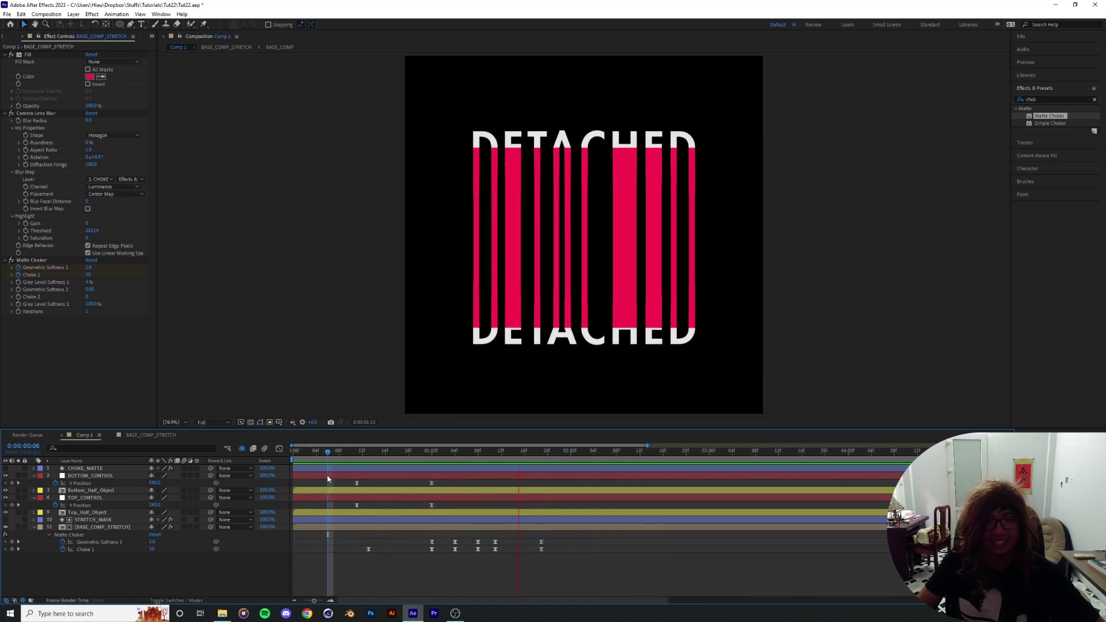
key(space)
drag(393, 452, 286, 526)
key(space)
key(space)
key(space)
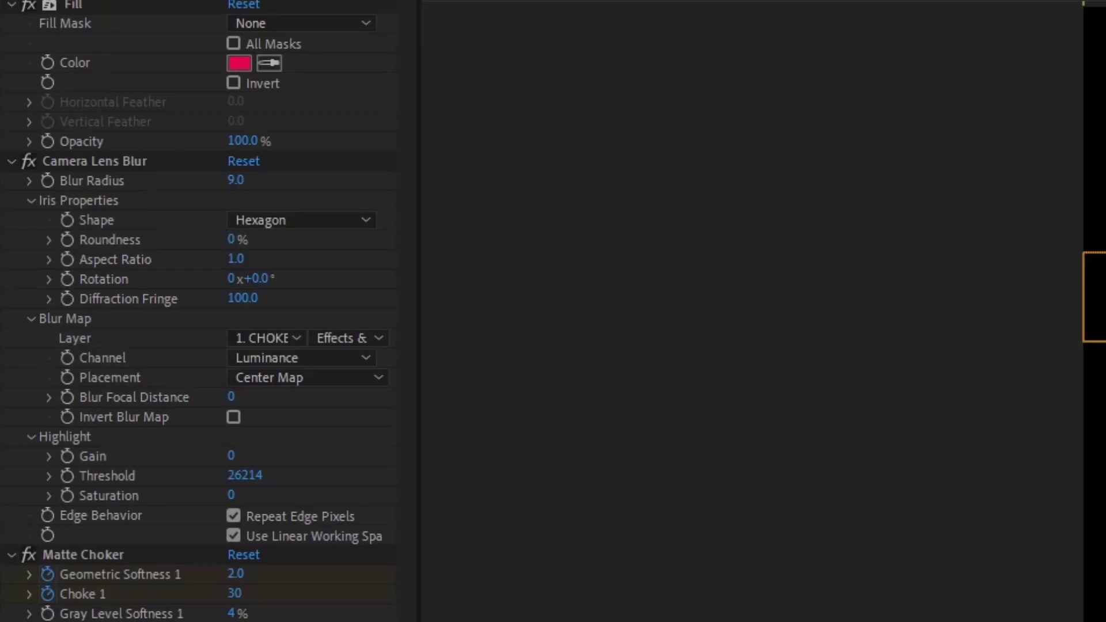
- Open the BASE_COMP composition and move the DETACHED text down so it is vertically centred on the middle guide
click(407, 1)
click(439, 1)
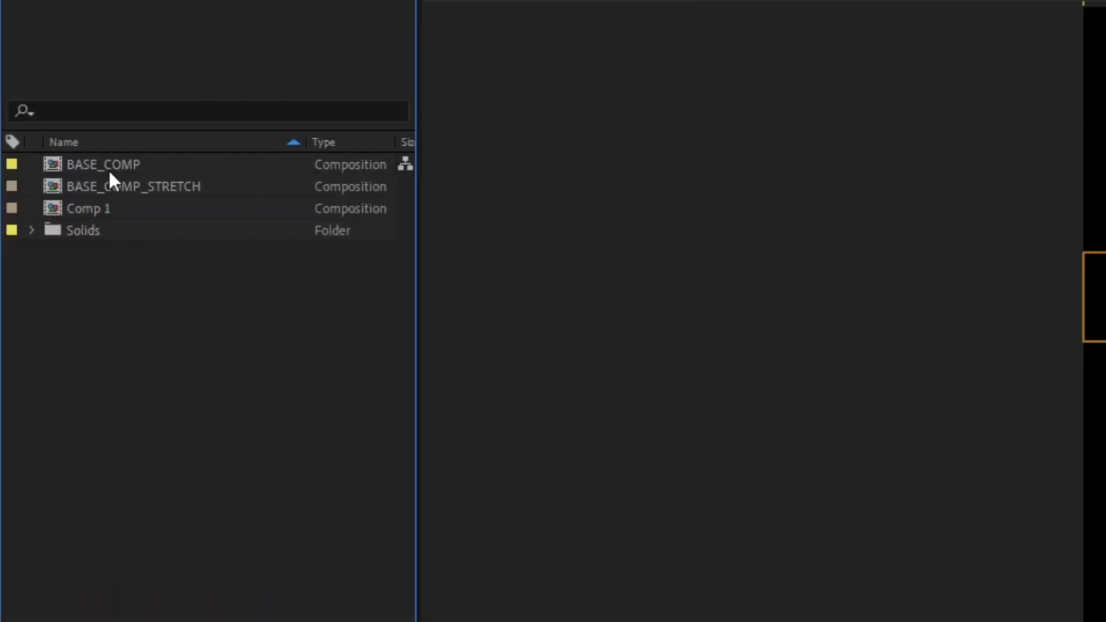
click(84, 162)
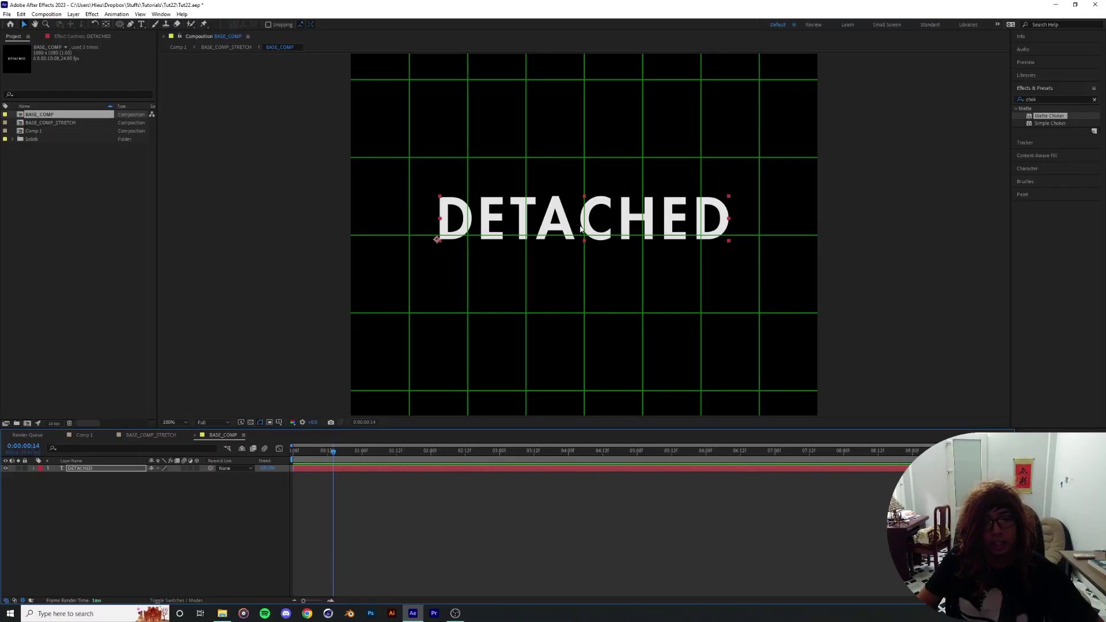
drag(580, 228, 580, 245)
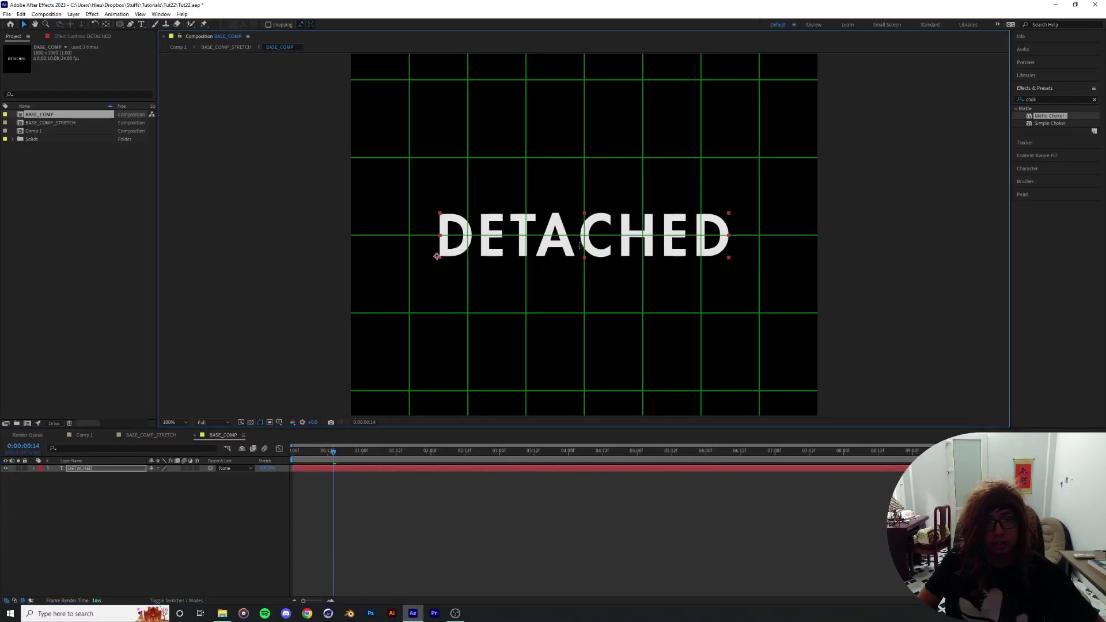
- Replace the DETACHED text with GOAWIMFAW and shift it back to the horizontal centre of the composition
double_click(676, 249)
text(GOAWIMFAW)
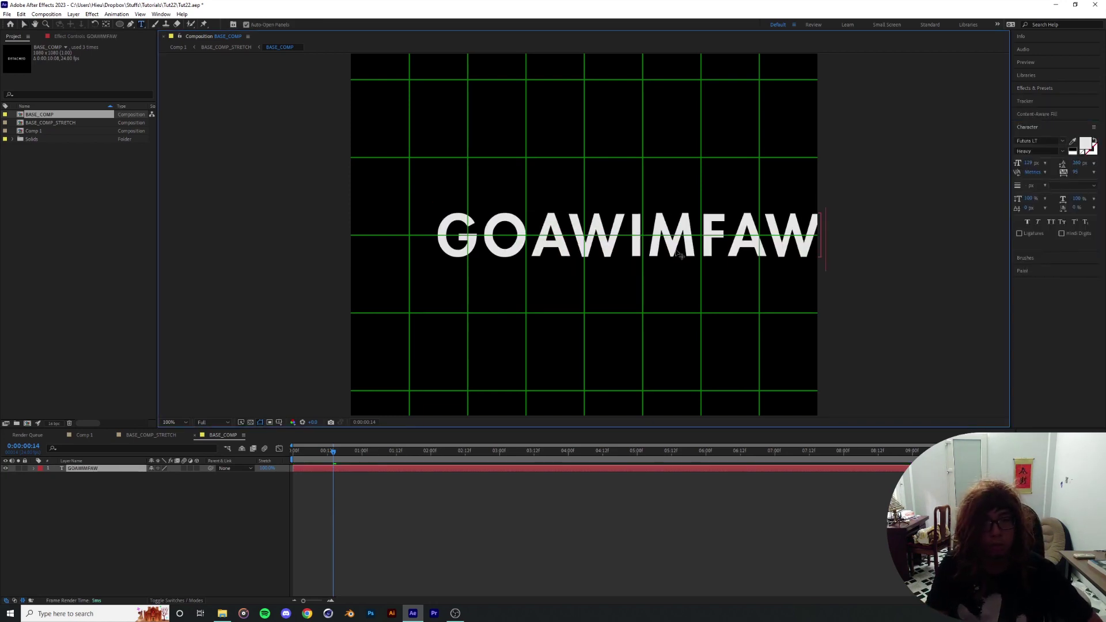
key(Escape)
drag(655, 241, 611, 241)
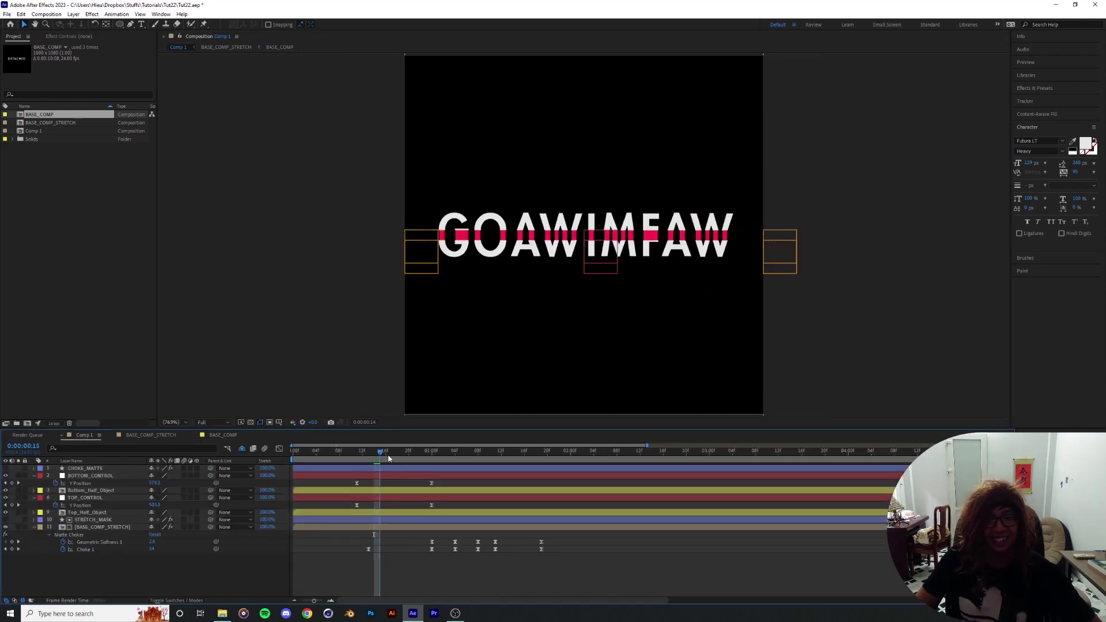
- Preview the stretch animation in Comp 1 with the GOAWIMFAW text and with HALLOWEEN in the Tequila Sunrise font
key(space)
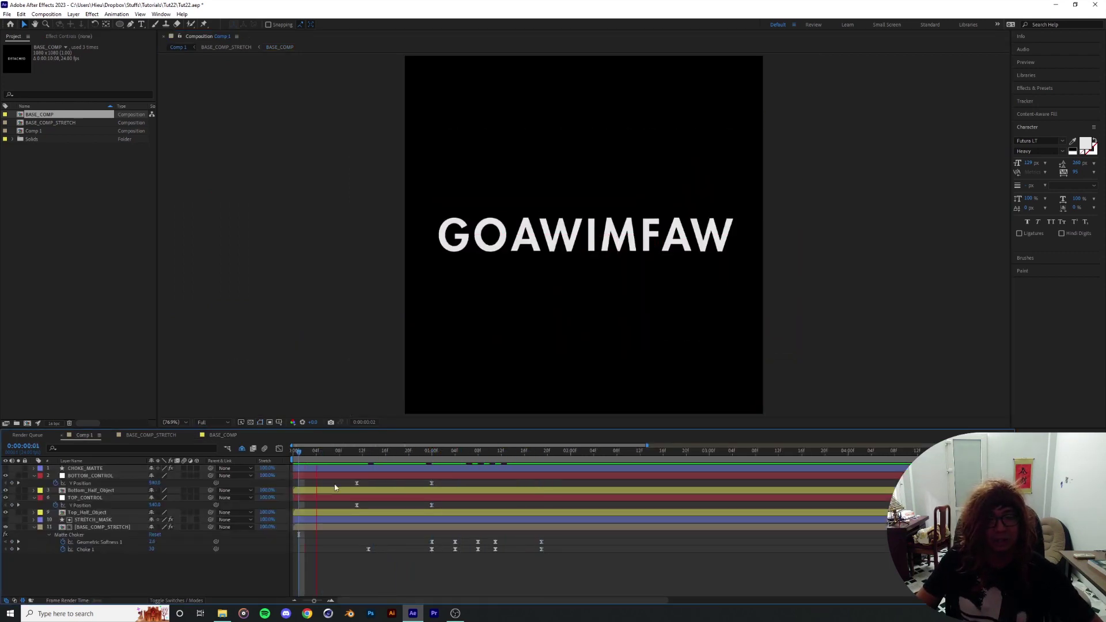
key(space)
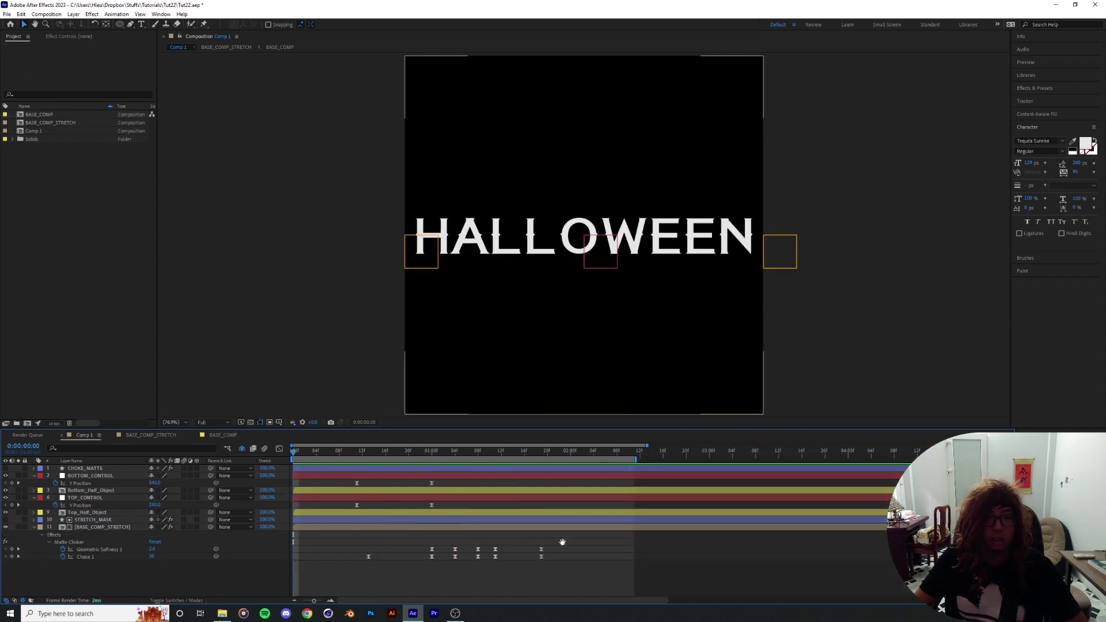
key(space)
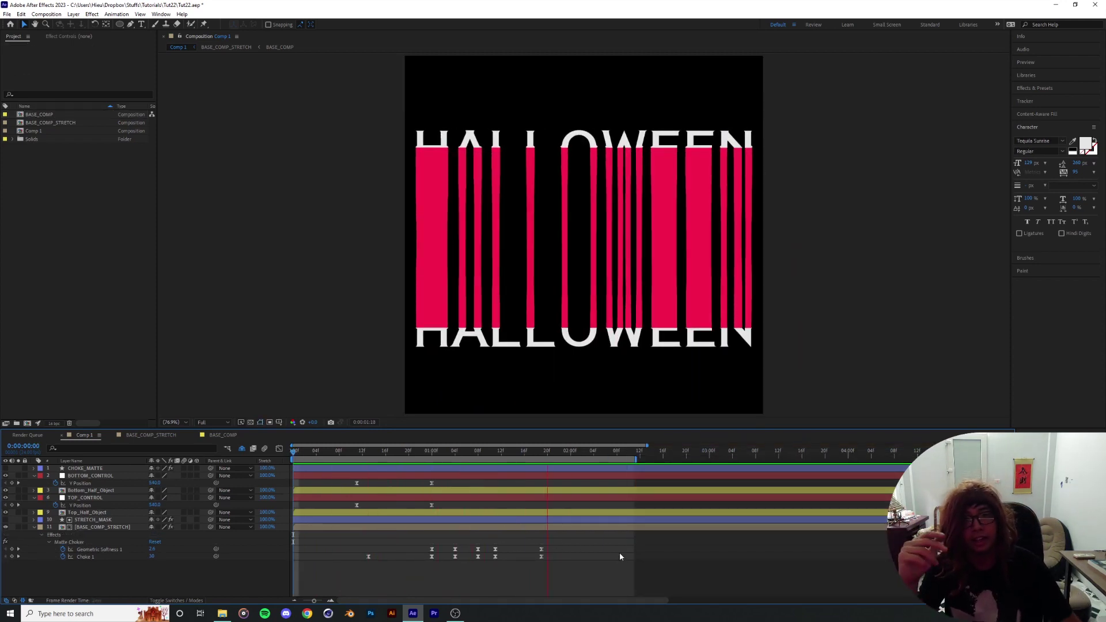